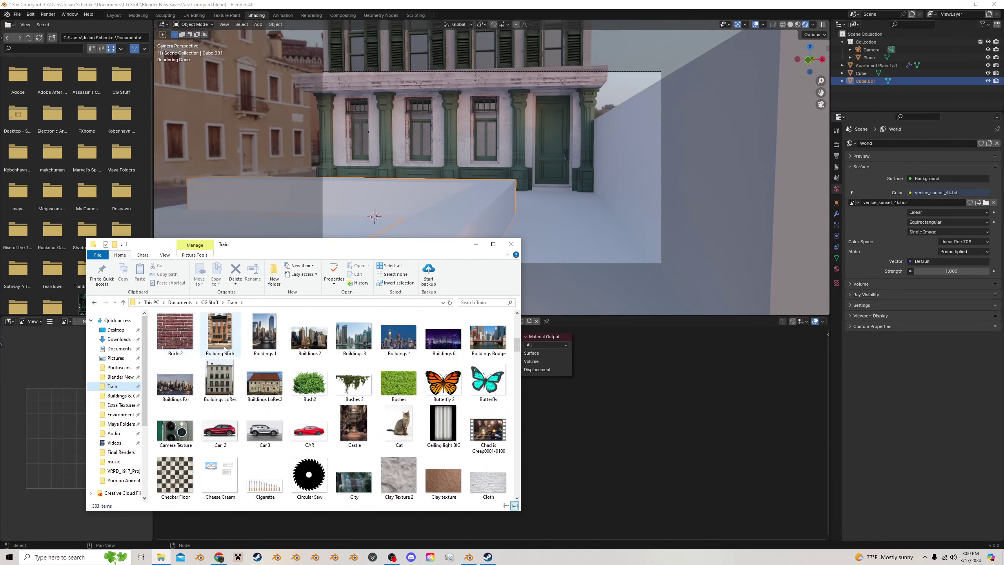
Add the Bricks2.jpg image to the low wall's Brick material and connect its Color to the shader's Base Color
scroll(182, 348, up, 2)
double_click(183, 434)
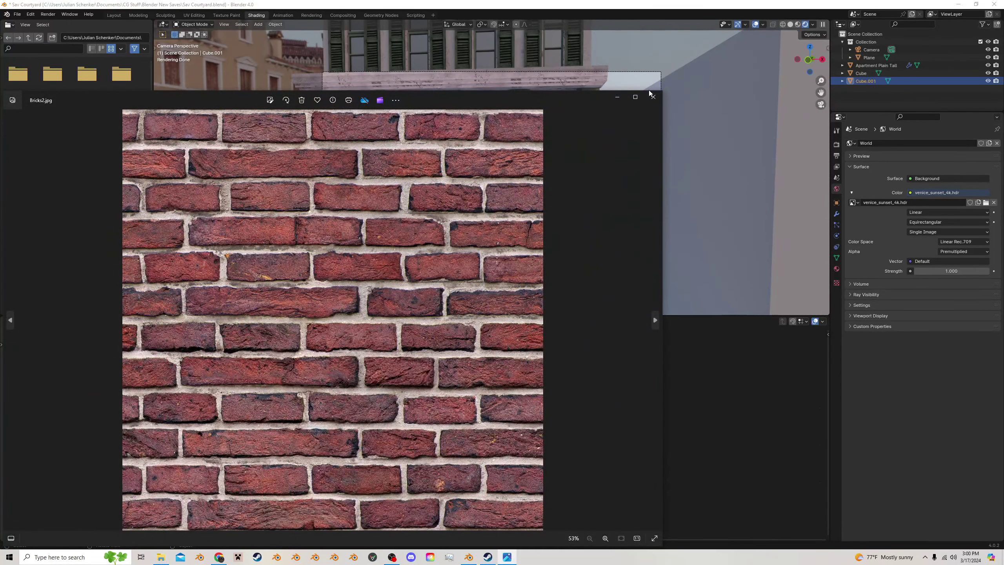
click(652, 97)
drag(286, 414, 332, 359)
drag(421, 355, 412, 354)
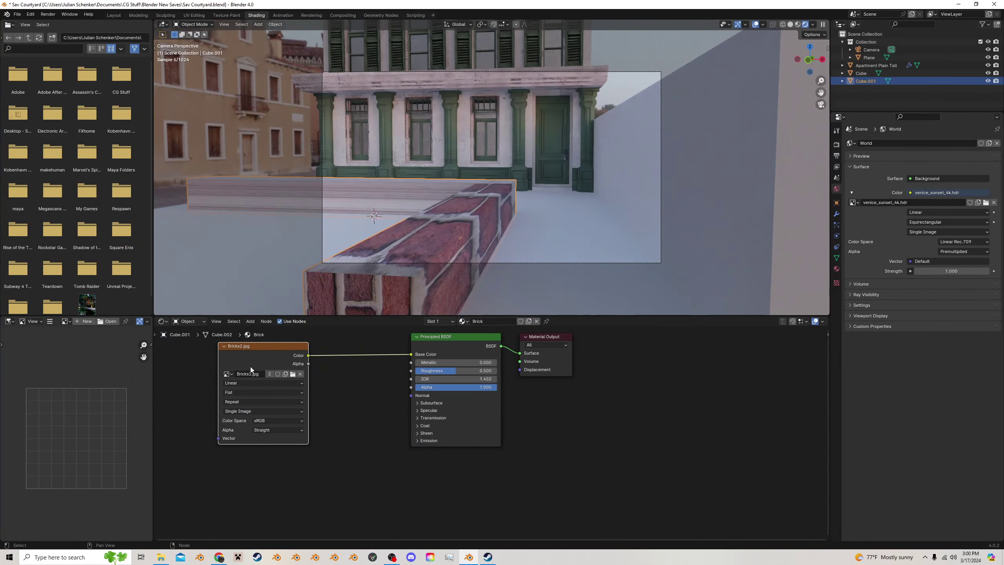
drag(253, 345, 245, 348)
Unwrap the low L-shaped wall's UVs with Cube Projection
key(Tab)
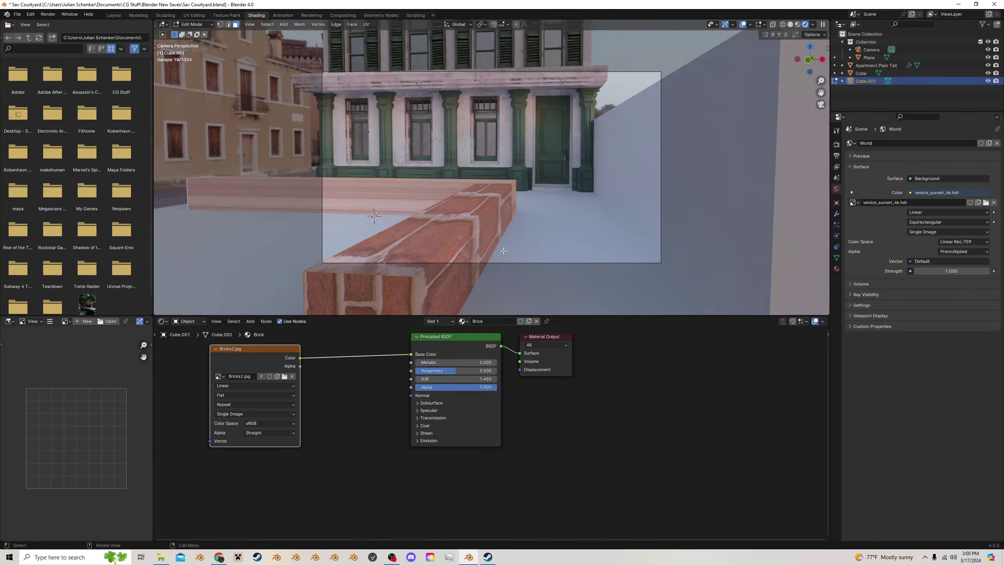
key(u)
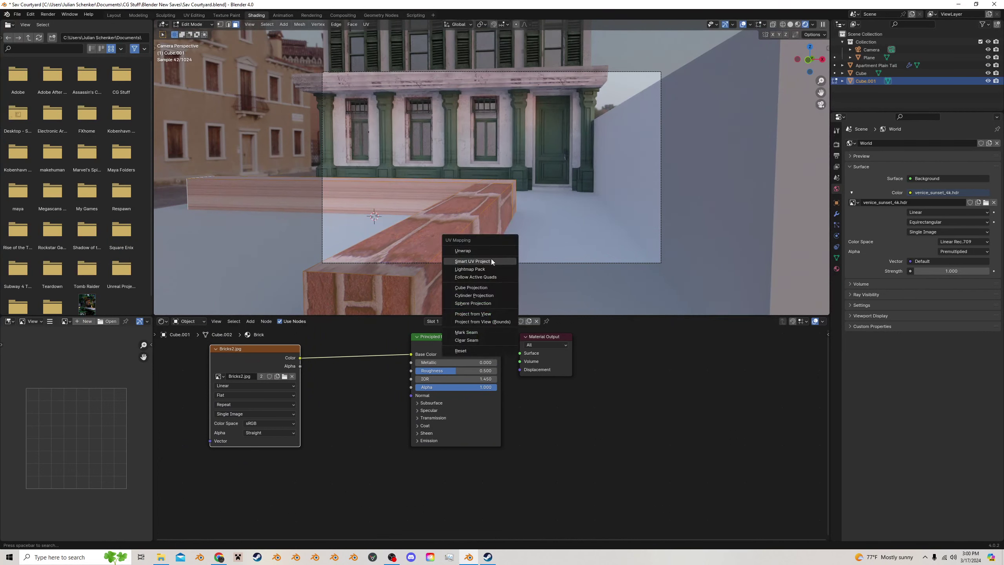
click(482, 286)
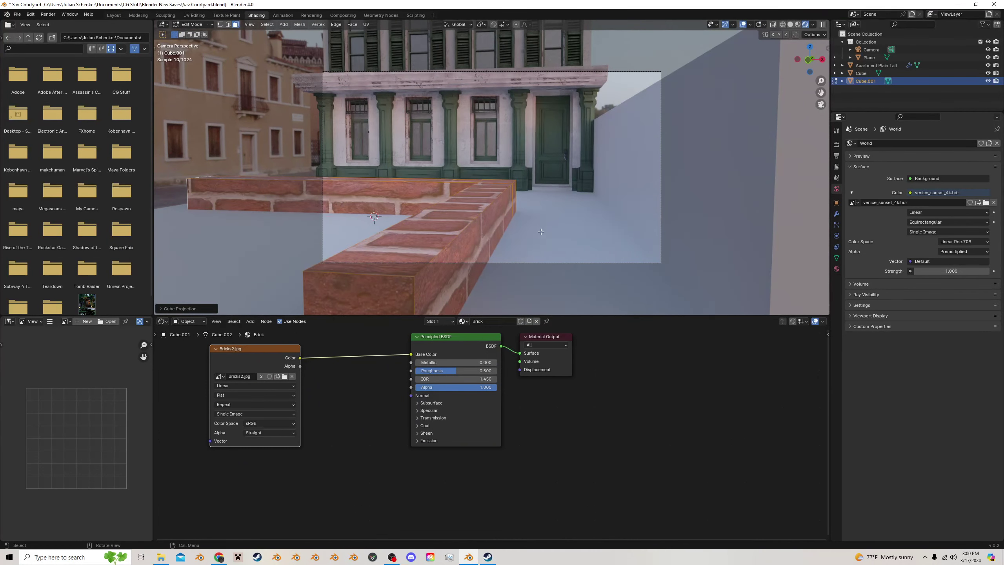
key(Tab)
Assign the existing Brick material to the tall side wall
click(690, 183)
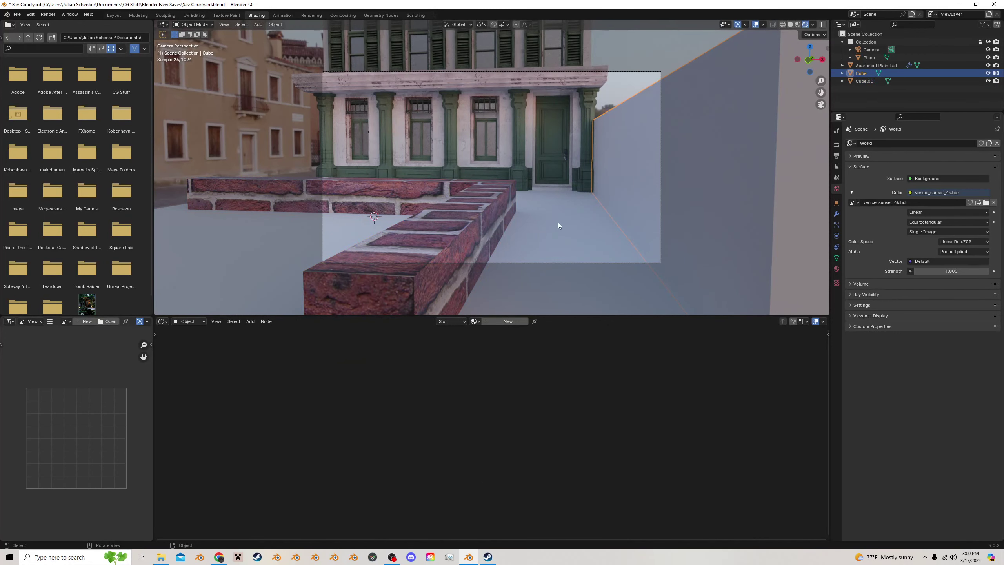
click(474, 321)
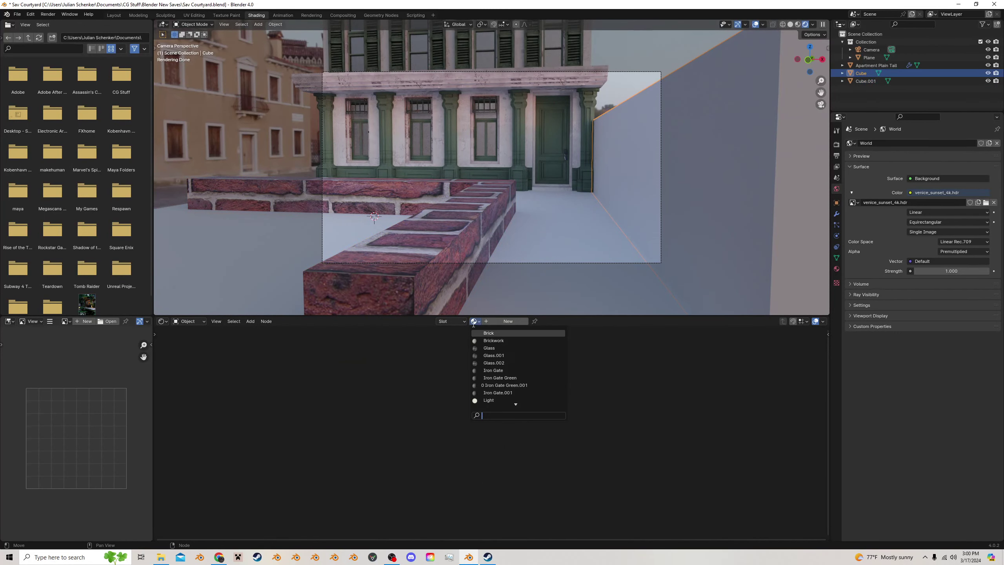
click(494, 340)
Unwrap the tall side wall's UVs with Cube Projection and save the file
key(Tab)
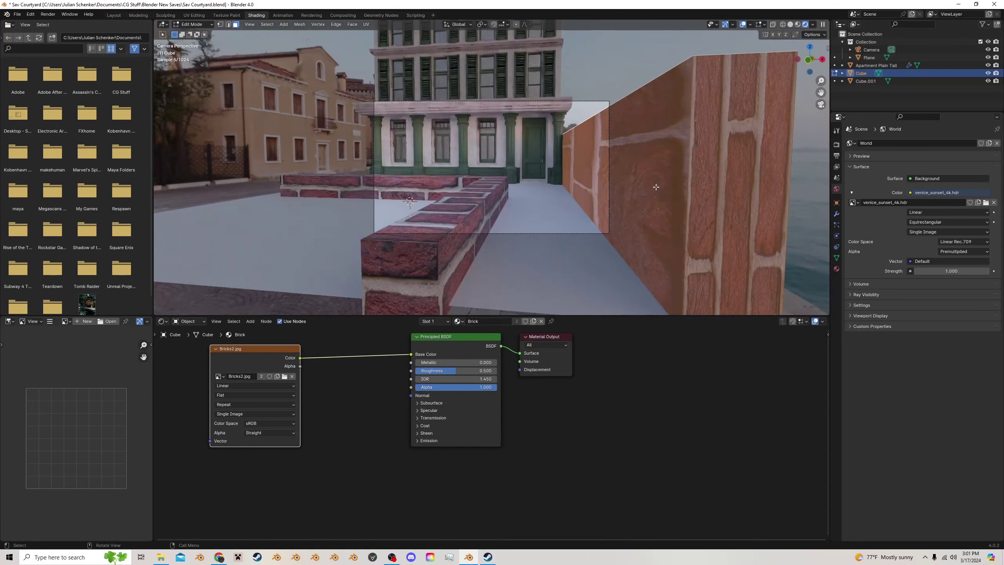
key(u)
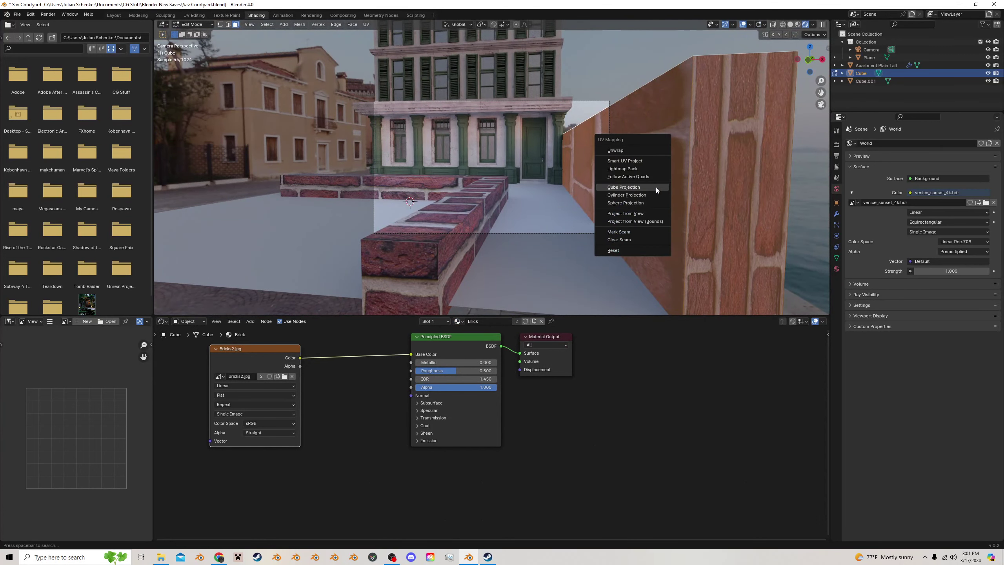
click(655, 186)
key(Tab)
scroll(665, 199, down, 5)
middle_drag(656, 186, 558, 208)
key(ctrl+s)
Open both brick walls together in the UV Editing workspace with rendered viewport shading
shift+click(545, 218)
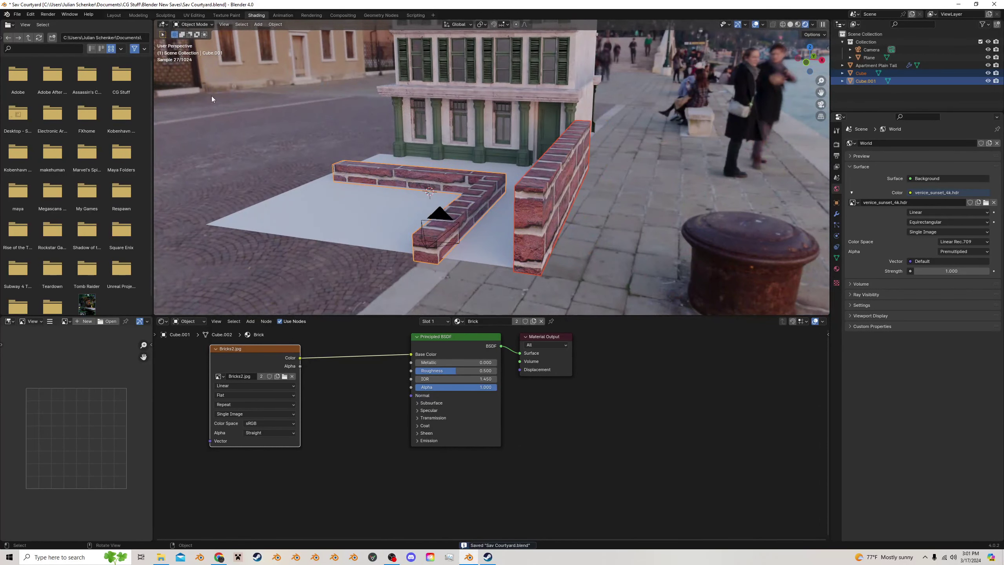
click(195, 15)
scroll(530, 231, down, 4)
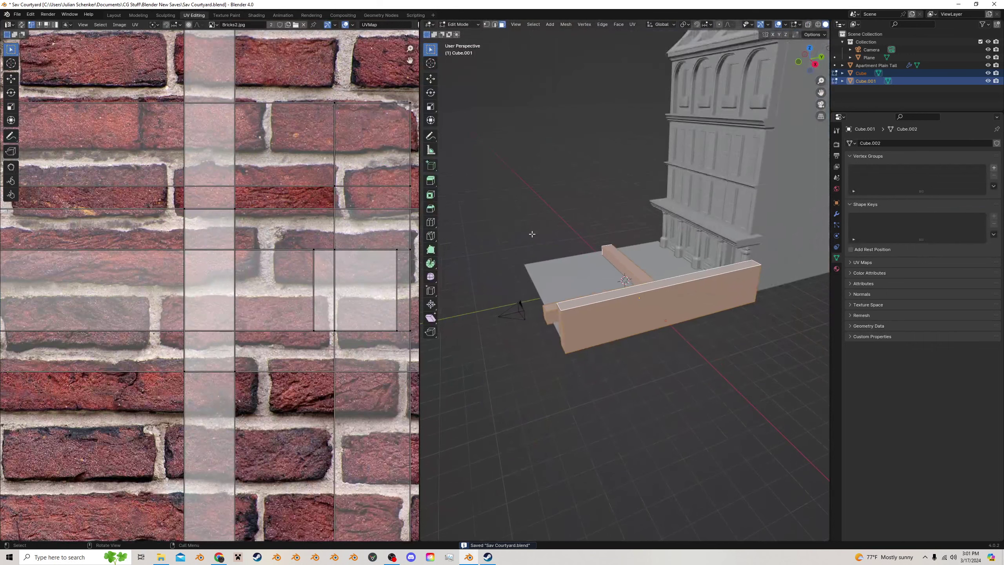
mouse_move(531, 234)
middle_down()
mouse_move(626, 242)
mouse_move(557, 201)
middle_up()
scroll(627, 242, up, 5)
key(z)
click(633, 217)
key(Home)
scroll(364, 267, down, 1)
Scale up all UVs of both walls in several passes to make the bricks smaller, the last by about 1.47
key(a)
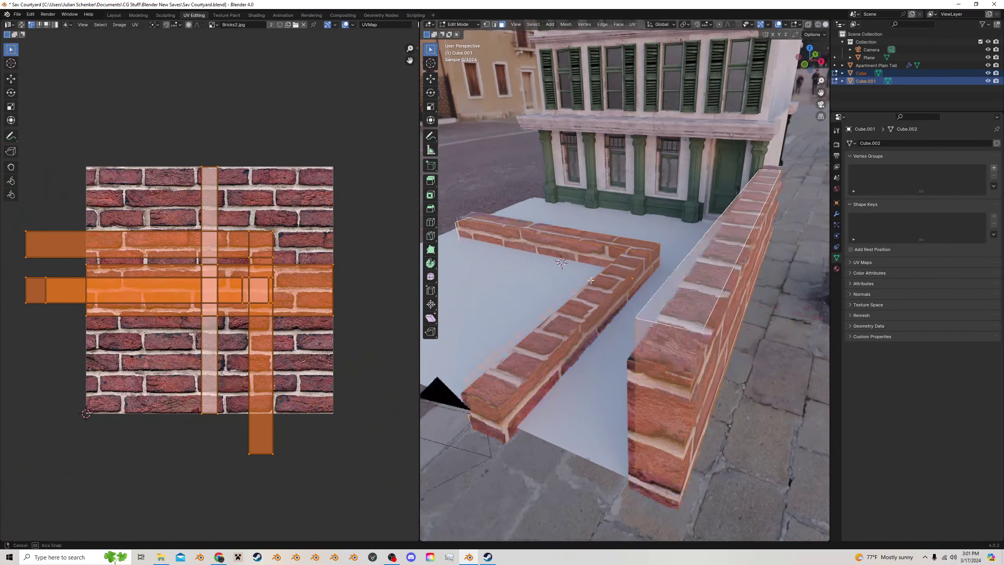
key(s)
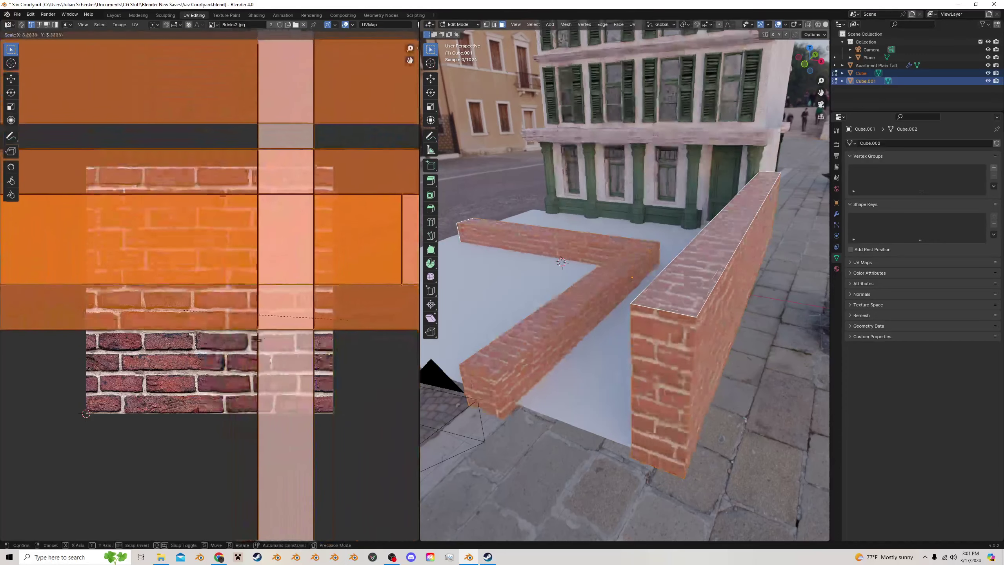
click(277, 317)
scroll(285, 319, down, 3)
key(s)
click(331, 330)
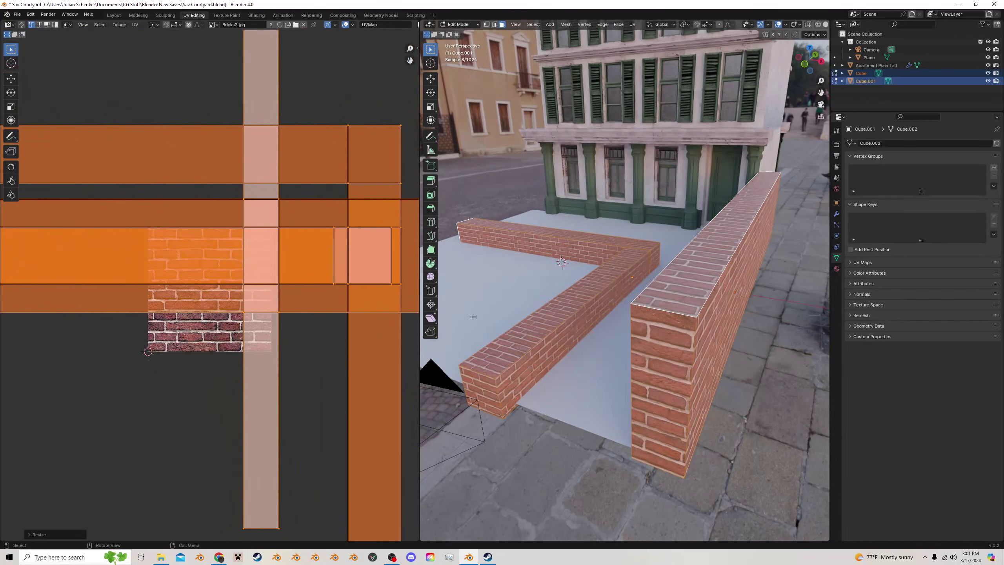
middle_drag(494, 316, 495, 305)
key(s)
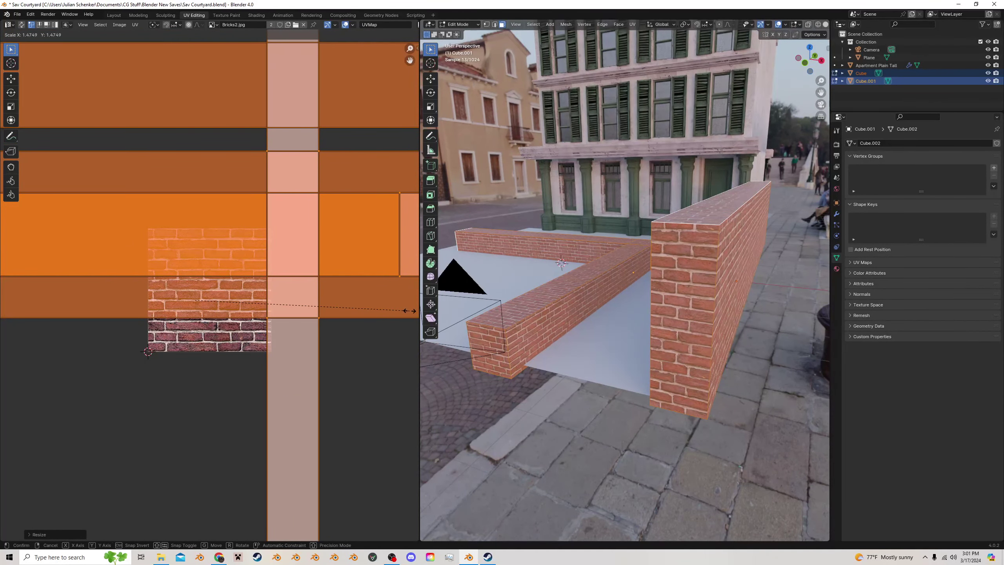
click(412, 313)
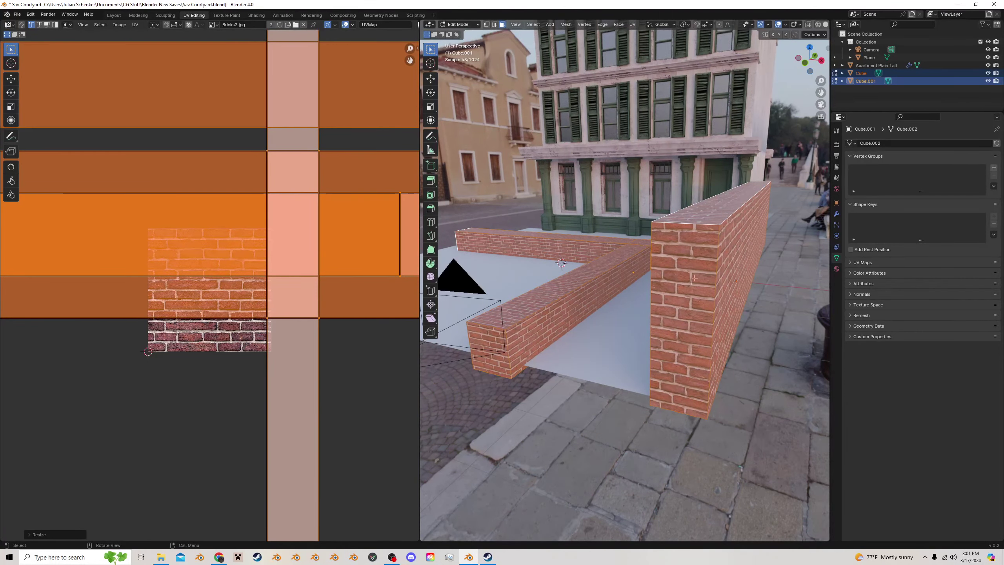
Select the top faces of both walls and rotate their UVs by about 90 degrees
middle_drag(695, 278, 686, 290)
click(602, 285)
middle_drag(657, 241, 651, 257)
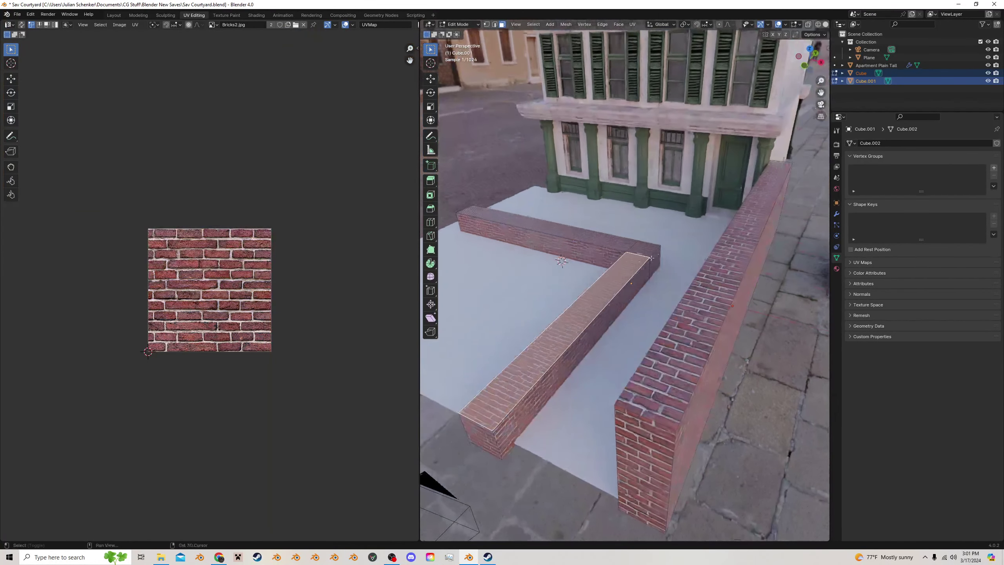
shift+click(644, 250)
shift+click(612, 244)
shift+click(697, 295)
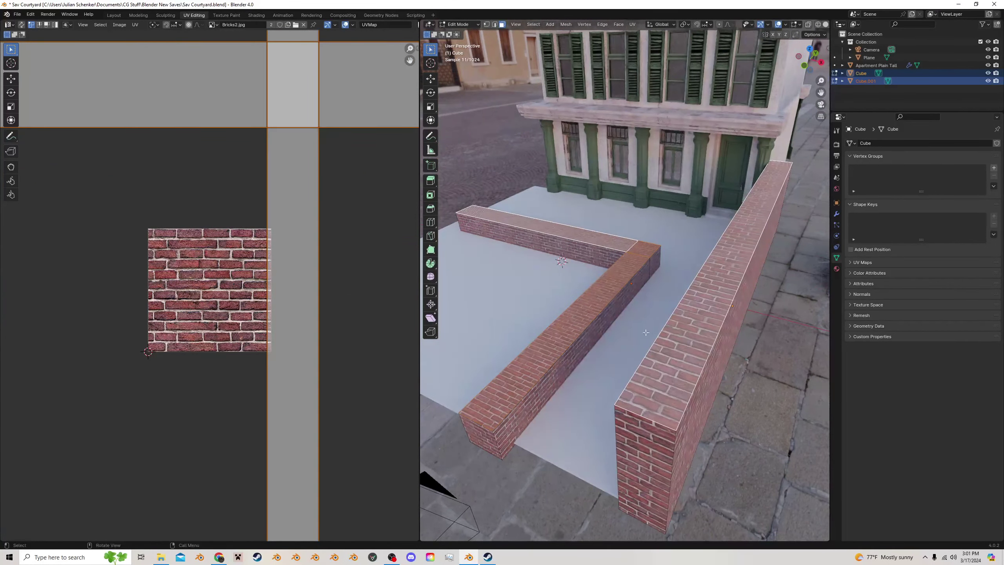
scroll(334, 316, down, 2)
key(r)
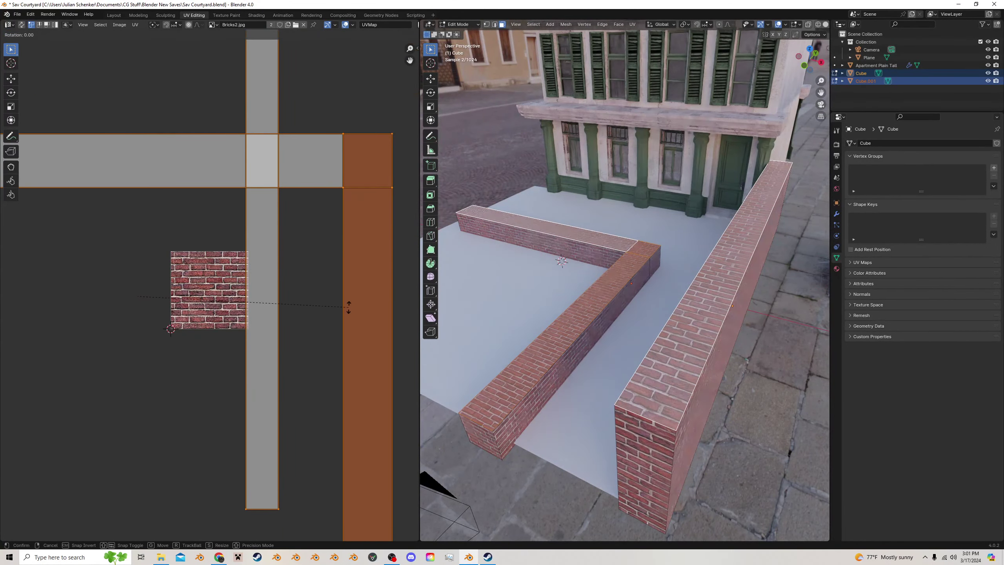
click(163, 121)
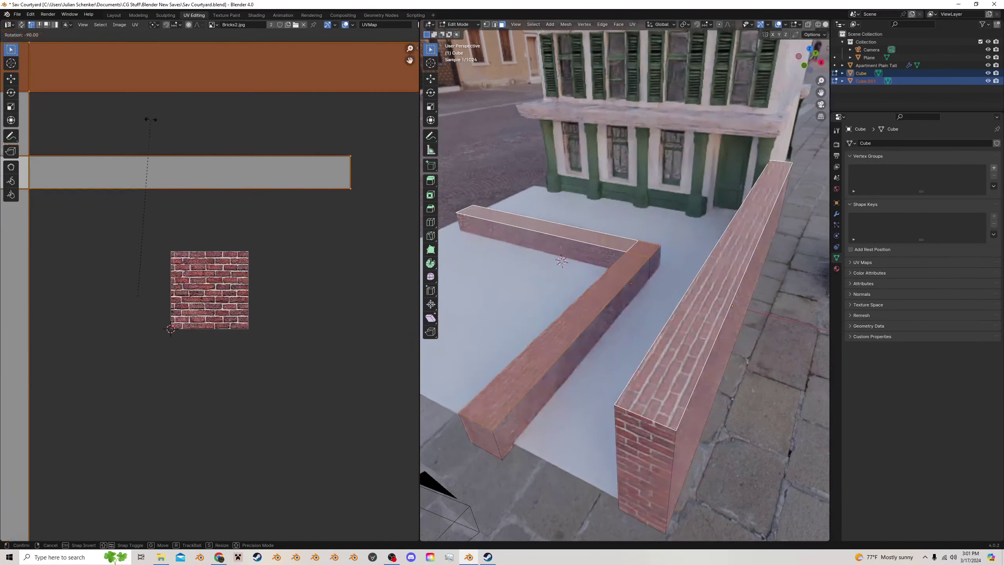
key(Tab)
Return the viewport to the camera view and save the file
middle_drag(584, 298, 639, 287)
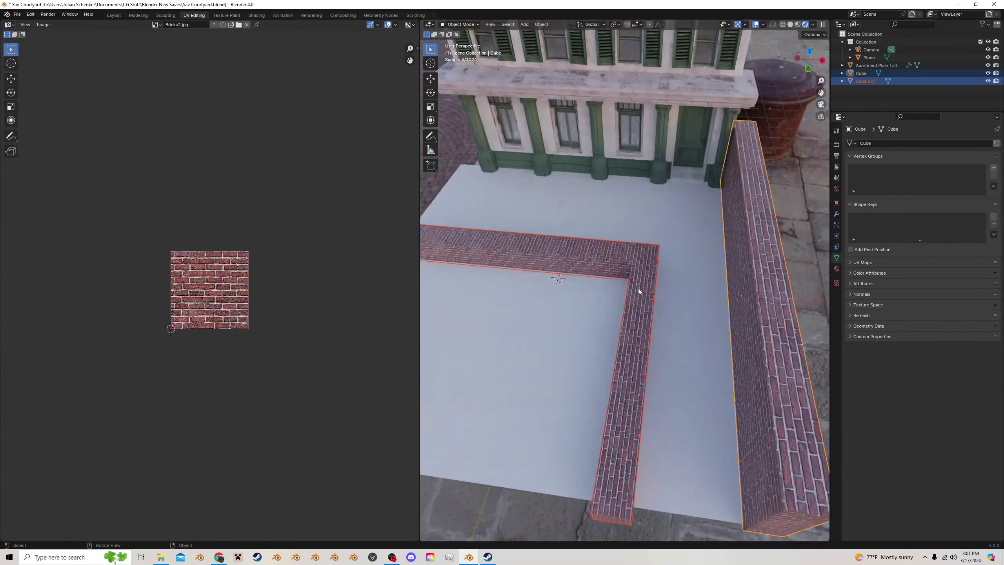
key(Tab)
key(Tab)
click(820, 104)
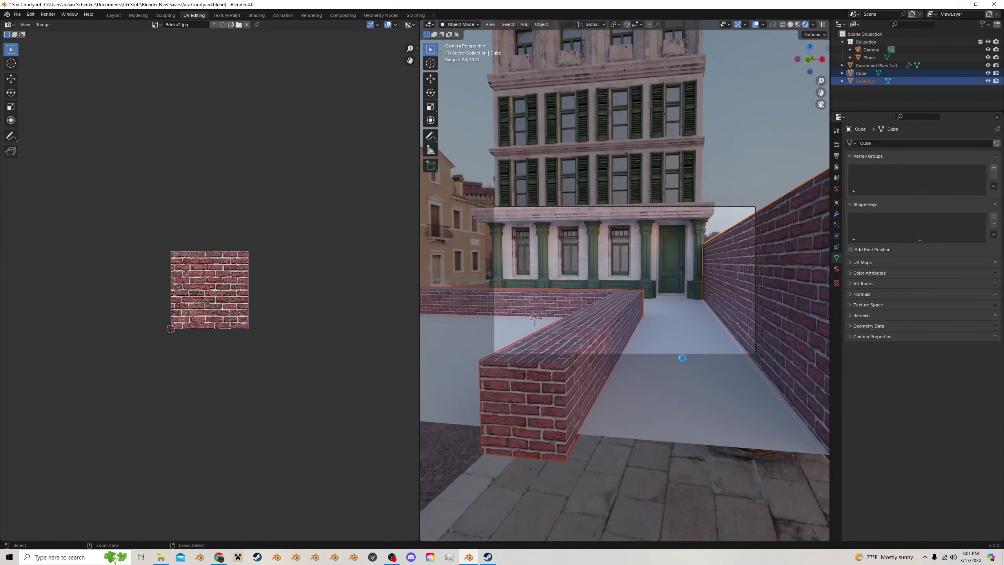
key(ctrl+s)
Select the whole low wall and shift its UVs along Y by about -0.04
scroll(587, 367, up, 2)
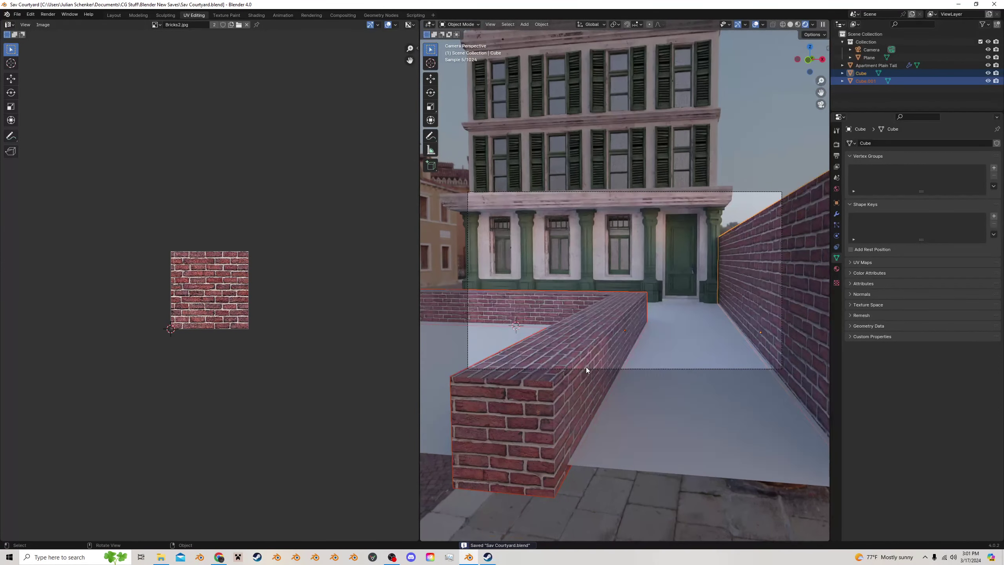
key(Tab)
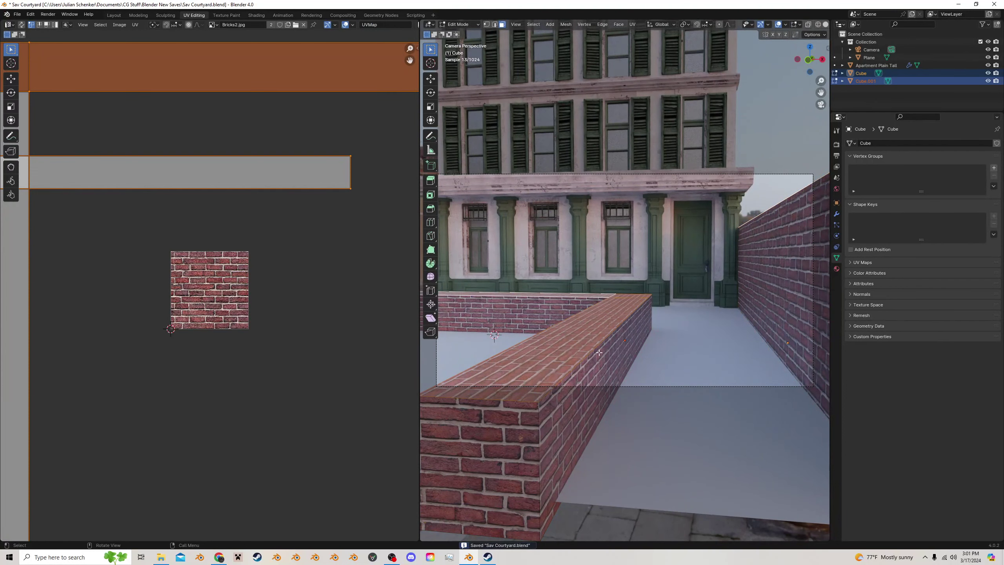
key(l)
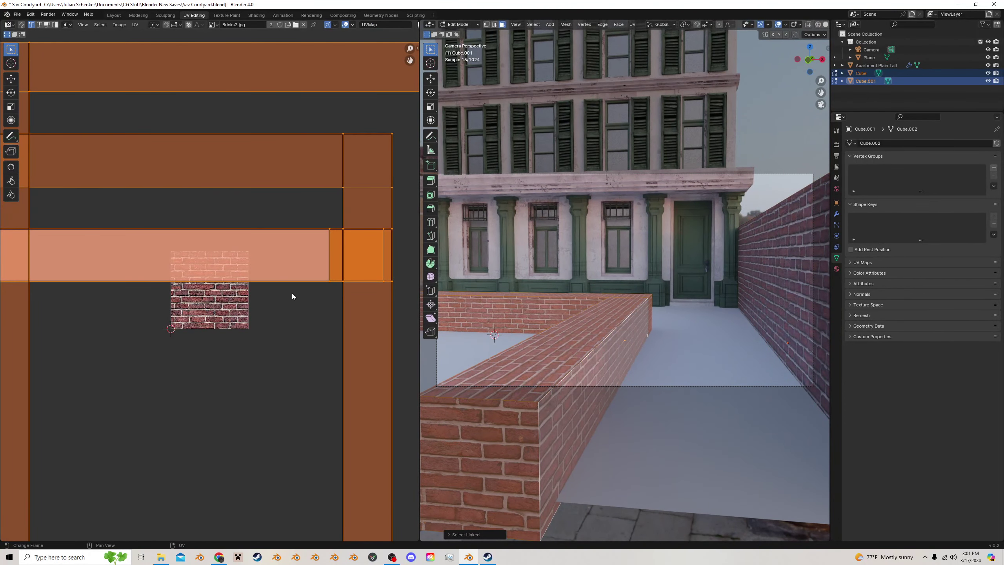
scroll(291, 295, up, 2)
key(g)
key(y)
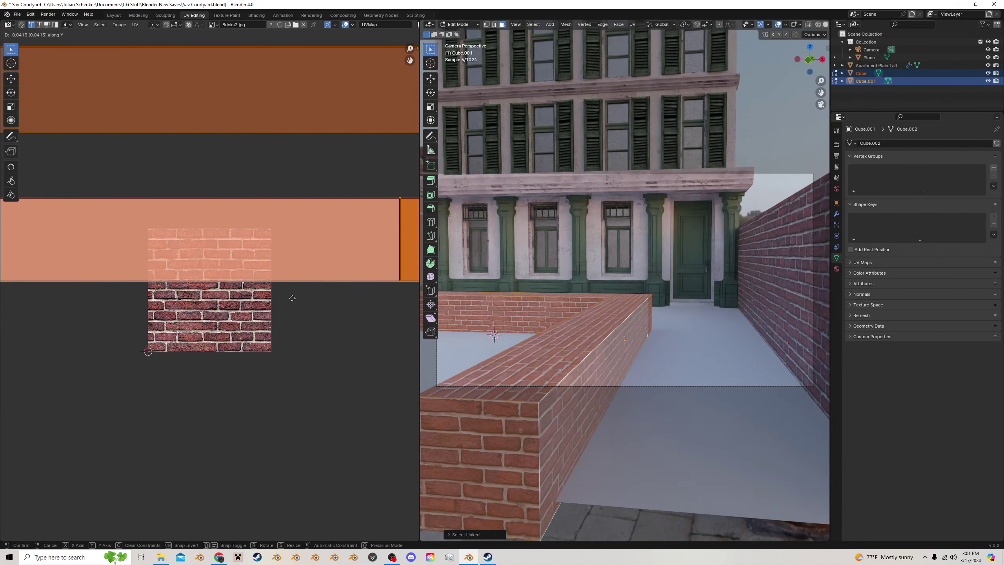
click(292, 297)
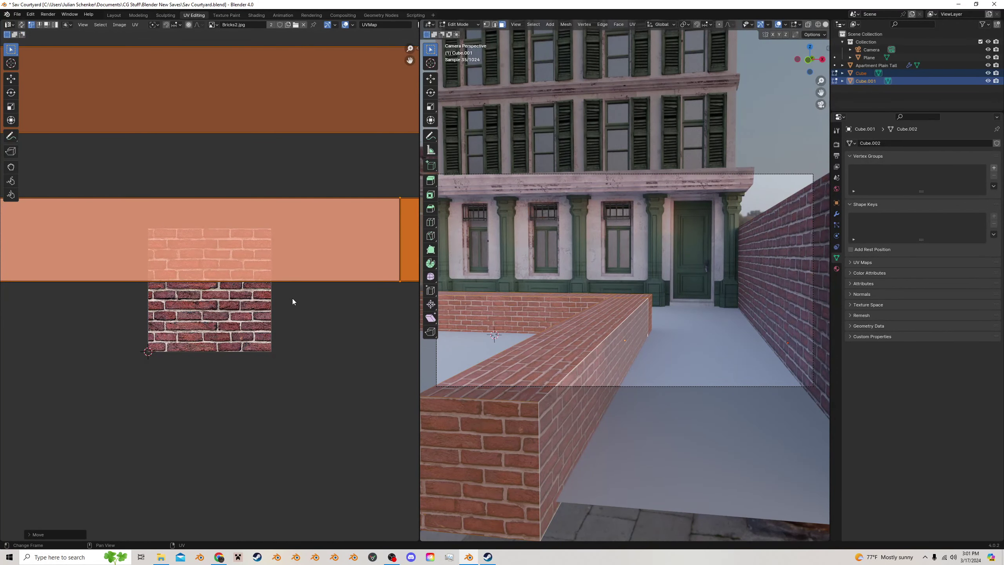
Select the low wall's long top face and its corner top face and shift their UVs along Y by about -0.14
scroll(292, 297, down, 4)
click(614, 289)
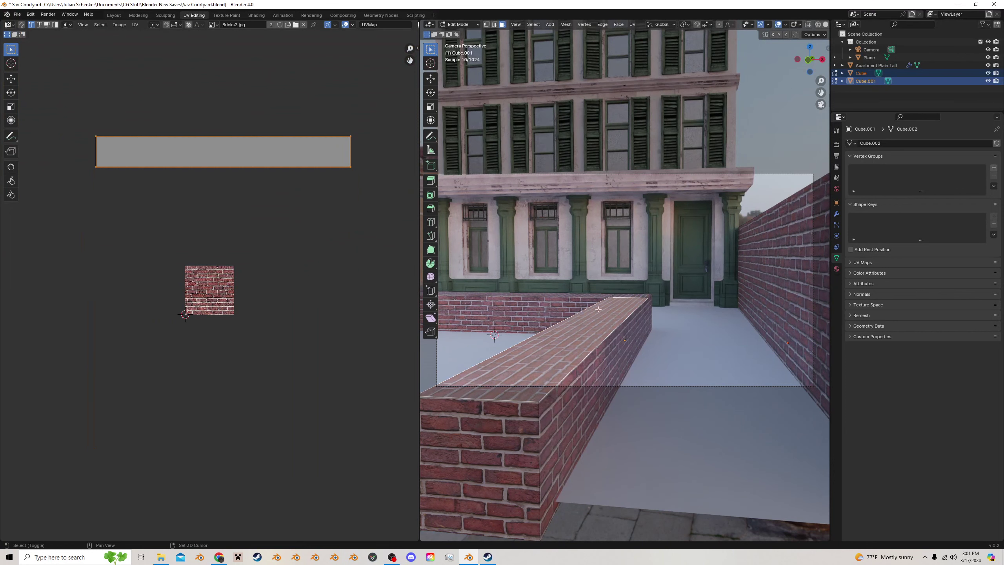
shift+click(619, 294)
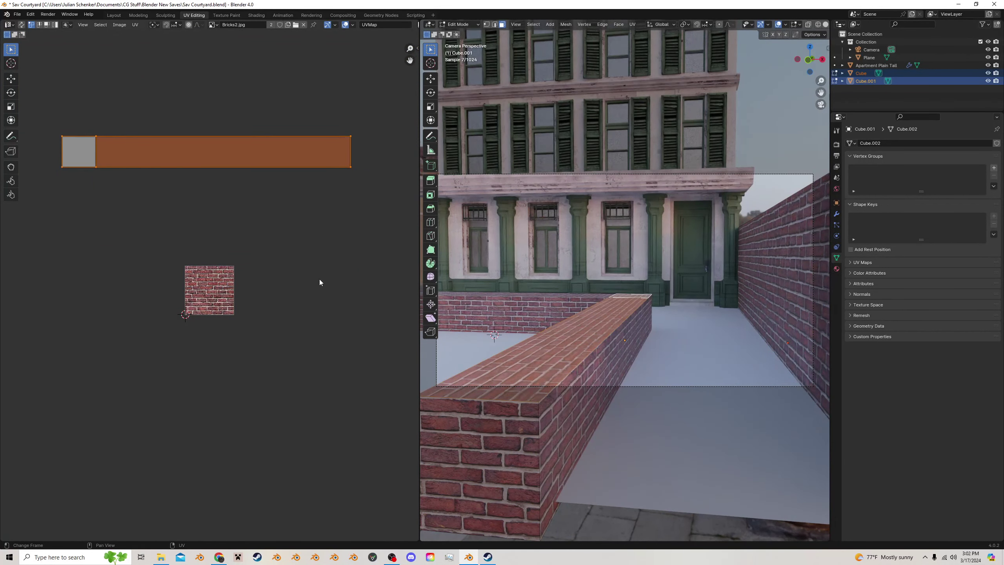
scroll(319, 282, up, 1)
key(g)
key(y)
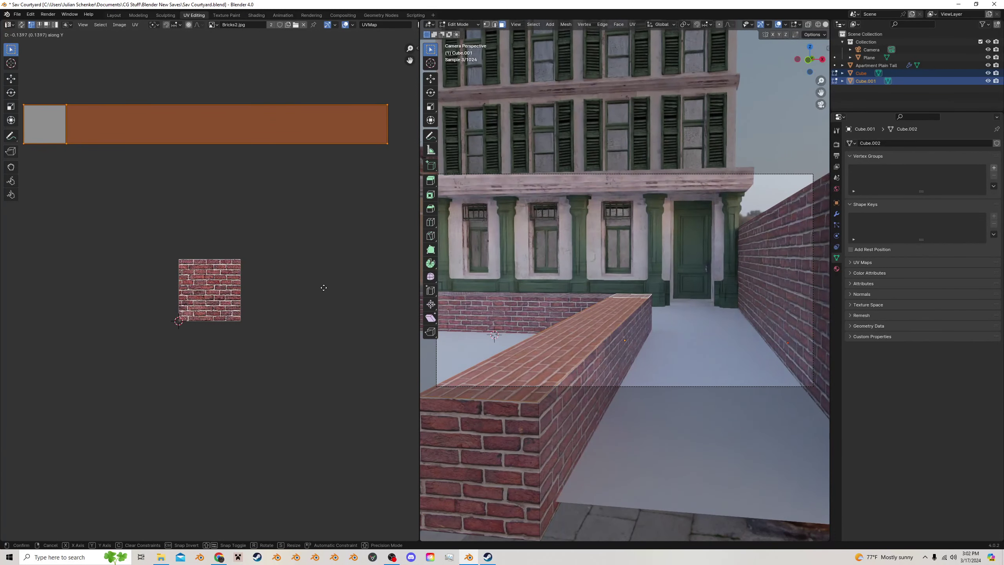
click(323, 291)
key(g)
key(y)
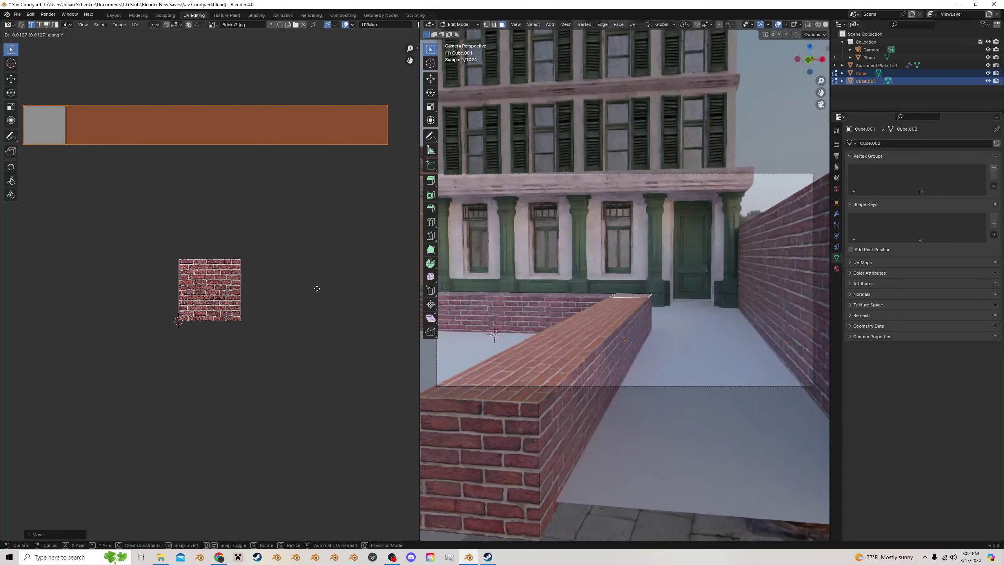
key(Escape)
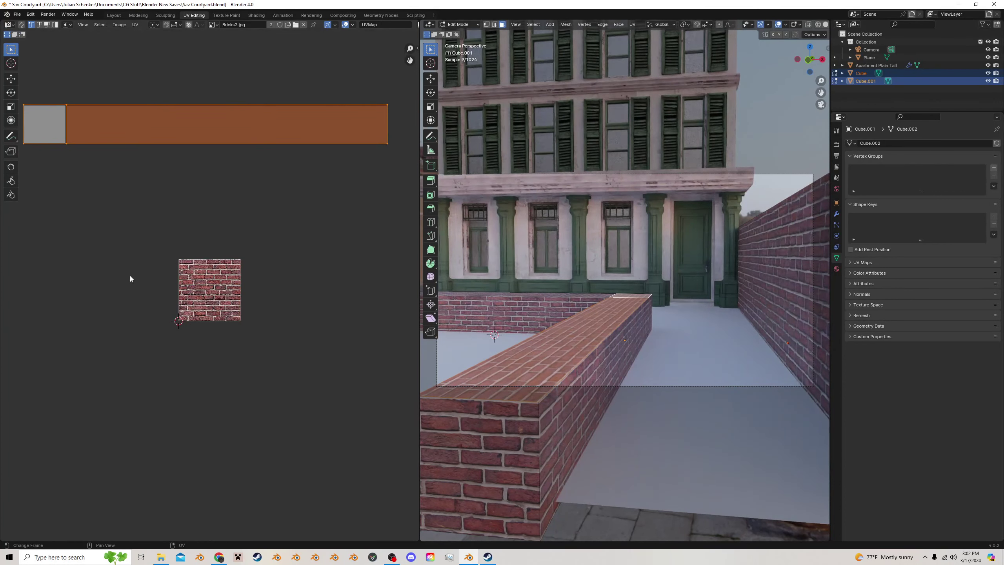
Shift the UVs of the low wall's selected top faces along X by about 0.06 and return to Object Mode
key(g)
key(x)
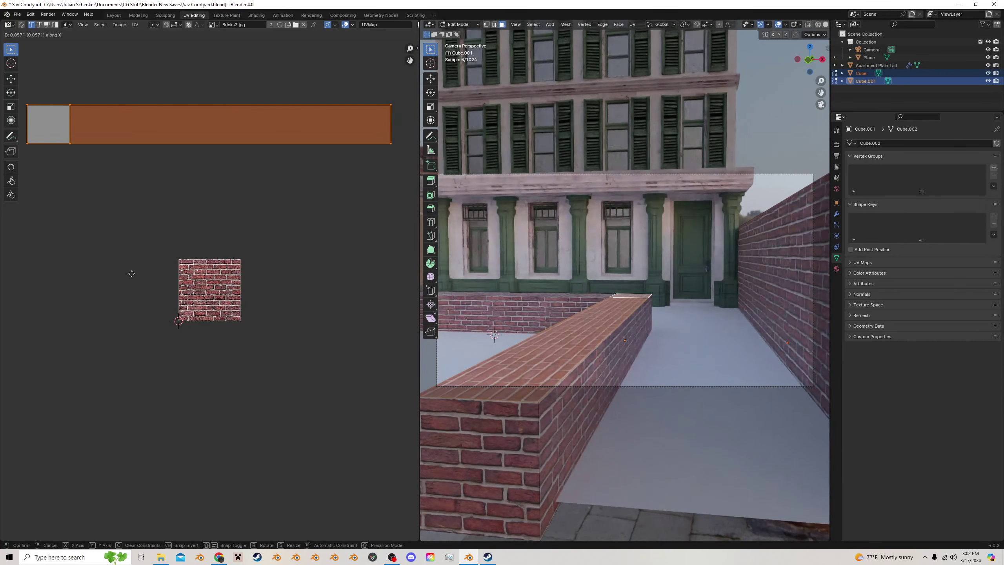
click(132, 274)
key(Tab)
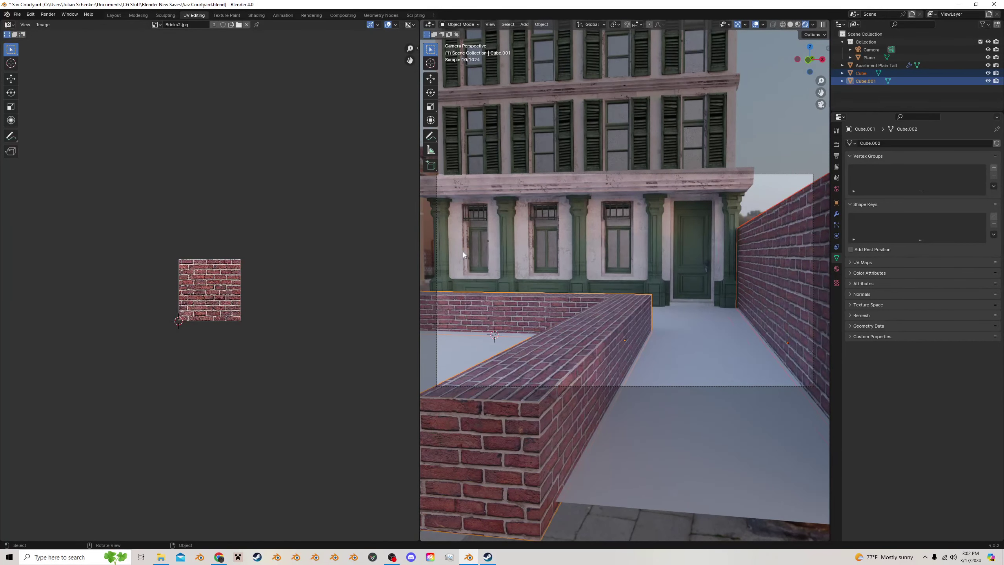
scroll(463, 251, down, 2)
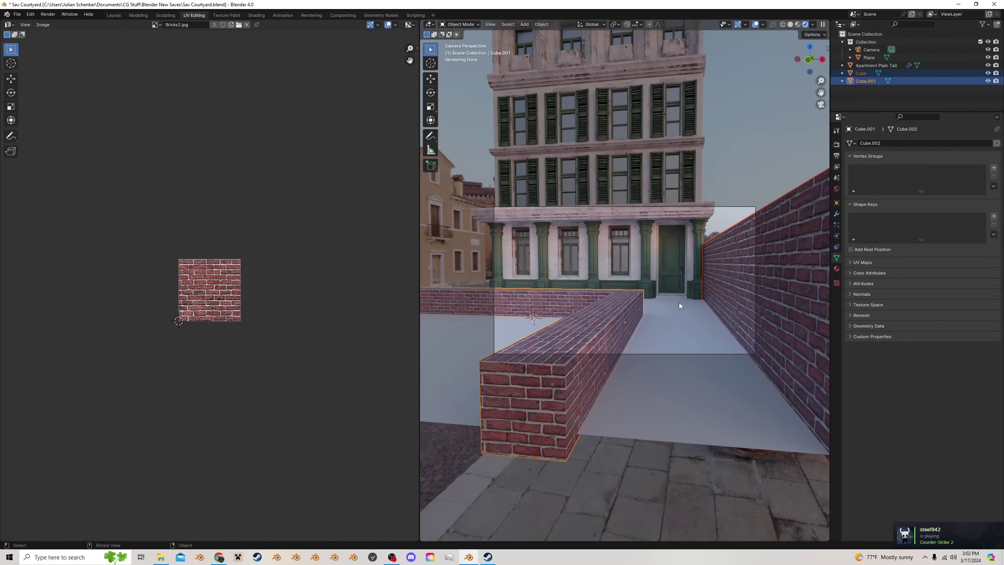
Switch to the Layout workspace, select the ground plane and save the file
click(115, 16)
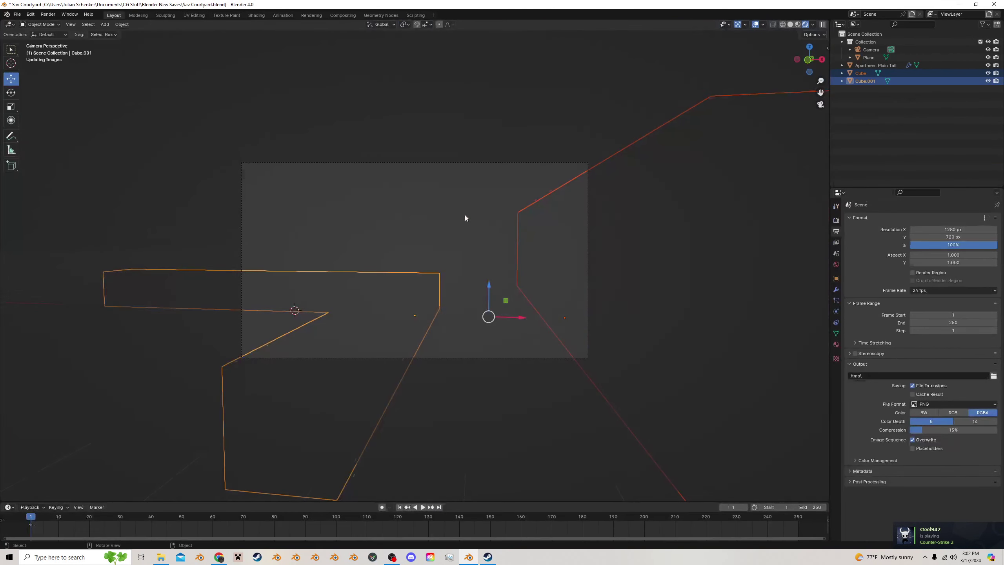
click(493, 315)
key(ctrl+s)
scroll(455, 334, up, 2)
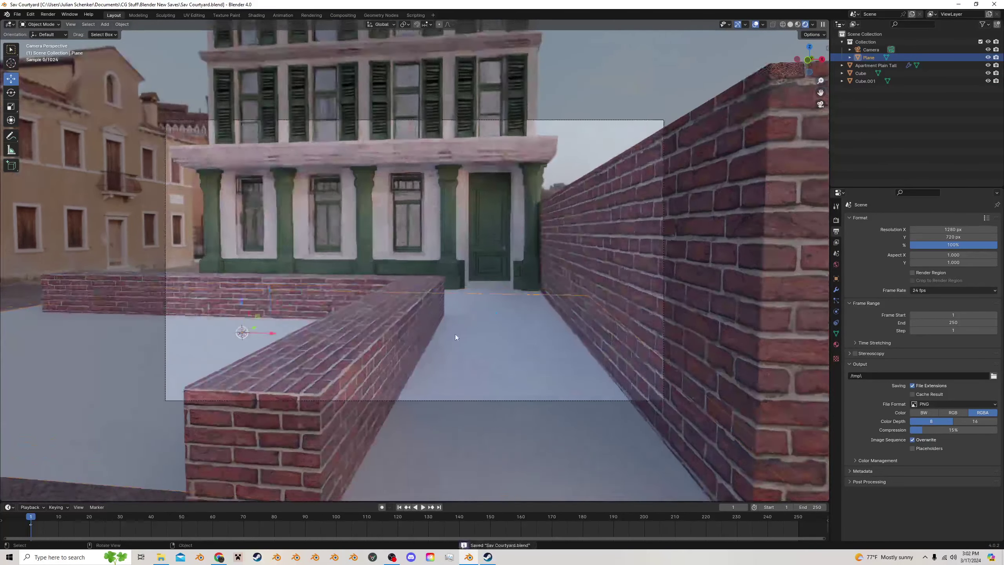
click(392, 333)
middle_drag(392, 332, 408, 347)
scroll(407, 346, down, 3)
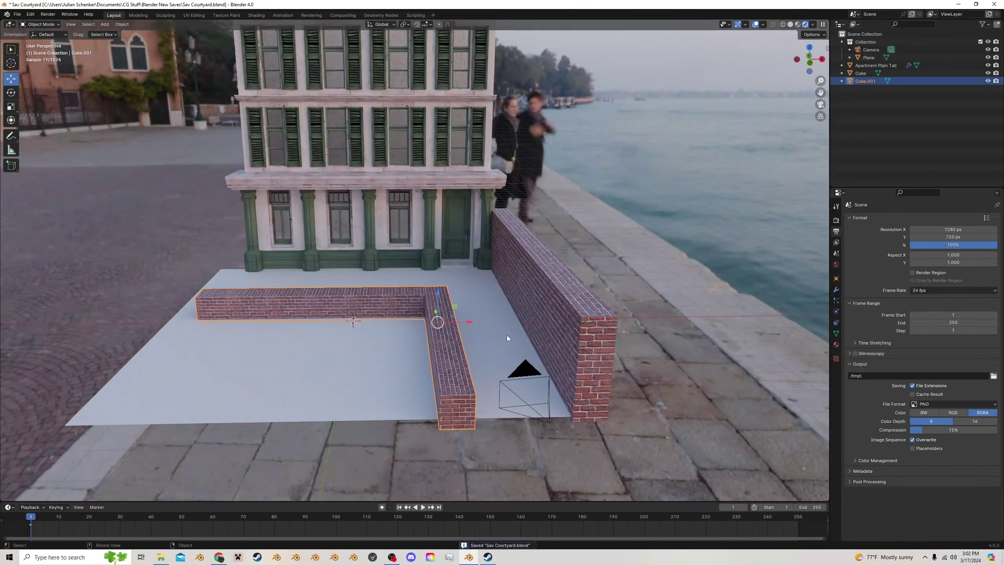
click(821, 105)
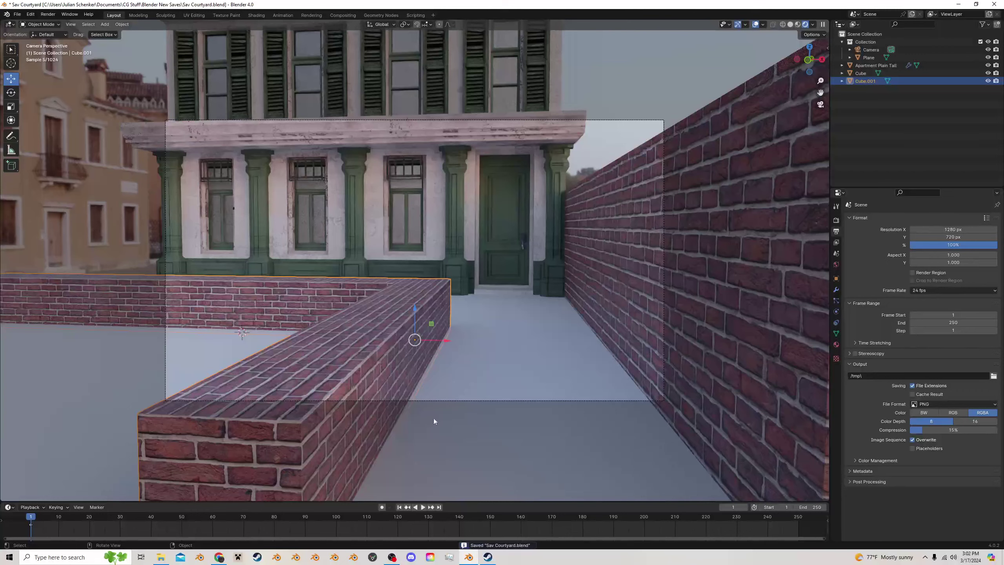
Select the courtyard's ground plane and view it from above, outside the camera view
click(560, 325)
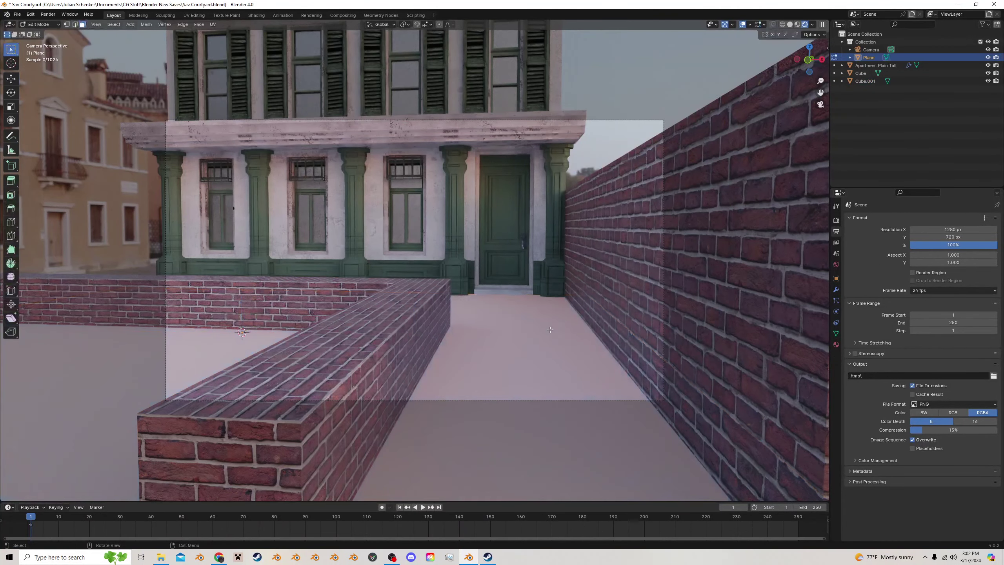
scroll(516, 331, down, 3)
middle_drag(517, 335, 528, 351)
scroll(529, 351, down, 2)
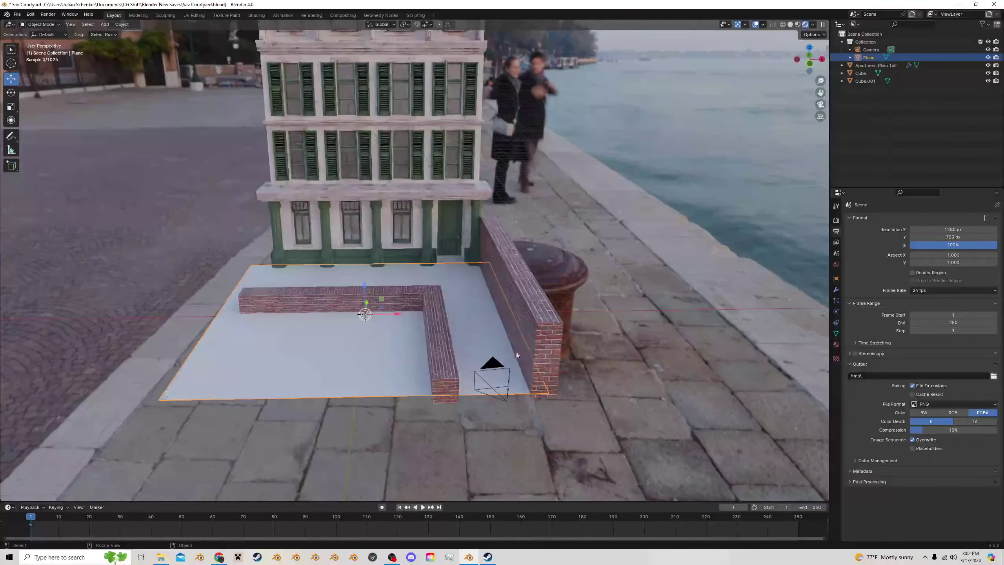
Switch to Chrome, examine the walkway in the Jones St., Savannah, GA photo on Pinterest, and return to Blender
click(225, 554)
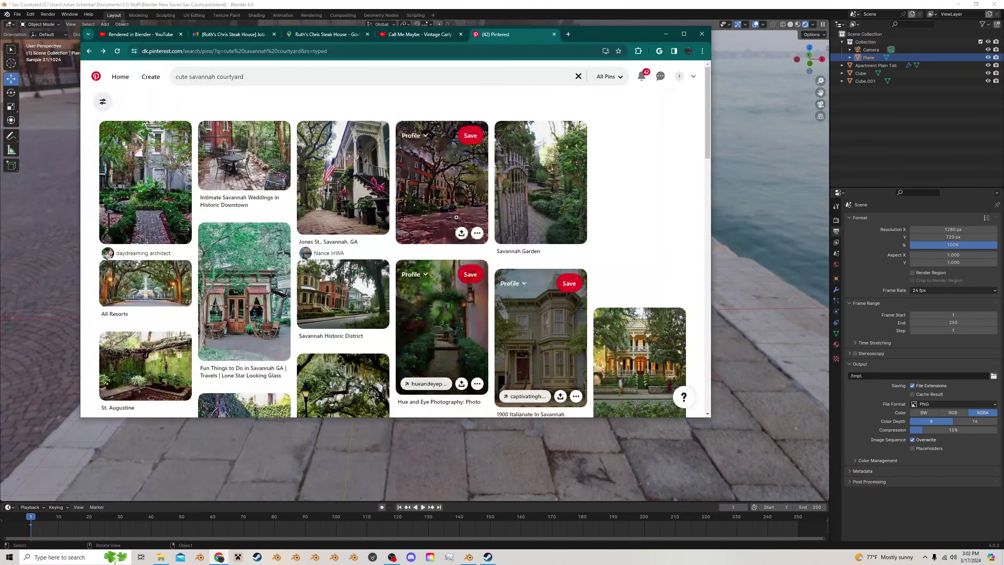
click(365, 229)
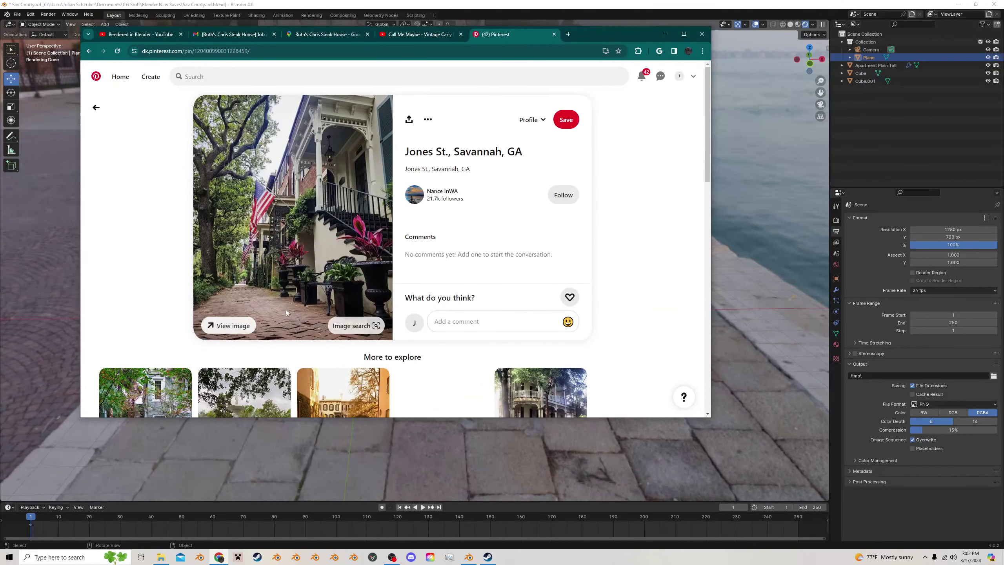
scroll(334, 336, down, 2)
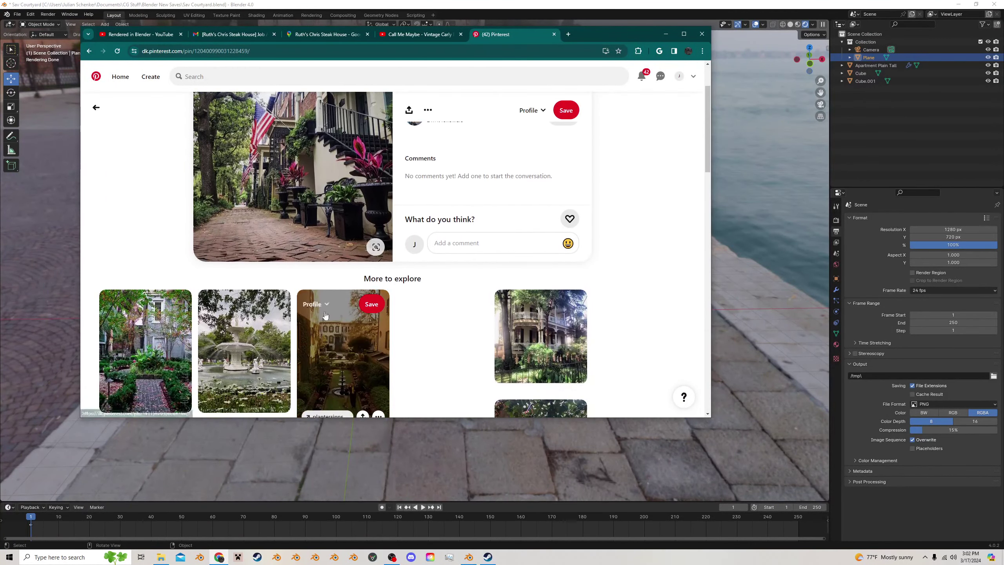
scroll(288, 261, up, 1)
click(800, 3)
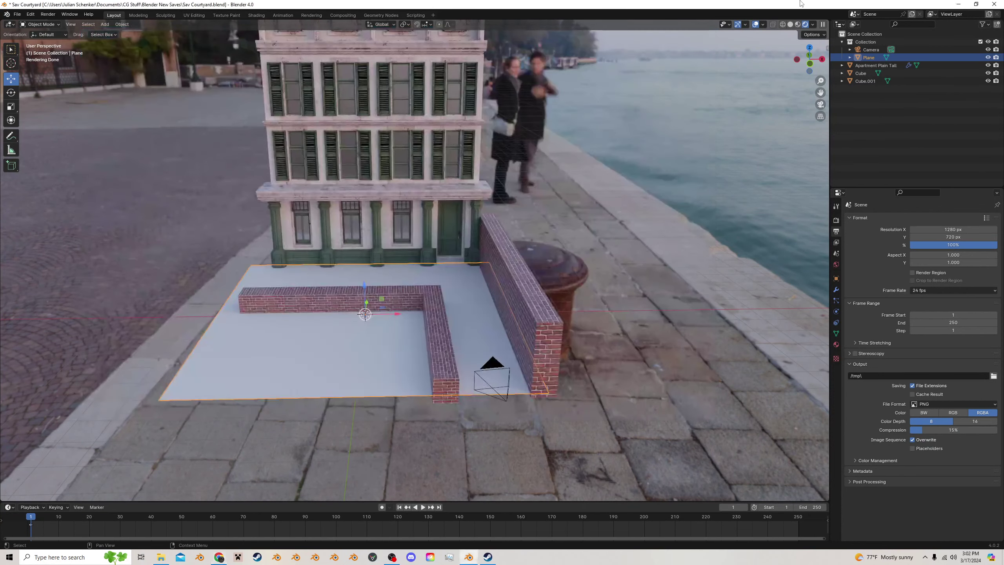
In Edit Mode, loop cut the ground plane lengthwise, sliding the cut beneath the low wall's long section, and check it from the camera
scroll(495, 372, up, 2)
scroll(597, 195, up, 2)
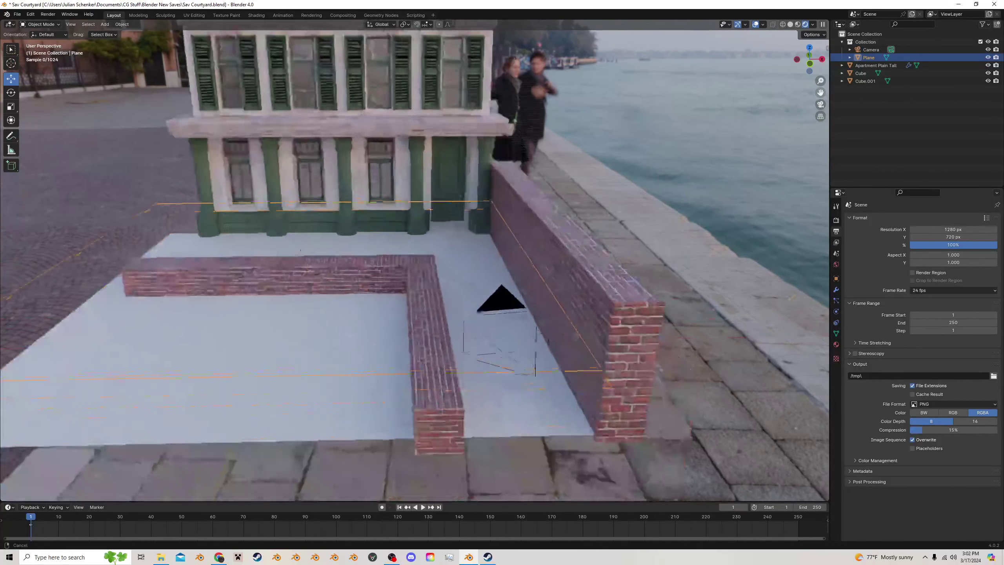
key(Tab)
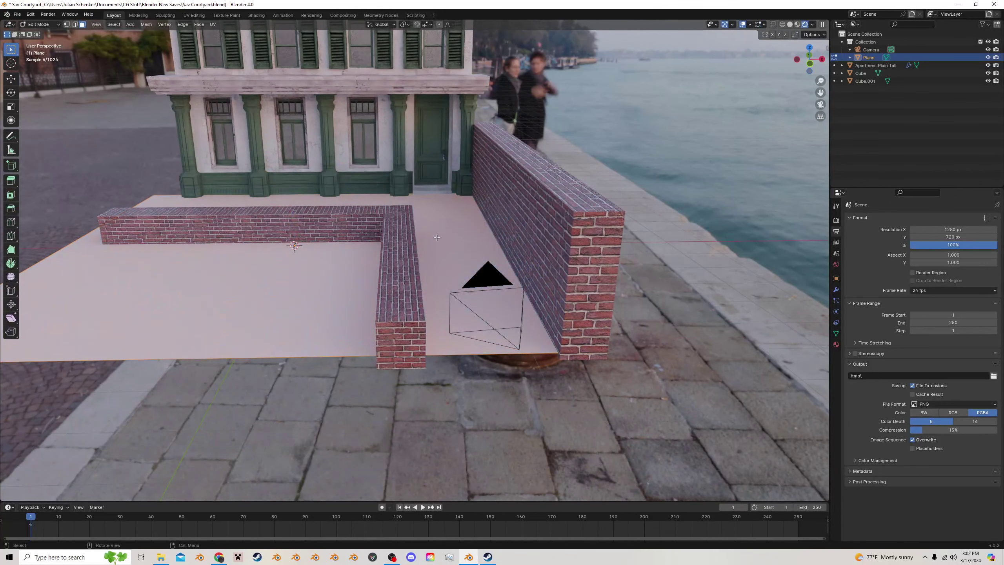
key(Tab)
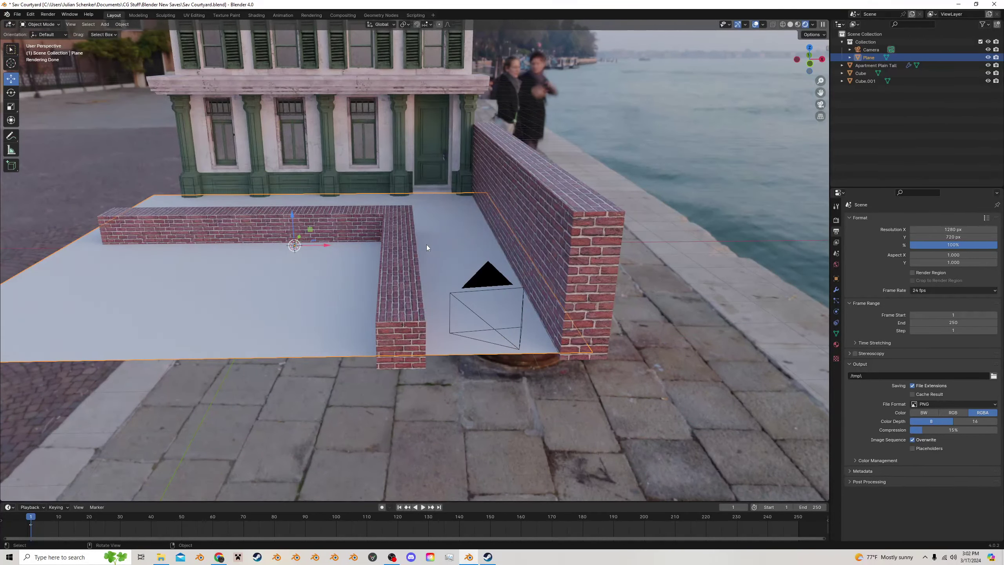
key(Tab)
click(11, 222)
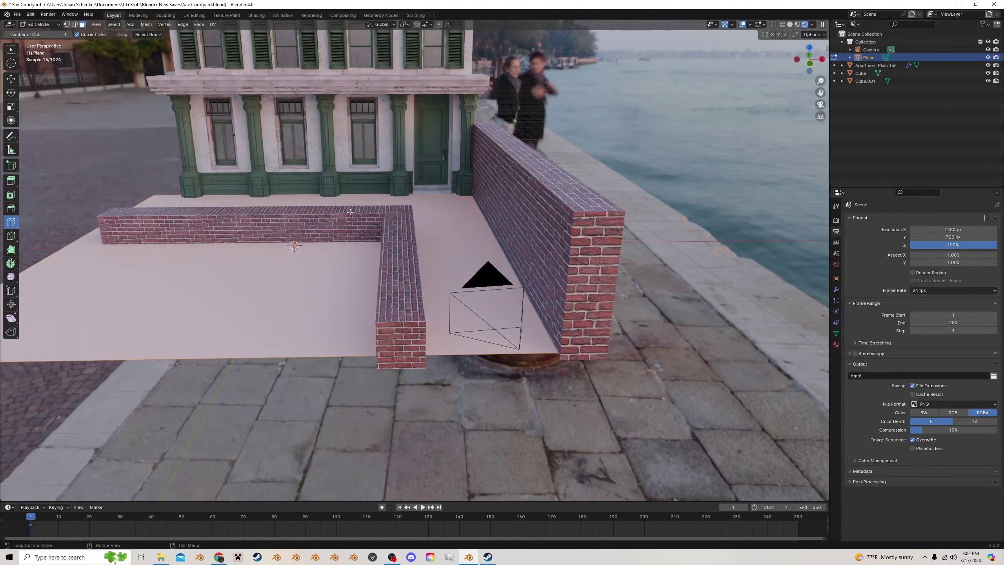
drag(246, 348, 423, 357)
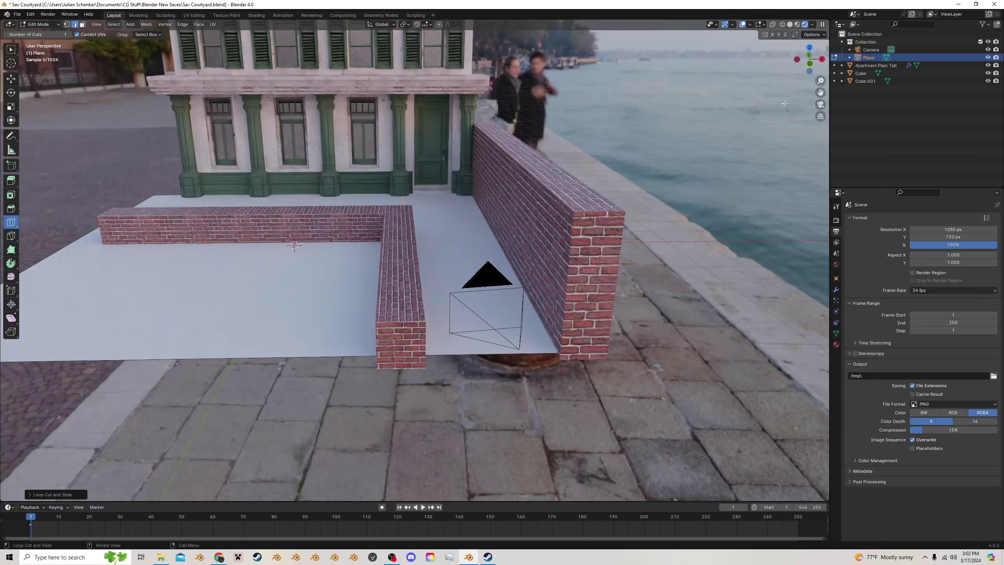
click(821, 105)
middle_drag(511, 197, 507, 233)
scroll(507, 233, down, 4)
key(3)
drag(350, 265, 417, 274)
click(820, 104)
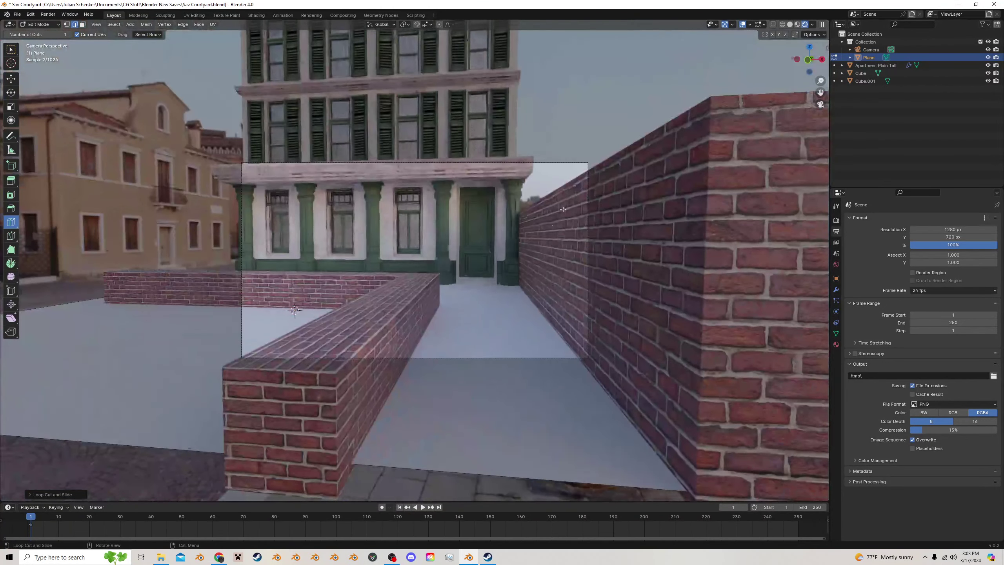
Select the ground plane's walkway face between the two walls and duplicate it in place
middle_drag(491, 322, 496, 329)
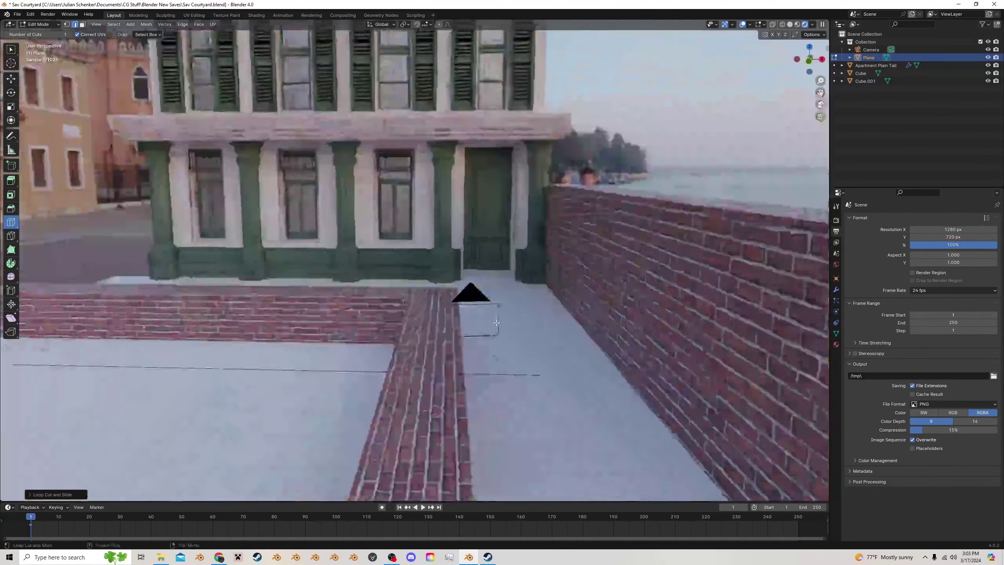
scroll(496, 329, down, 4)
click(11, 79)
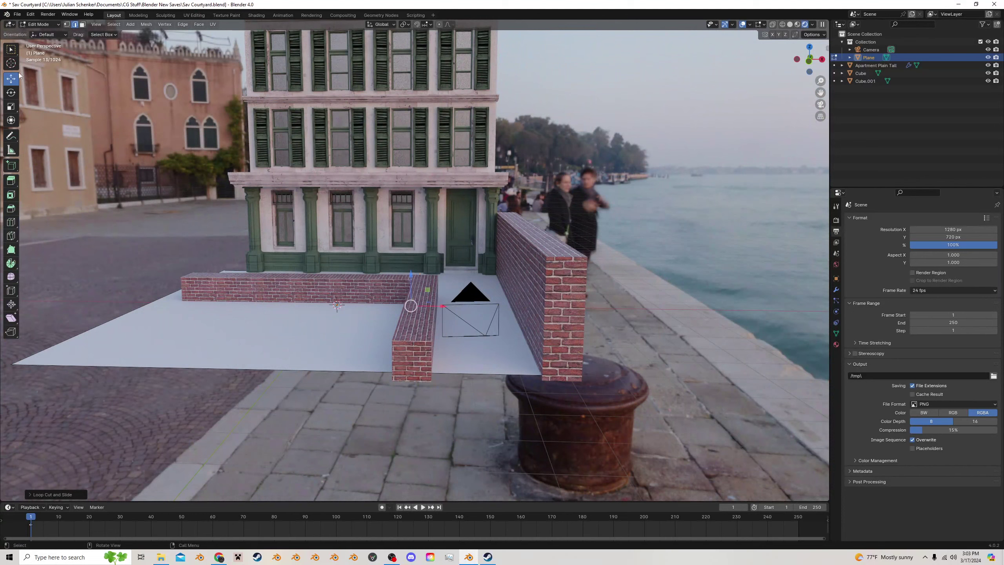
click(83, 25)
click(478, 298)
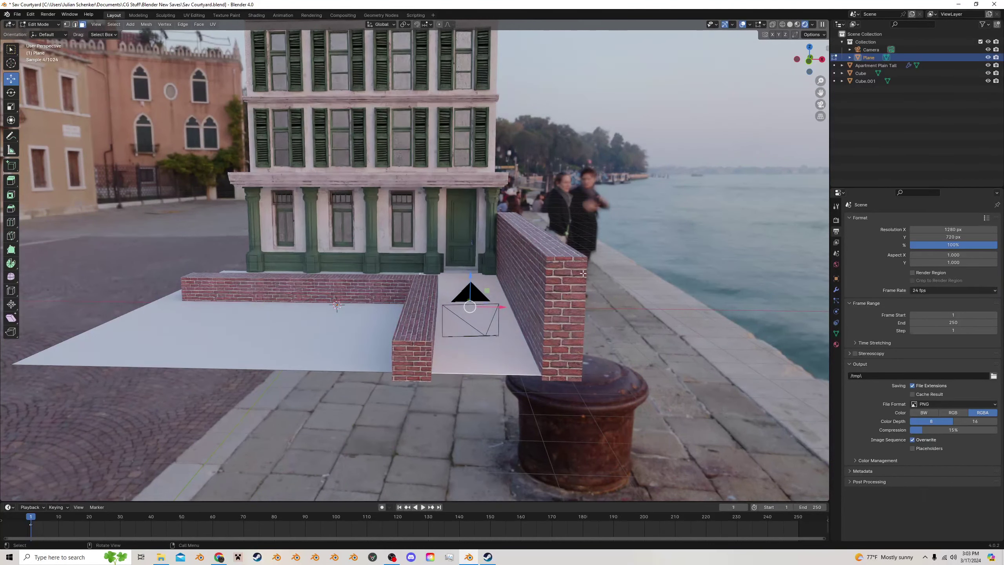
key(shift+d)
right_click(583, 274)
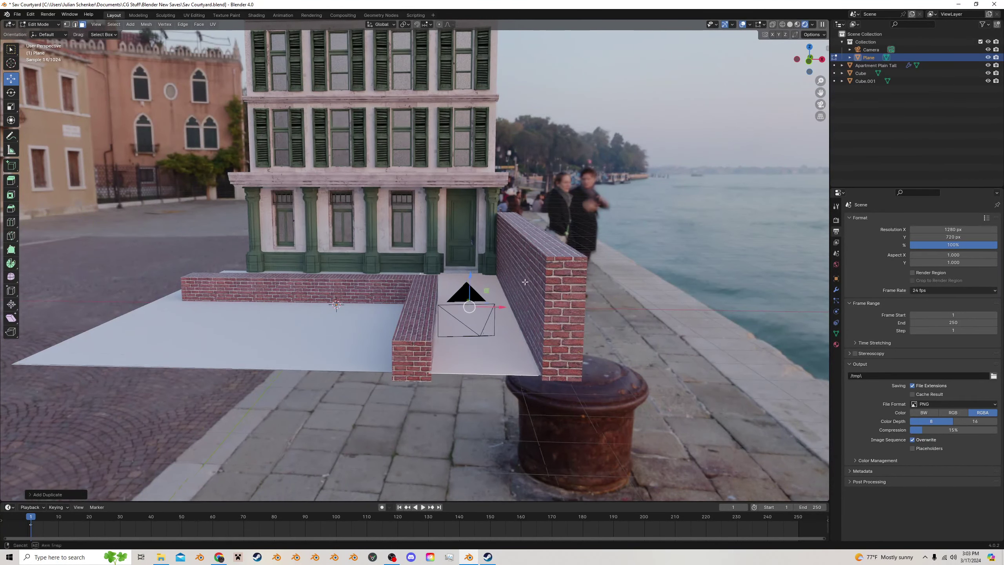
Separate the duplicated walkway face into its own object and return to Object Mode
middle_drag(526, 282, 521, 277)
scroll(522, 277, up, 3)
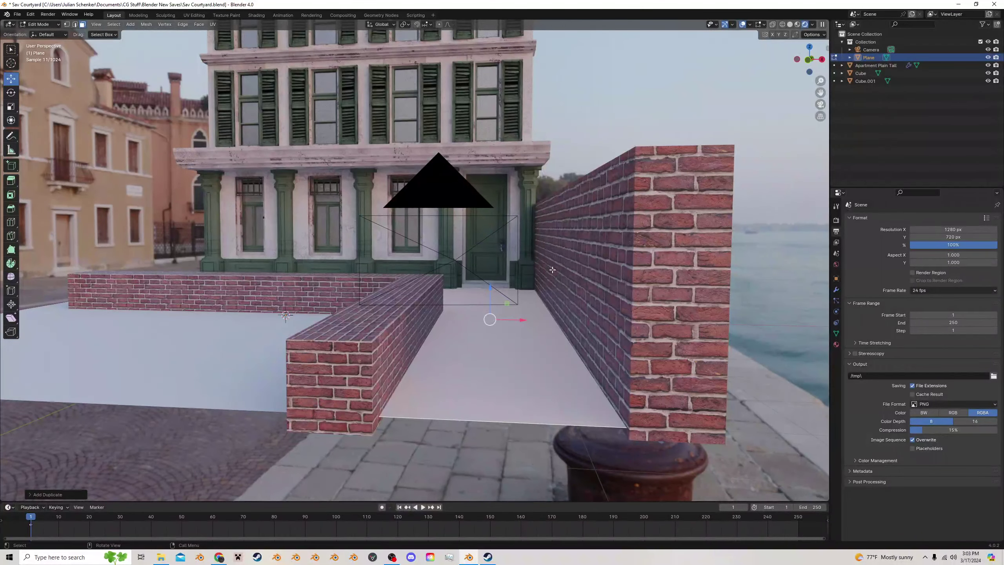
key(p)
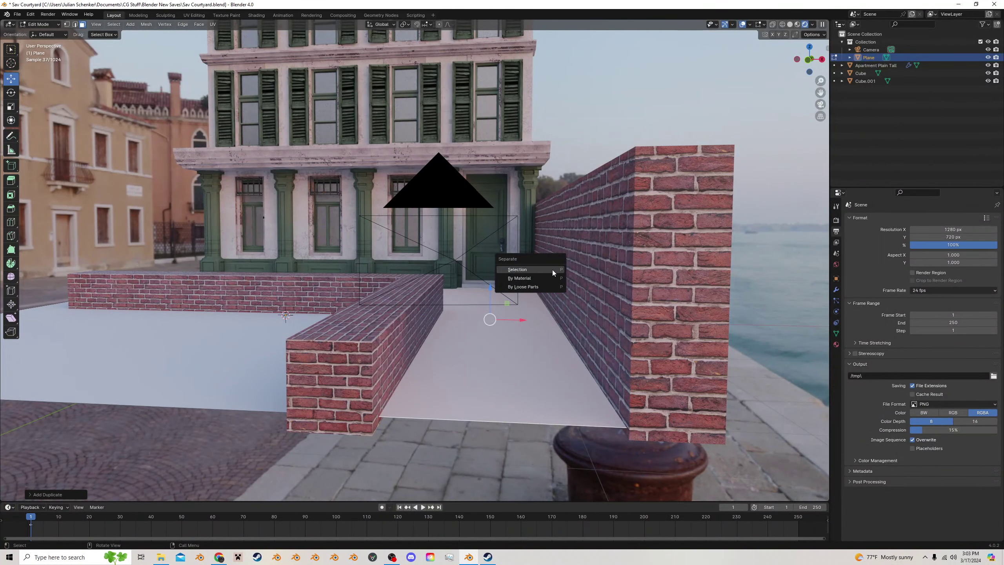
click(552, 270)
key(Tab)
Raise the separated walkway plane along Z by about 0.007 m, just above the ground plane
click(509, 322)
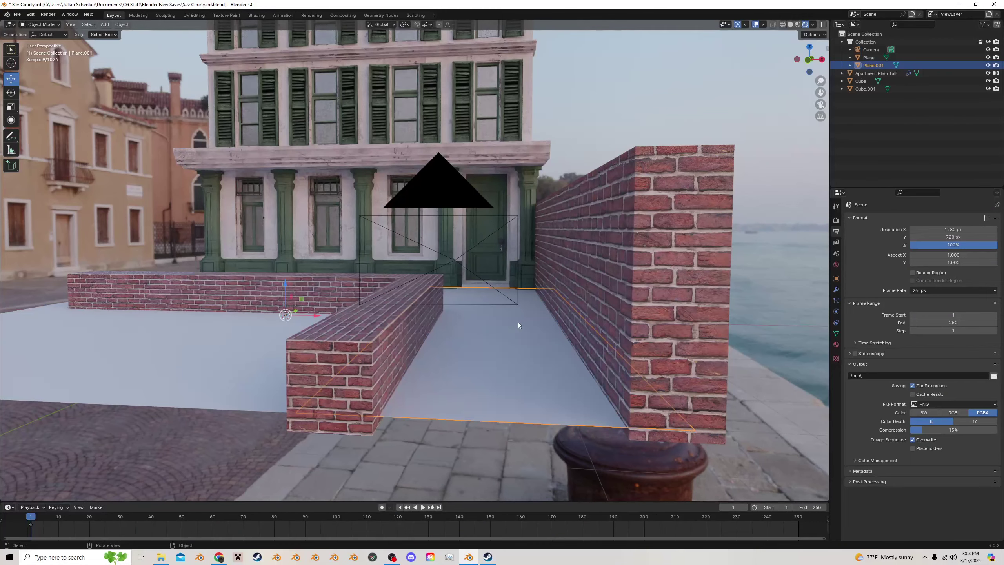
key(g)
key(z)
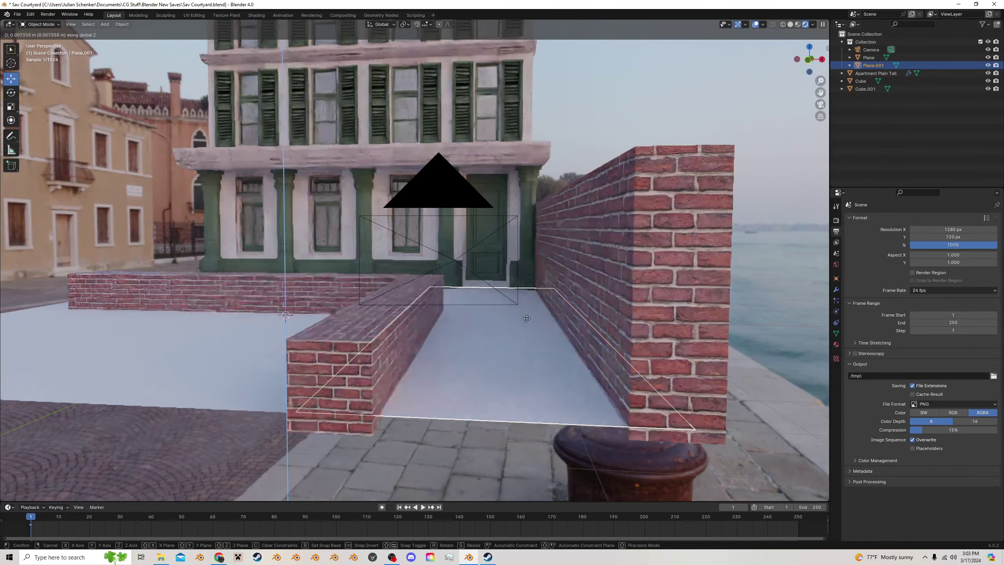
click(528, 319)
Select the walkway plane's face in Edit Mode and give it the existing Brick material
key(Tab)
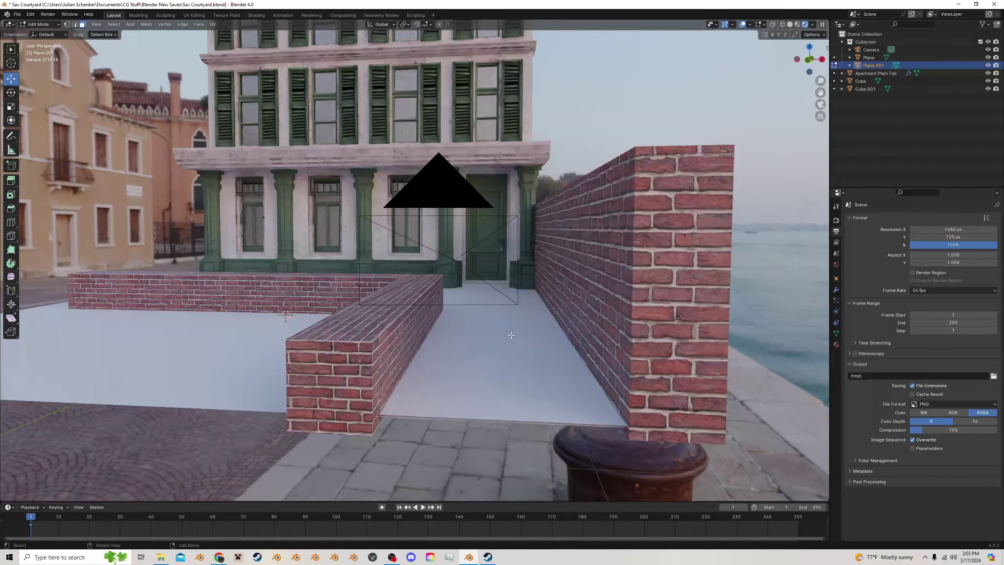
click(511, 334)
scroll(500, 331, down, 2)
middle_drag(499, 328, 549, 298)
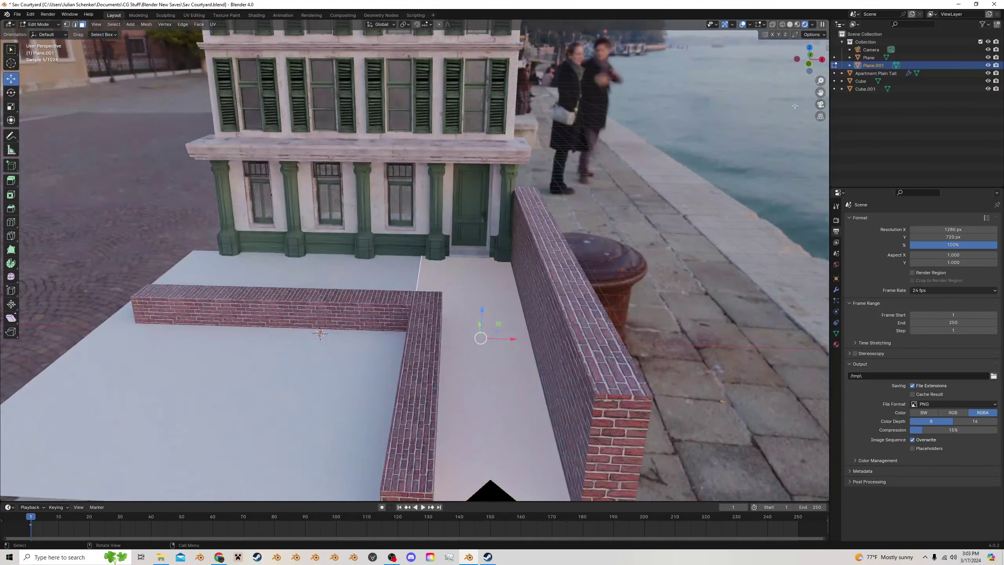
drag(820, 92, 770, 40)
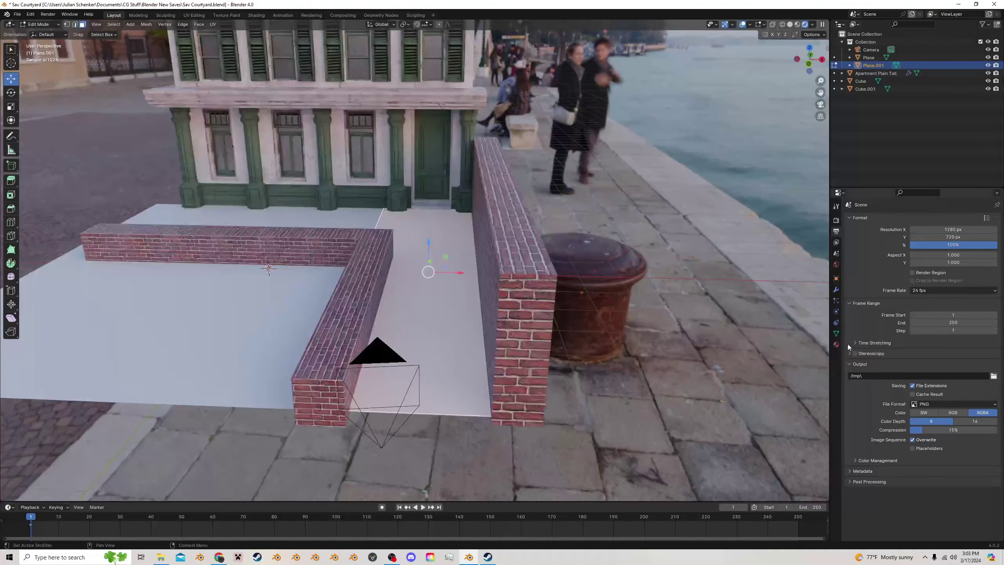
click(836, 345)
click(849, 262)
click(872, 275)
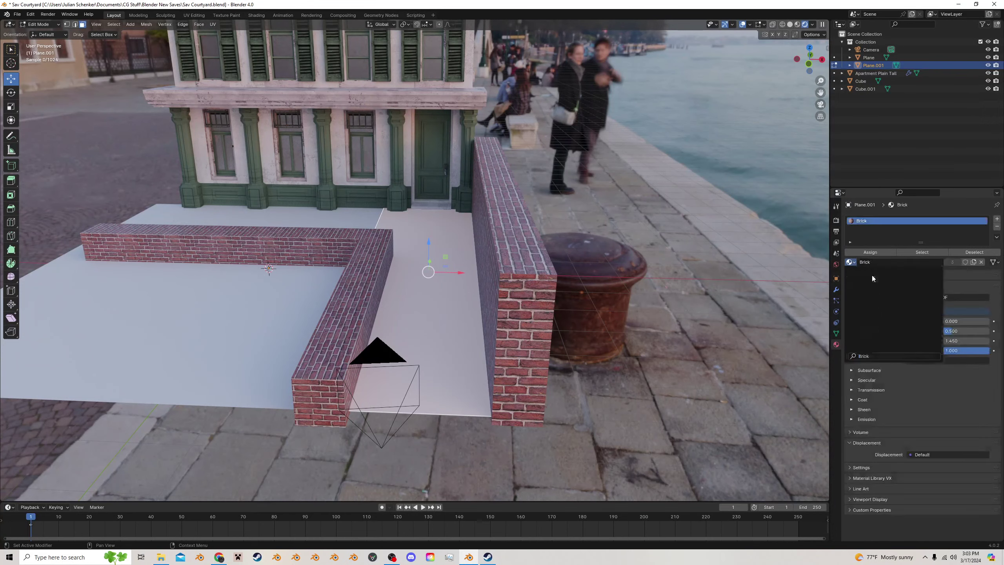
Apply Cube Projection to the walkway face and scale its UVs up about 4 times in the UV Editing workspace
scroll(620, 313, up, 2)
key(u)
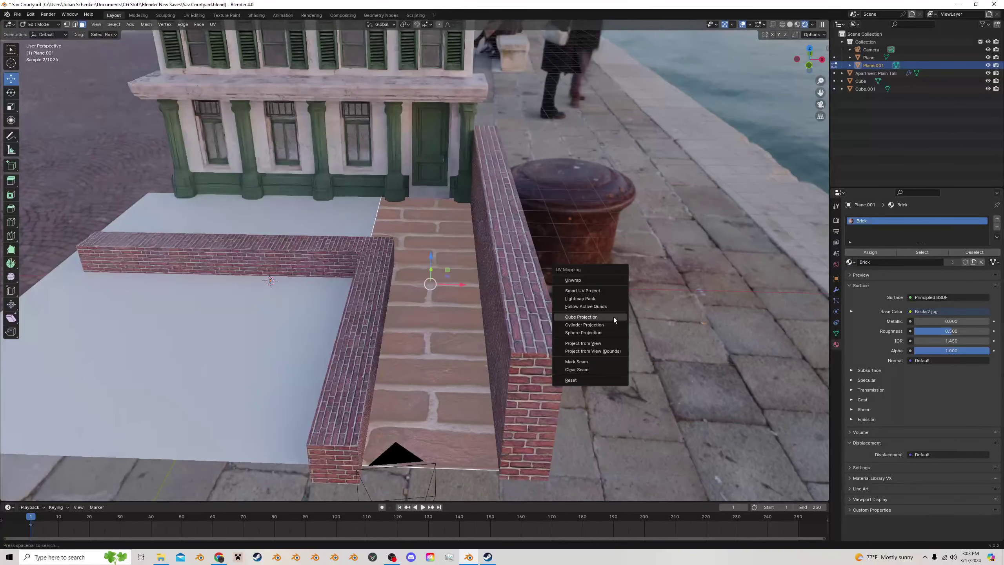
click(581, 317)
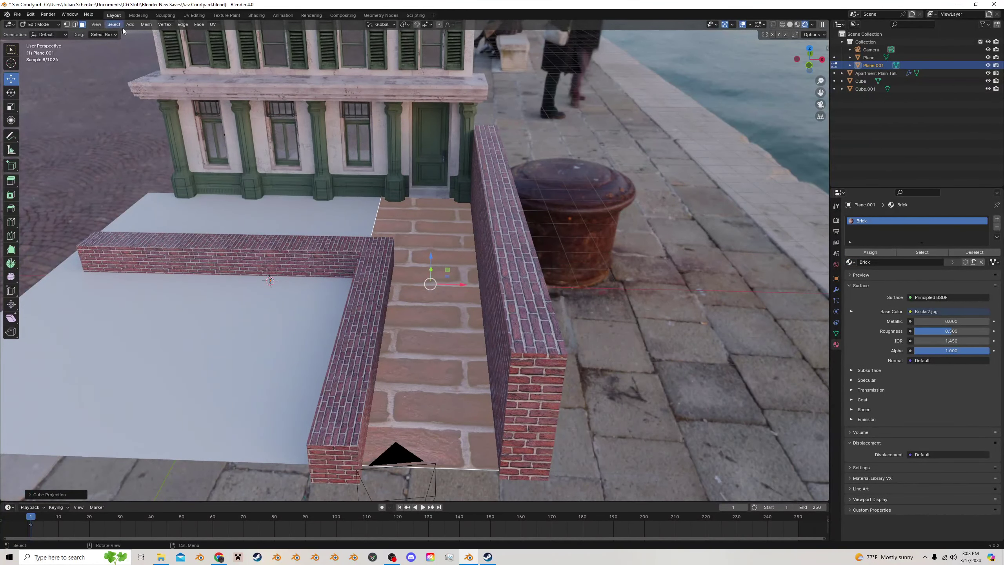
click(194, 15)
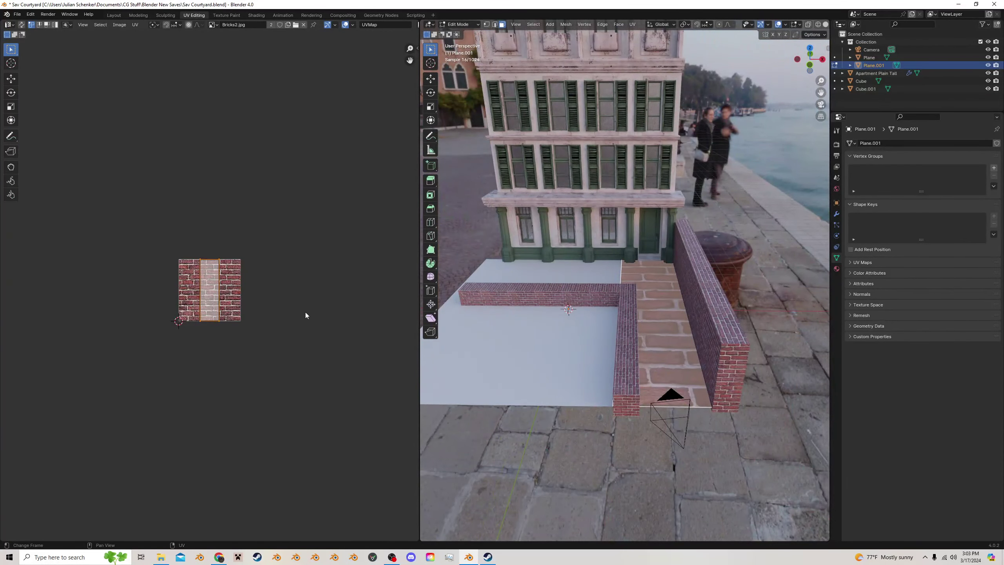
key(s)
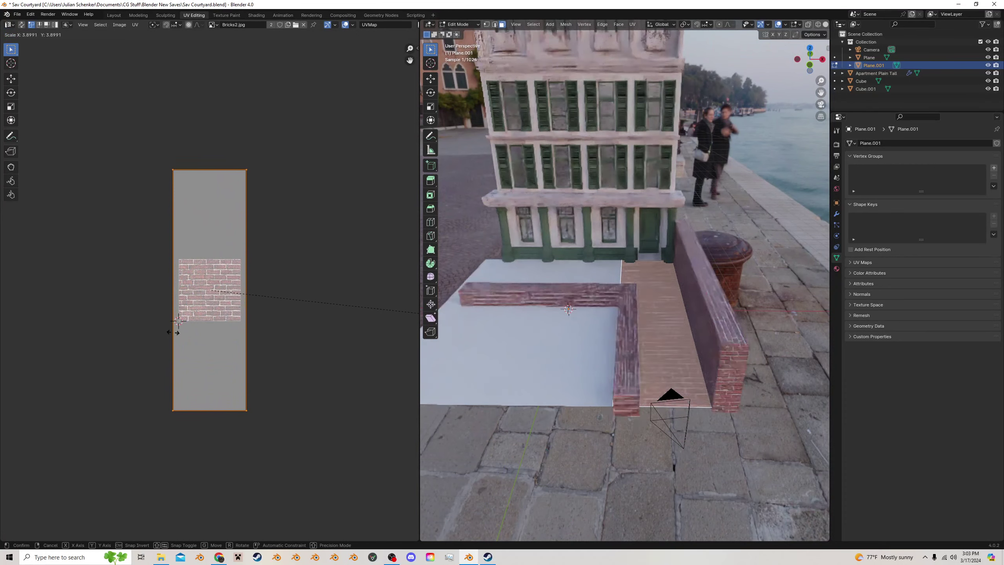
click(191, 331)
Return the viewport to the camera view, save the file and leave Edit Mode on the walkway
click(820, 104)
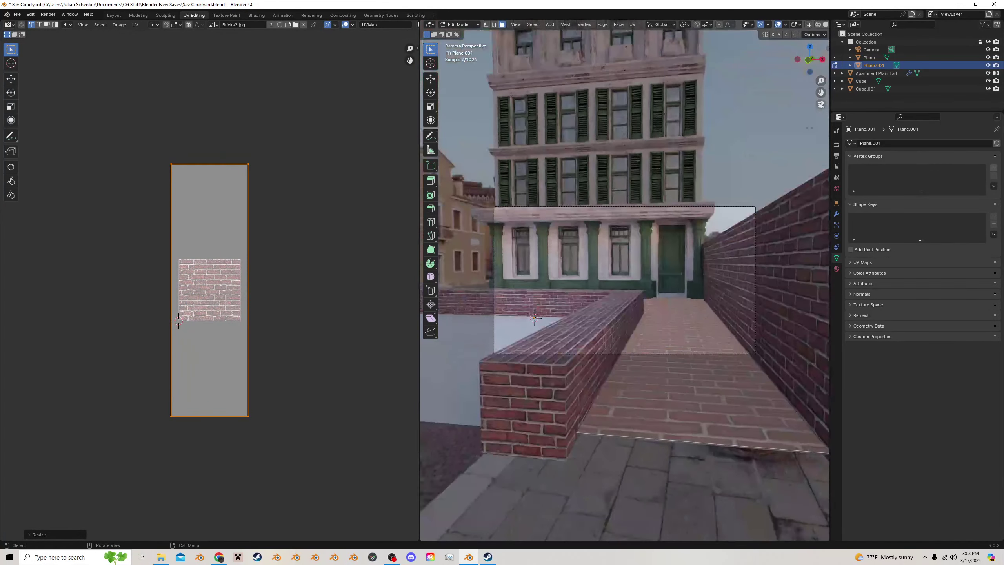
key(ctrl+s)
key(Tab)
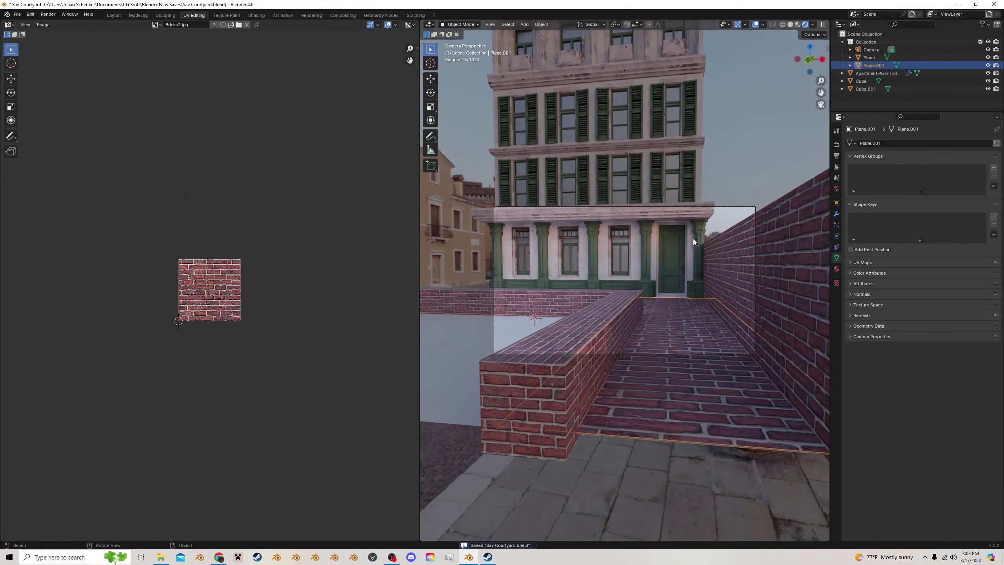
Scale the walkway face's UVs up by about 1.39 to make its bricks smaller, and leave Edit Mode
middle_drag(693, 238, 664, 198)
scroll(659, 168, up, 1)
key(Tab)
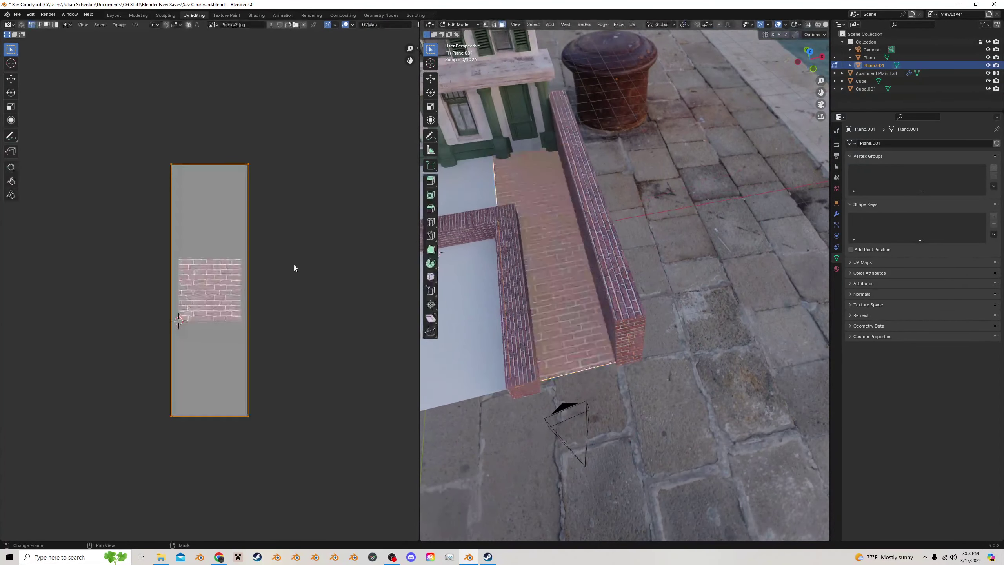
key(s)
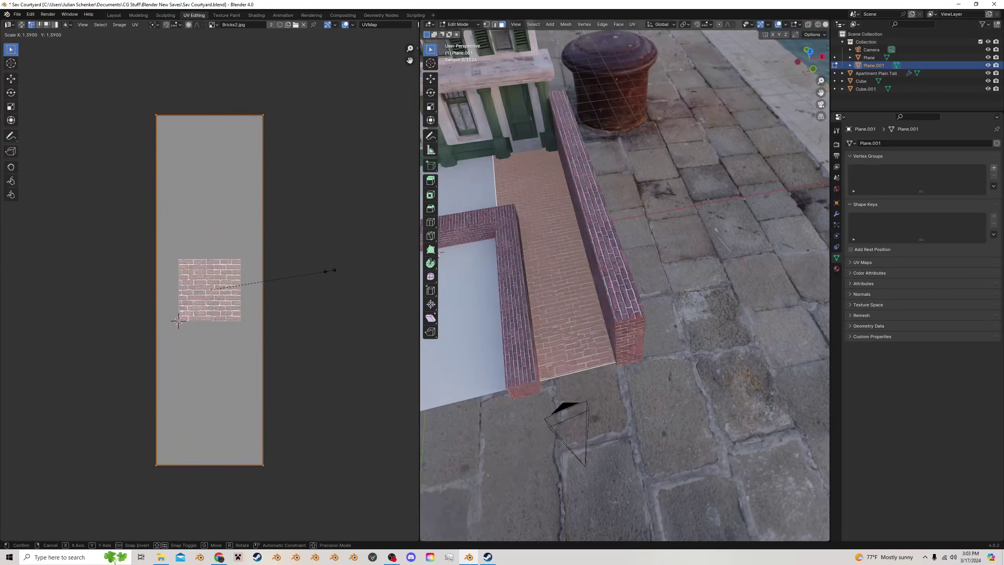
click(330, 270)
middle_drag(585, 256, 634, 240)
scroll(618, 256, up, 3)
key(Tab)
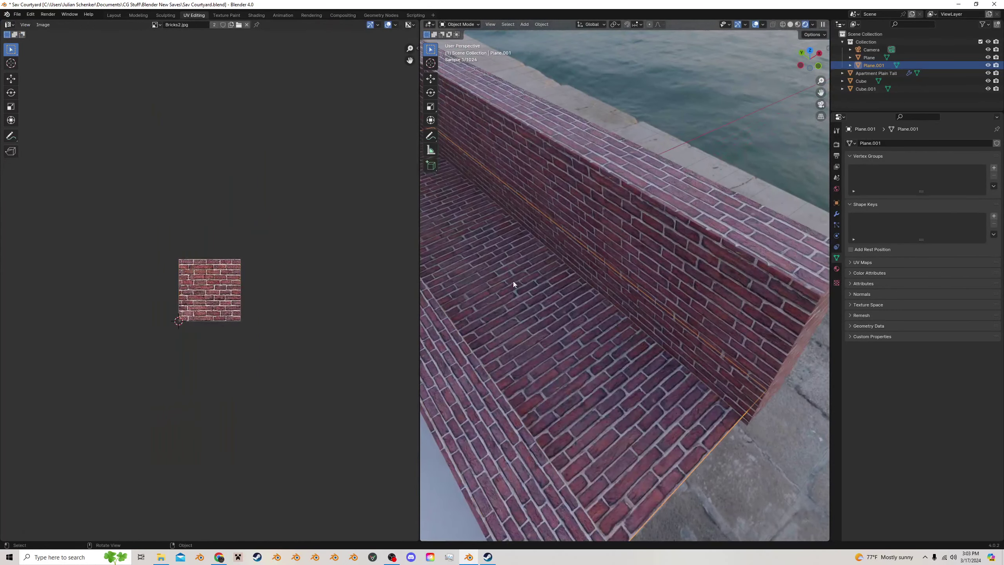
middle_drag(512, 272, 519, 260)
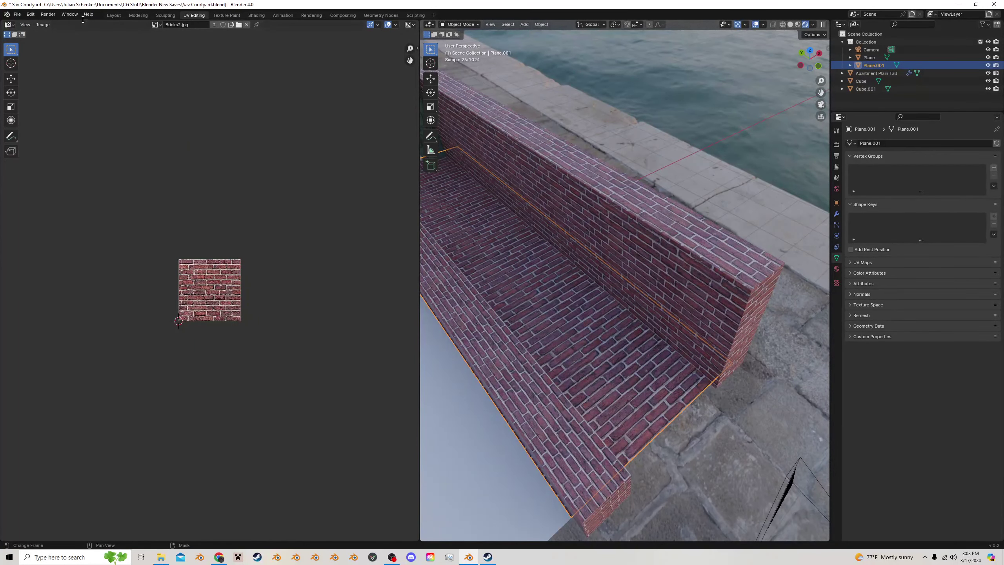
Go back to the Layout workspace and show the viewport in Material Preview shading
click(114, 15)
middle_drag(465, 260, 781, 50)
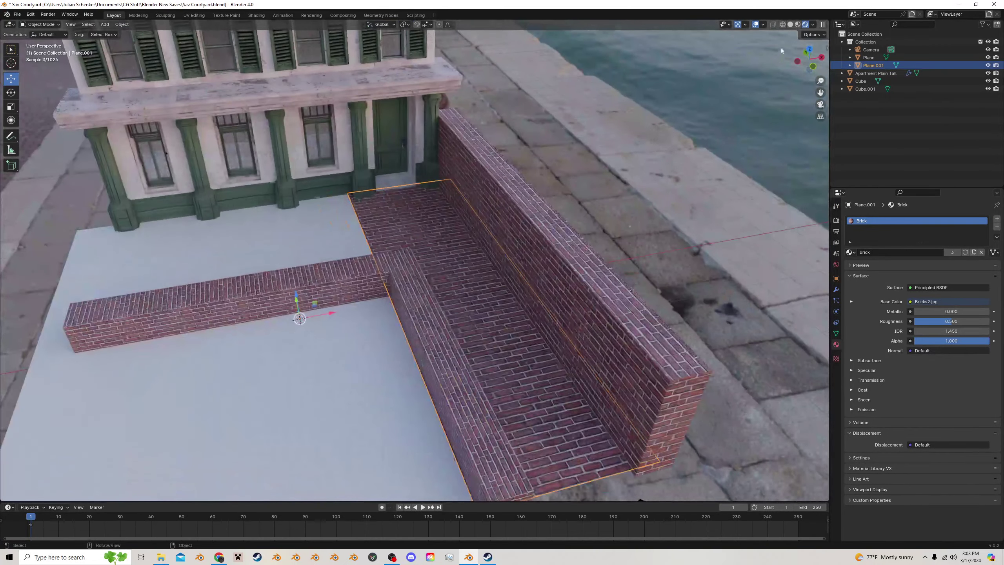
click(798, 25)
drag(819, 95, 741, 36)
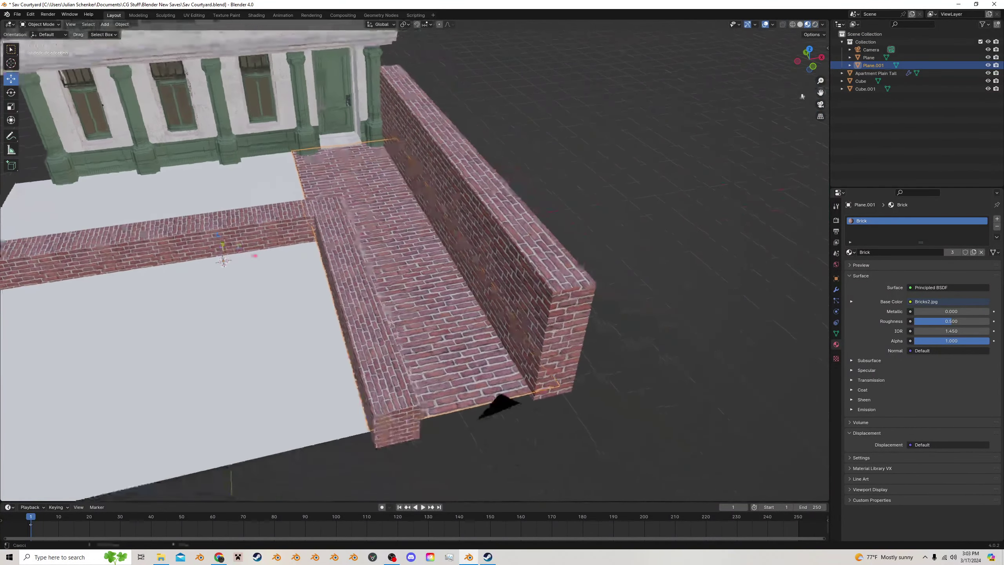
Loop-cut the walkway plane crosswise in Edit Mode, with about 72 evenly spaced cuts
scroll(490, 210, up, 3)
middle_drag(490, 210, 464, 217)
key(Tab)
click(11, 222)
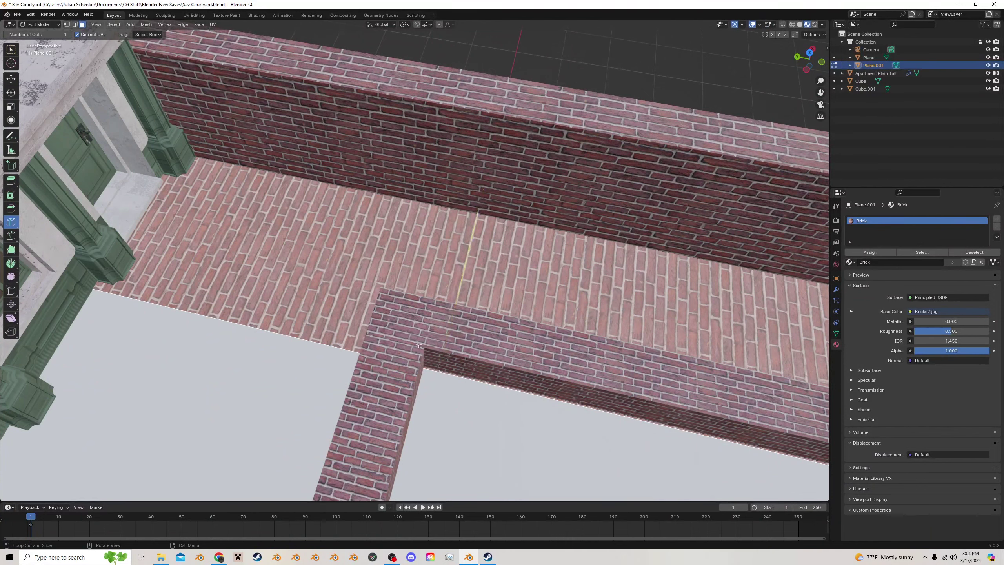
drag(448, 375, 451, 374)
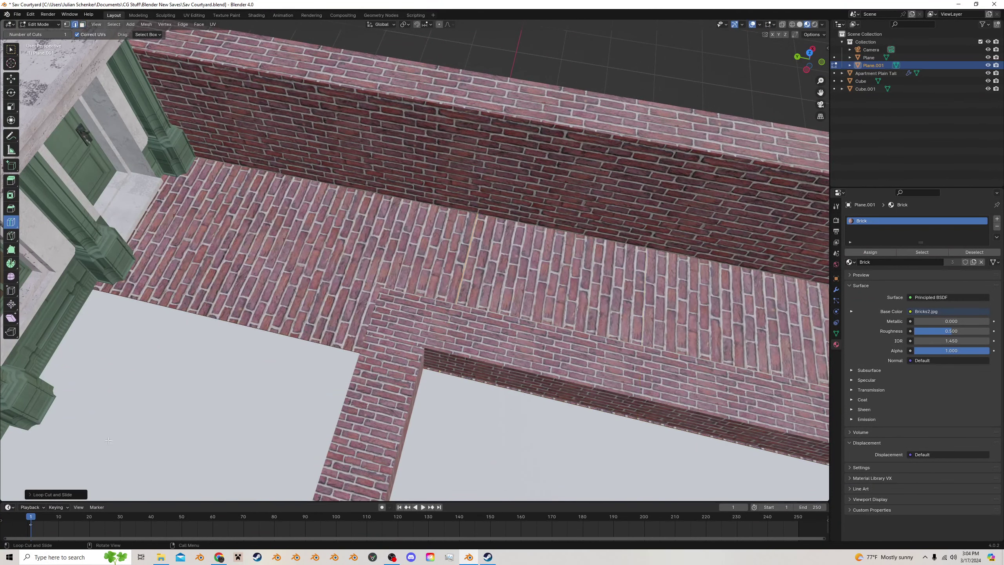
click(42, 496)
drag(99, 424, 158, 424)
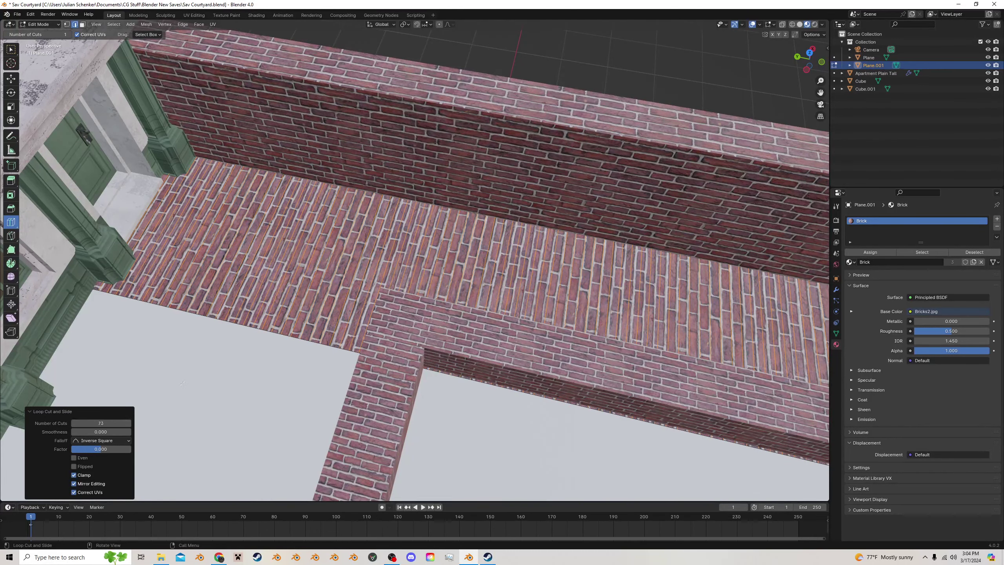
Fine-tune the number of crosswise cuts against the walkway's mortar lines, trying counts from 68 to 84, and settle on 75
scroll(360, 318, up, 5)
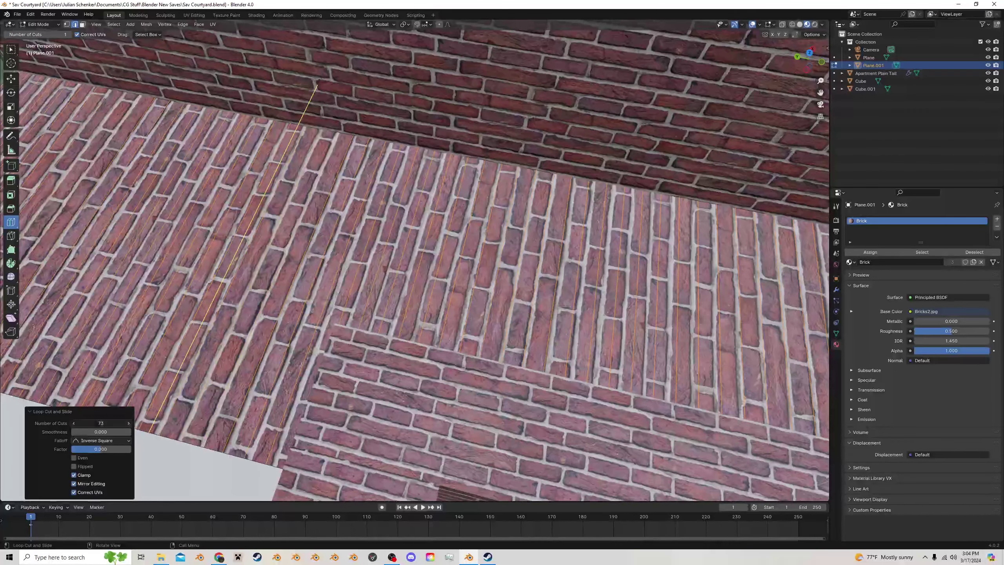
click(128, 423)
click(128, 423)
click(129, 423)
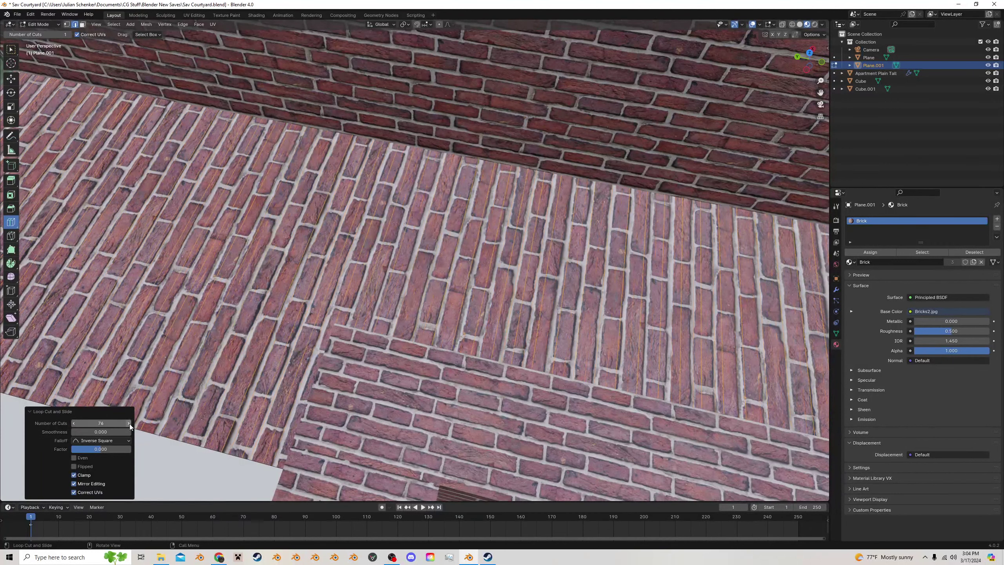
click(129, 423)
click(129, 423)
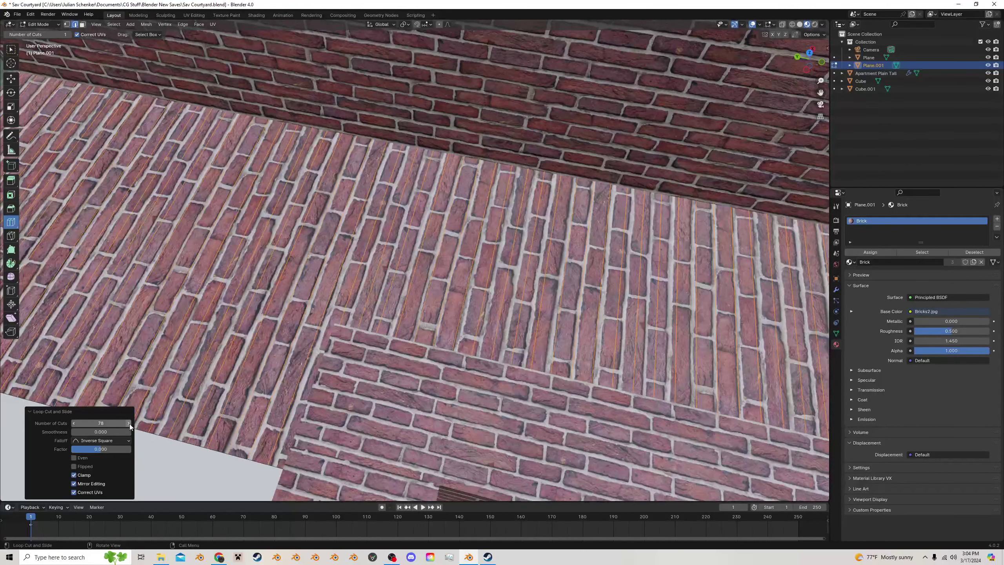
click(129, 423)
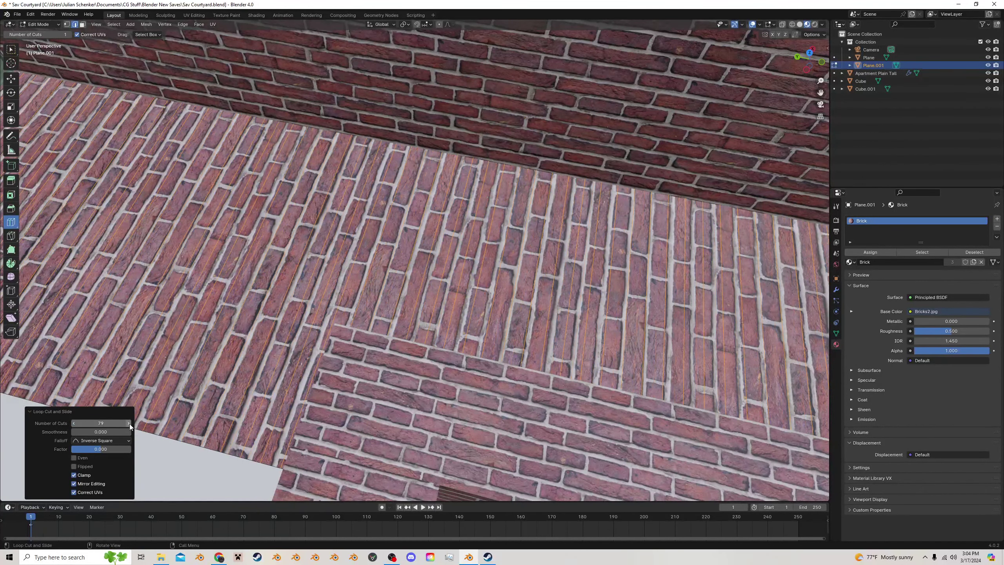
click(129, 423)
click(129, 423)
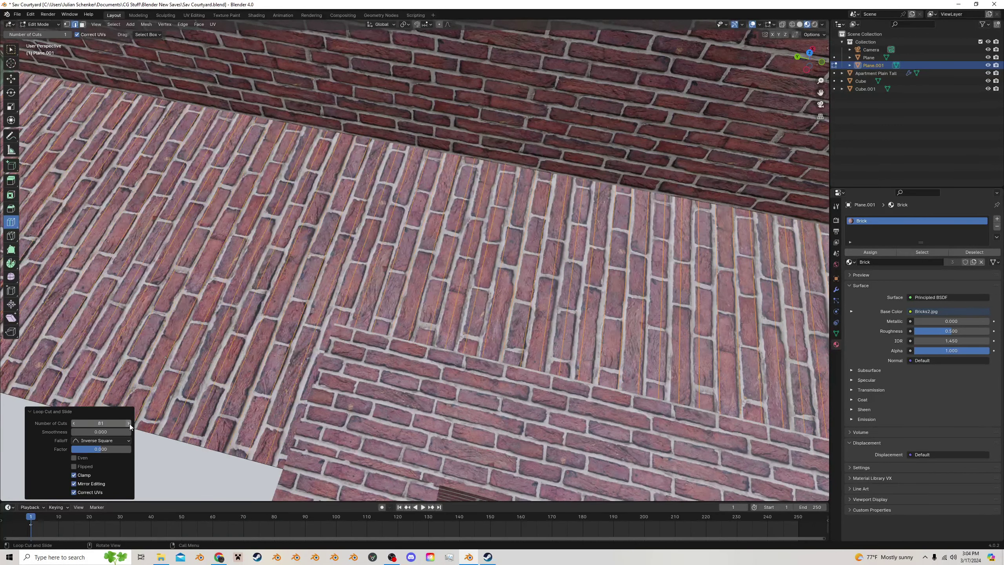
click(129, 423)
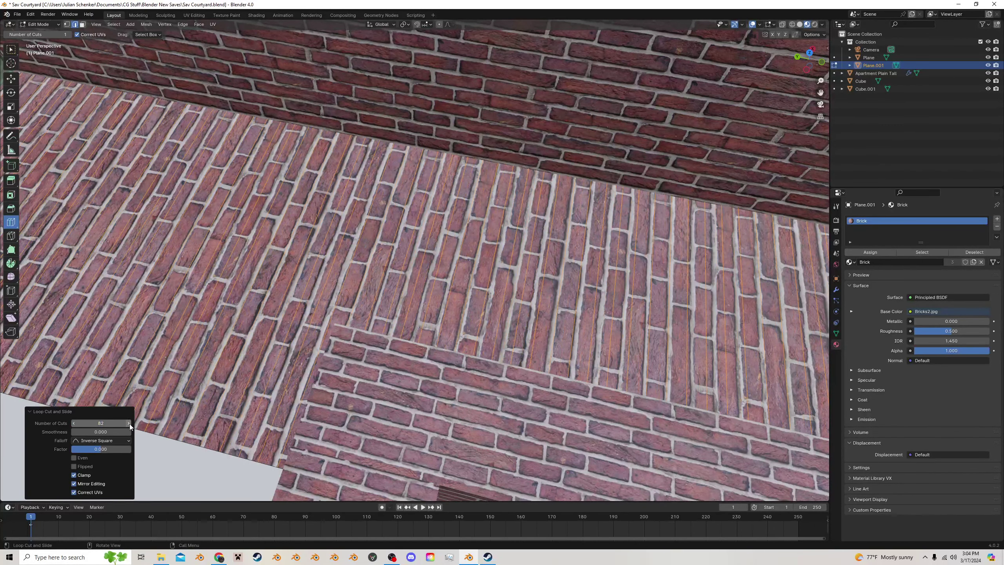
click(129, 423)
click(129, 423)
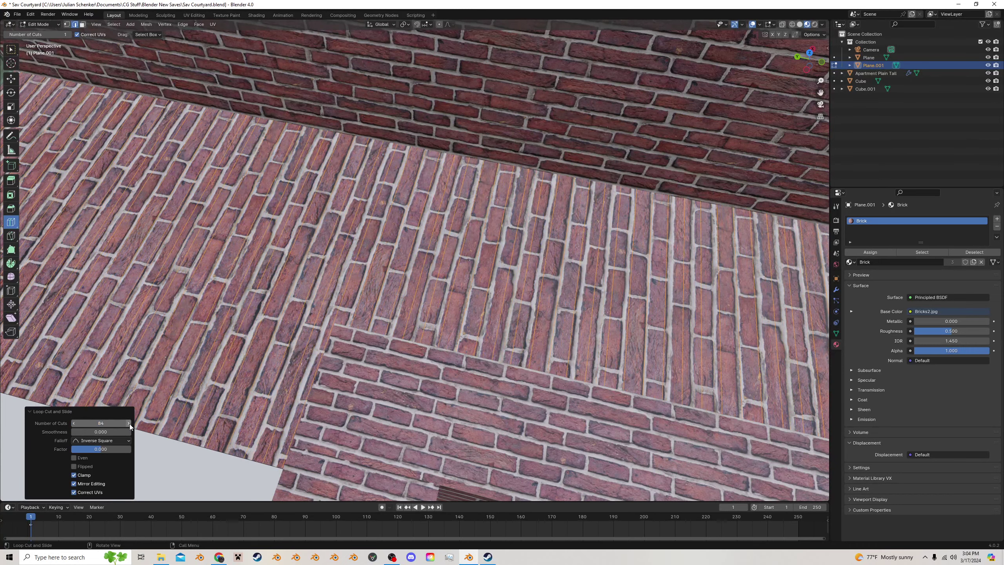
click(74, 423)
click(73, 423)
click(74, 423)
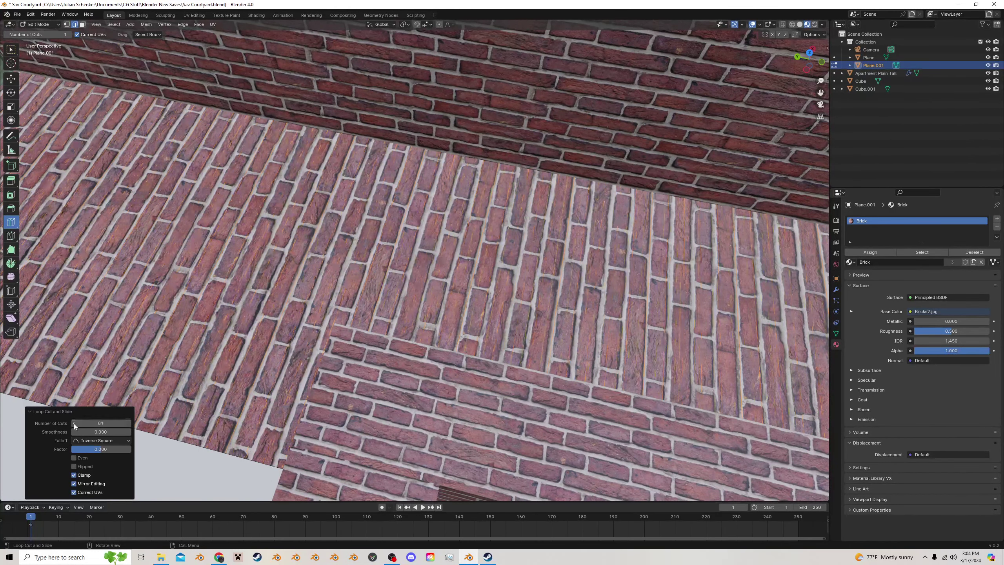
click(74, 423)
click(73, 423)
click(74, 423)
click(74, 423)
click(74, 423)
click(73, 423)
click(74, 423)
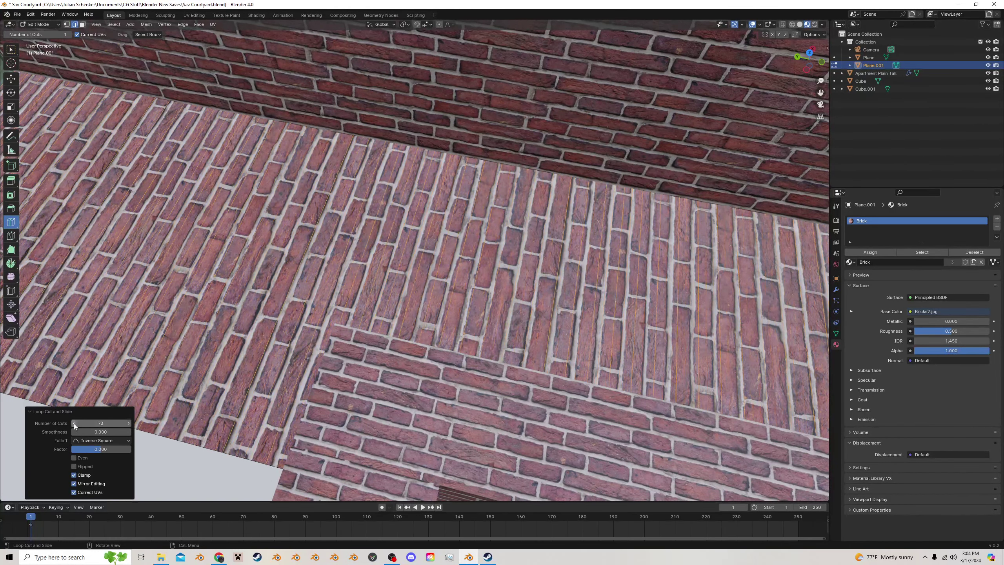
click(73, 423)
click(74, 423)
click(73, 423)
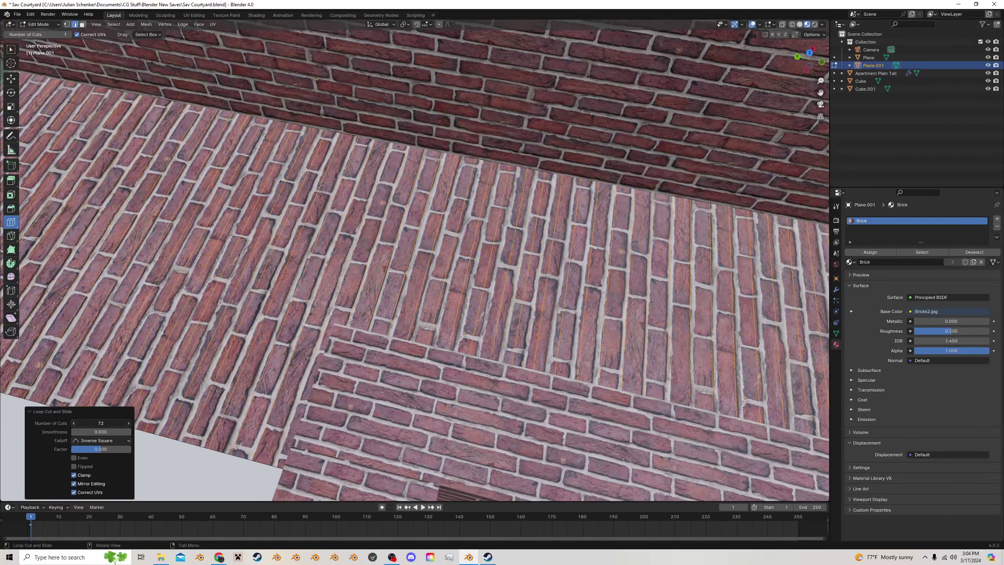
click(74, 423)
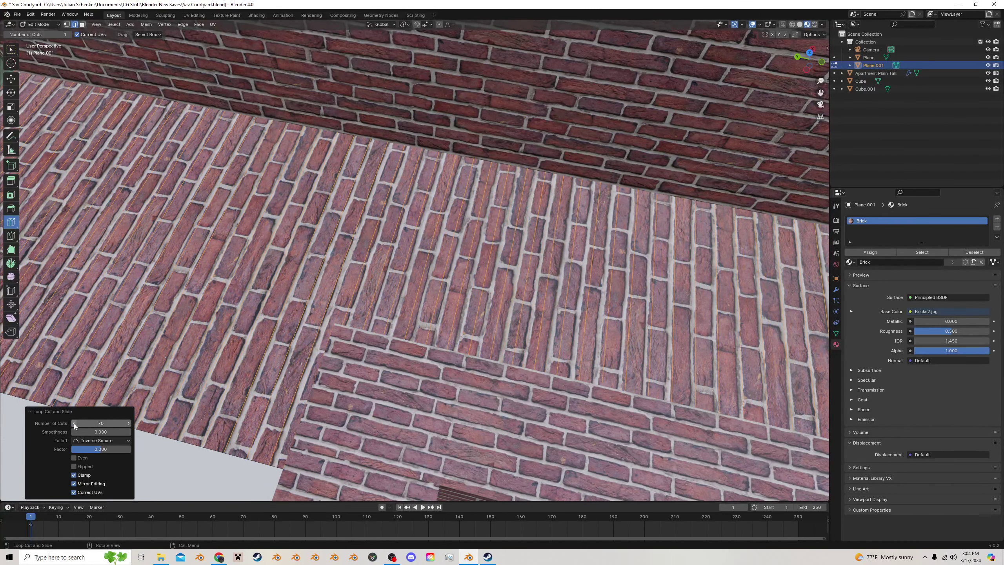
click(74, 423)
click(73, 423)
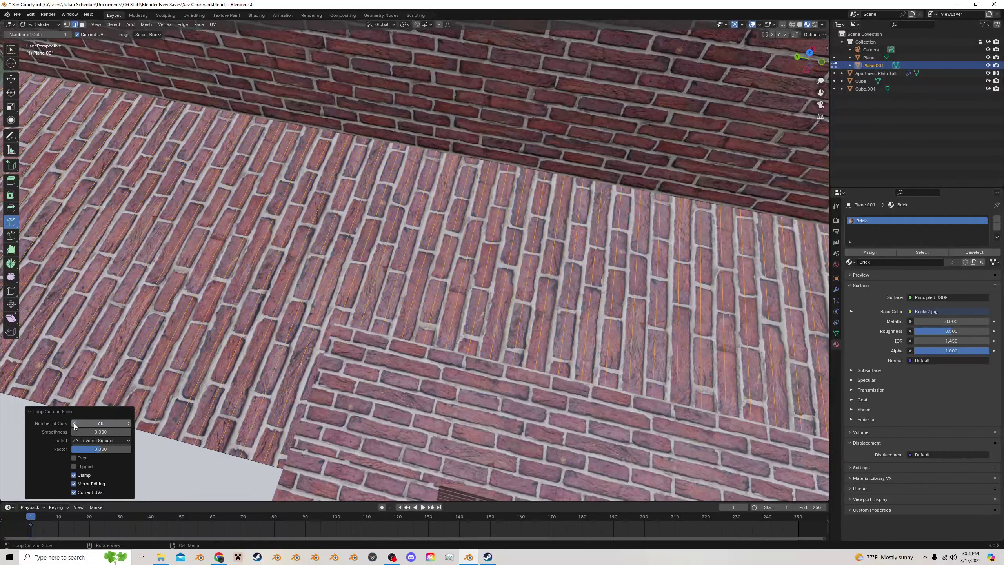
click(129, 423)
click(129, 423)
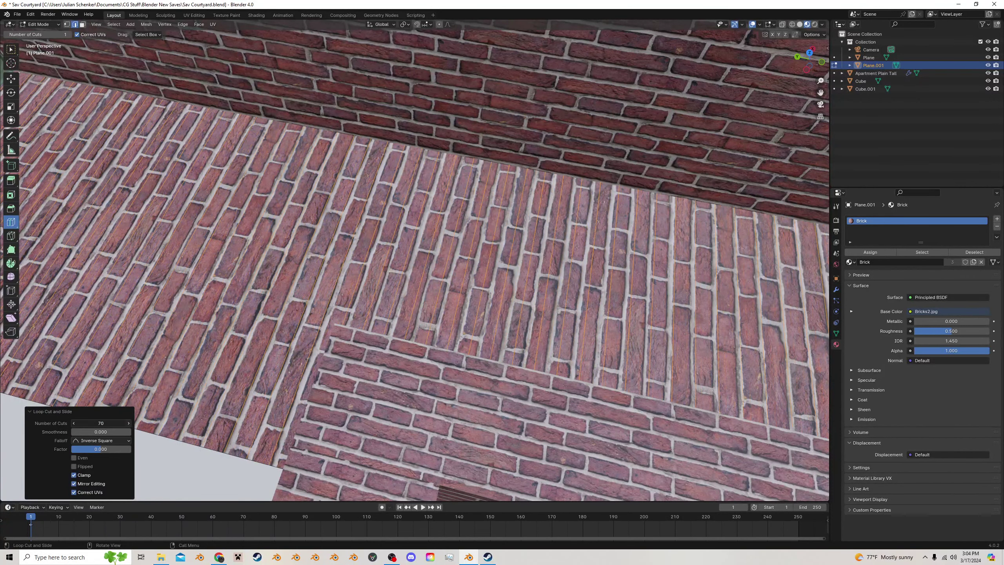
click(129, 423)
click(129, 423)
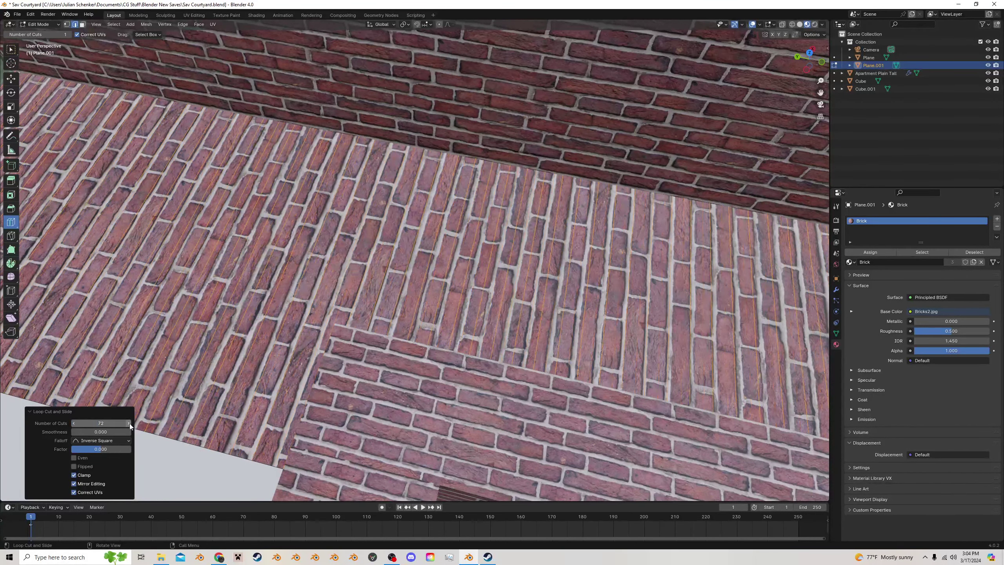
click(129, 423)
click(129, 423)
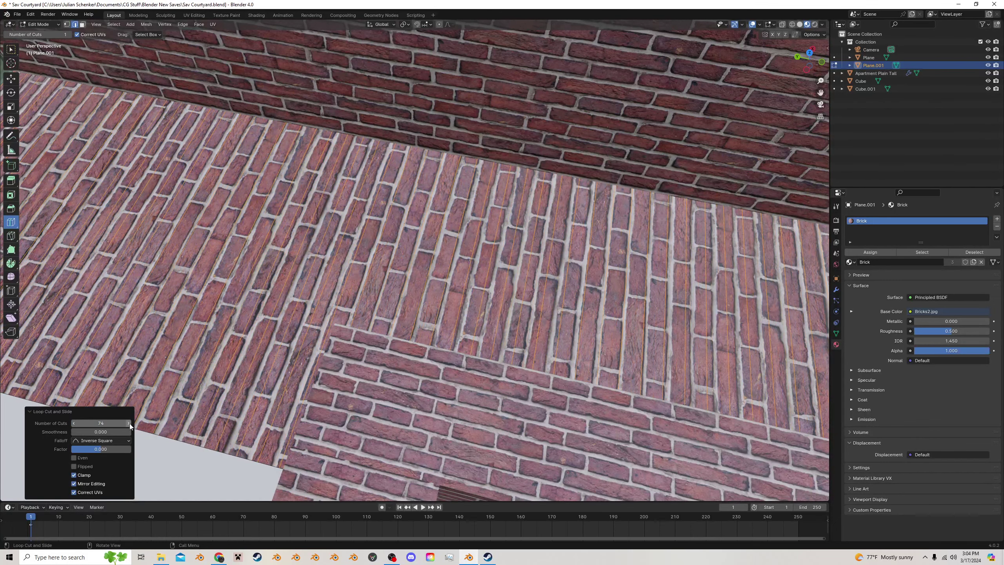
click(129, 423)
Add several single lengthwise loop cuts along the walkway, spreading them across its width to divide the rows into brick-sized faces
scroll(474, 281, down, 6)
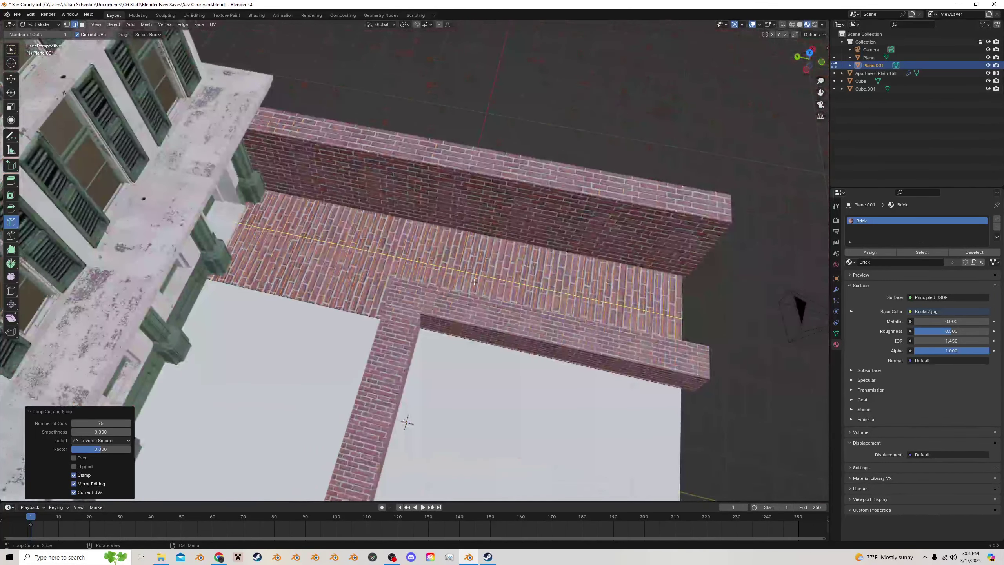
middle_drag(581, 287, 379, 319)
scroll(377, 321, up, 6)
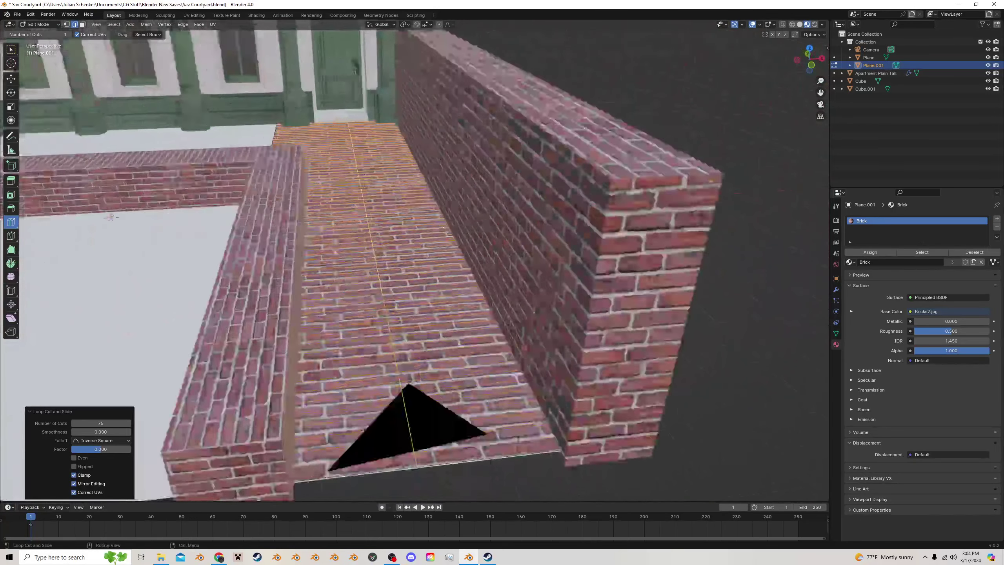
drag(377, 321, 511, 320)
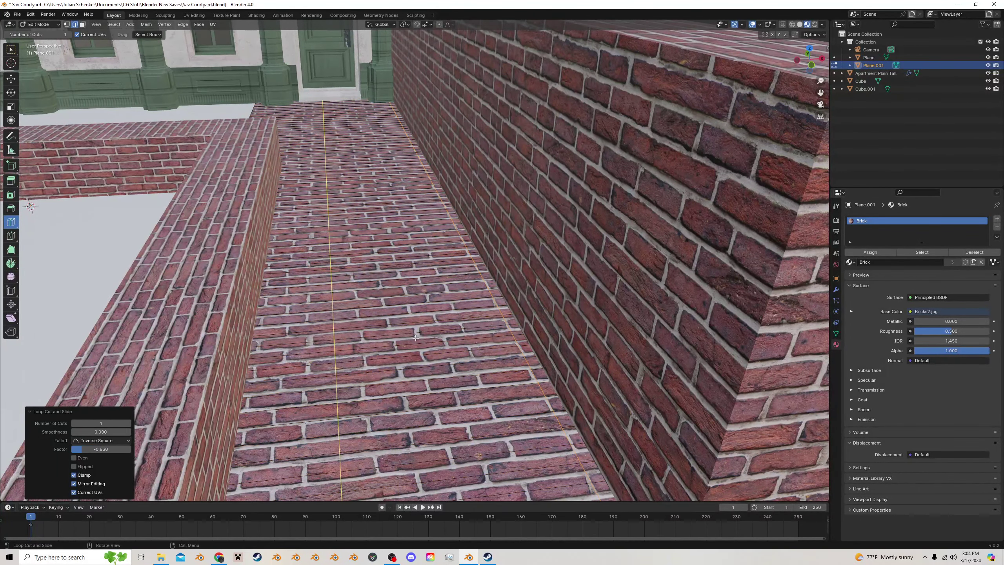
drag(349, 348, 519, 342)
mouse_move(440, 352)
mouse_down()
mouse_move(490, 349)
mouse_move(458, 352)
mouse_up()
drag(375, 354, 416, 355)
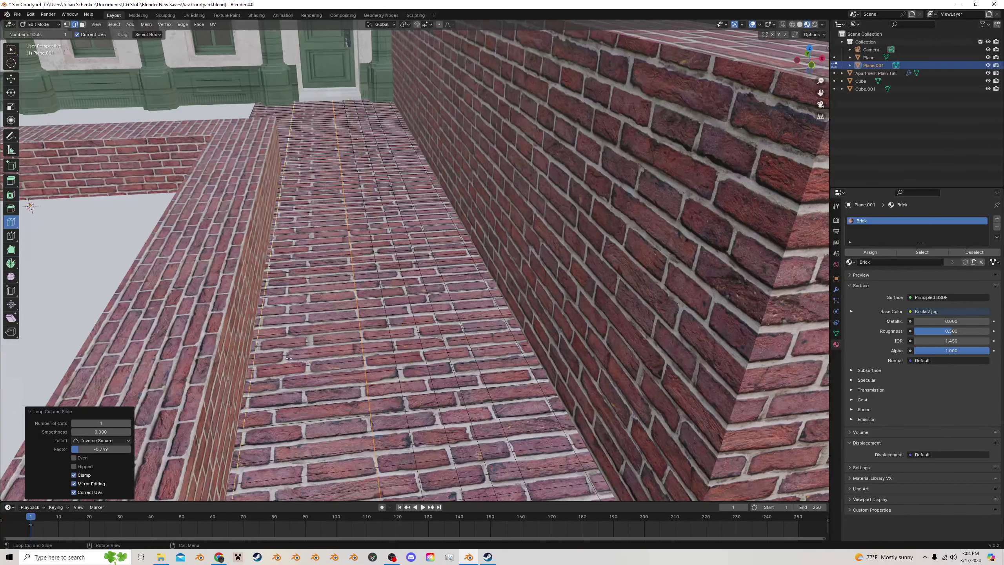
drag(289, 358, 320, 355)
mouse_move(236, 352)
mouse_down()
mouse_move(278, 355)
mouse_move(224, 345)
mouse_move(232, 347)
mouse_up()
Switch to the Move tool and face selection, and select a few brick-sized faces in one row near the walkway's front end
click(11, 79)
click(82, 25)
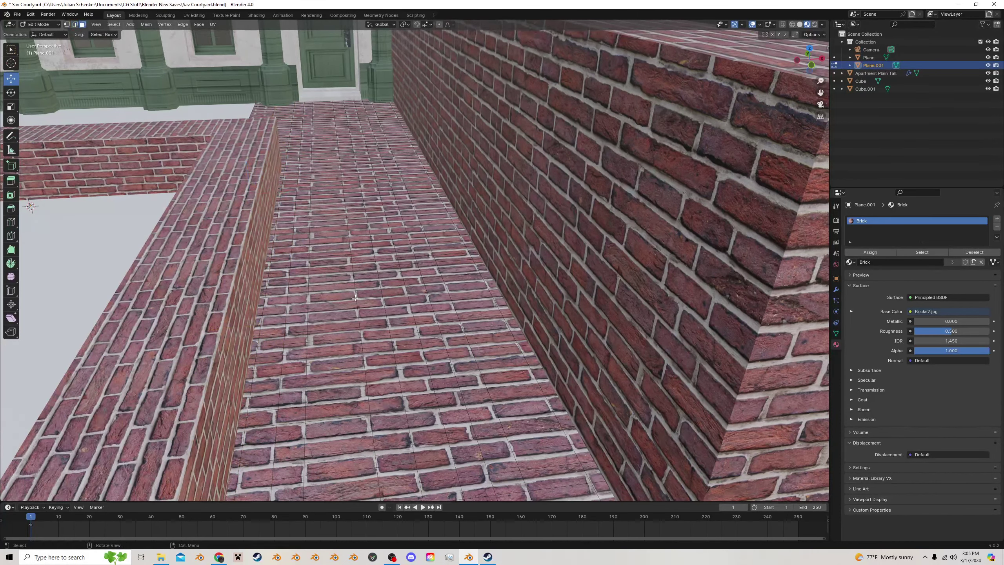
click(339, 382)
click(345, 400)
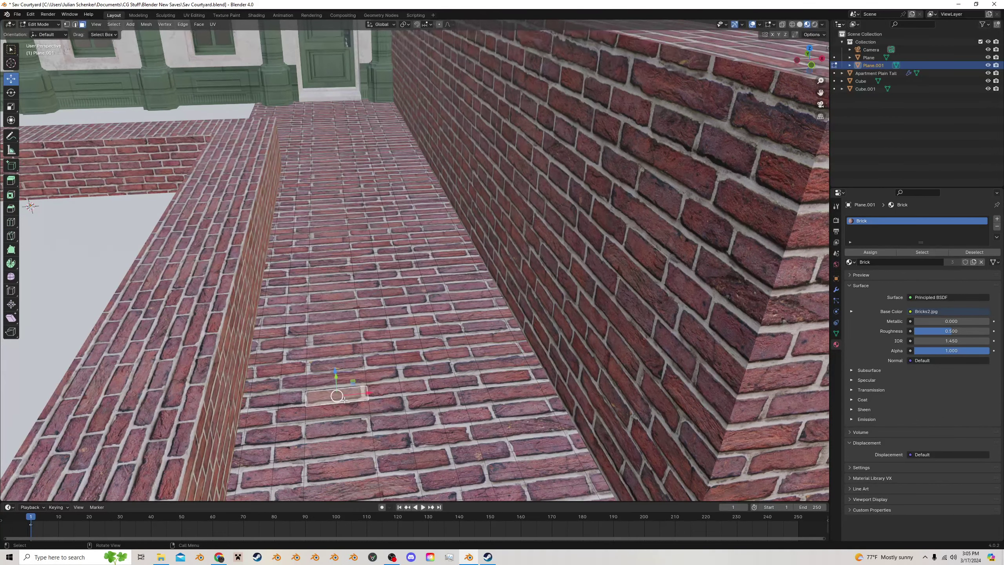
click(346, 408)
shift+click(384, 406)
shift+click(293, 416)
middle_drag(519, 434, 519, 429)
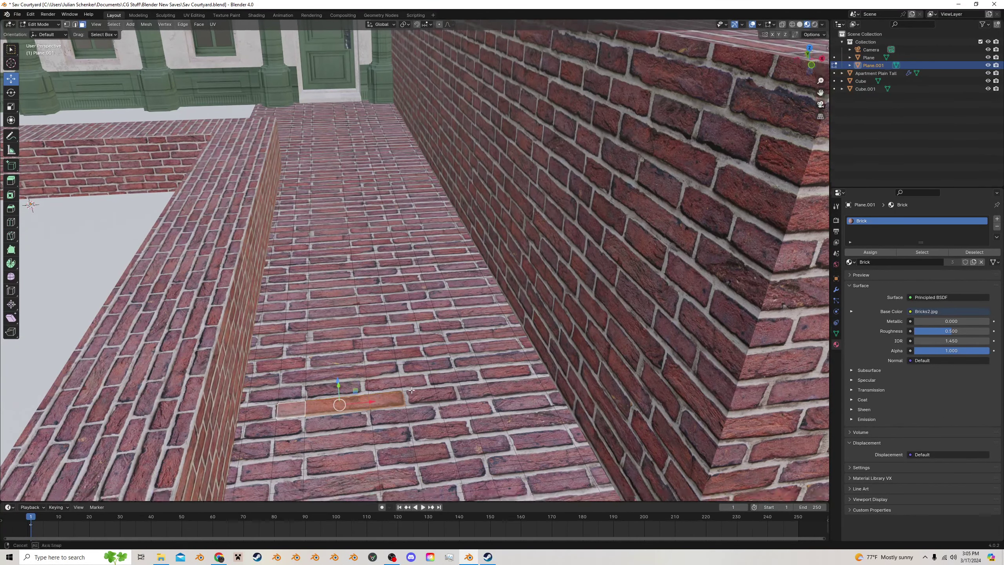
shift+click(529, 411)
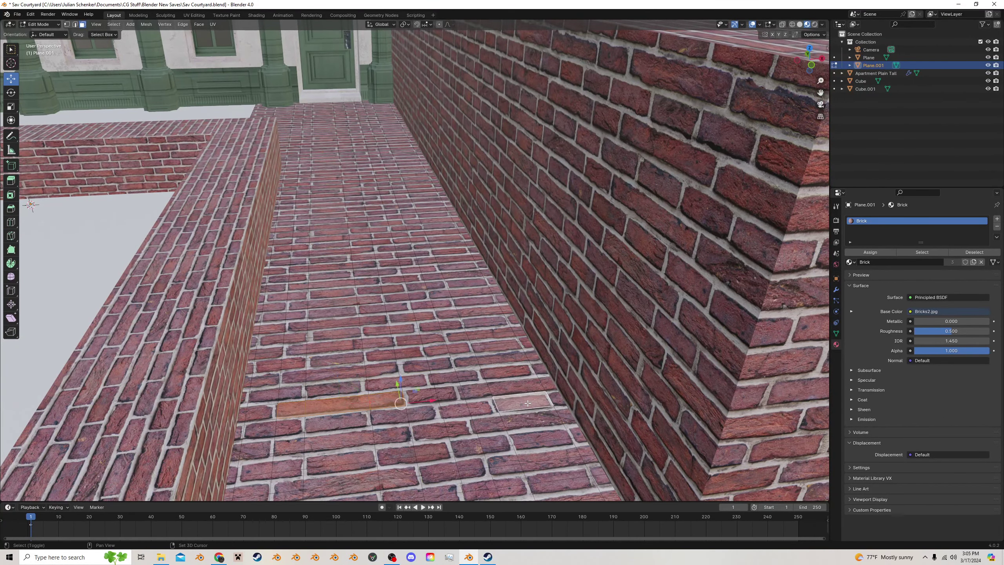
Add scattered brick-sized faces across the front and middle of the walkway to the selection
shift+click(474, 299)
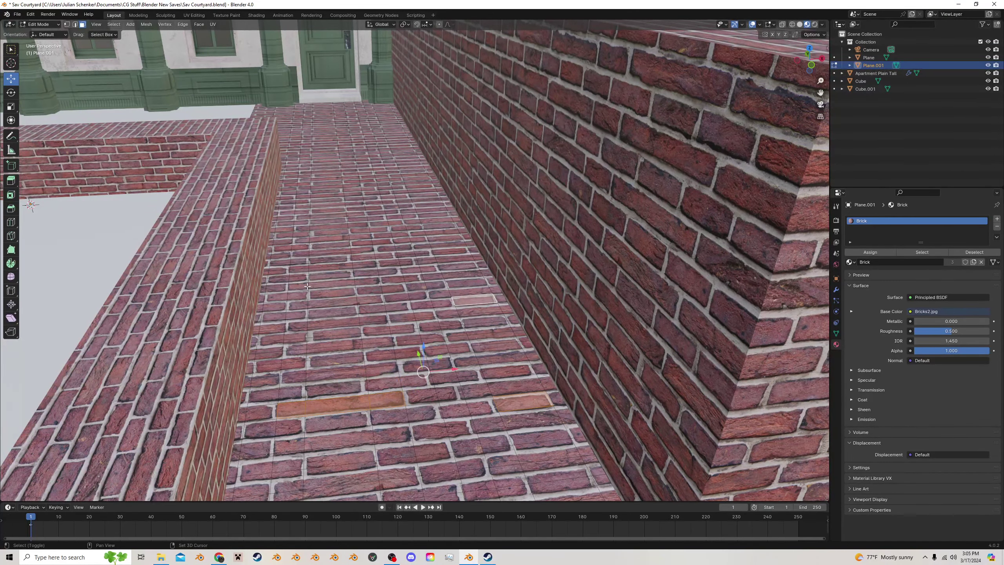
shift+click(304, 287)
shift+click(361, 285)
shift+click(334, 286)
middle_drag(419, 256, 428, 273)
shift+click(419, 264)
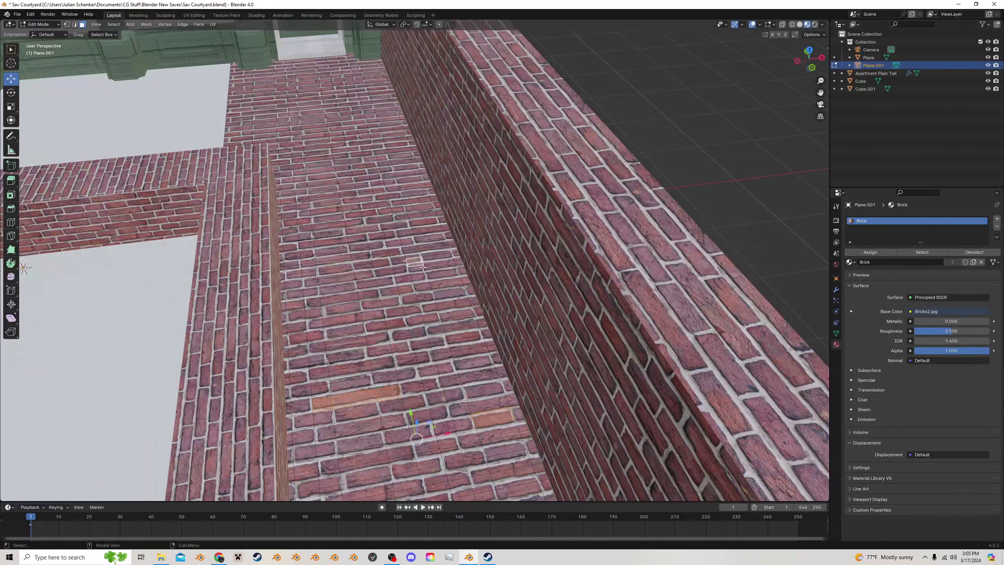
key(ctrl+z)
shift+click(419, 268)
shift+click(441, 267)
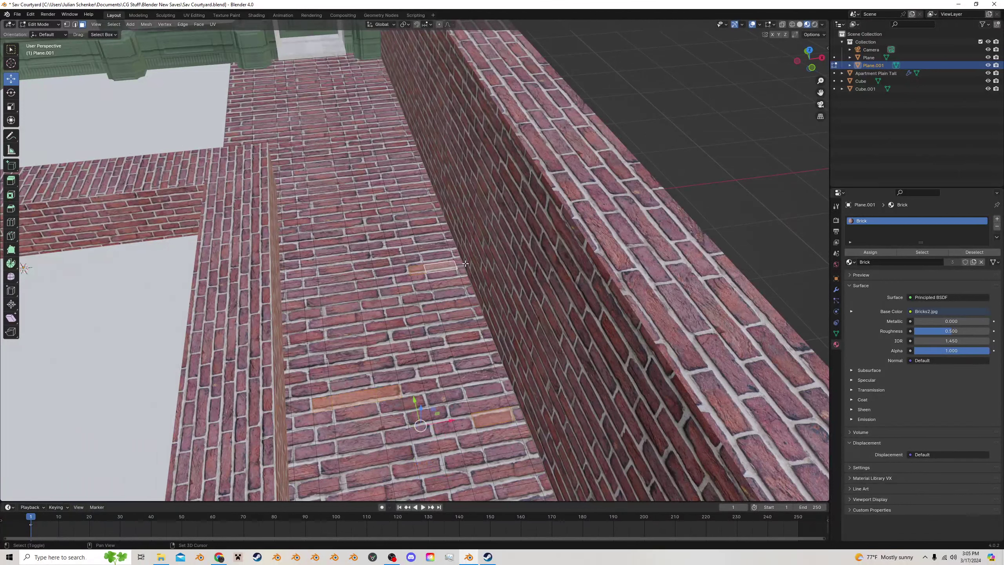
Extend the selection with short runs of brick faces from the walkway's middle toward the building
shift+click(311, 243)
shift+click(345, 242)
shift+click(354, 243)
key(ctrl+z)
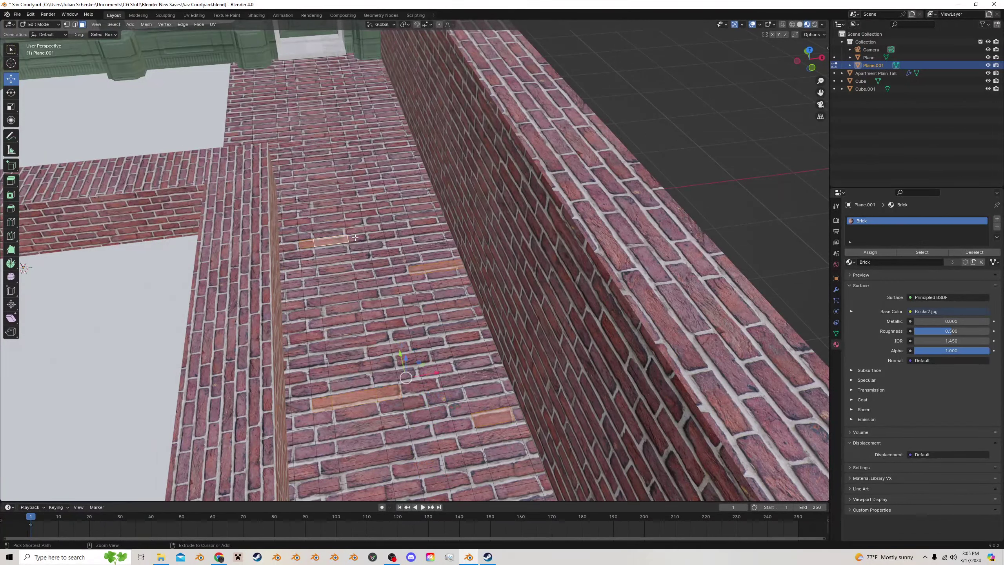
shift+click(357, 236)
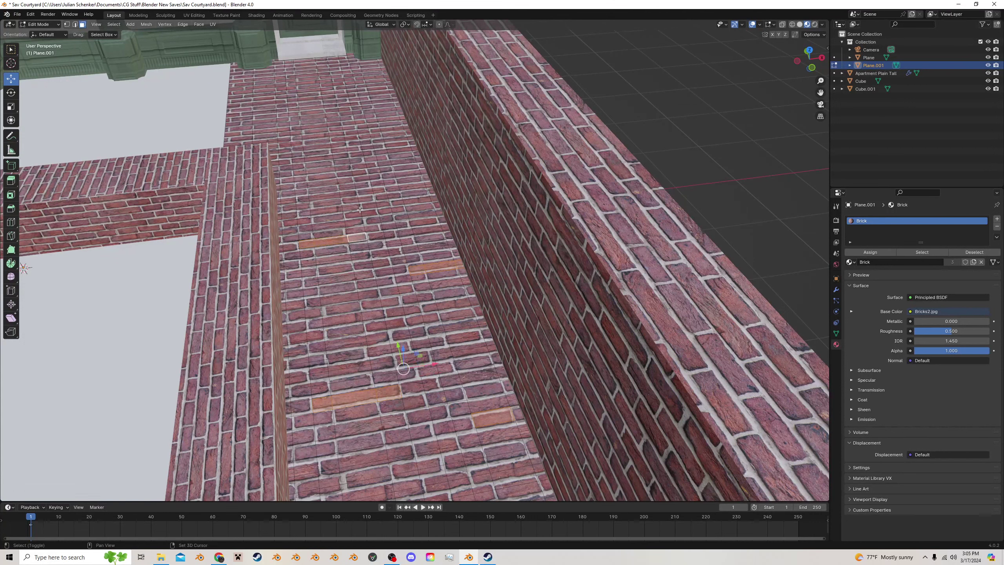
shift+click(331, 176)
shift+click(394, 151)
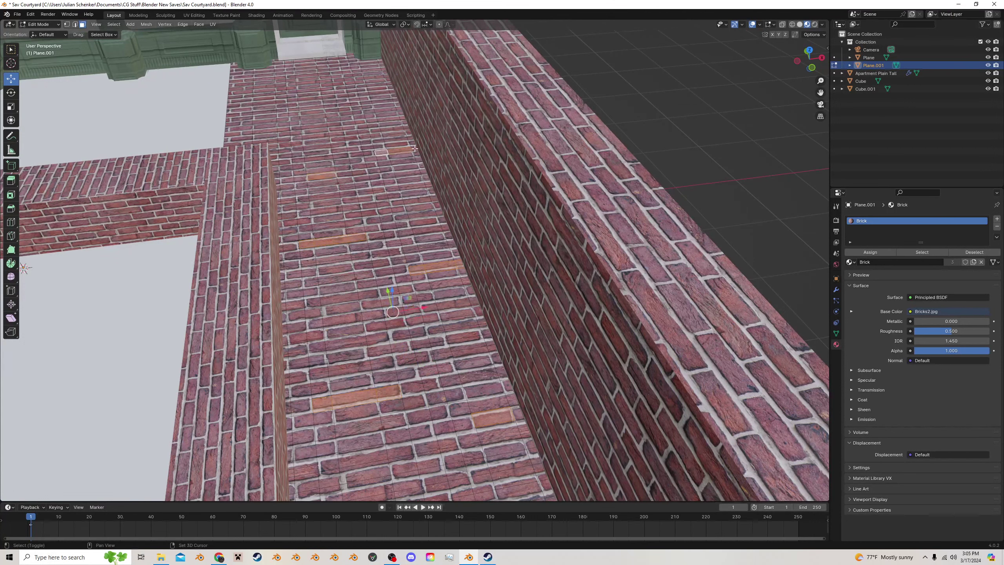
shift+click(298, 136)
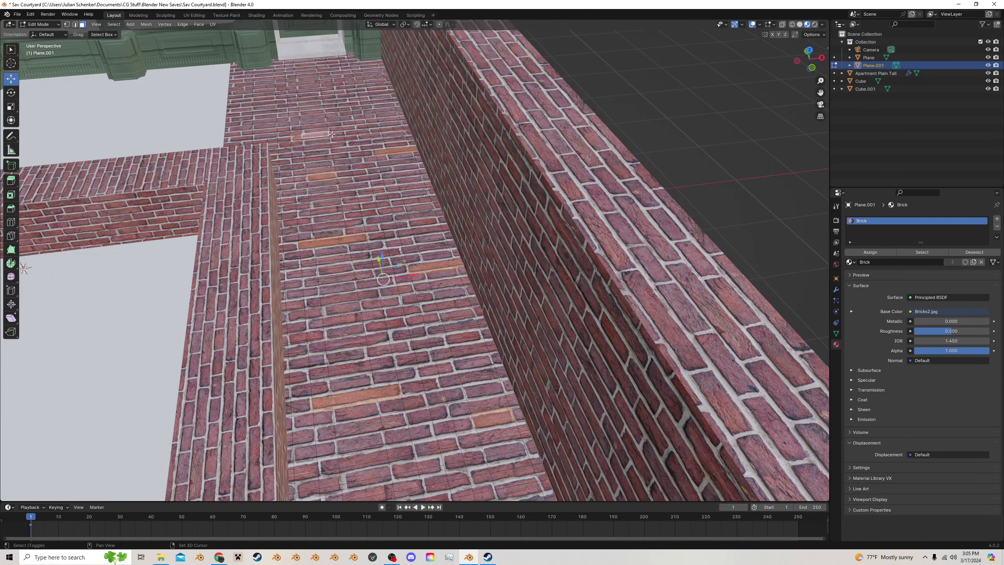
shift+click(333, 135)
Add single brick faces near the green door and one in the bare stretch mid-walkway to the selection
shift+click(312, 110)
key(ctrl+z)
shift+click(315, 113)
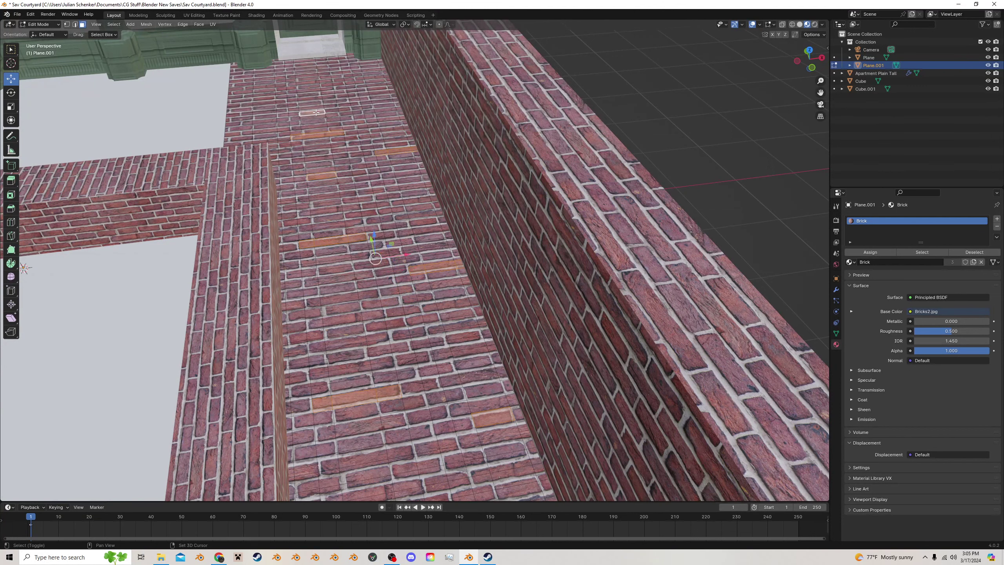
shift+click(256, 118)
shift+click(371, 81)
shift+click(287, 79)
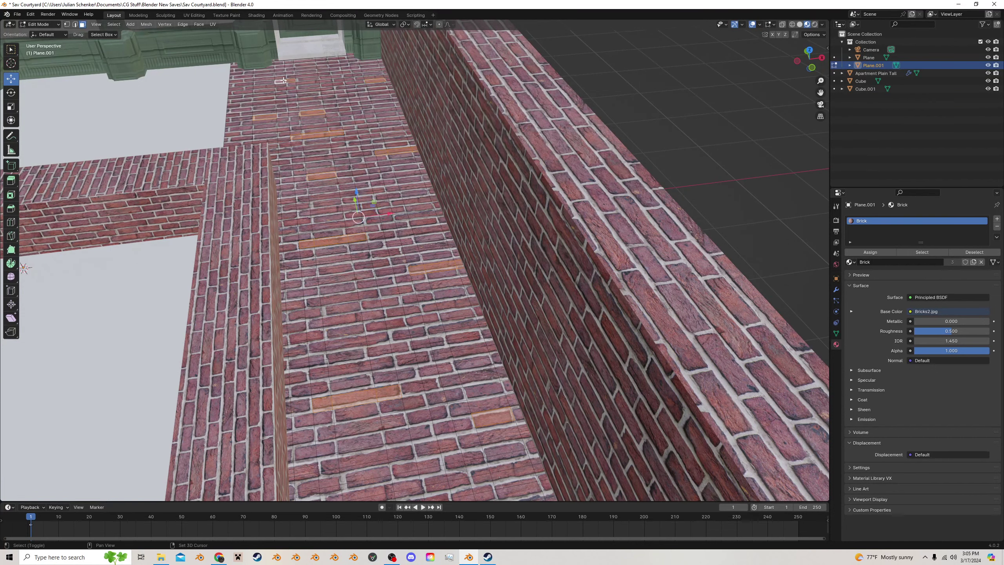
shift+click(371, 330)
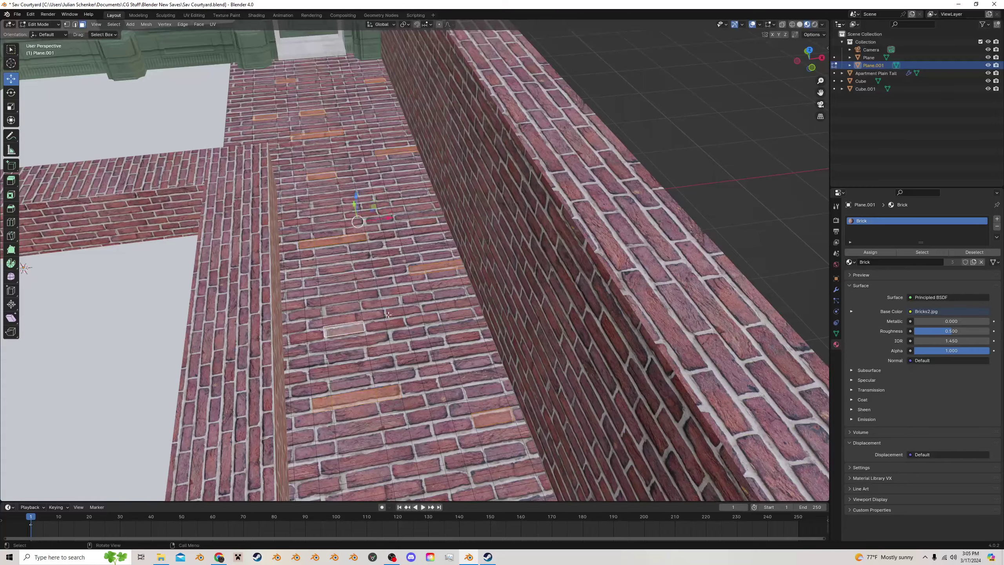
Switch to the camera view and add several more brick faces along both sides of the walkway to the selection
middle_drag(389, 316, 387, 300)
click(820, 105)
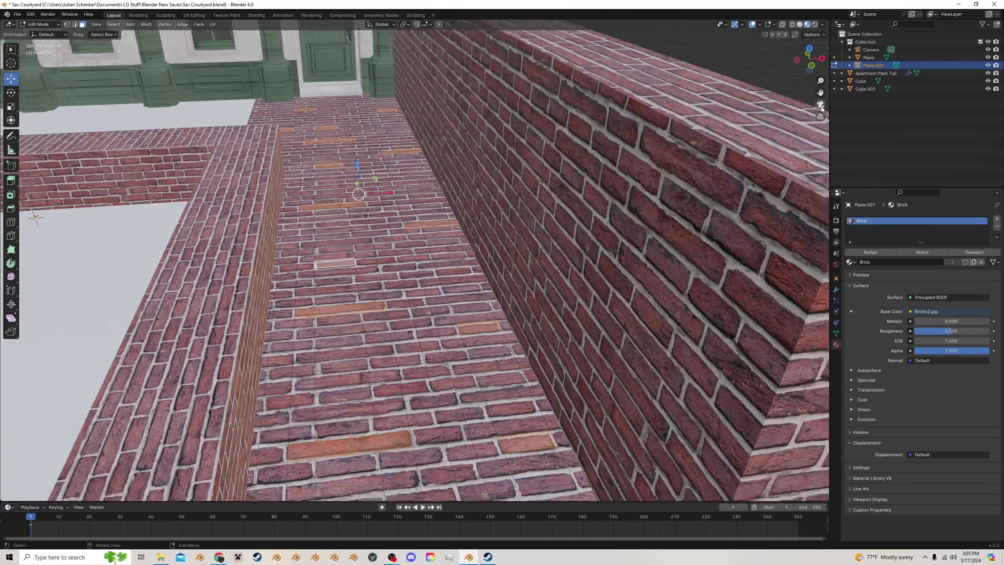
scroll(472, 422, up, 1)
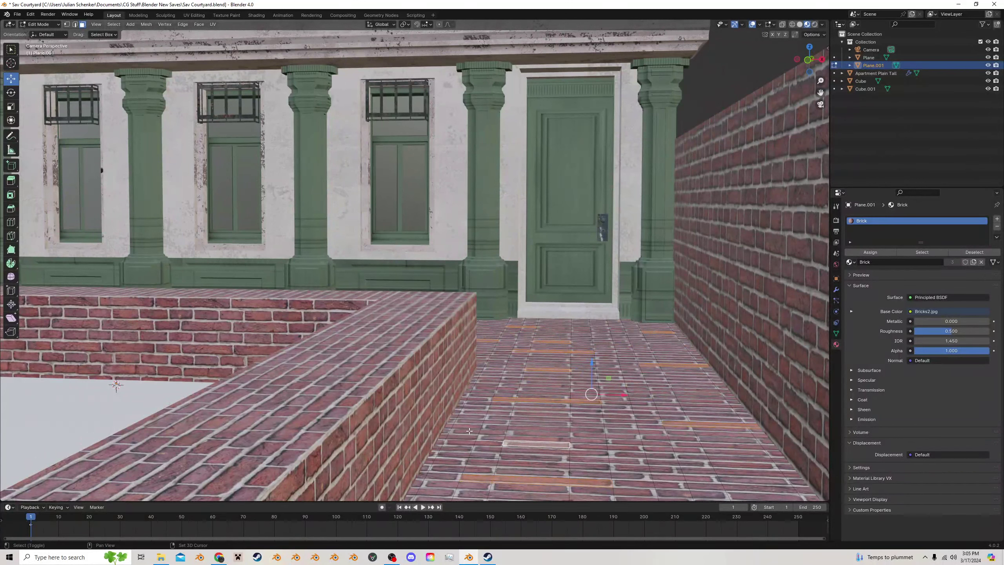
shift+click(486, 432)
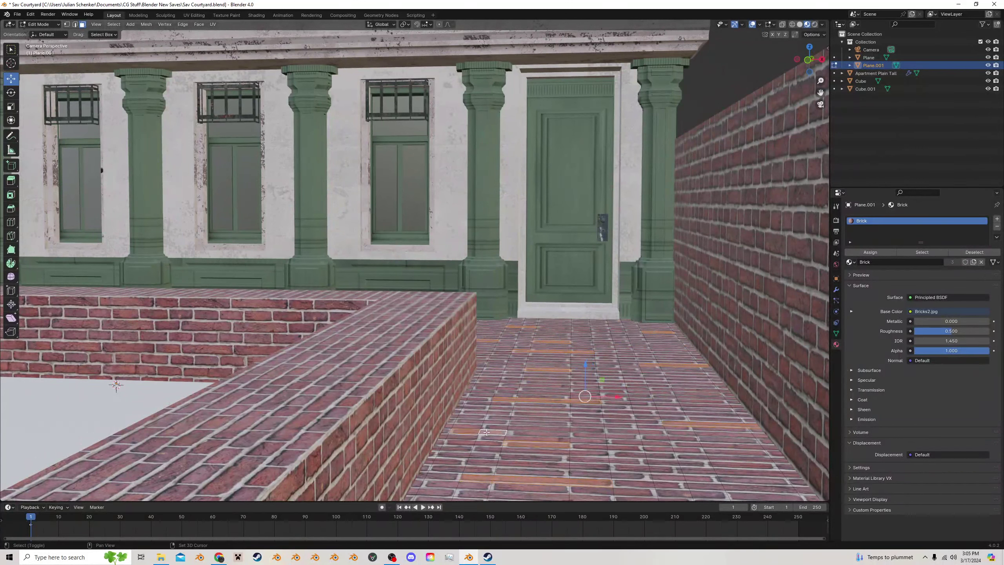
shift+click(662, 389)
shift+click(680, 390)
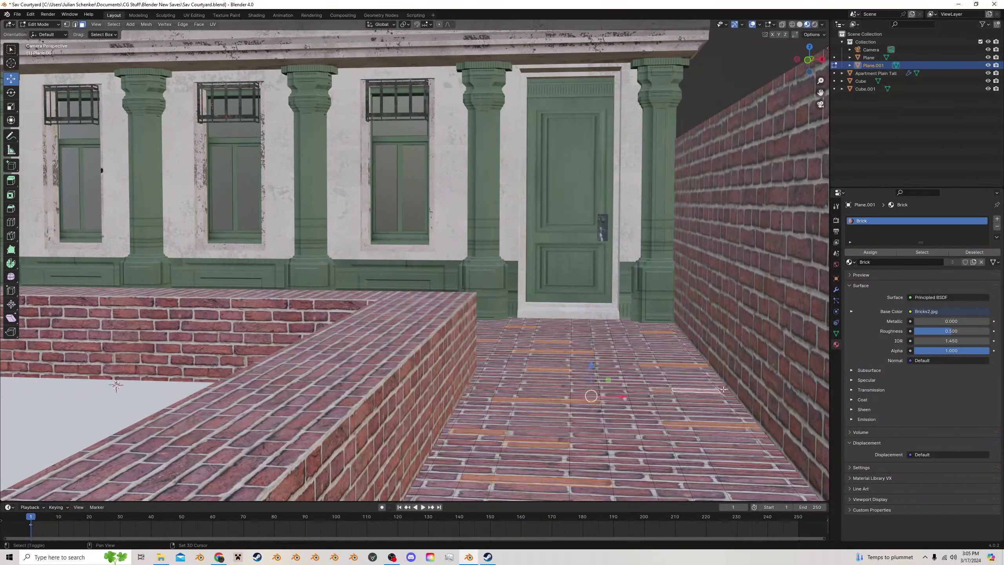
shift+click(724, 391)
shift+click(513, 374)
Inset the selected brick faces by about 0.014 m and raise them about 0.01 m along Z
key(i)
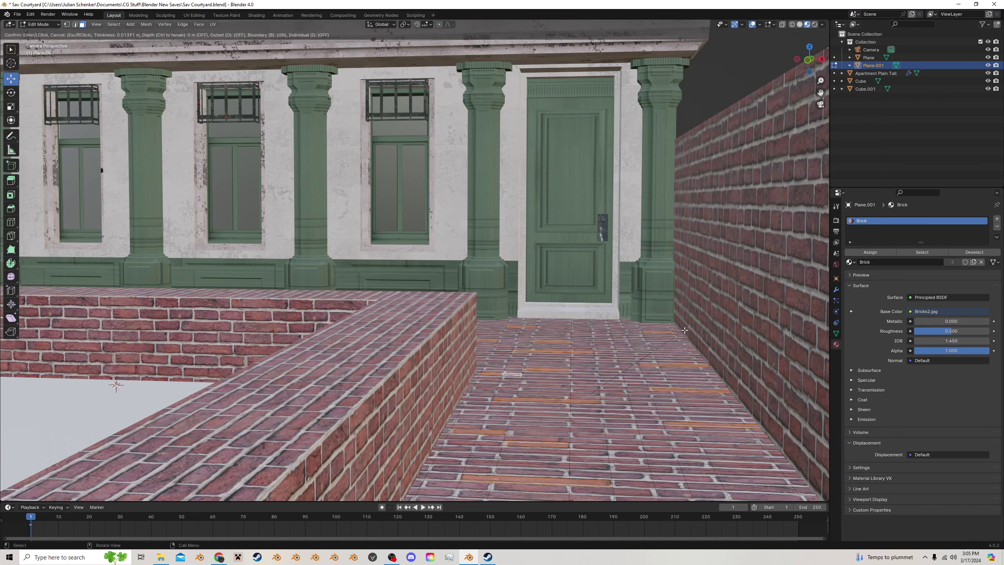
click(684, 330)
key(g)
key(z)
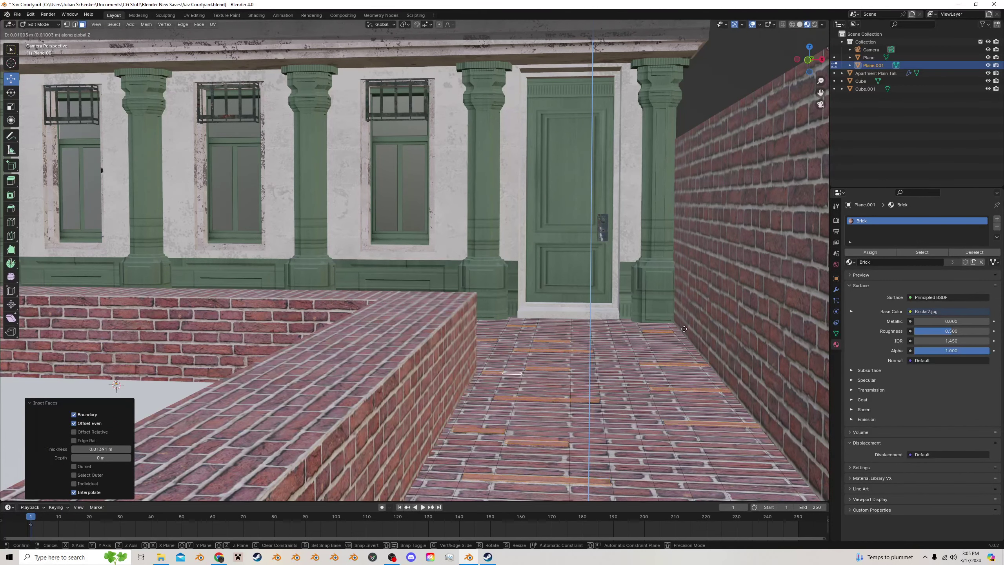
click(684, 329)
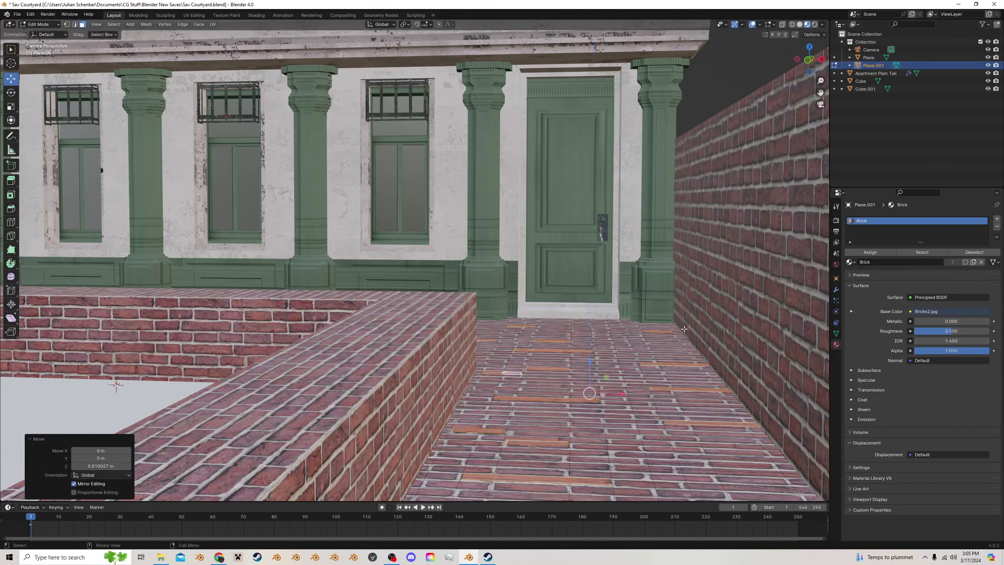
Start a new selection of different brick faces scattered across the foreground and middle of the walkway
click(624, 377)
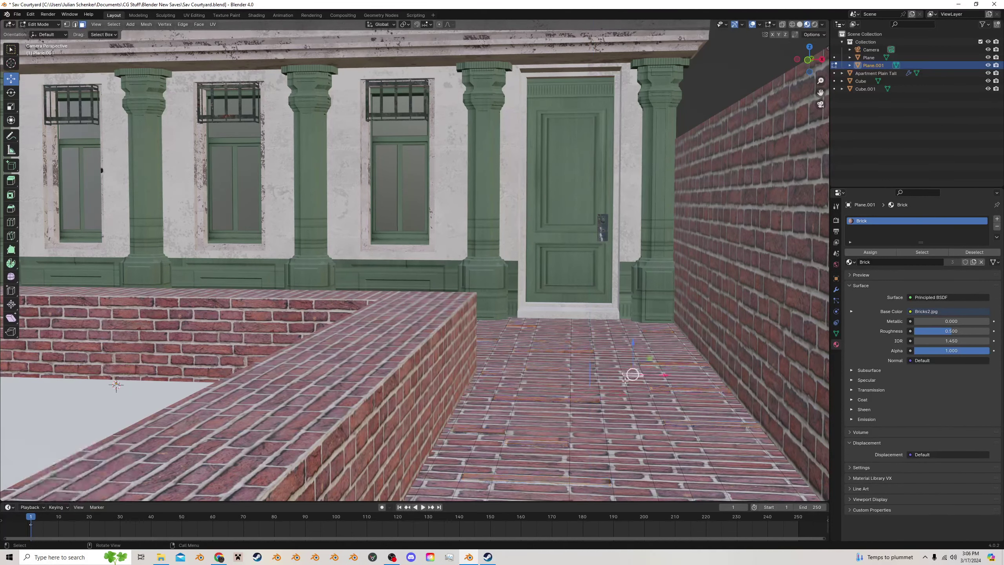
click(635, 453)
shift+click(663, 455)
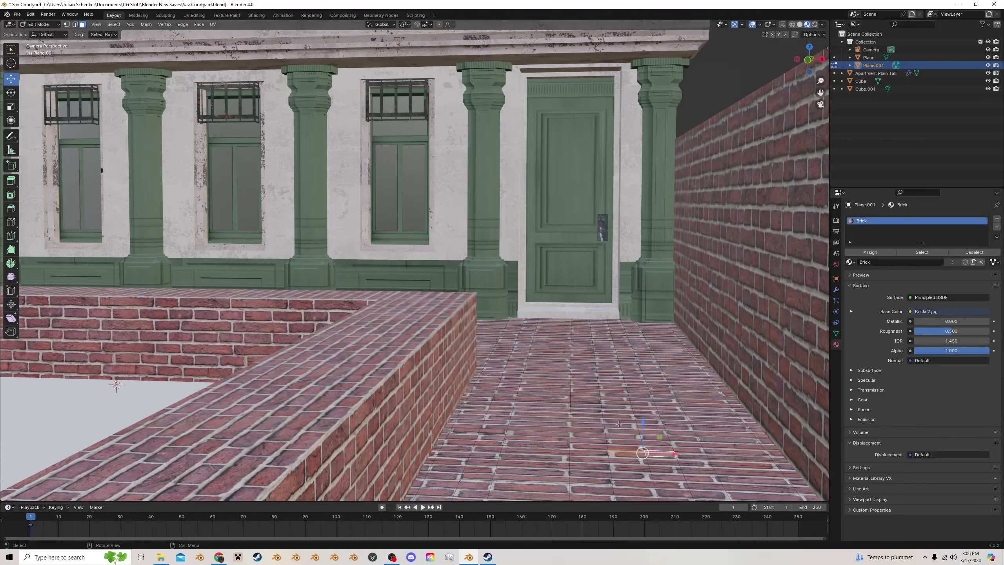
shift+click(545, 414)
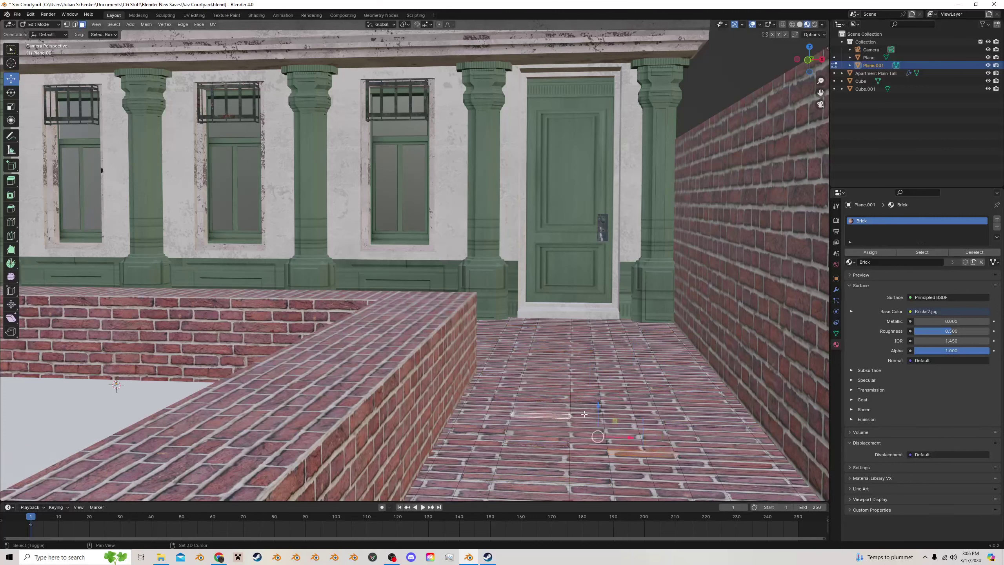
shift+click(687, 408)
shift+click(543, 362)
shift+click(637, 355)
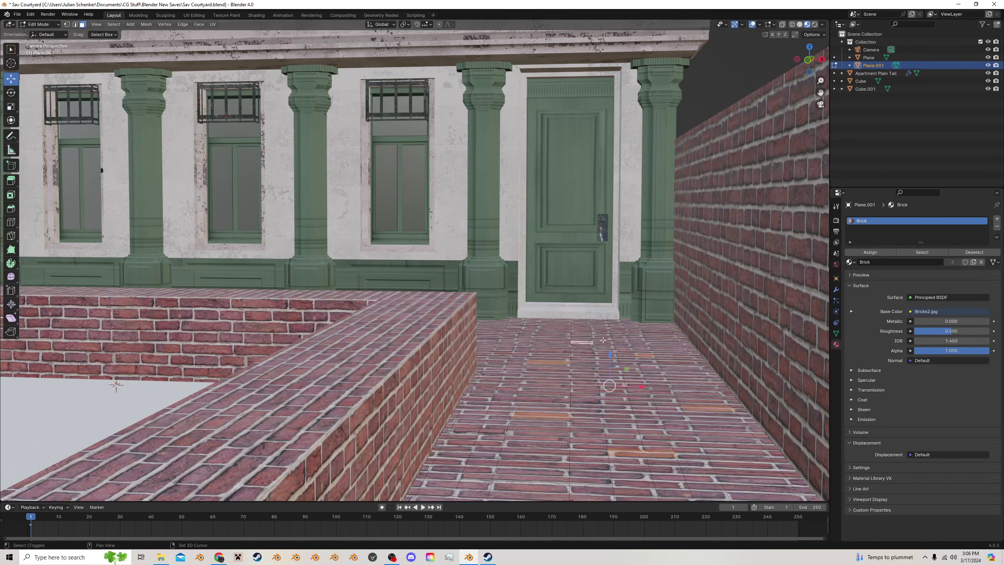
Add a scatter of brick faces near the door, plus a pair in the foreground beside the low wall
shift+click(581, 341)
shift+click(575, 330)
shift+click(551, 345)
shift+click(511, 338)
shift+click(664, 341)
shift+click(655, 325)
shift+click(470, 470)
shift+click(459, 470)
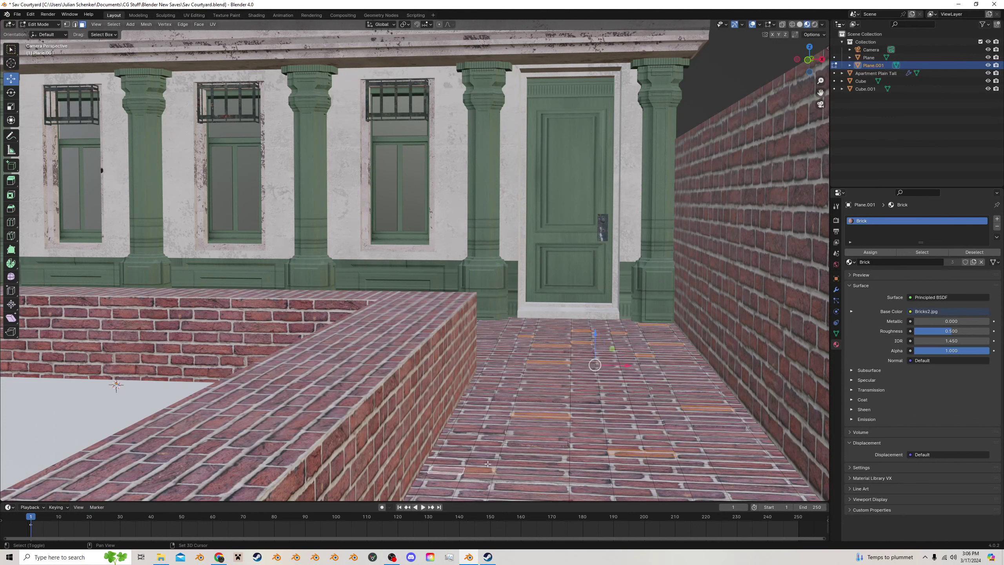
Add a pair of mid-walkway bricks and several along the low wall up to the doorstep to the selection
shift+click(623, 426)
shift+click(650, 426)
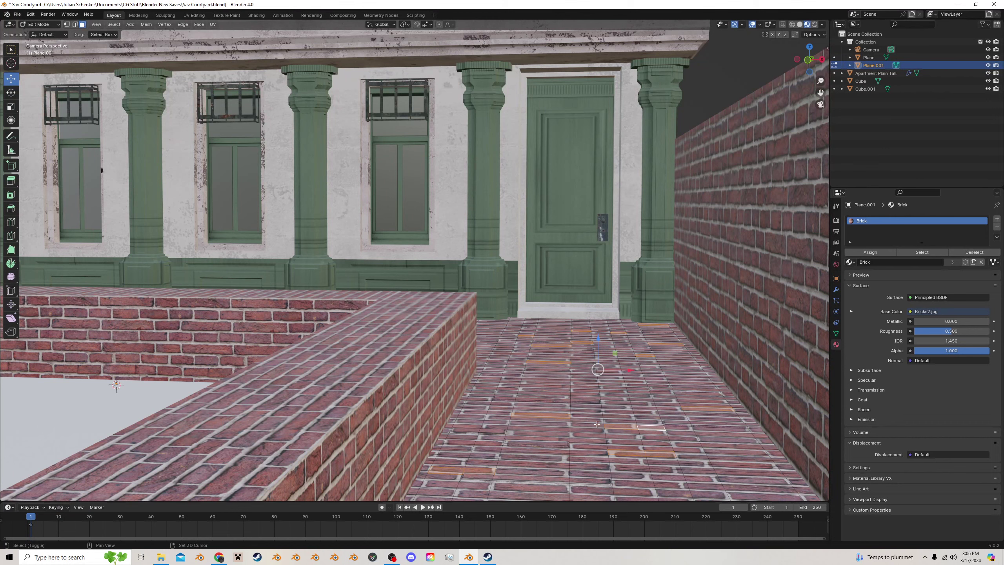
shift+click(490, 389)
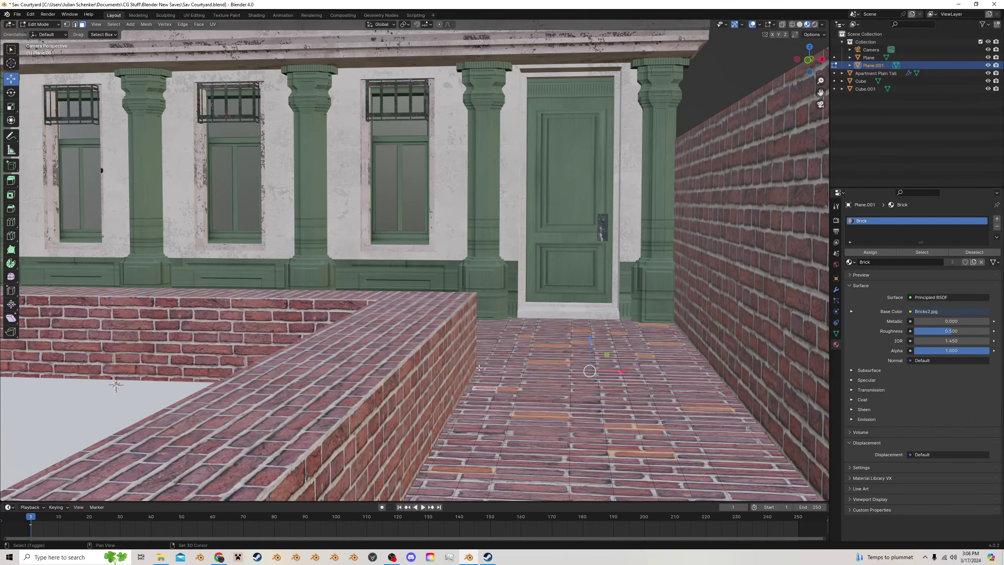
shift+click(486, 349)
shift+click(496, 324)
shift+click(557, 326)
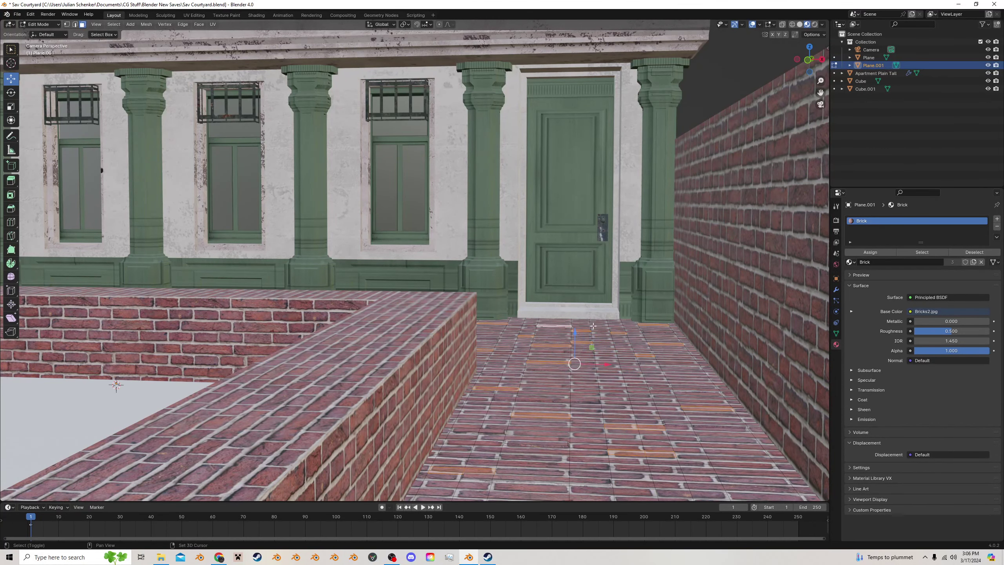
Fill out the selection with more brick faces on both sides of the walkway near the camera frame's lower edge
scroll(621, 325, down, 2)
shift+click(619, 395)
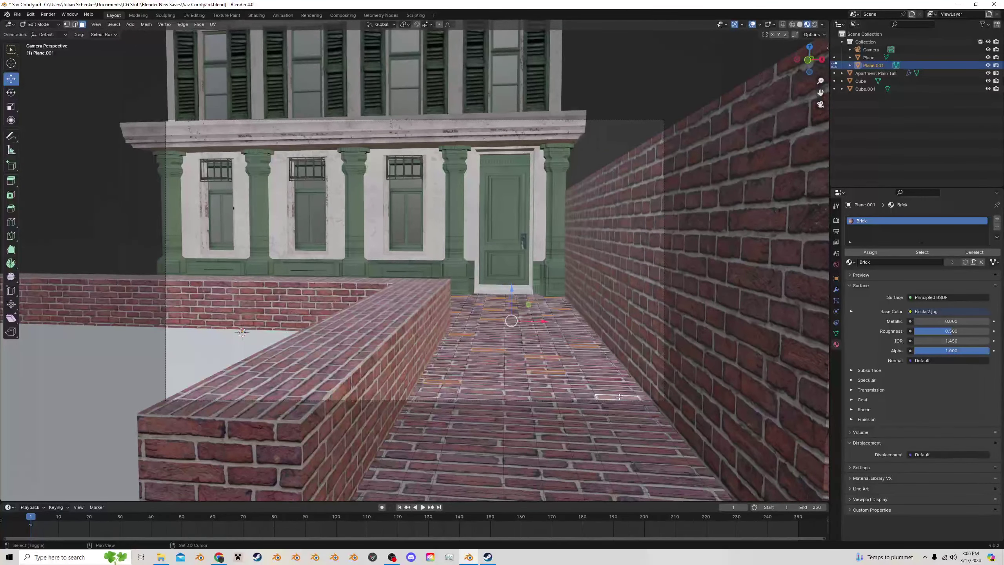
shift+click(609, 373)
shift+click(448, 395)
shift+click(515, 374)
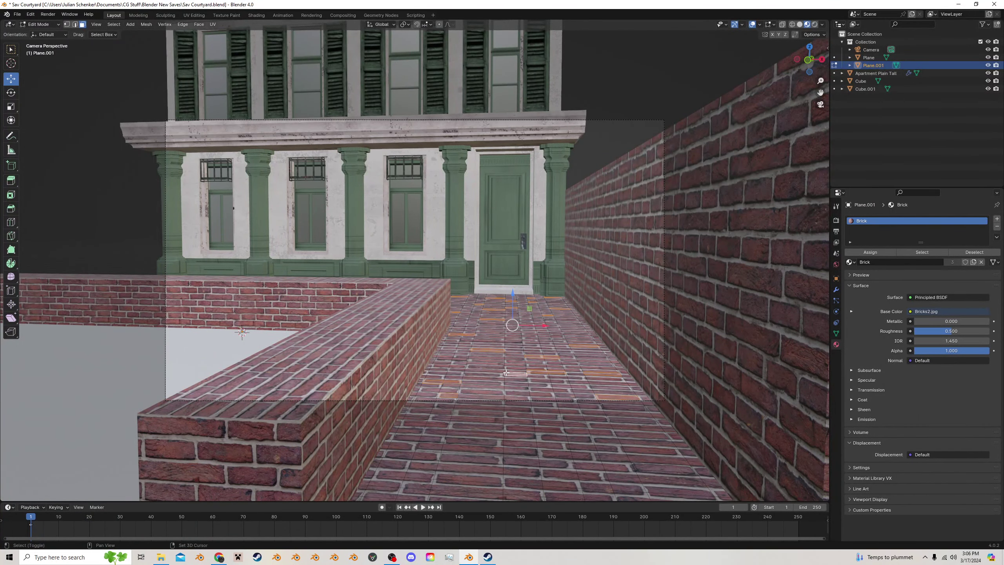
shift+click(486, 366)
shift+click(439, 369)
scroll(549, 339, up, 2)
Inset the newly selected brick faces by about 0.017 m and lower them about 0.008 m along Z
key(i)
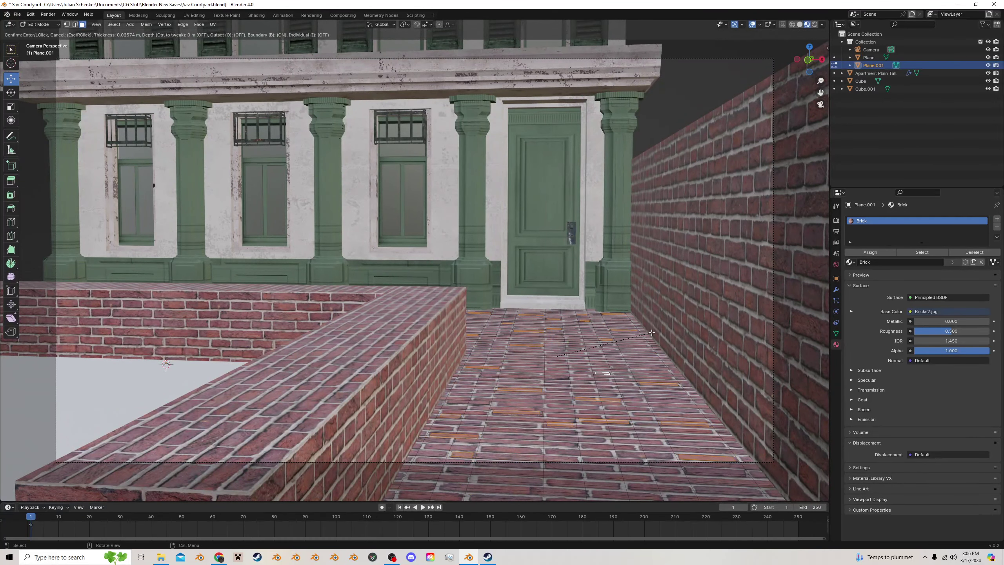
click(652, 332)
key(g)
key(z)
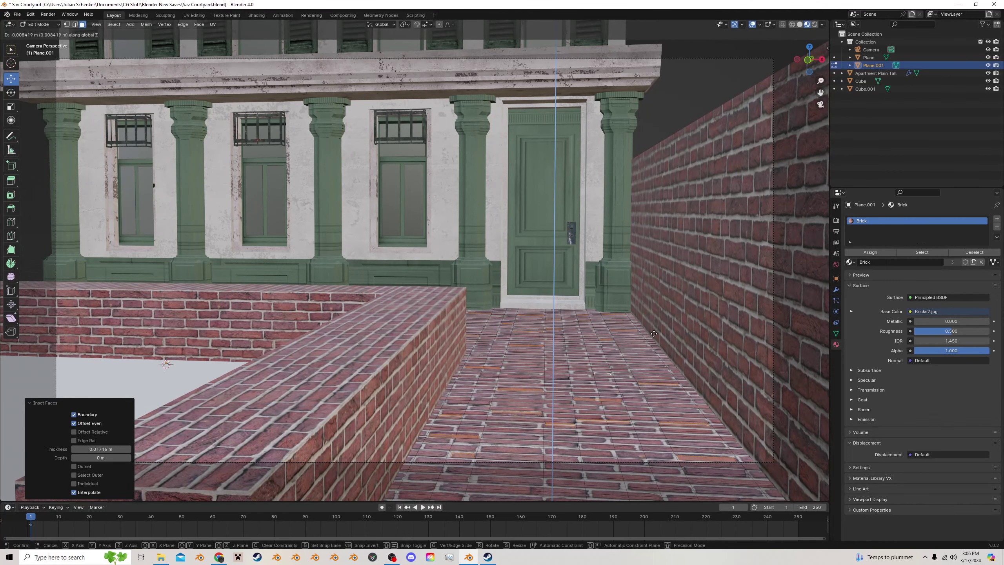
click(654, 333)
Return to Object Mode, save the file, and preview the walkway in rendered viewport shading
key(Tab)
scroll(634, 338, down, 3)
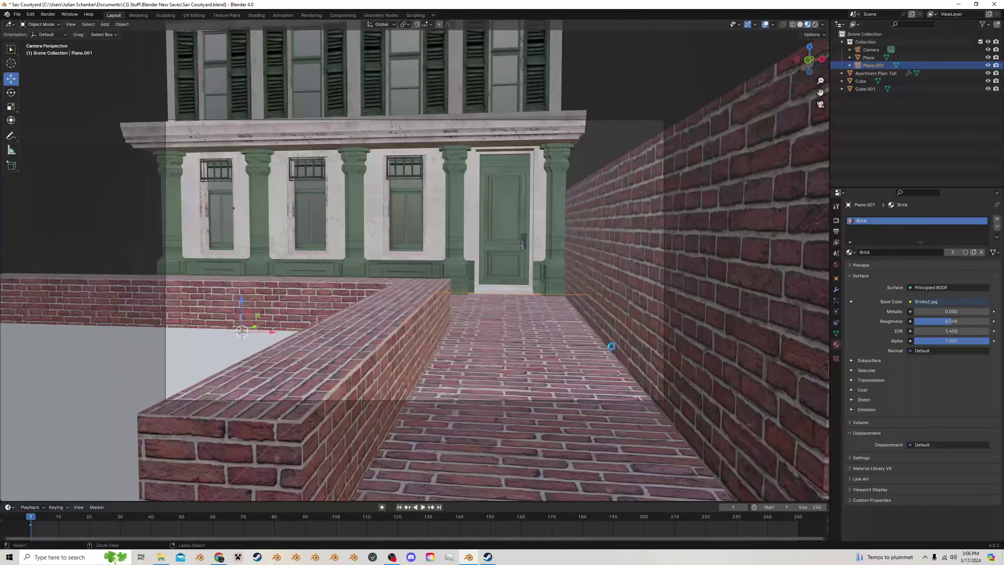
key(ctrl+s)
key(z)
click(608, 281)
scroll(612, 292, up, 1)
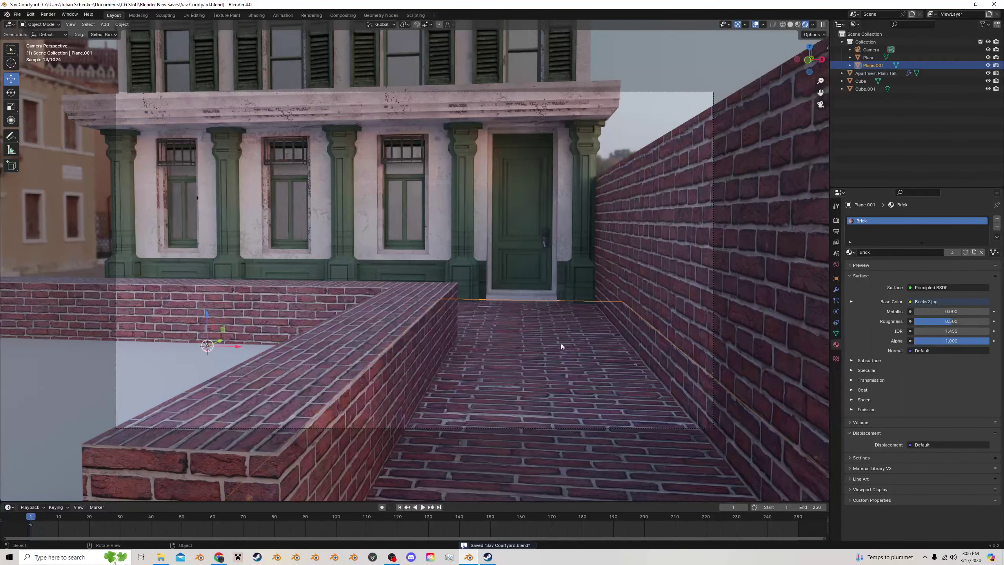
scroll(527, 369, down, 1)
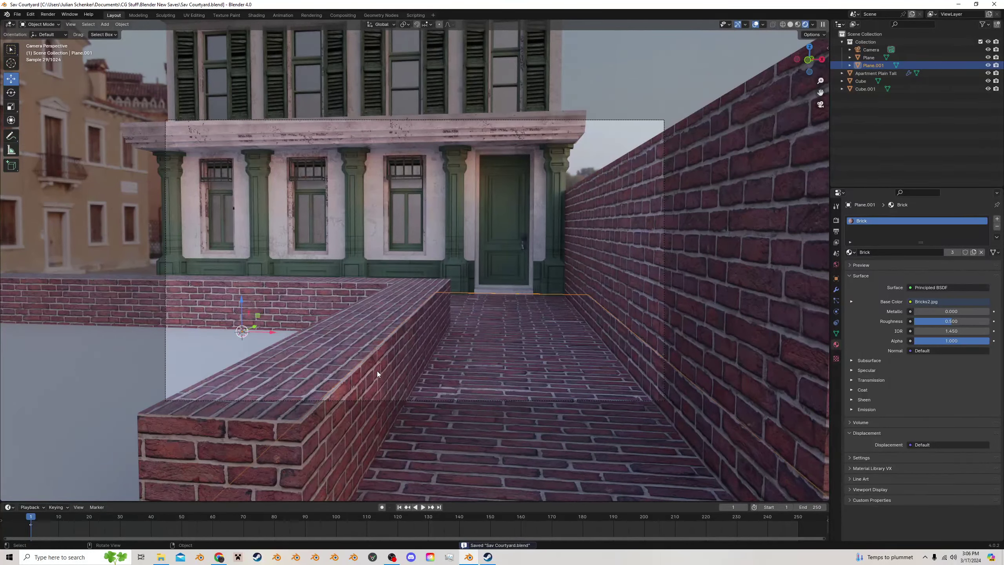
Bevel the low wall's walkway-side top edge with 4 segments at about 0.042 m width, return to Object Mode, and save the file
click(398, 339)
key(Tab)
key(a)
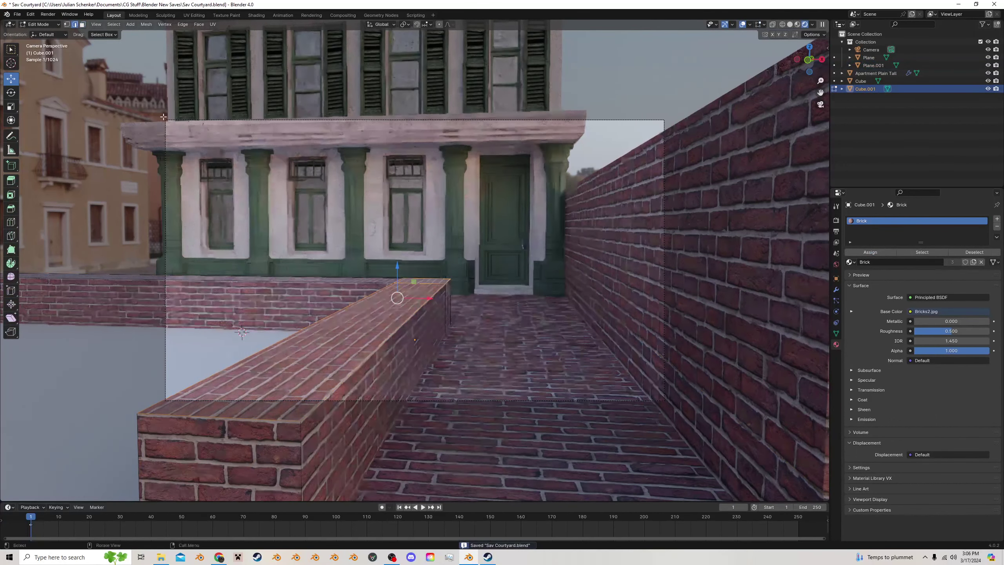
click(433, 287)
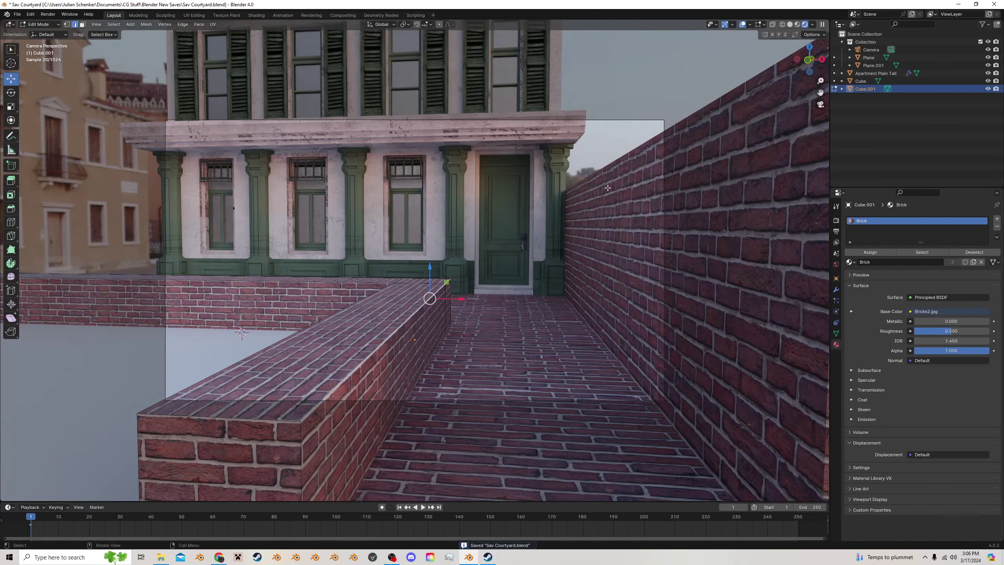
key(ctrl+b)
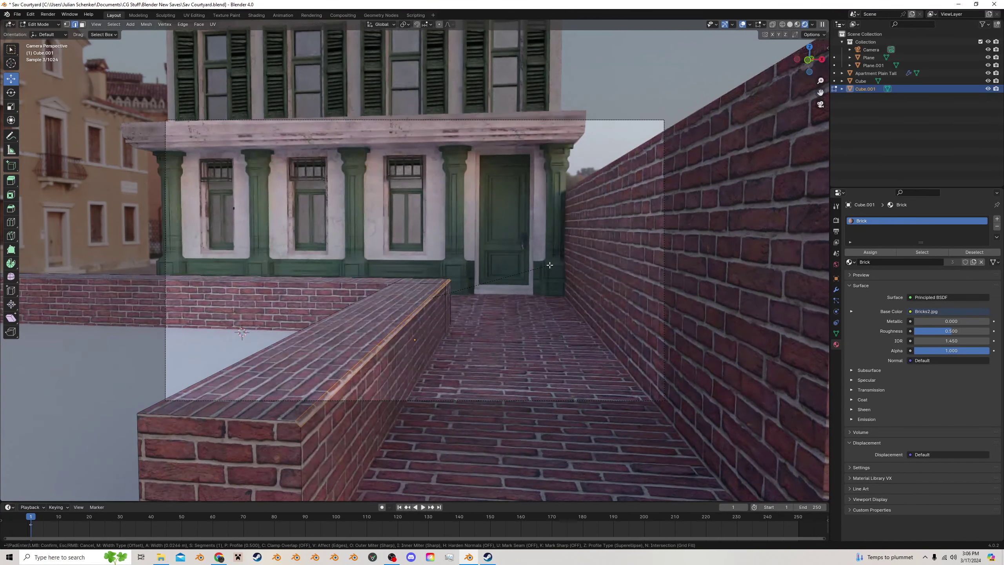
scroll(550, 265, up, 3)
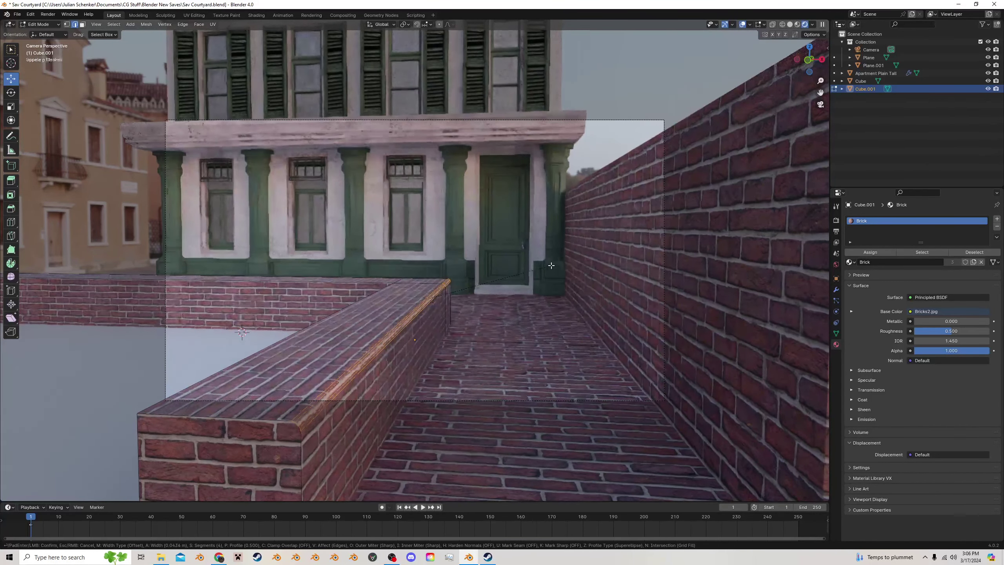
click(551, 265)
key(Tab)
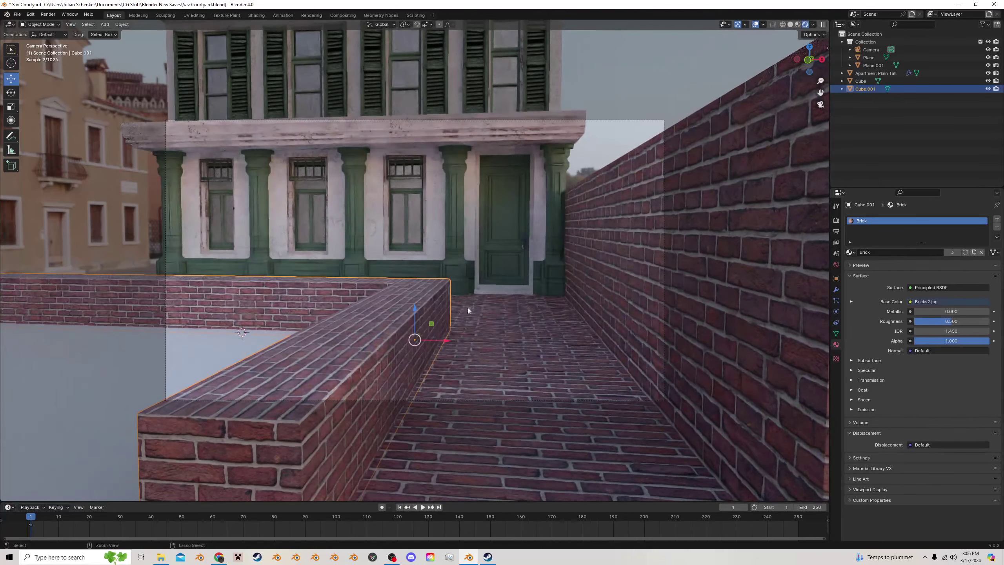
key(ctrl+s)
Check the tall wall's top edge in Edit Mode, deselect the wall in Object Mode, and save the file from the camera view
click(619, 223)
key(Tab)
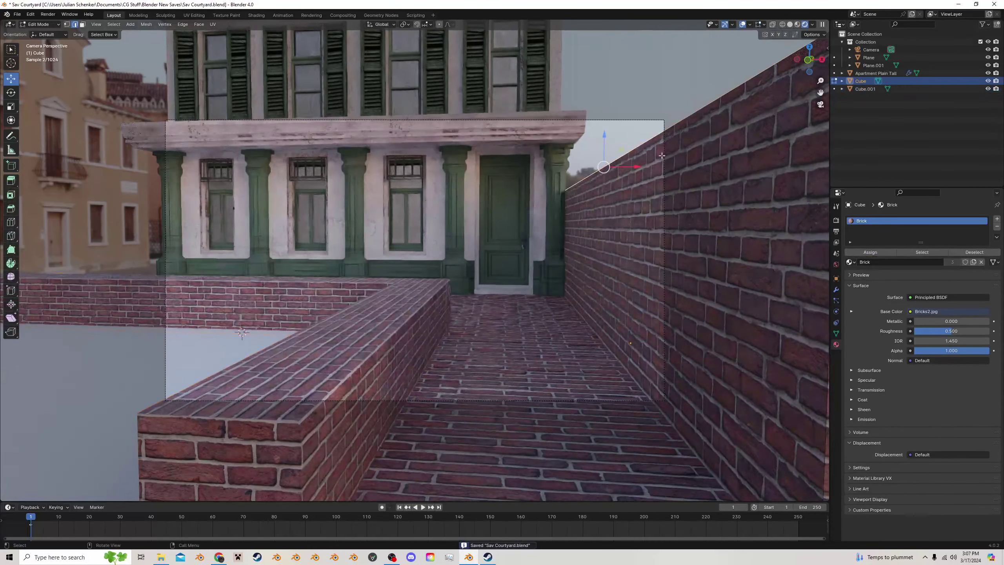
key(Tab)
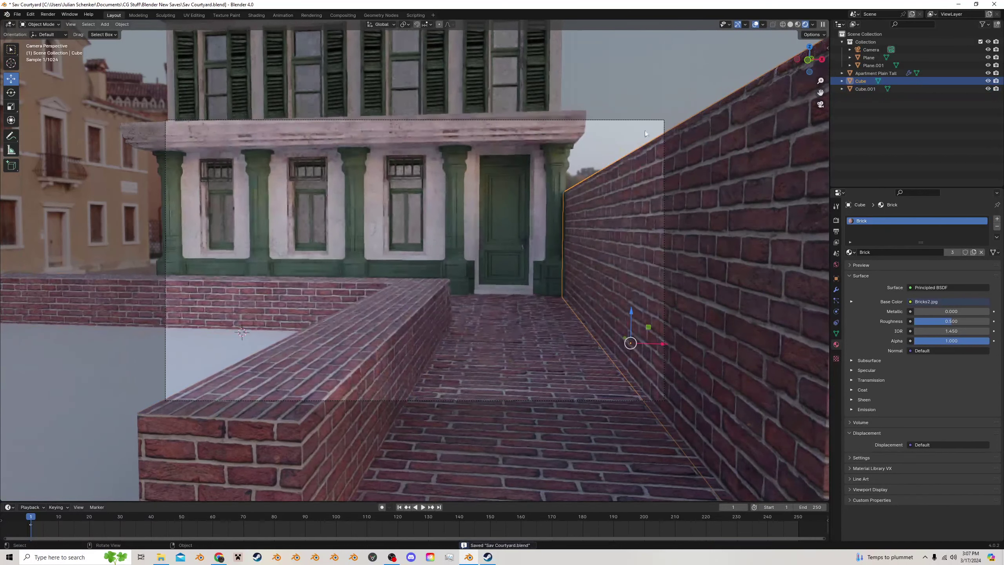
click(642, 132)
key(ctrl+s)
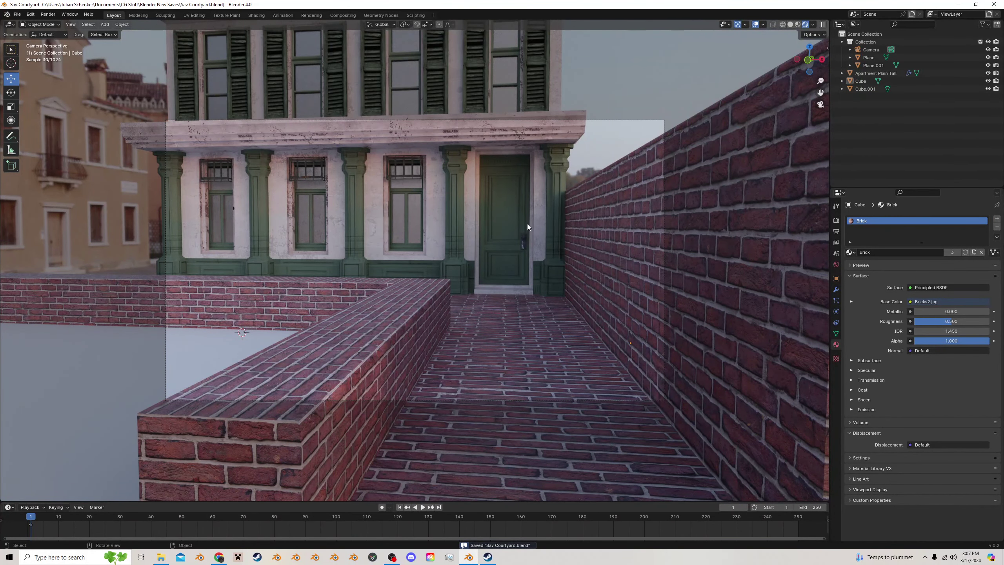
middle_drag(442, 242, 438, 270)
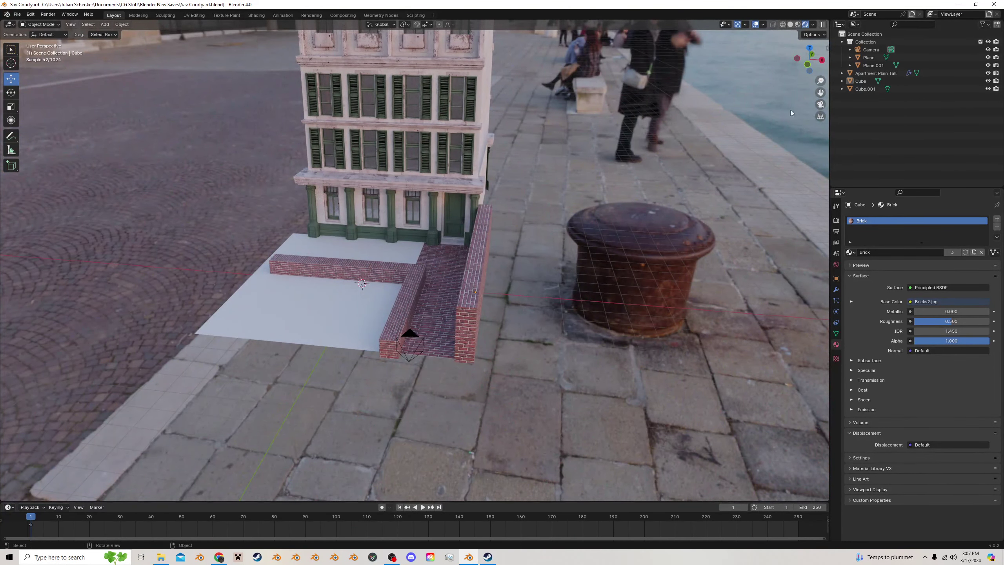
click(819, 103)
key(ctrl+s)
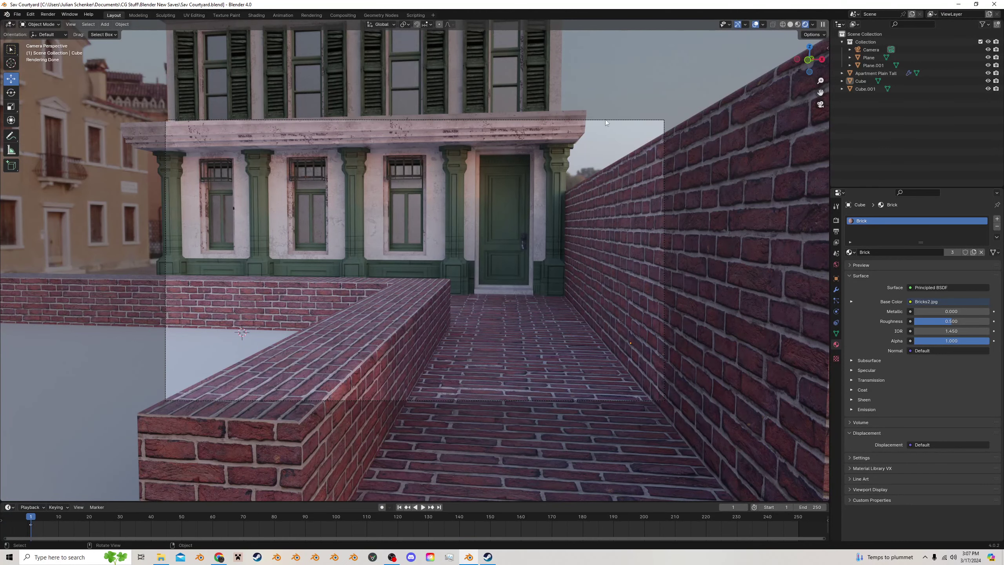
Leave the camera view, split the 3D viewport, and turn the new area into an Asset Browser
key(KP_0)
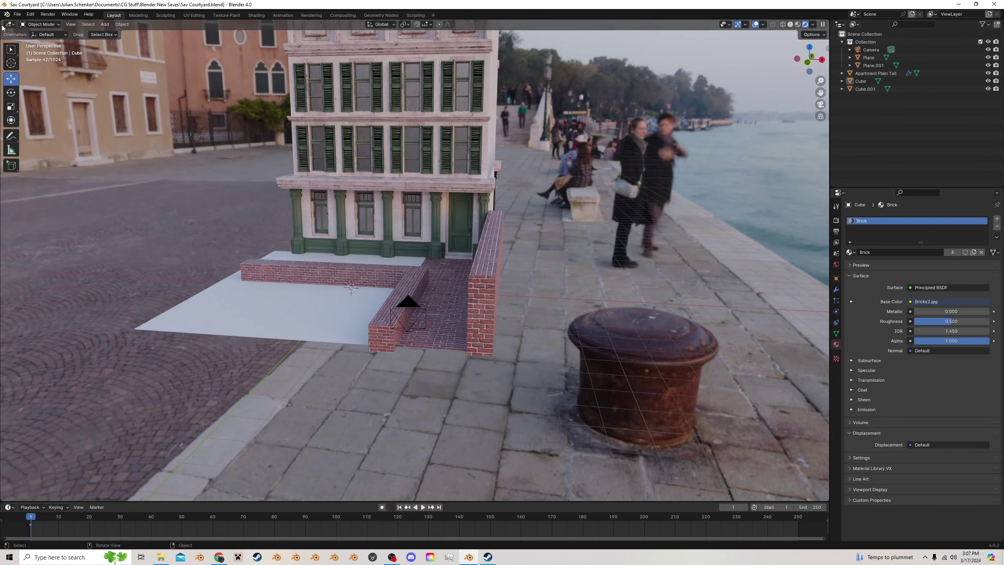
drag(1, 20, 340, 40)
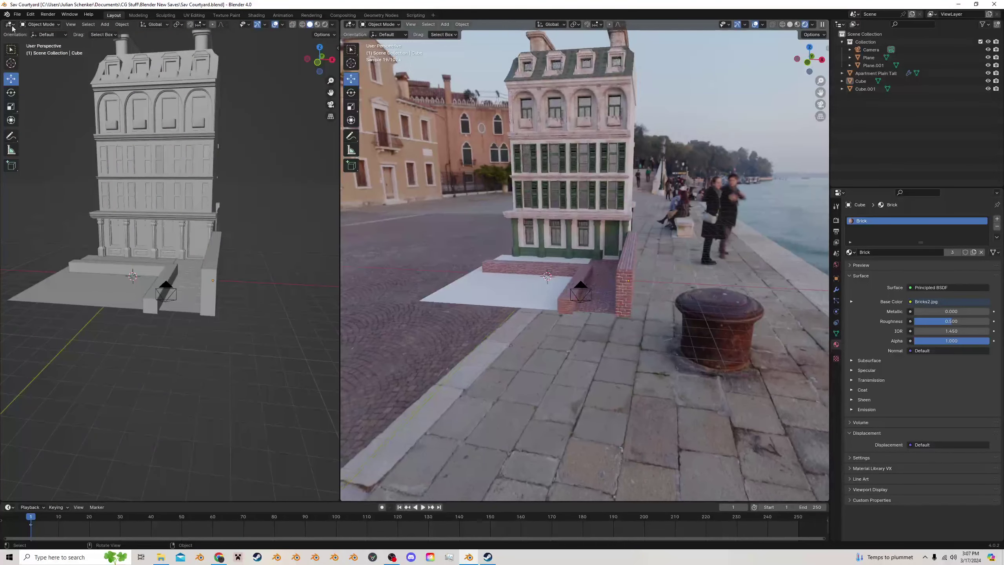
click(10, 24)
click(254, 73)
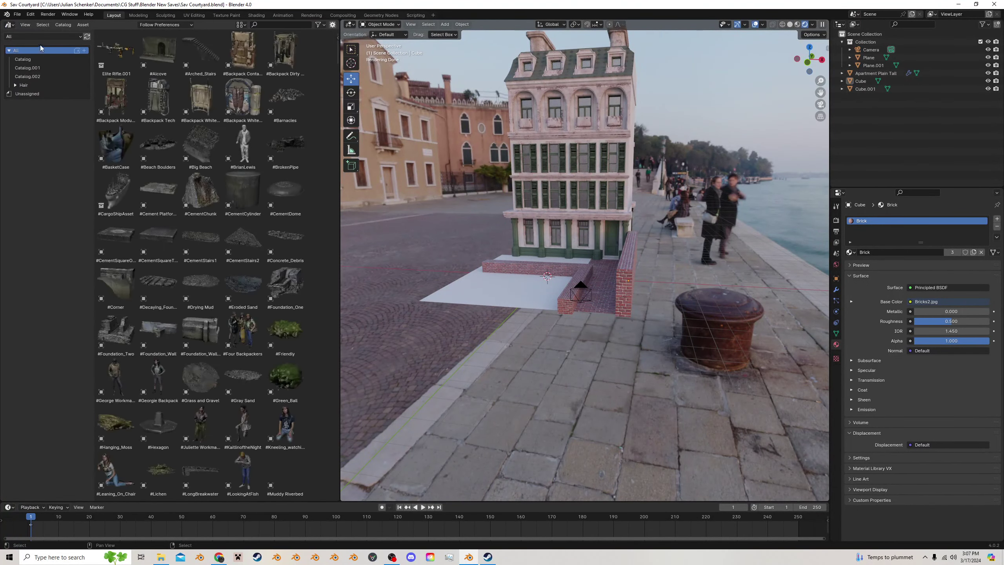
Look through the asset library, try the search terms "tre" and "s", and clear the search
scroll(220, 123, down, 1)
scroll(224, 130, down, 15)
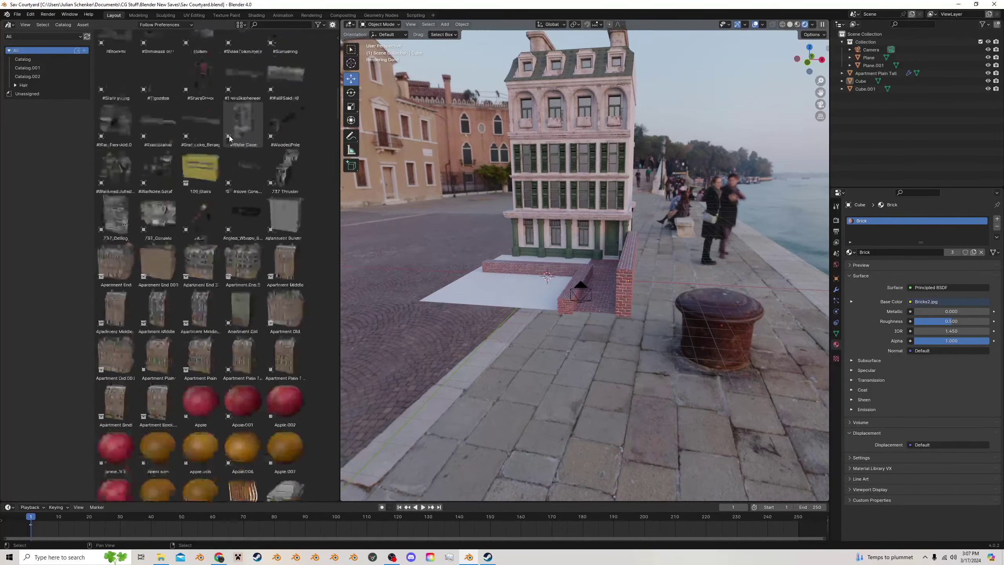
scroll(226, 142, down, 12)
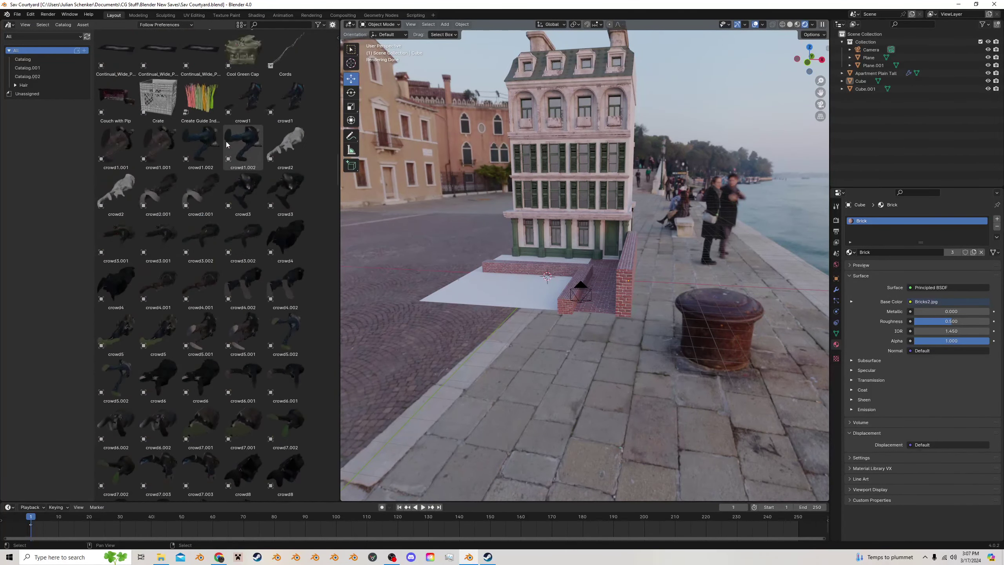
scroll(234, 131, down, 5)
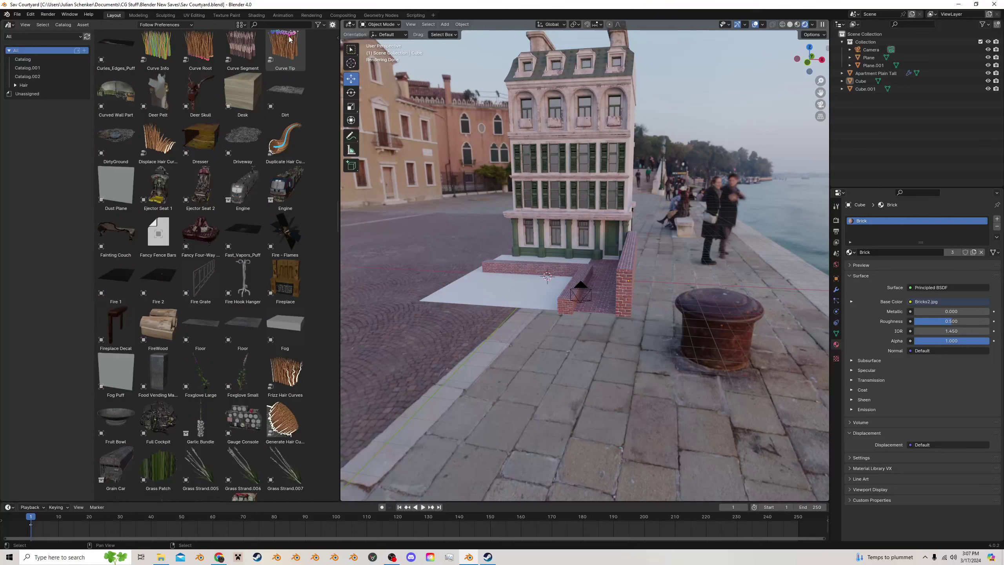
text(tre)
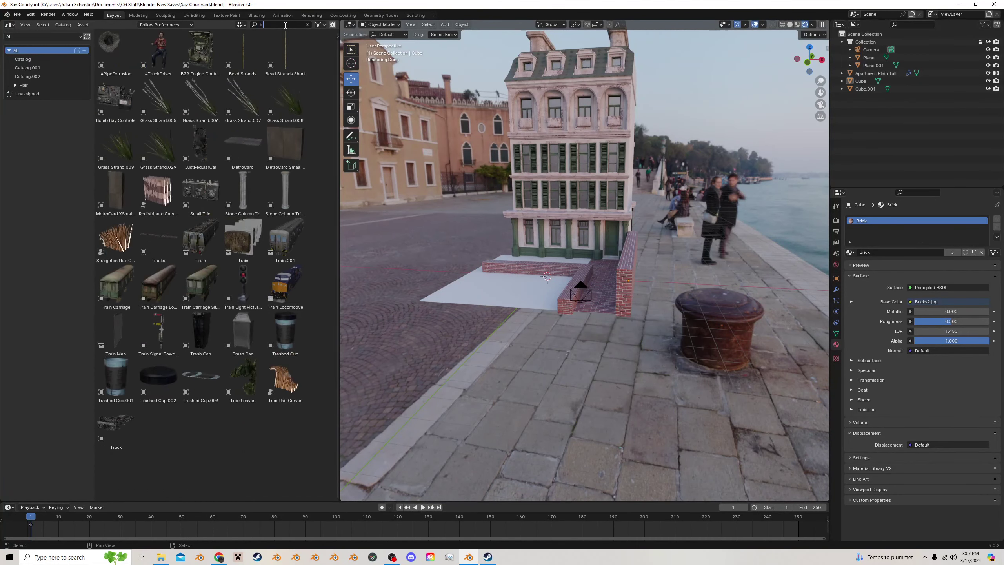
key(BackSpace)
key(BackSpace)
key(BackSpace)
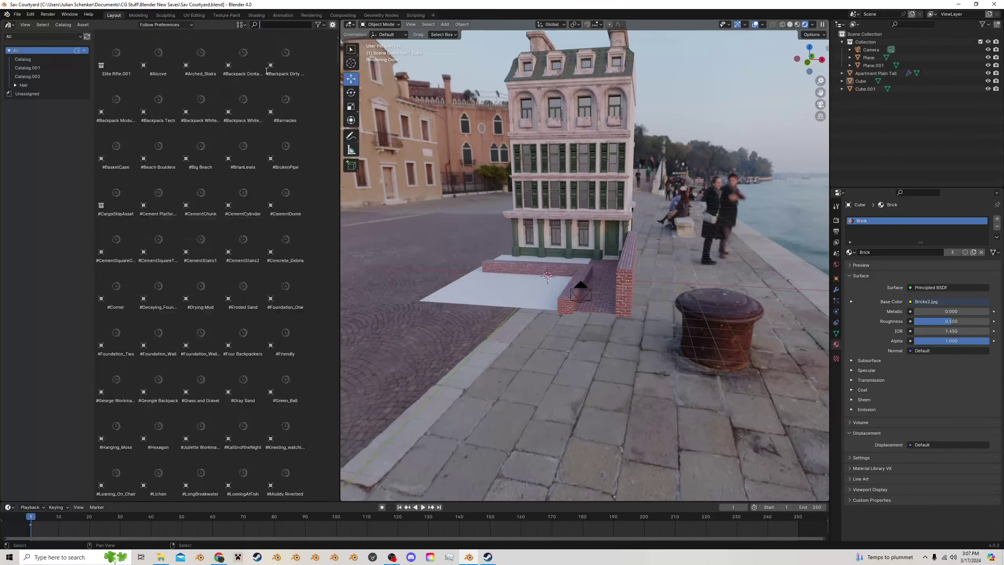
text(s)
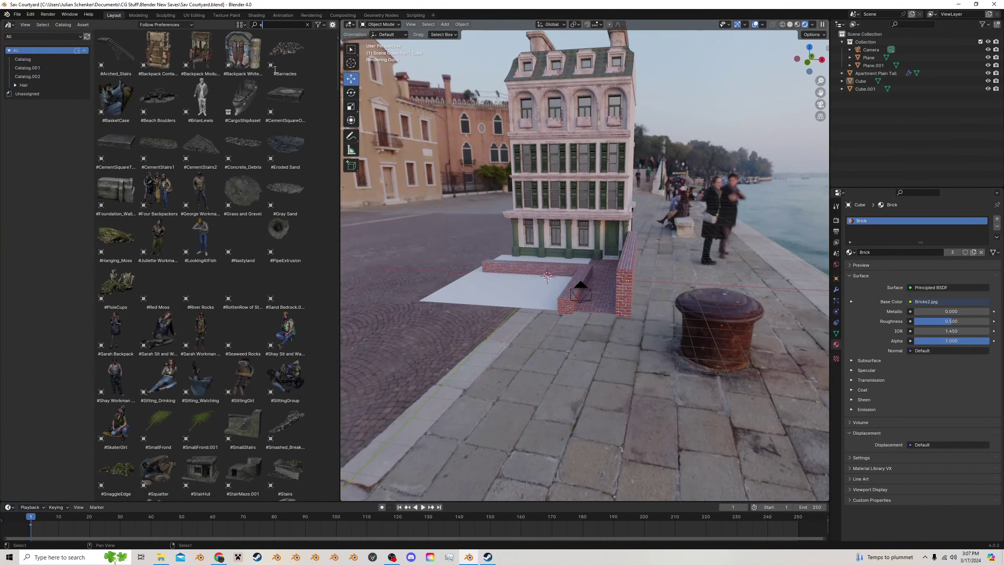
key(BackSpace)
Look through the unfiltered asset library down to the small plant assets
click(138, 150)
scroll(237, 152, down, 20)
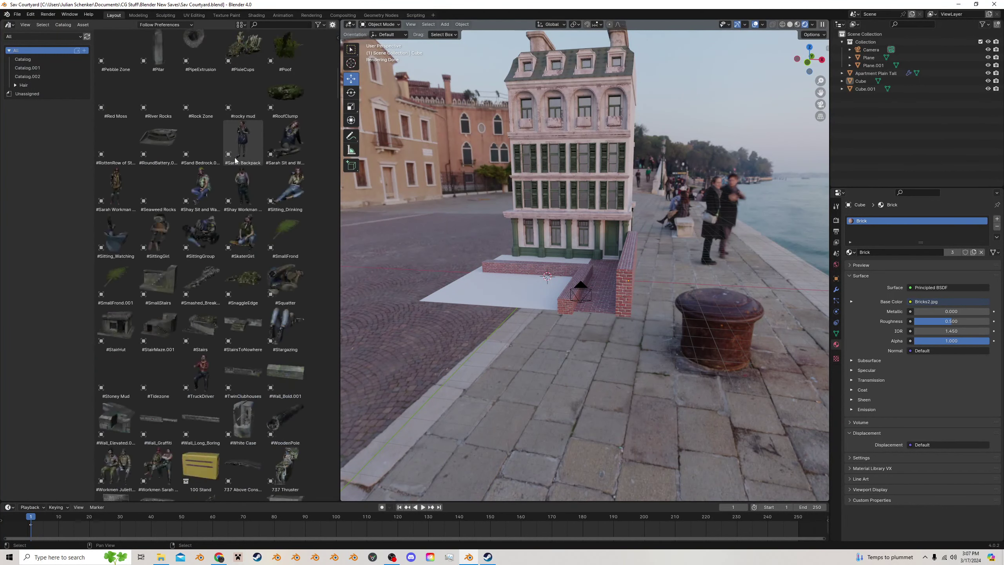
right_click(237, 158)
scroll(130, 198, down, 20)
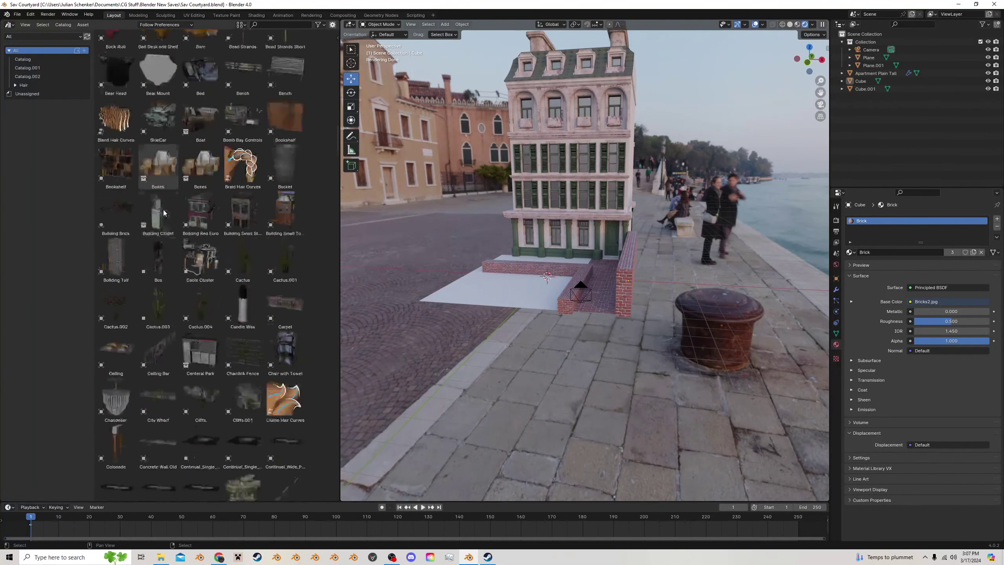
scroll(128, 198, down, 20)
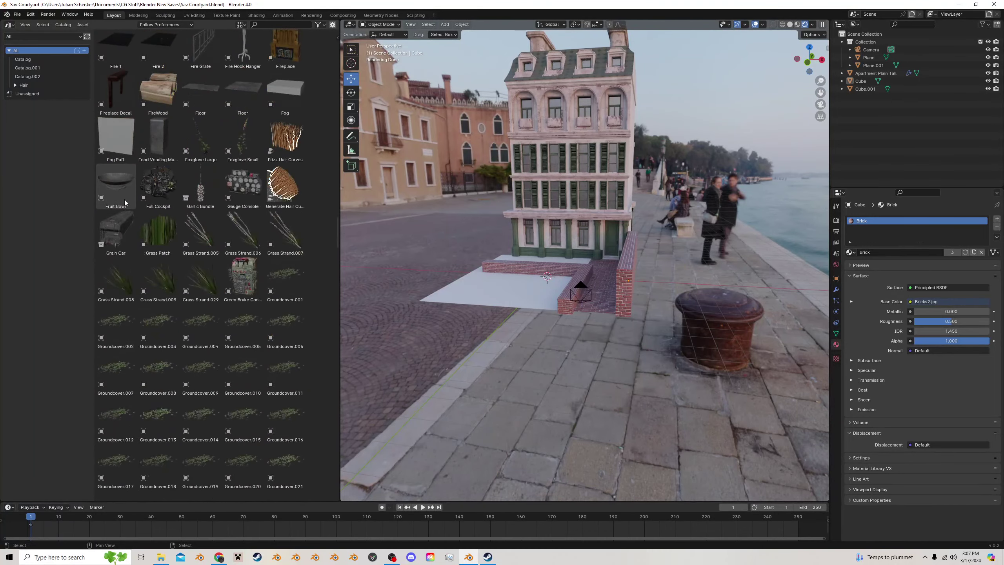
scroll(170, 205, down, 20)
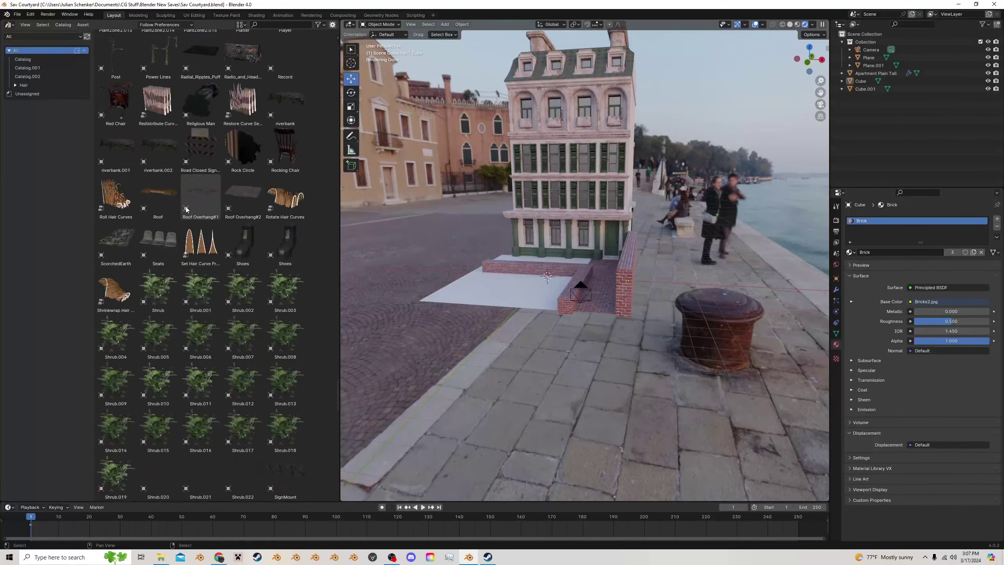
scroll(174, 205, up, 3)
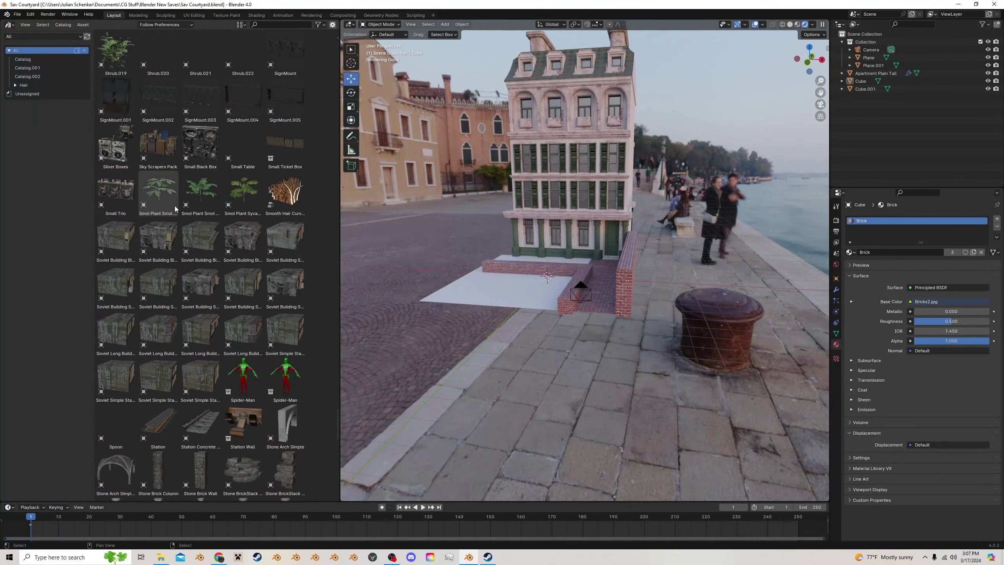
Place the Smol Plant Smol Green, Smol Plant Sycamore and Smol Plant Smol Leaf Clump assets on the white ground beside the low wall
middle_drag(590, 175, 609, 192)
scroll(610, 191, up, 6)
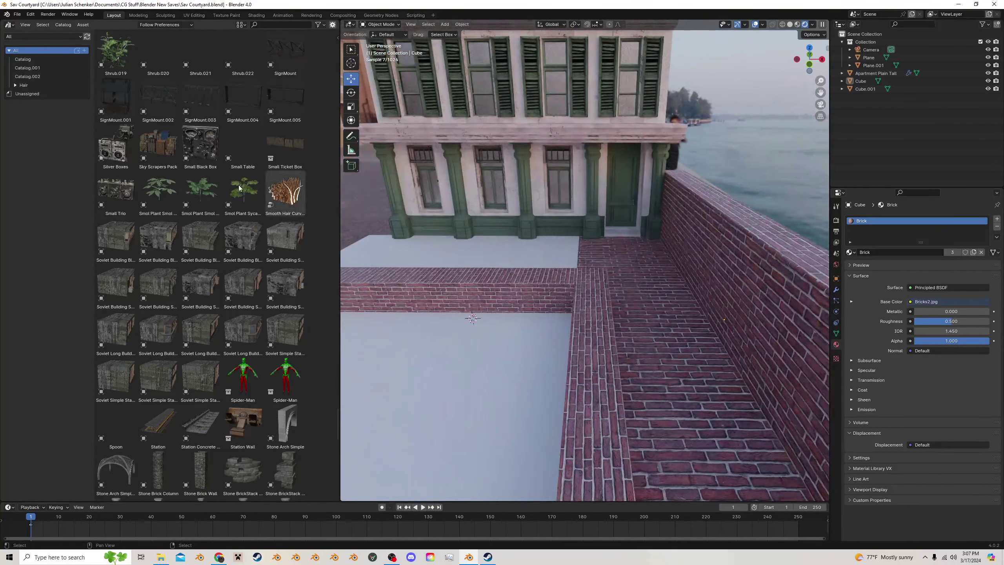
drag(486, 358, 486, 358)
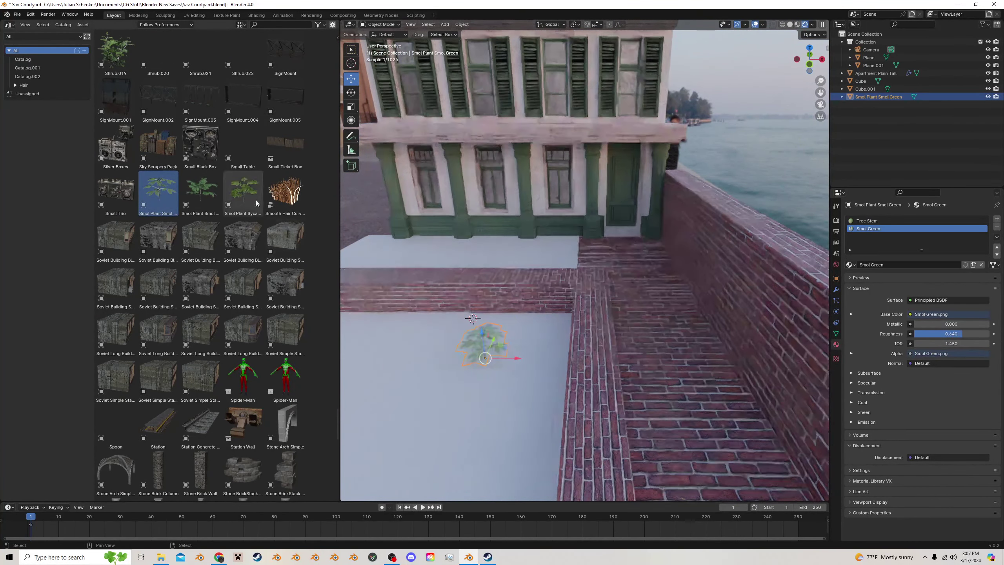
drag(242, 193, 367, 331)
drag(439, 407, 439, 406)
drag(201, 193, 364, 354)
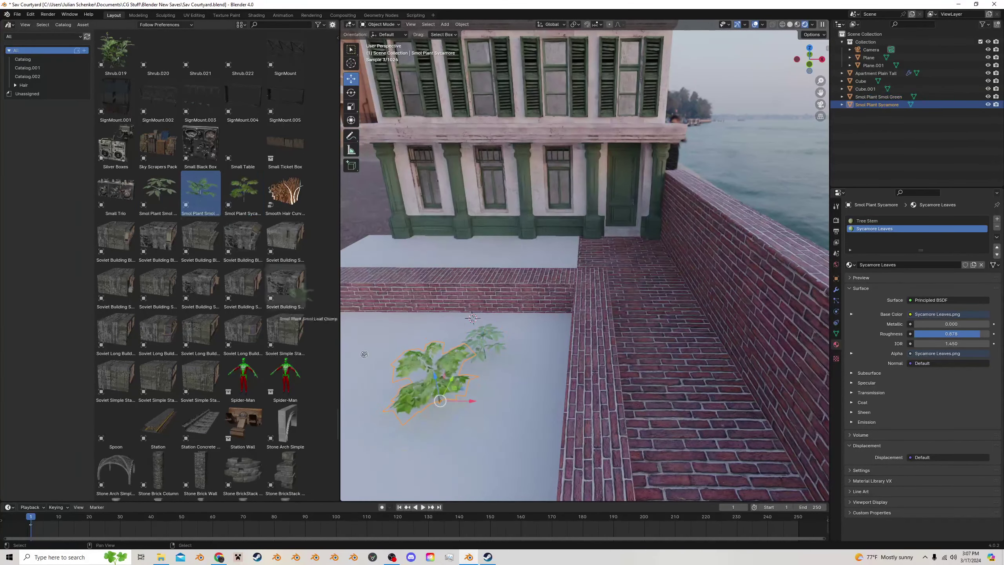
Scale the Smol Plant Smol Green up uniformly by about 1.77
scroll(369, 367, down, 4)
middle_drag(512, 322, 532, 309)
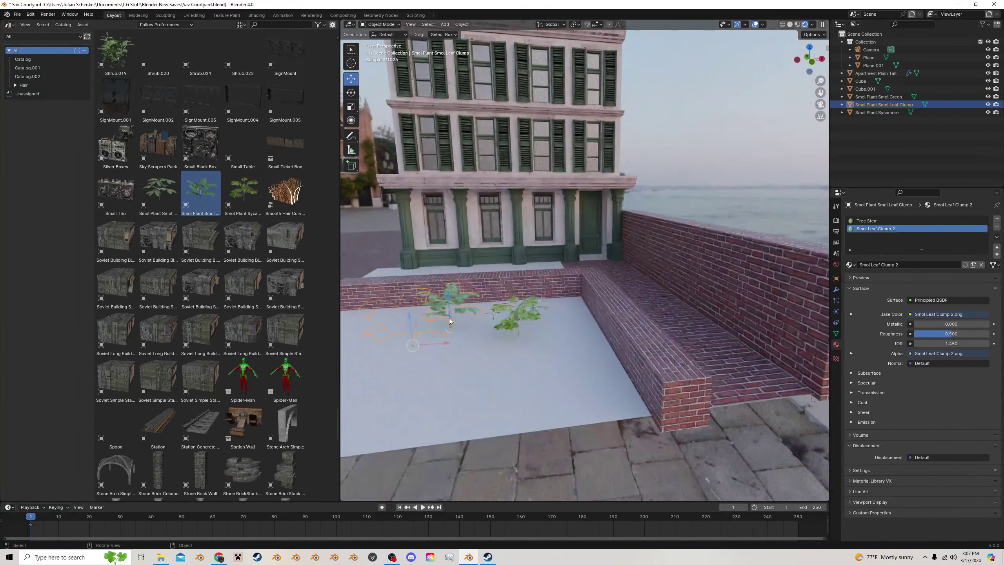
scroll(532, 309, up, 2)
click(533, 308)
key(s)
click(565, 289)
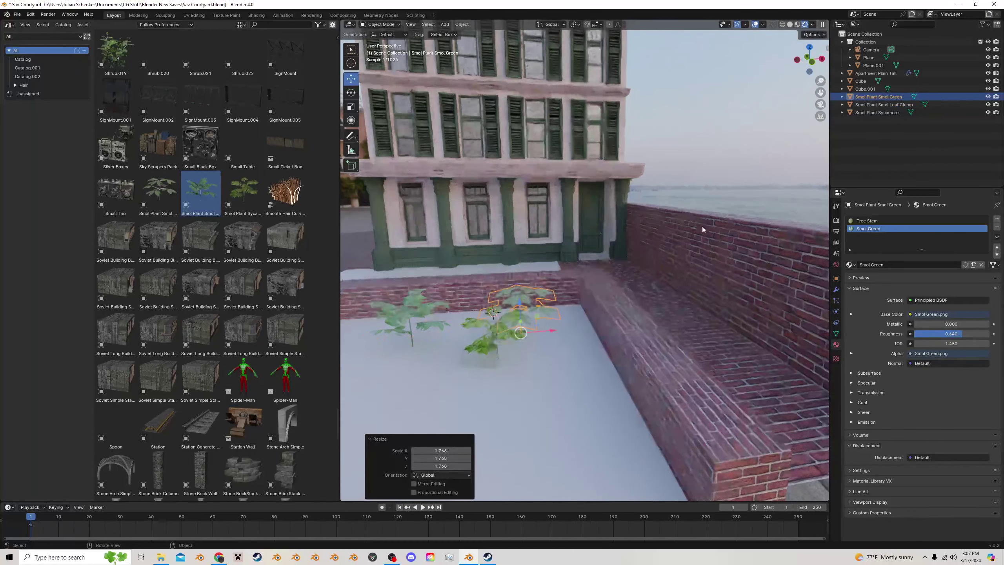
Move the Smol Plant Sycamore from the ground onto the tall wall's top, then about 4 m along Y toward the building
key(KP_0)
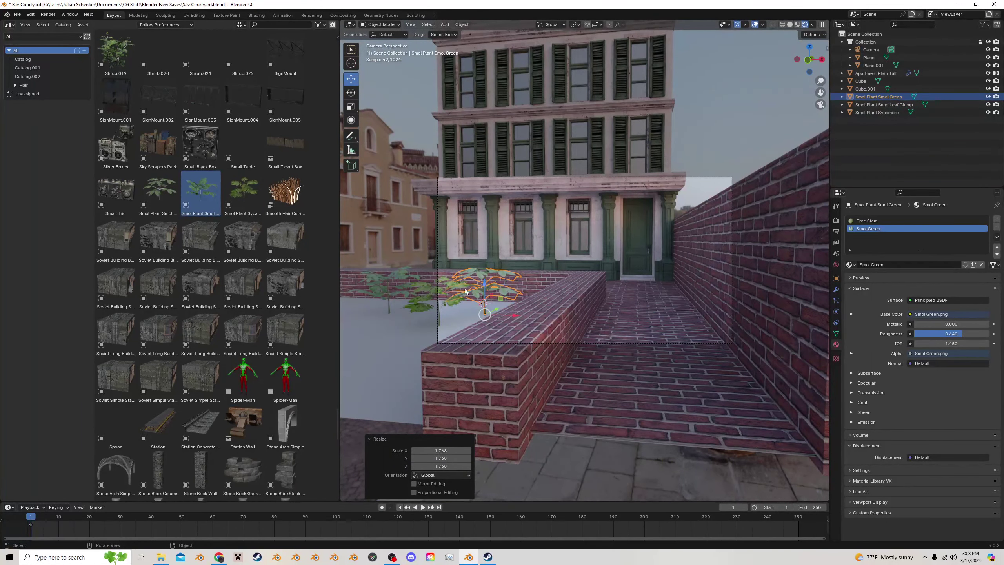
click(418, 295)
key(g)
click(744, 165)
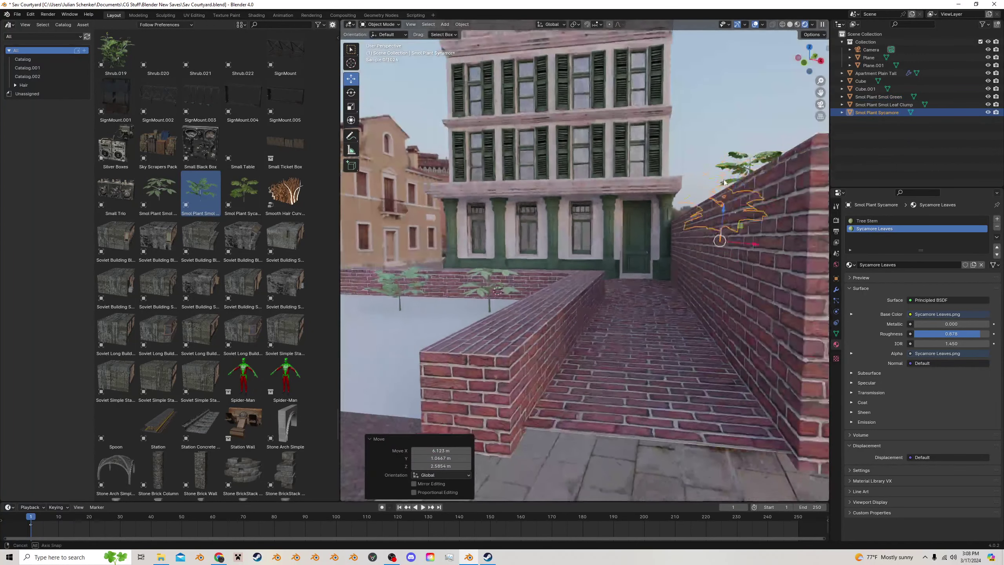
middle_drag(744, 165, 699, 288)
key(g)
click(699, 288)
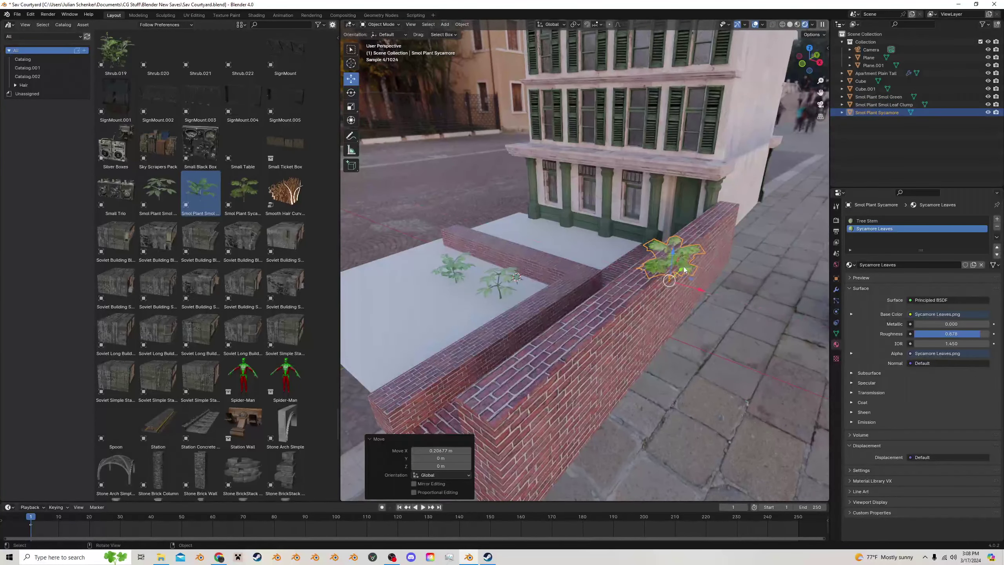
drag(683, 267, 729, 209)
key(KP_0)
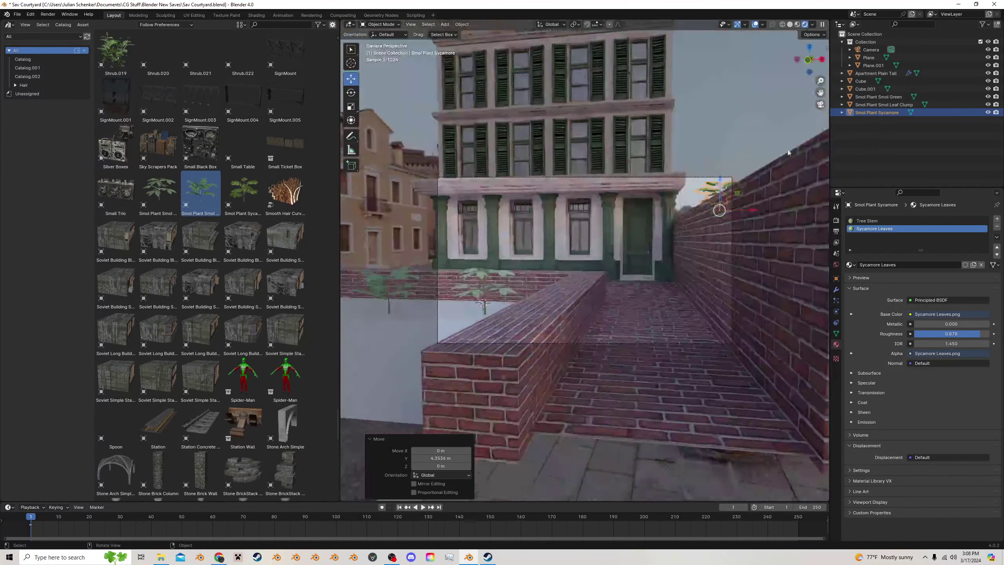
key(ctrl+z)
Make a linked duplicate of the Smol Plant Sycamore just above the original on the tall wall and rotate it slightly
scroll(728, 210, up, 5)
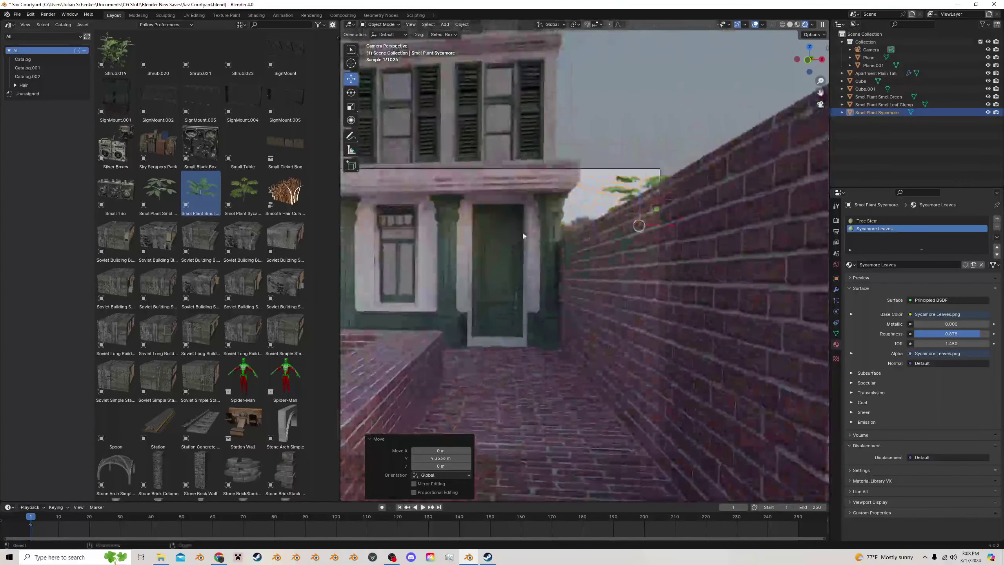
key(alt+d)
click(668, 186)
key(r)
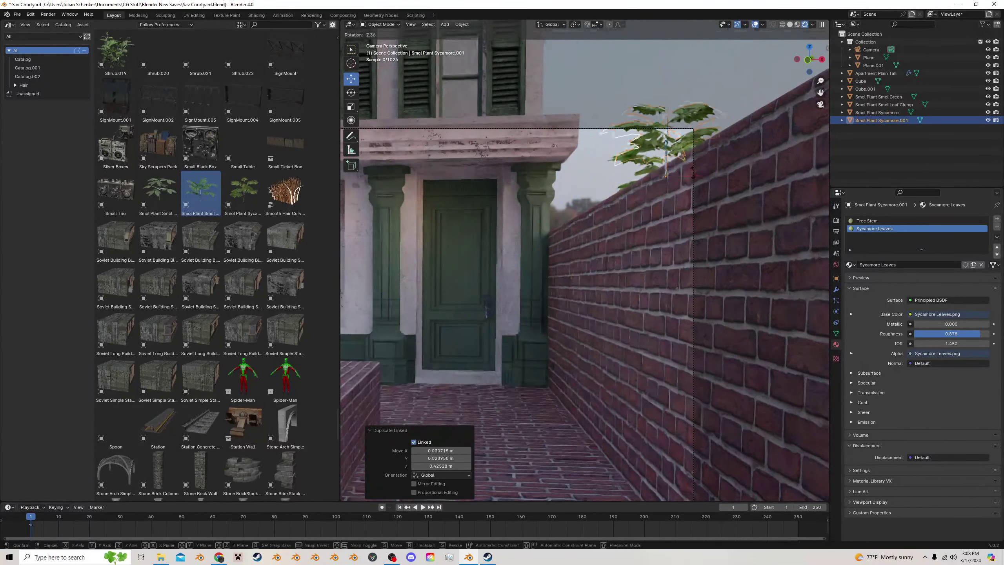
click(696, 170)
Make a second linked duplicate of the sycamore beside the first, tilt it to a different angle and nudge it into place
key(alt+d)
click(702, 165)
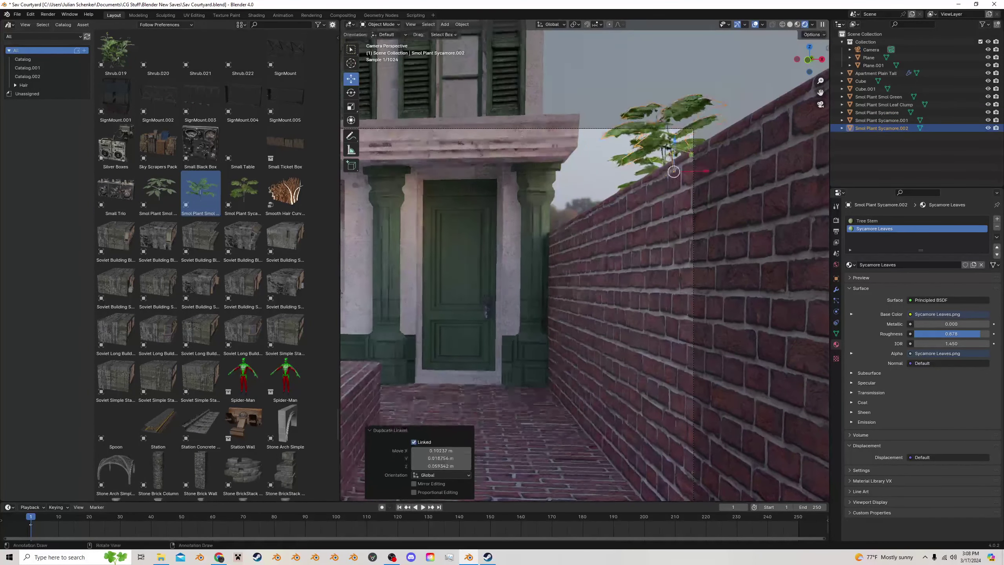
key(r)
click(712, 177)
key(g)
click(715, 182)
key(r)
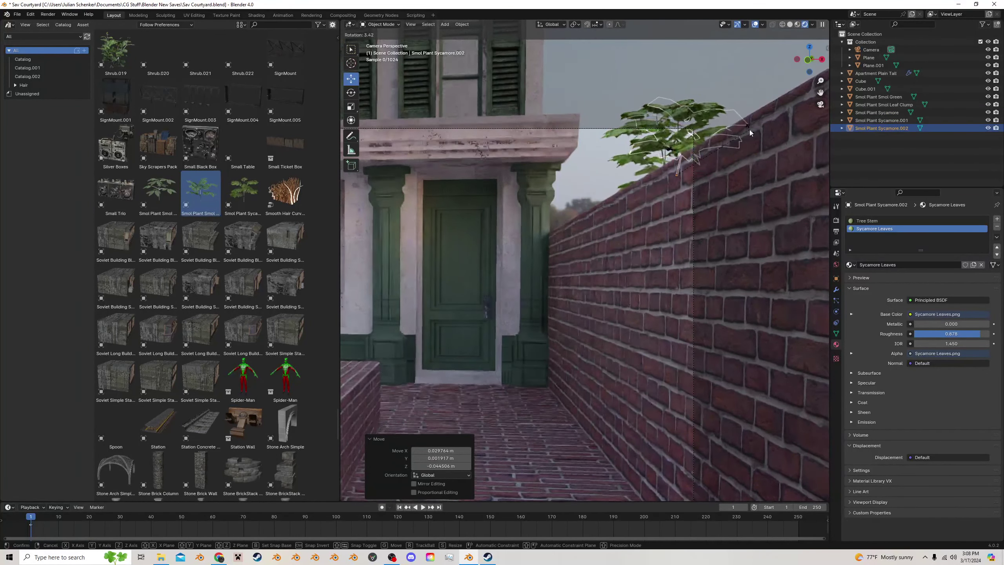
click(713, 180)
Turn the second sycamore duplicate about the Z axis, reposition it and scale it down to about 0.9
key(r)
key(z)
click(711, 91)
key(g)
click(704, 104)
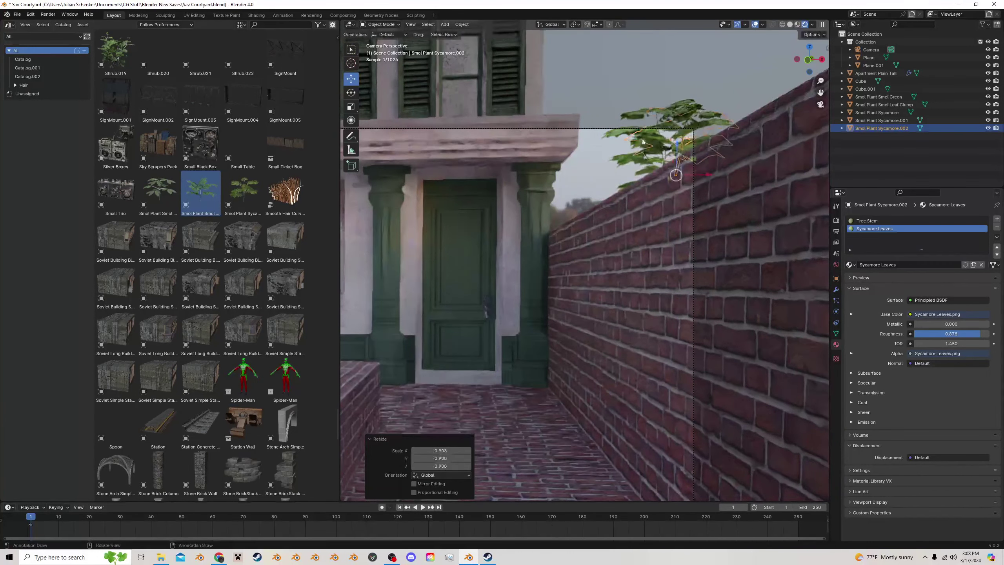
click(702, 106)
Scale the first sycamore duplicate uniformly and rotate it to vary the foliage on the tall wall
click(629, 135)
key(s)
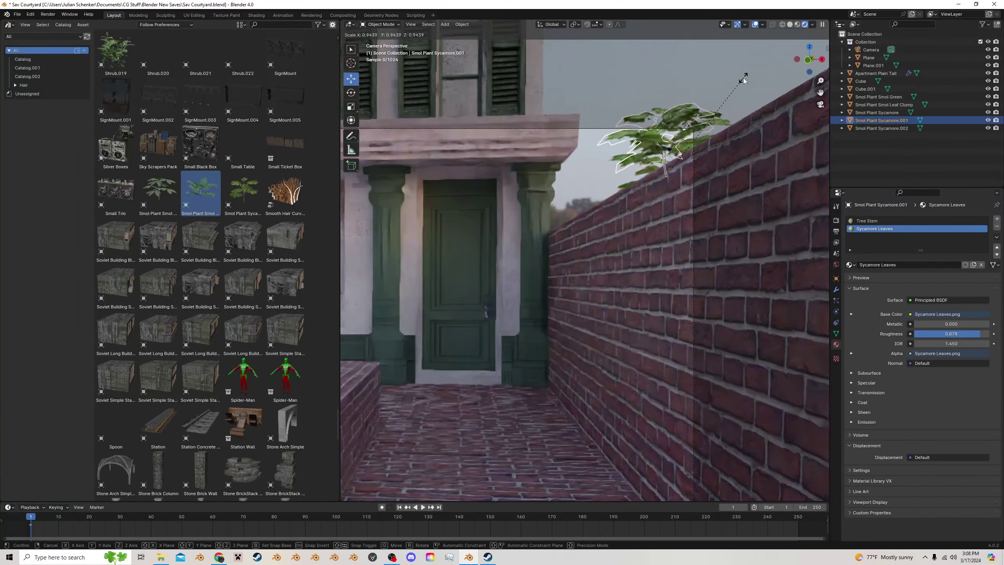
click(742, 81)
key(r)
click(708, 107)
Select the original Smol Plant Sycamore together with its two duplicates on the tall wall
middle_drag(706, 112, 593, 191)
scroll(593, 193, up, 2)
shift+click(663, 261)
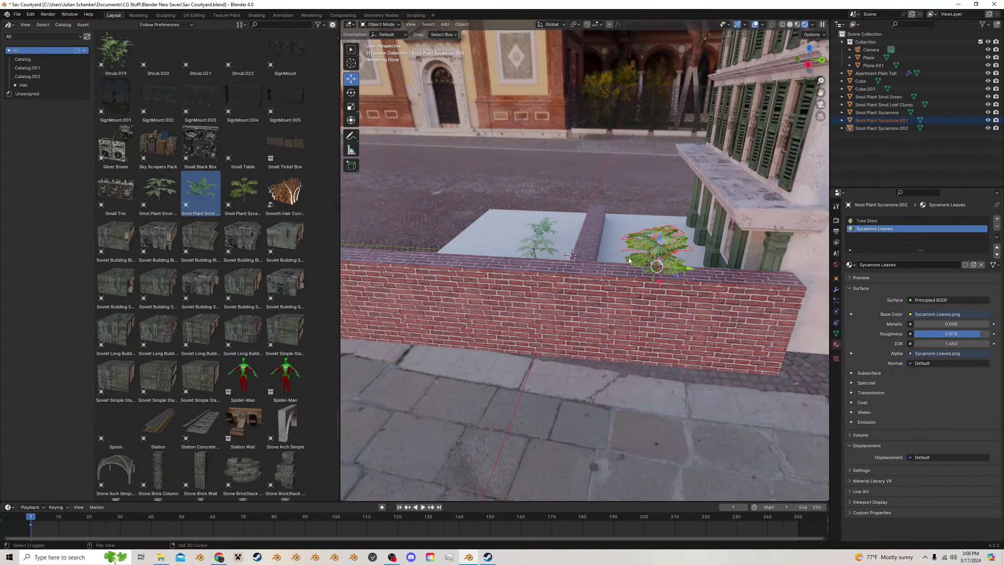
middle_drag(650, 243, 627, 223)
shift+click(626, 222)
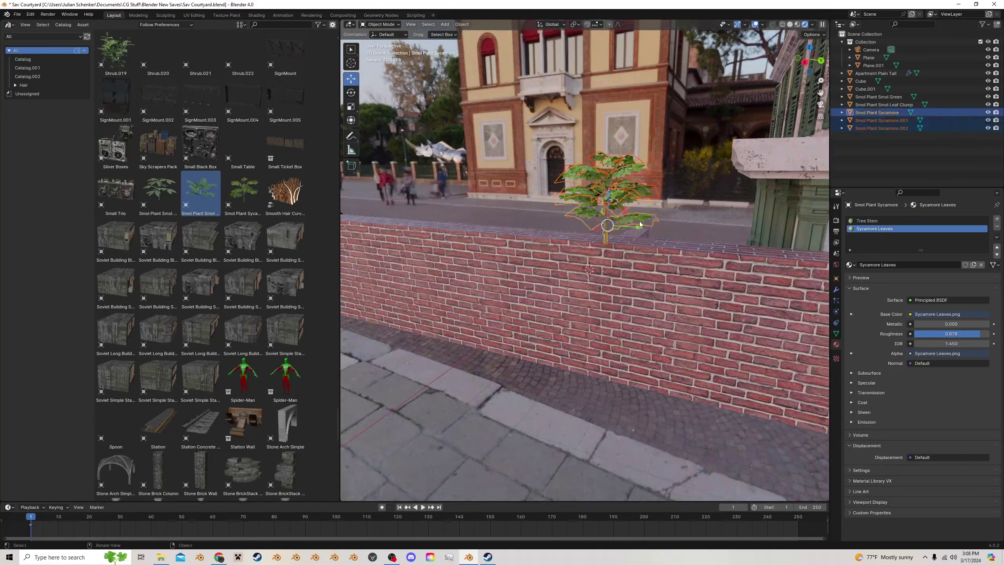
key(shift+d)
right_click(639, 224)
key(ctrl+z)
Make linked duplicates of the three selected sycamores, move them along Y toward the building and rotate them about 102° around Z
key(alt+d)
right_click(633, 232)
key(g)
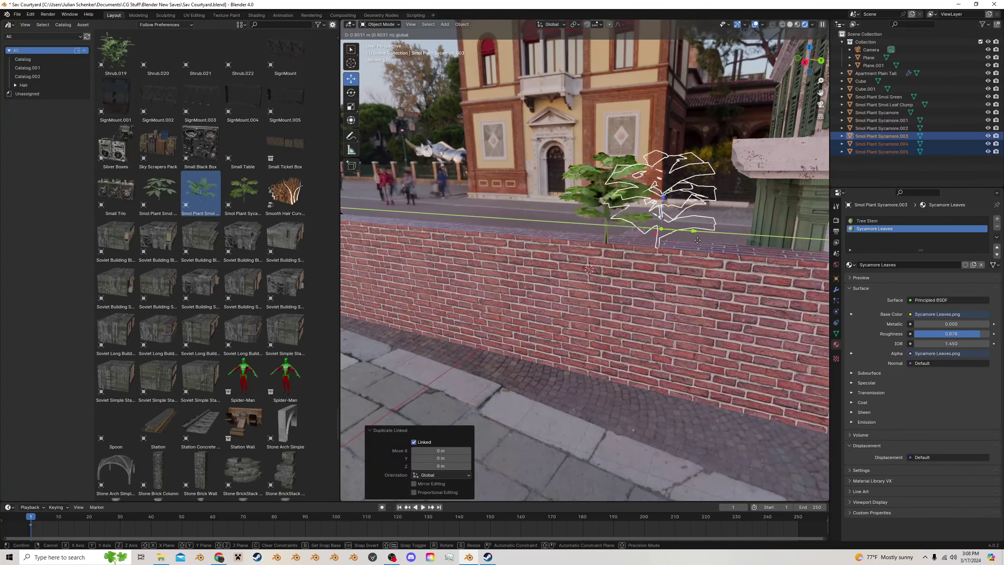
drag(736, 250, 742, 251)
key(r)
key(z)
click(719, 151)
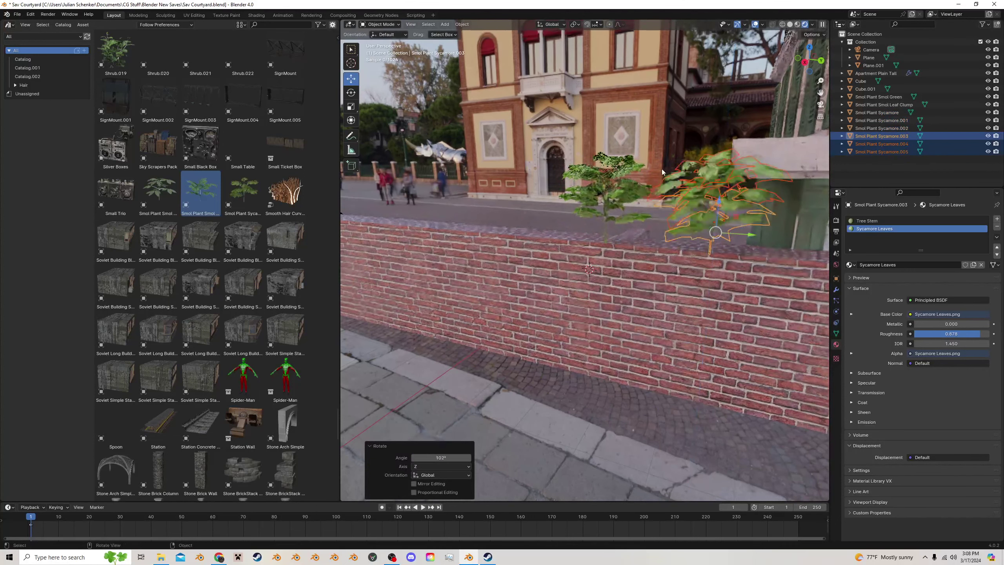
Scale up the duplicated sycamore group and lower it along Z onto the top of the tall wall
key(s)
click(714, 184)
key(s)
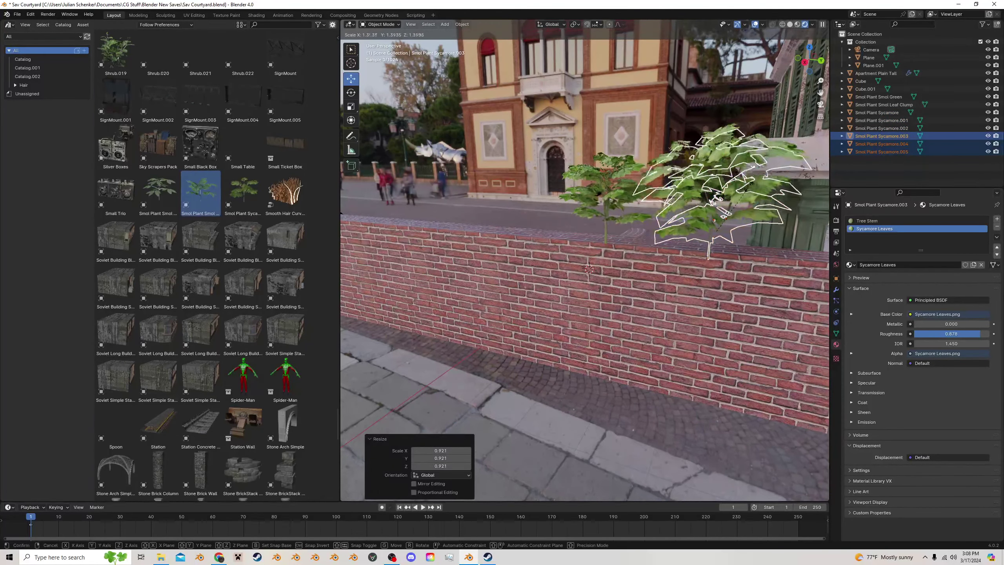
click(740, 188)
drag(719, 200, 718, 213)
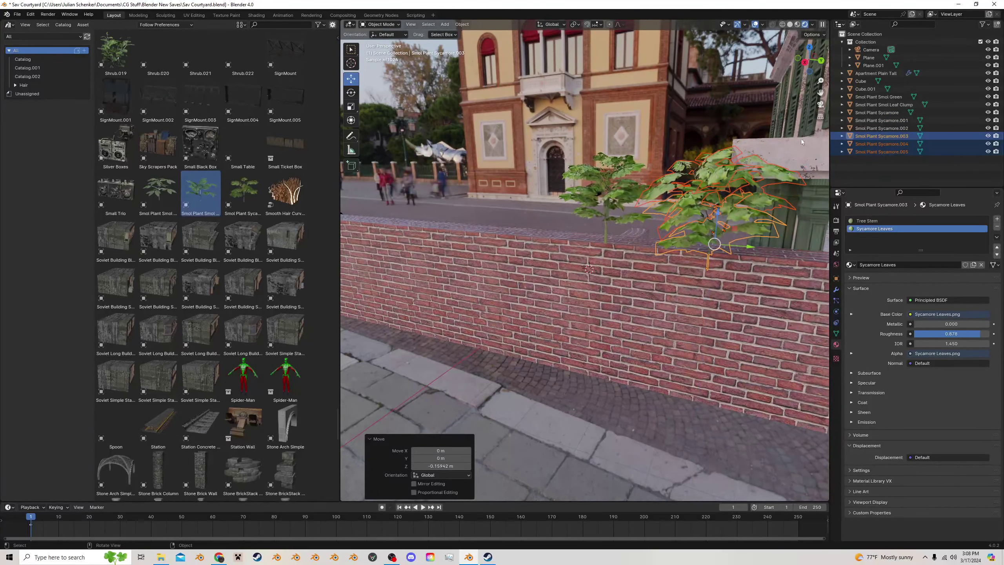
Shift the duplicated sycamore group about -0.36 m along X and check it from the camera view
click(820, 104)
middle_drag(654, 199, 678, 251)
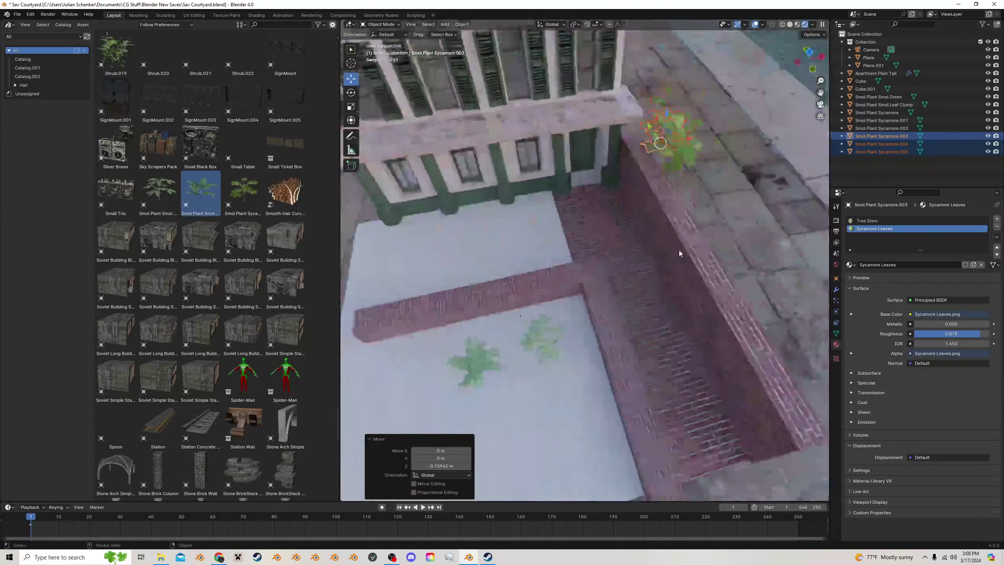
drag(648, 129, 677, 135)
click(820, 104)
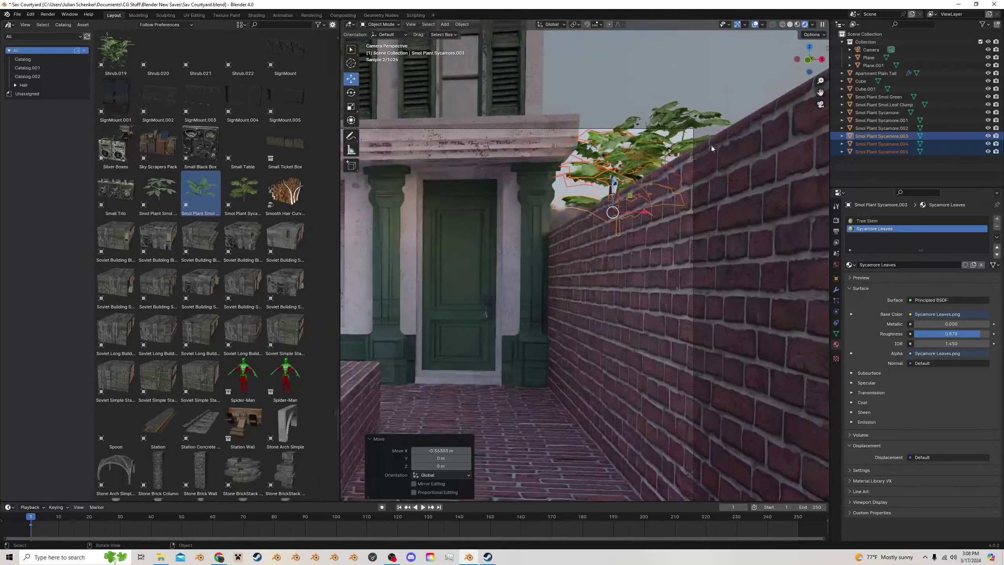
Select the Smol Plant Smol Green on the white ground
scroll(639, 139, down, 2)
click(659, 197)
scroll(648, 201, down, 3)
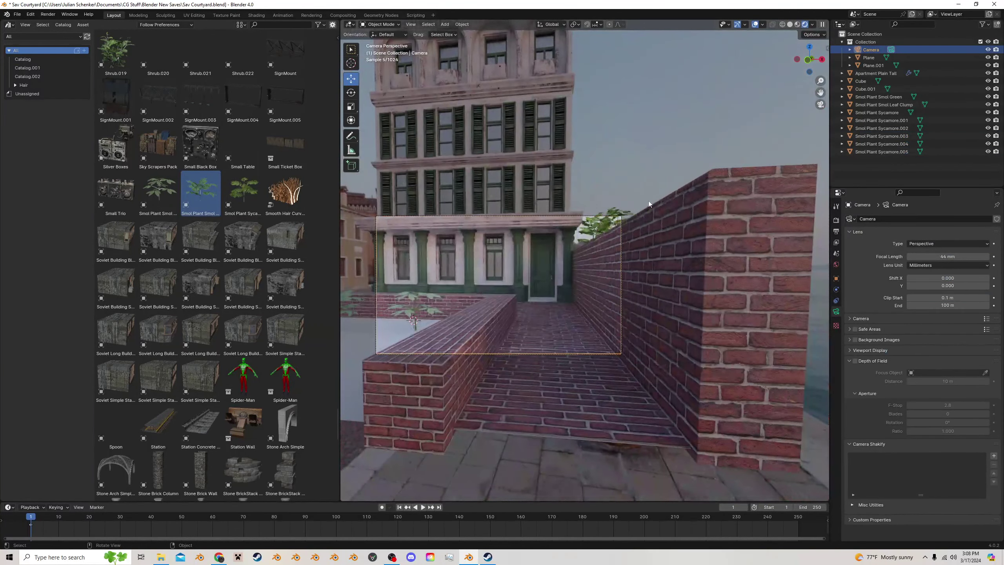
middle_drag(648, 203, 634, 230)
click(537, 228)
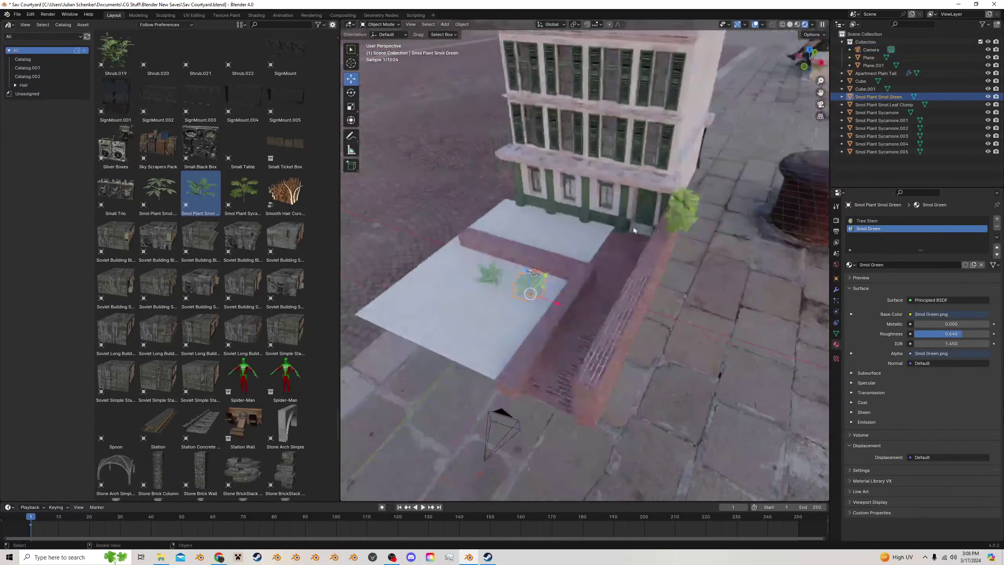
key(shift+d)
click(619, 258)
key(ctrl+z)
Duplicate the Smol Plant Smol Green and raise the copy to the tall wall's top beside the sycamores
key(shift+d)
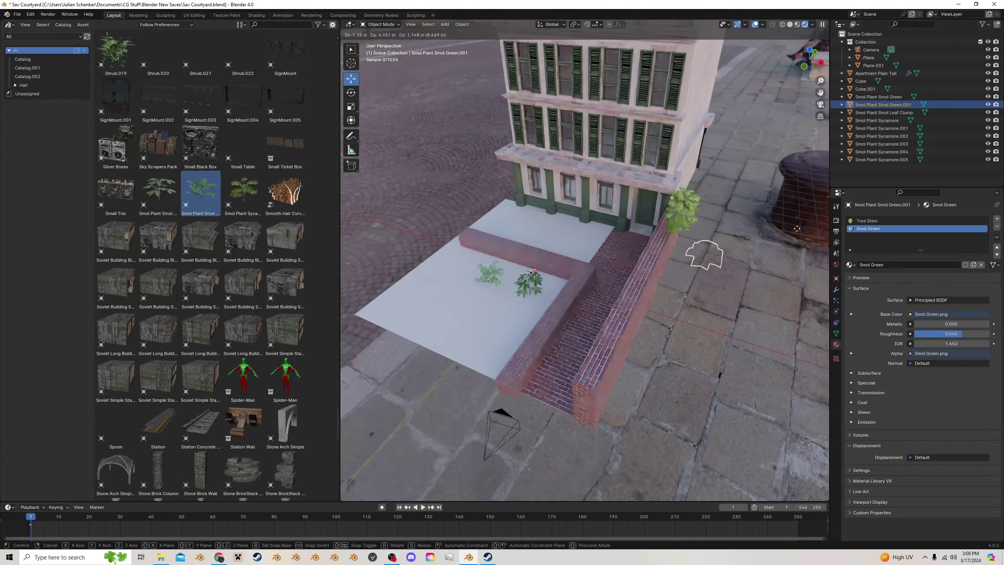
key(z)
click(769, 235)
middle_drag(769, 235, 680, 199)
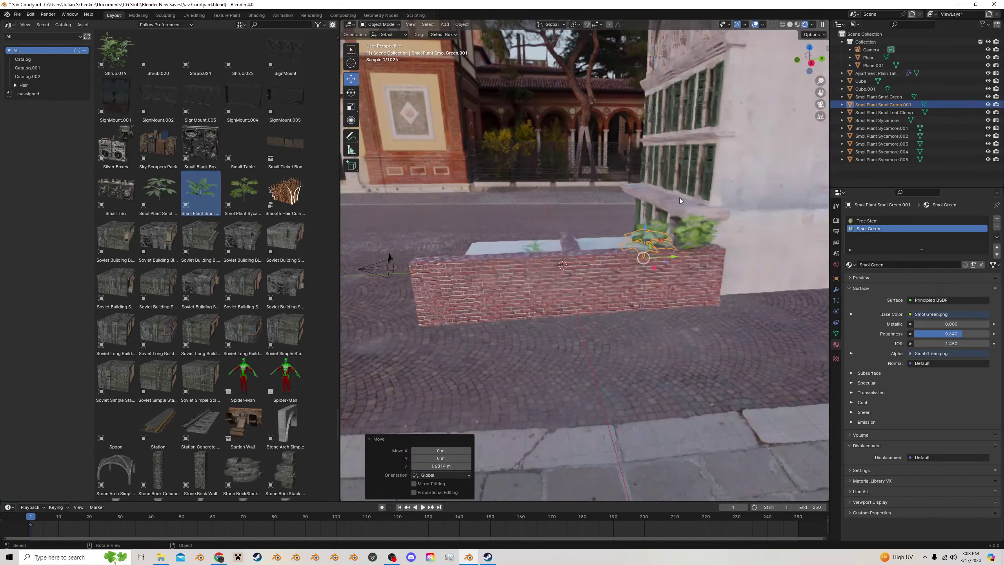
click(640, 258)
middle_drag(648, 282, 741, 275)
Move the Smol Green copy about -0.66 m along X onto the tall wall, then about -0.09 m more from the camera view
key(g)
key(x)
click(714, 223)
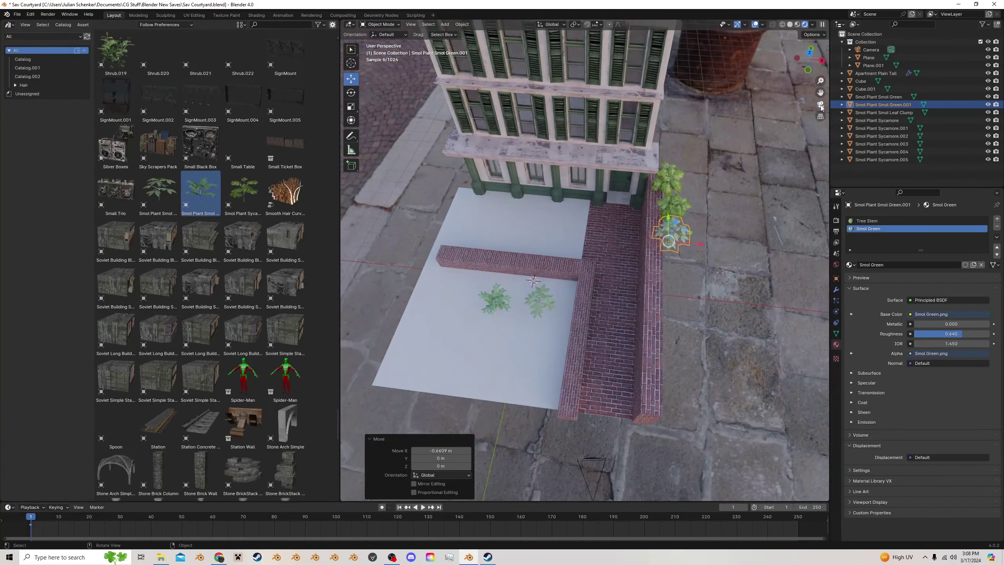
click(820, 106)
key(g)
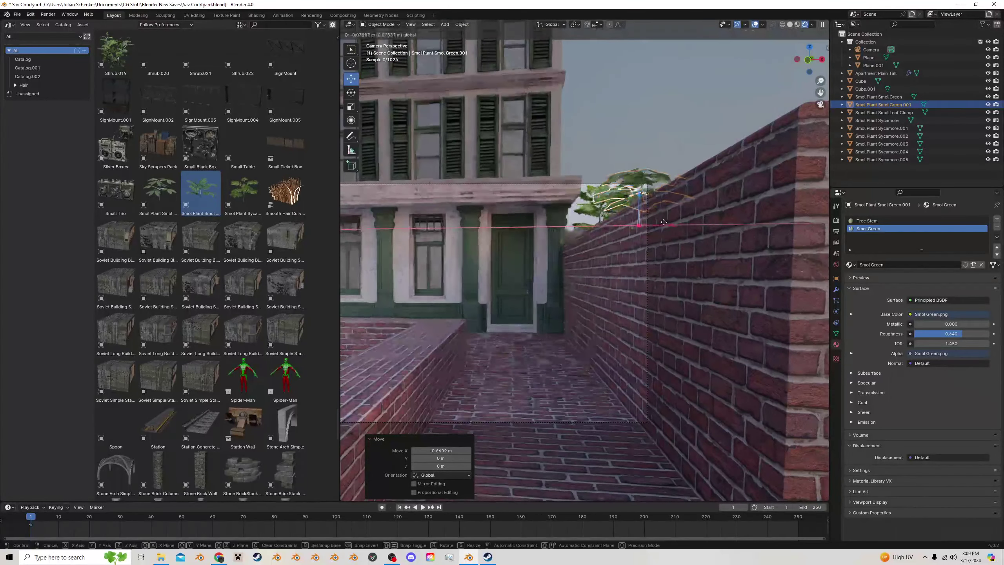
click(663, 223)
scroll(656, 214, up, 2)
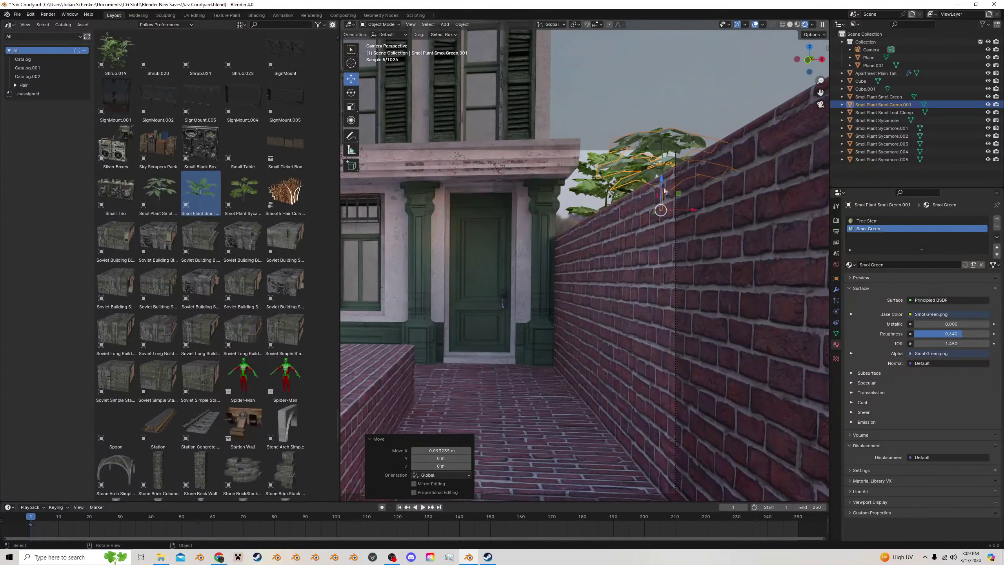
Make a linked duplicate of the wall-top Smol Green and move it about 4.9 m along Y to the building end
middle_drag(665, 191, 649, 243)
key(alt+d)
right_click(650, 242)
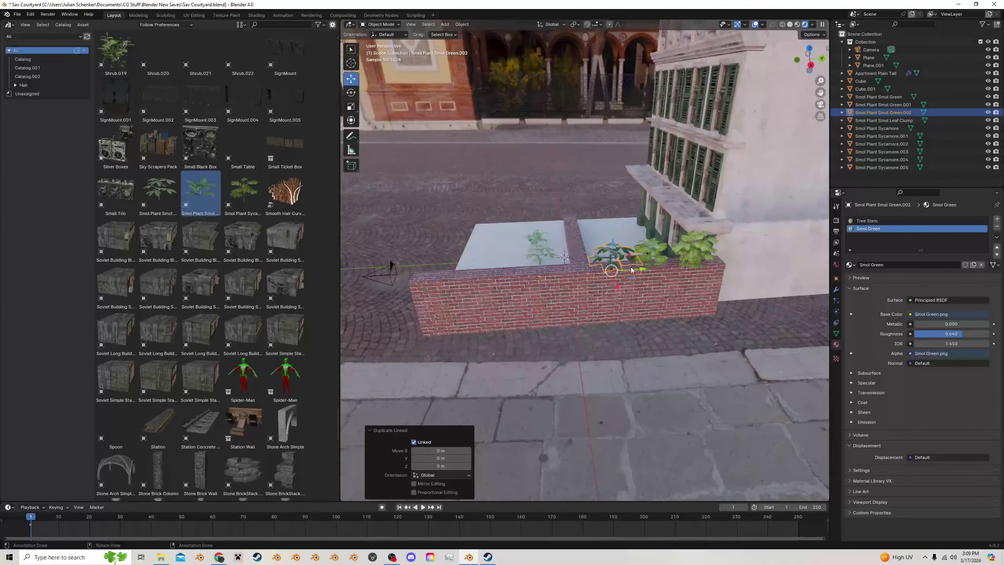
drag(632, 270, 691, 269)
Rotate the new Smol Green duplicate about Z, enlarge it by about 1.25 and adjust its height at the wall's building end
middle_drag(692, 269, 708, 258)
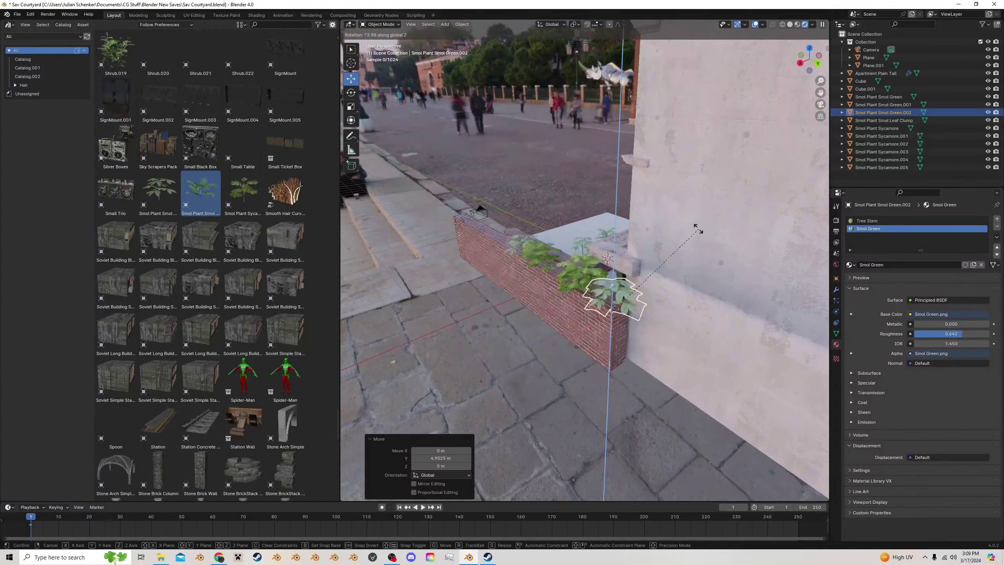
click(660, 208)
click(692, 195)
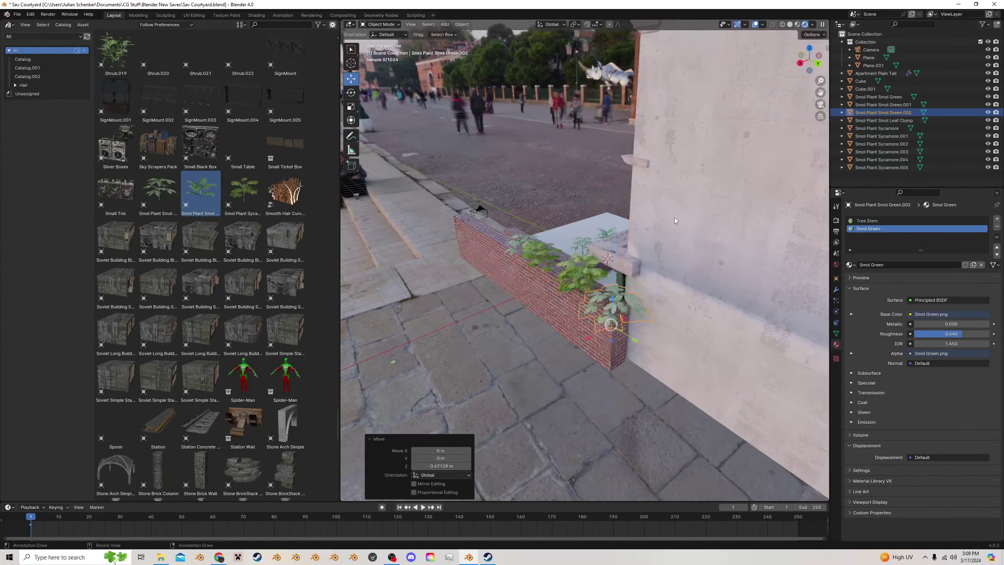
click(819, 105)
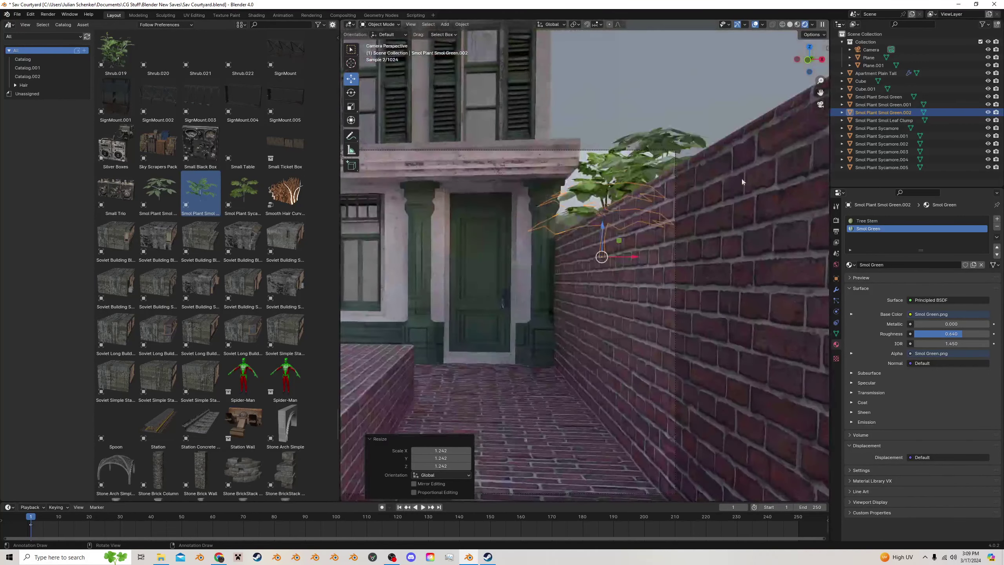
key(g)
key(z)
click(632, 202)
Inspect the wall-top plants from the camera view and save the file
scroll(632, 203, down, 3)
click(649, 163)
scroll(651, 190, up, 6)
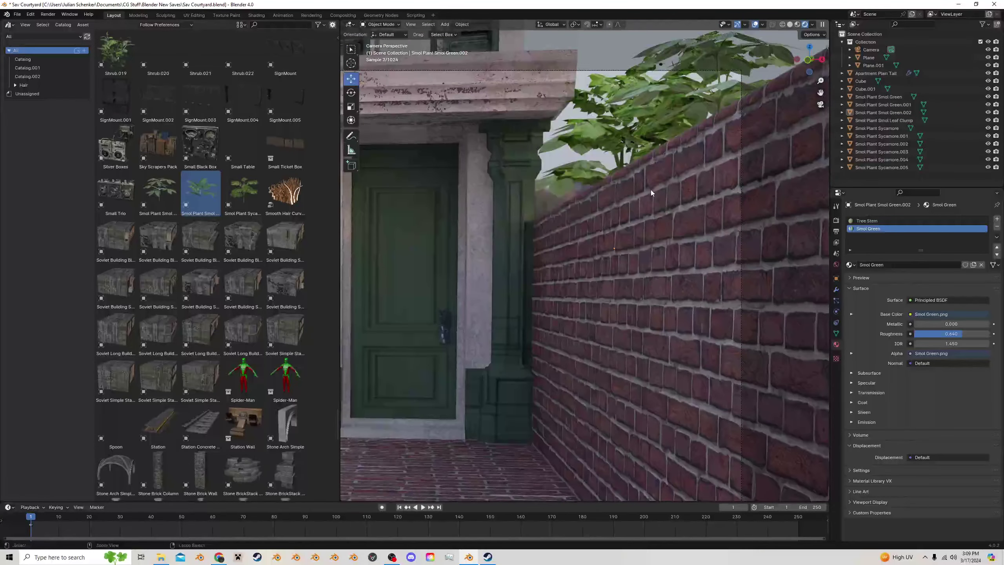
scroll(651, 189, down, 8)
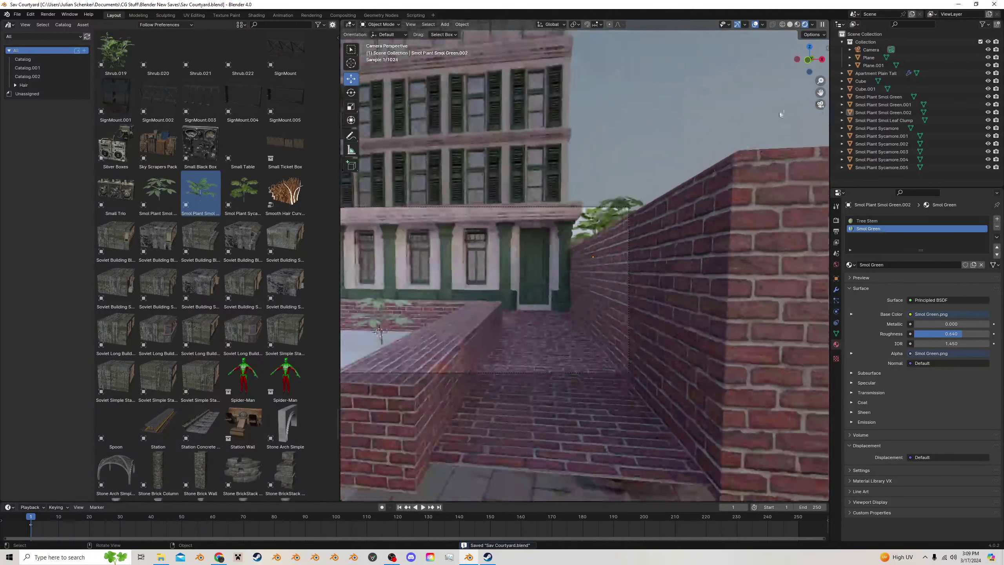
drag(821, 93, 833, 95)
Make linked duplicates of the selected Smol Green and sycamores on the tall wall and move them about -3.79 m along Y, away from the building
click(820, 104)
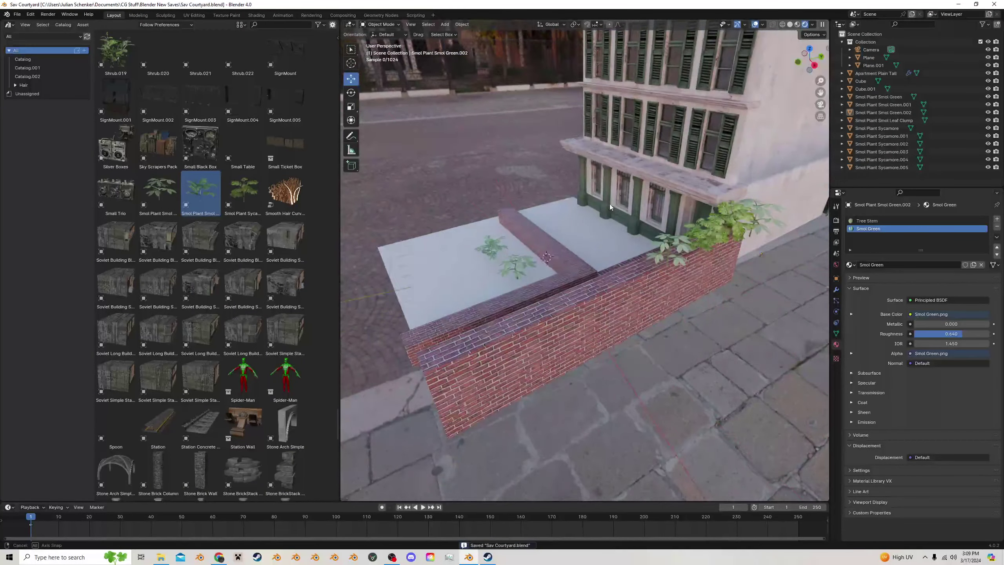
middle_drag(699, 256, 679, 246)
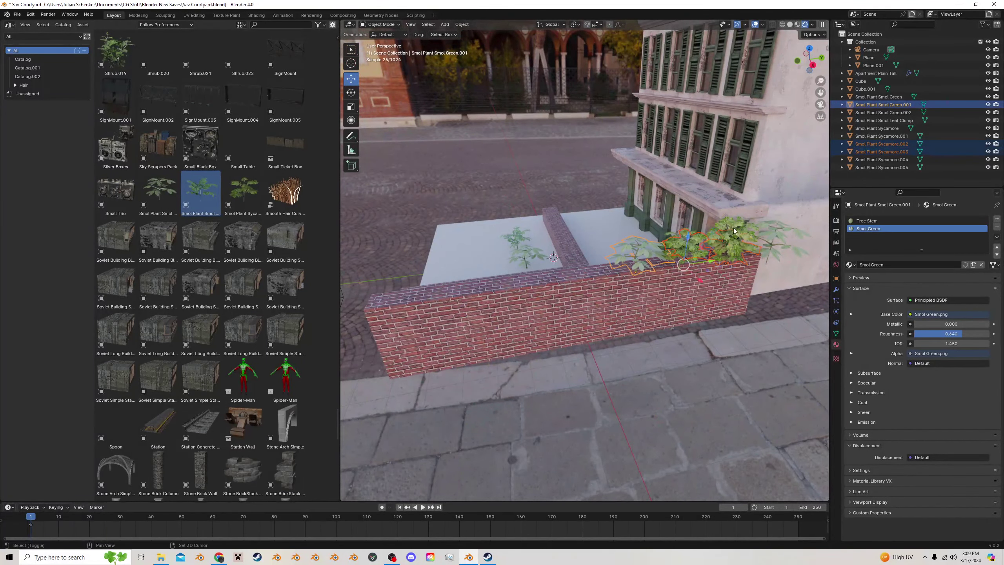
key(alt+d)
key(Escape)
drag(721, 256, 602, 268)
click(821, 105)
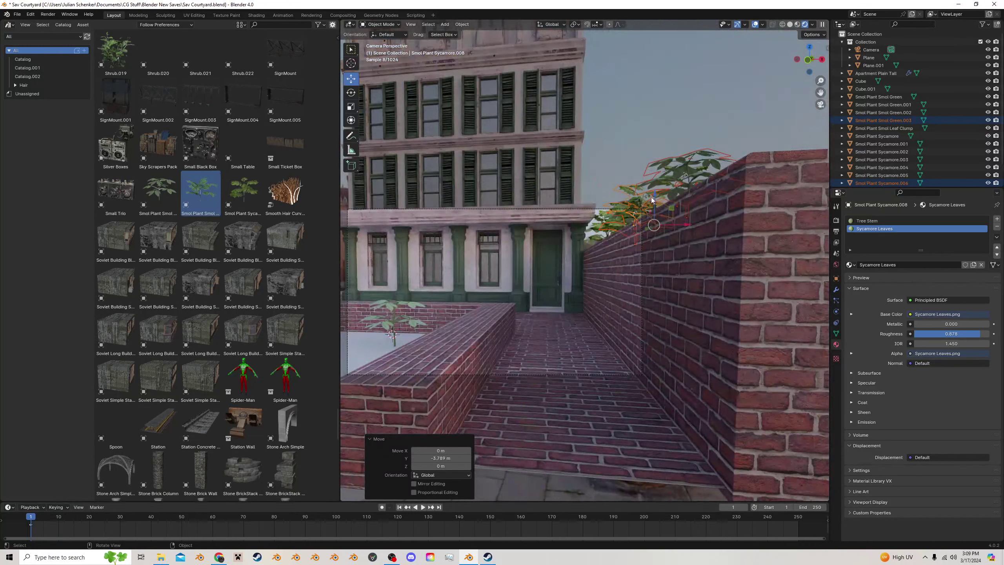
click(581, 208)
click(594, 209)
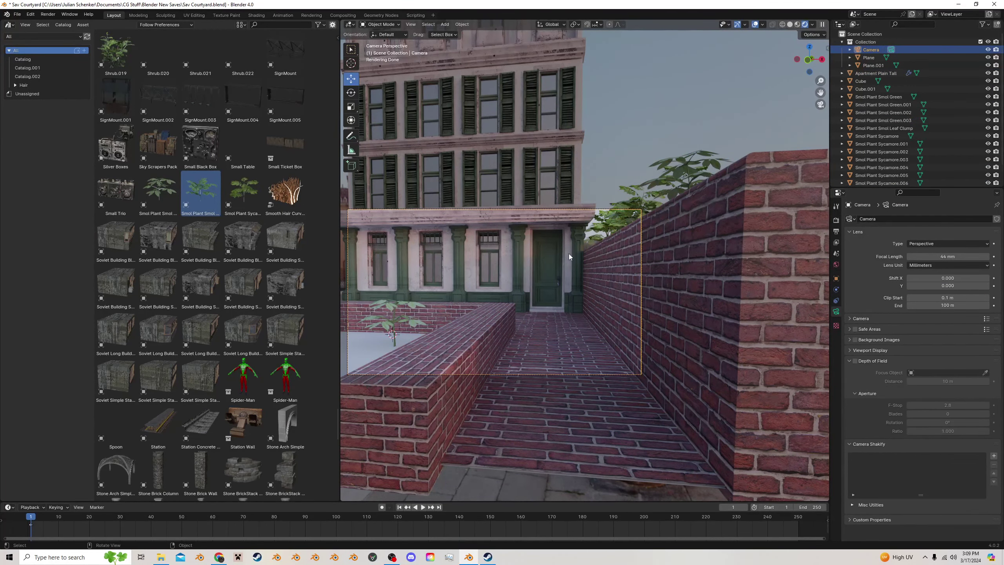
scroll(573, 251, up, 1)
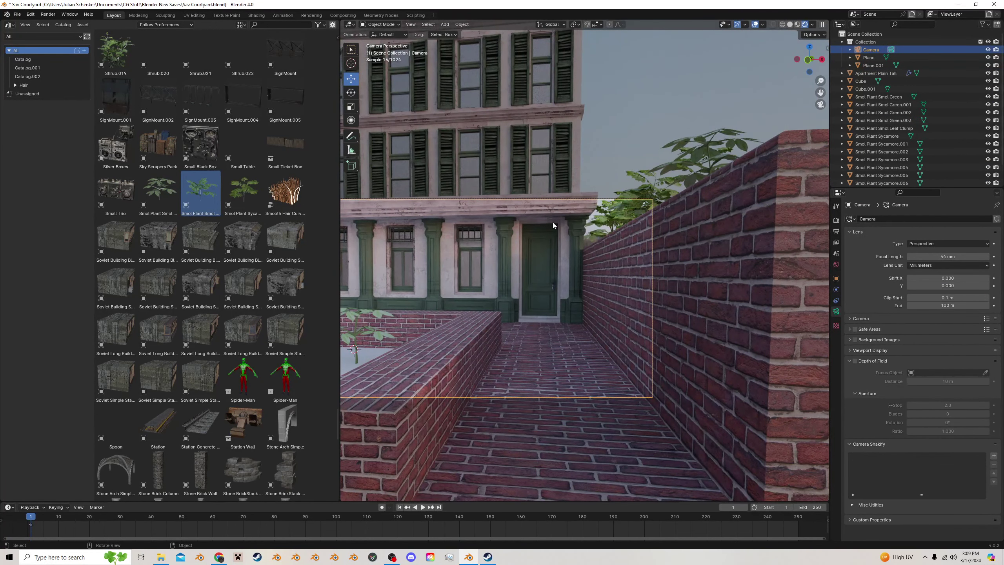
Move the ground Smol Green plant along X to the inner corner beside the low brick wall
drag(824, 95, 945, 74)
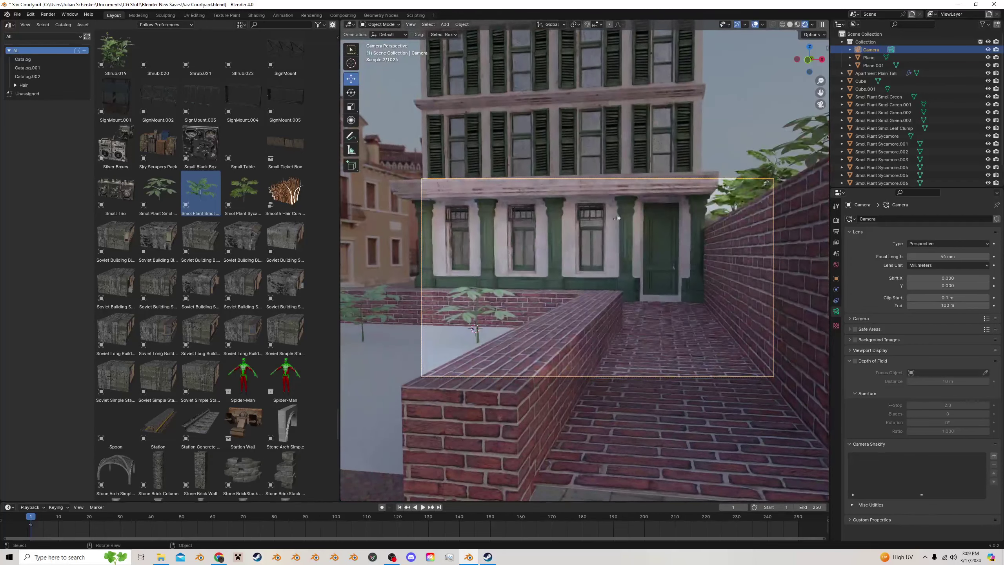
click(508, 300)
scroll(513, 310, down, 5)
middle_drag(508, 300, 534, 325)
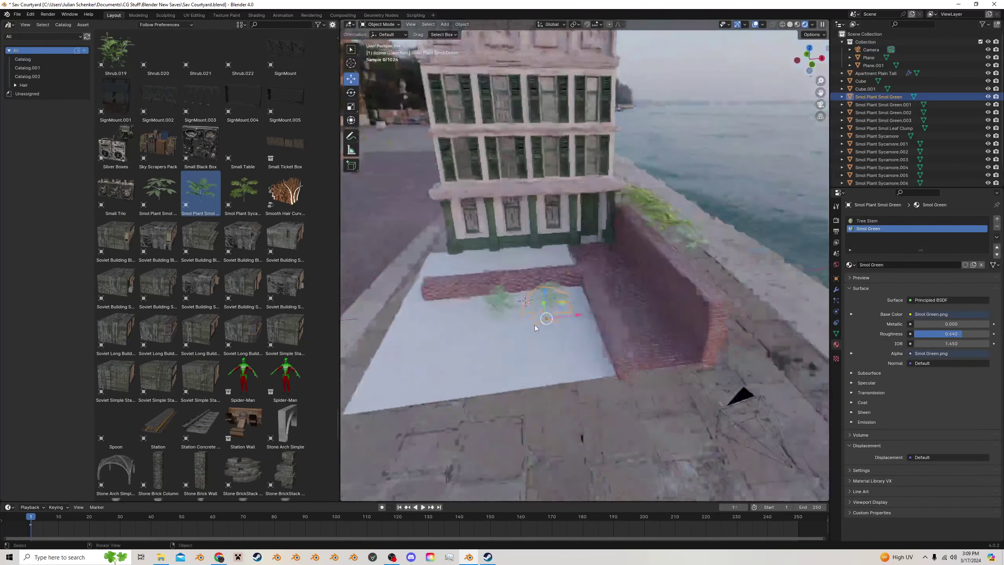
scroll(530, 345, up, 4)
Make a linked duplicate of the ground Smol Green, raise it about 0.8 m along Z and rotate it about 74° about Z
key(alt+d)
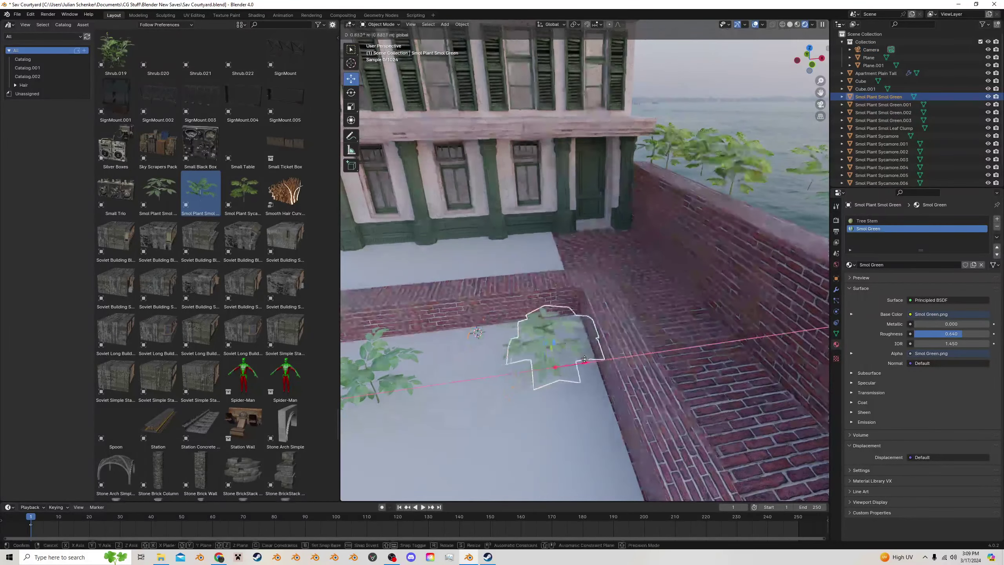
key(z)
click(588, 324)
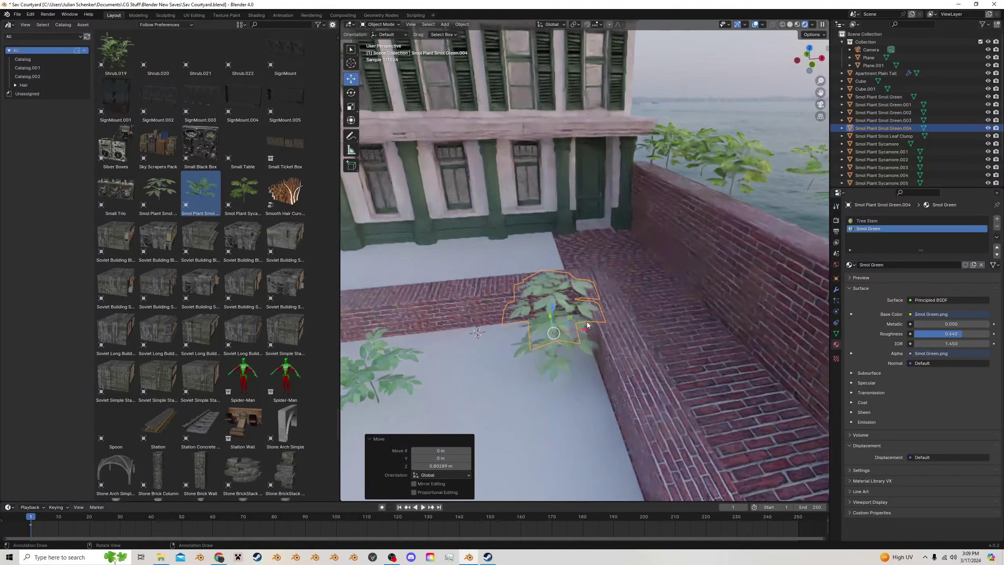
key(r)
key(z)
click(556, 269)
Make another linked duplicate of the raised Smol Green, place it between the two, resize it and rotate it about 102° about Z
middle_drag(569, 296, 571, 285)
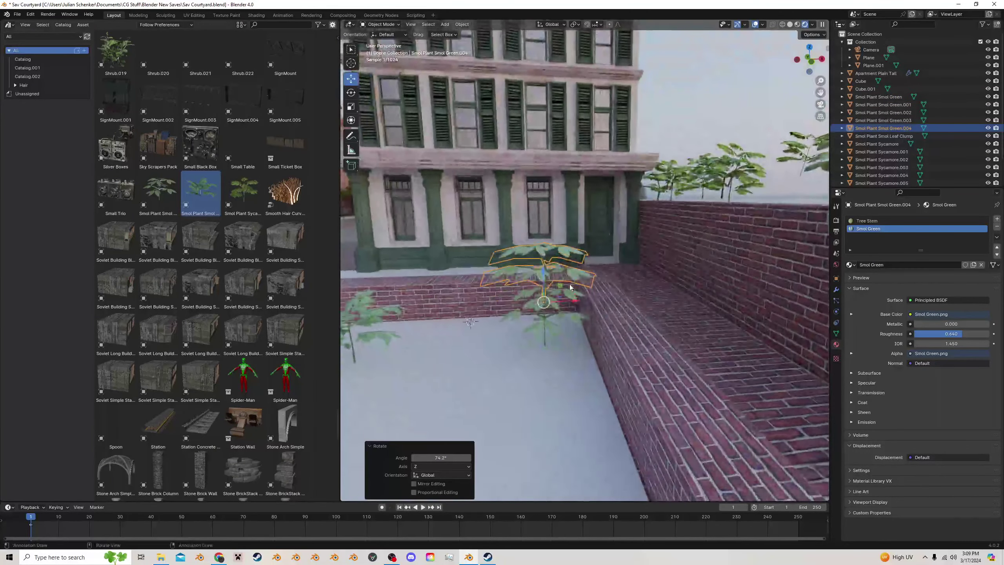
key(alt+d)
click(598, 304)
key(r)
key(z)
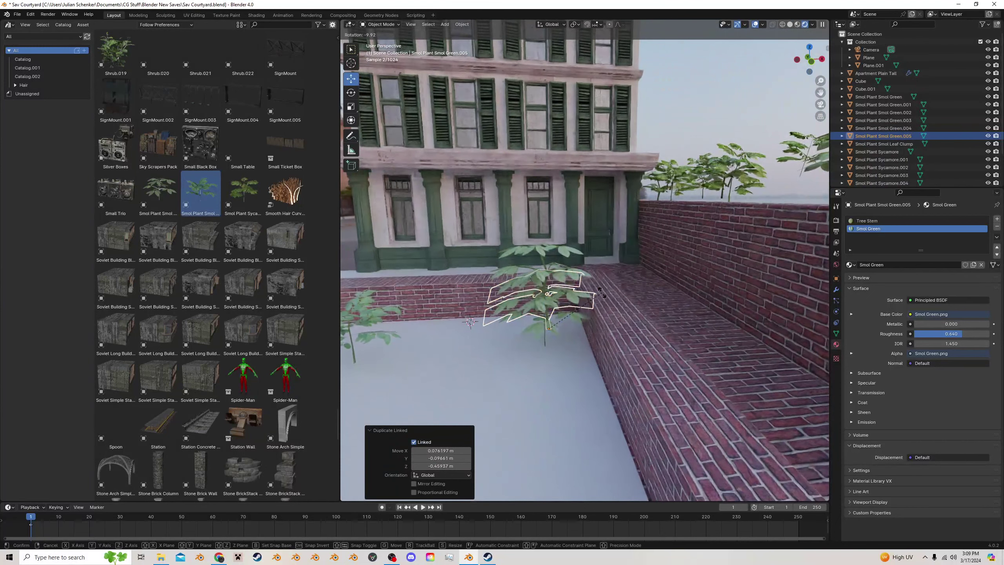
click(602, 296)
key(s)
click(602, 296)
key(r)
key(z)
click(679, 184)
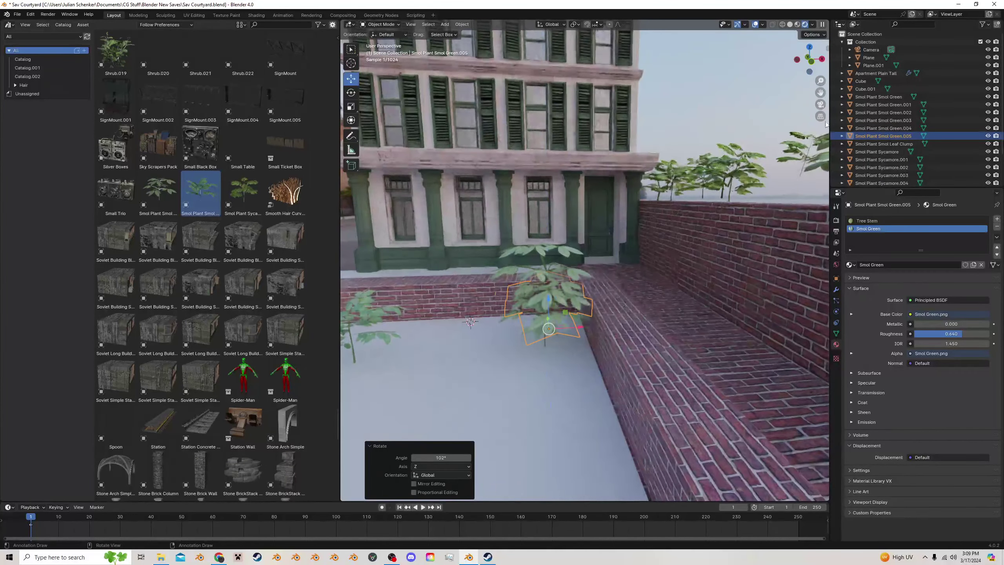
Move the ground Smol Leaf Clump about 5.24 m along X, bring it forward along Y beside the low wall and rotate it about Z
key(KP_0)
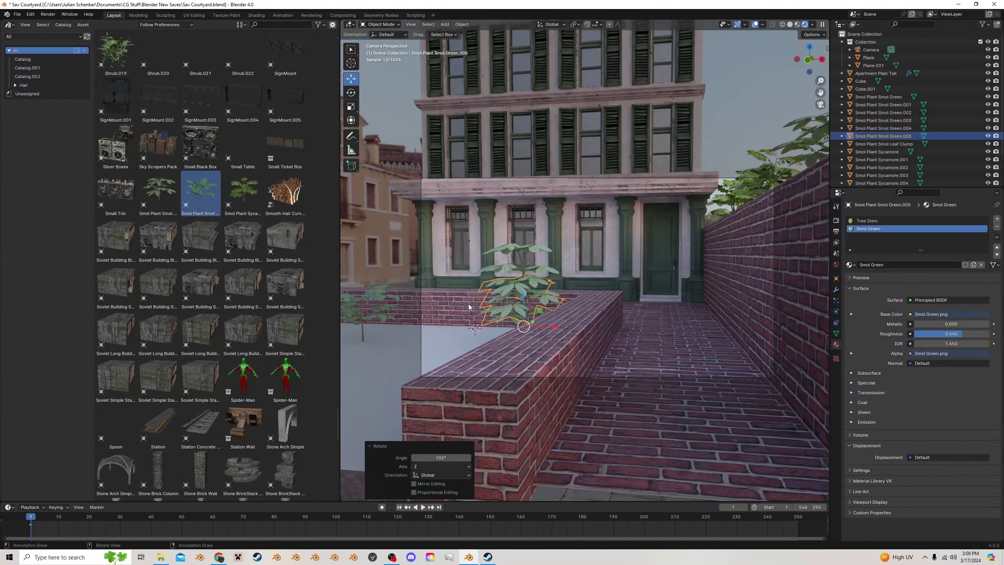
click(379, 301)
key(KP_0)
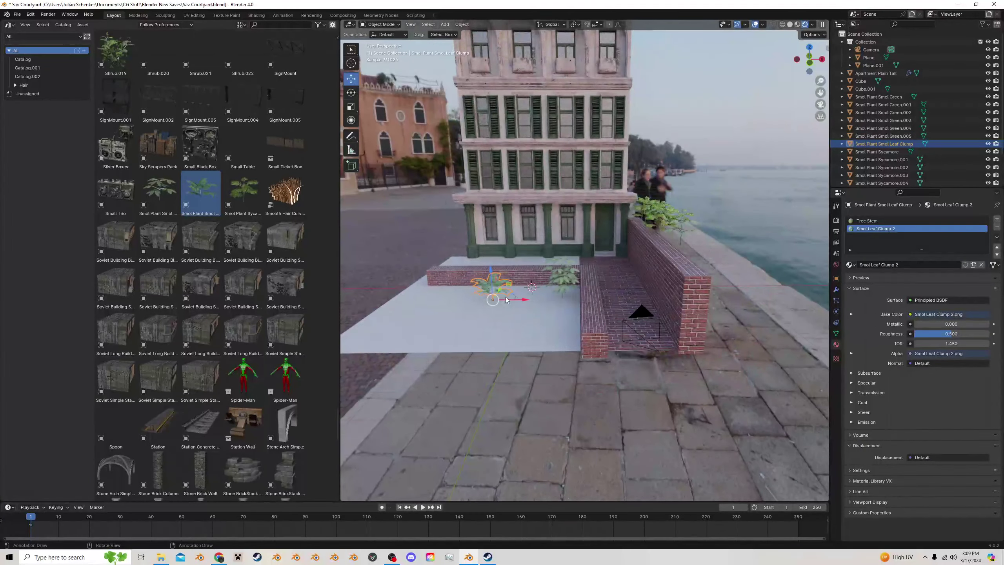
drag(506, 299, 581, 282)
middle_drag(581, 283, 585, 319)
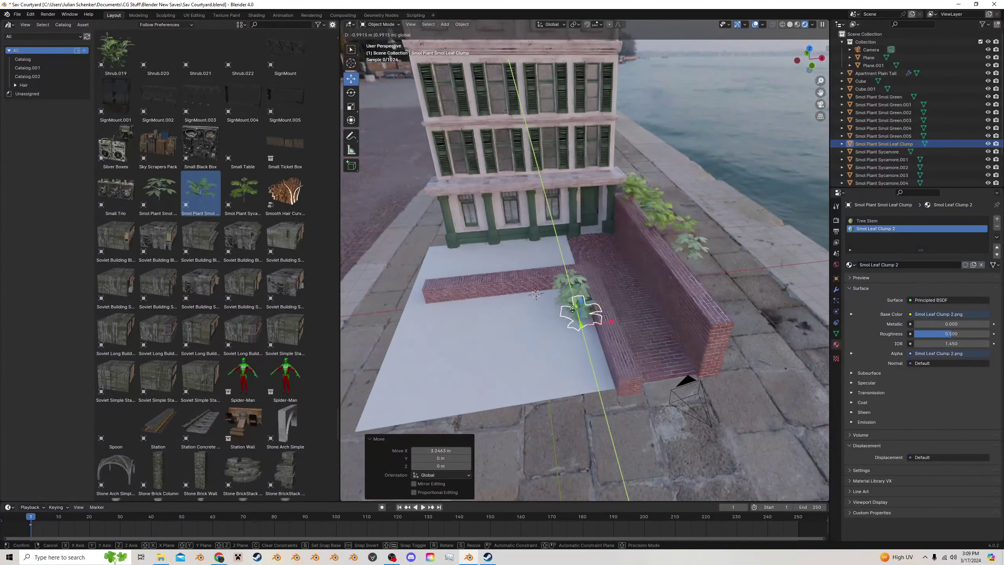
click(575, 313)
key(r)
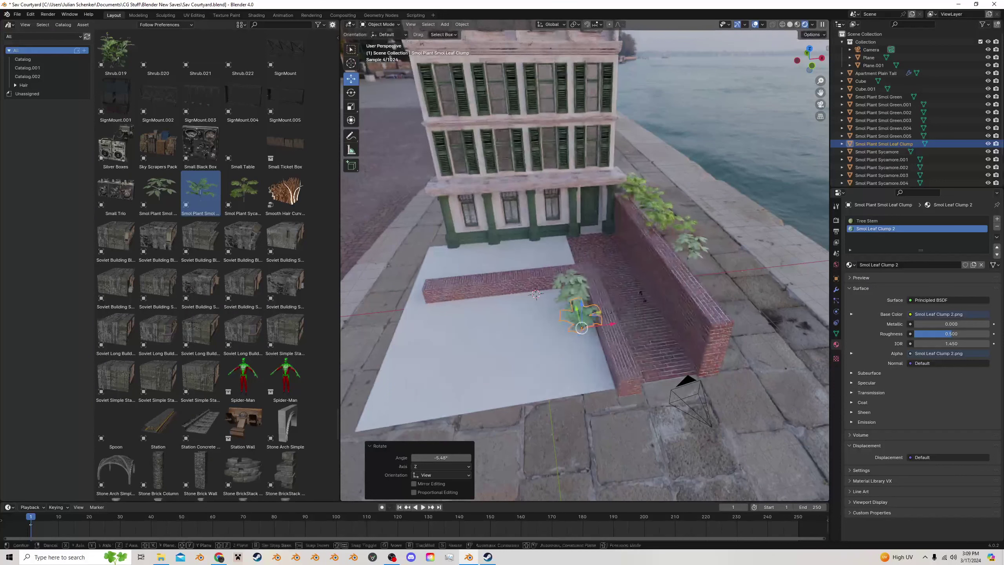
click(573, 259)
Make a linked duplicate of the Smol Leaf Clump slightly above the original and rotate it about 55° about Z
middle_drag(602, 285, 602, 282)
scroll(602, 283, up, 4)
key(alt+d)
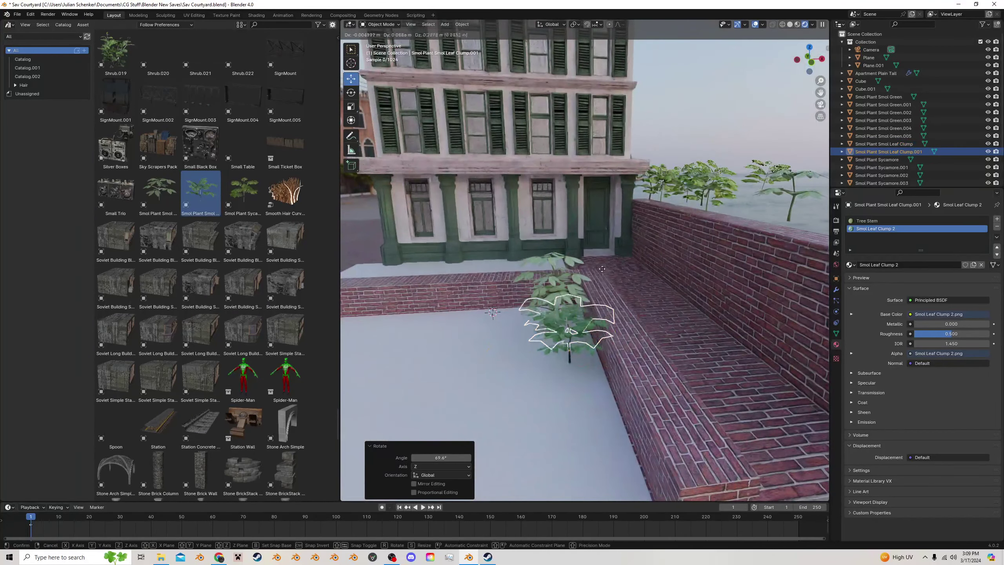
click(610, 261)
key(r)
key(z)
click(531, 234)
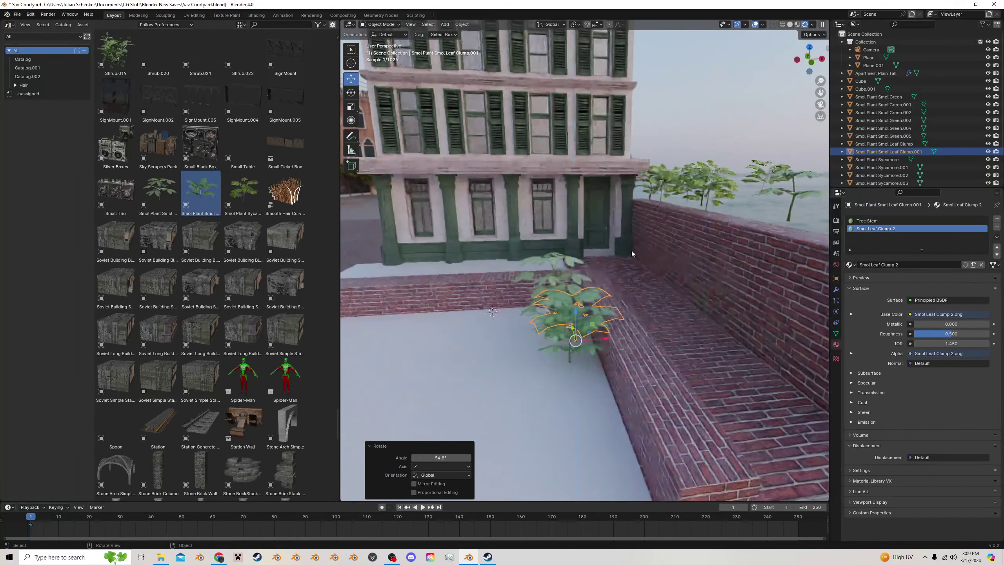
click(820, 104)
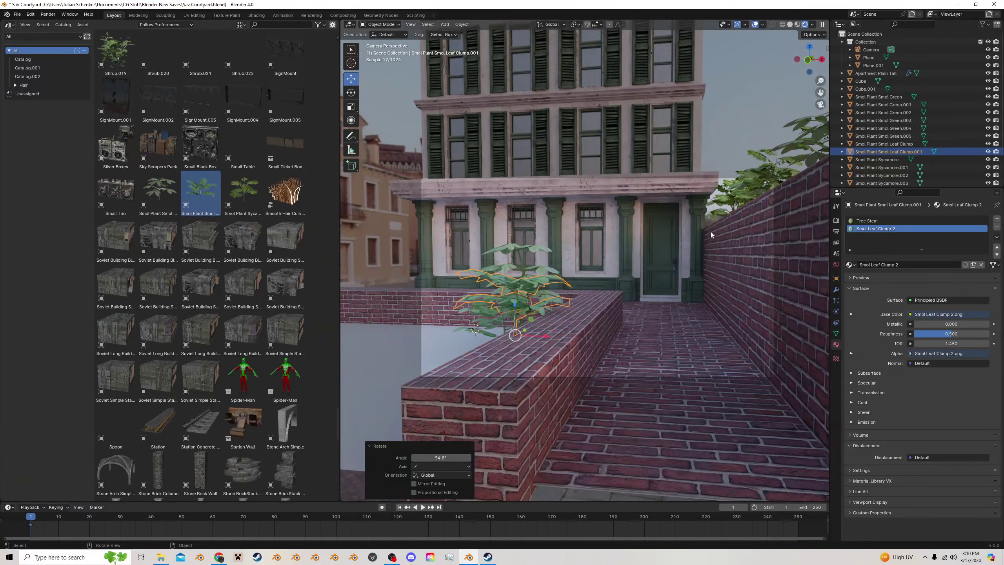
Make a linked duplicate of a sycamore on the tall wall and bring it down to the white ground by the low wall
middle_drag(710, 233, 708, 251)
click(712, 195)
key(alt+d)
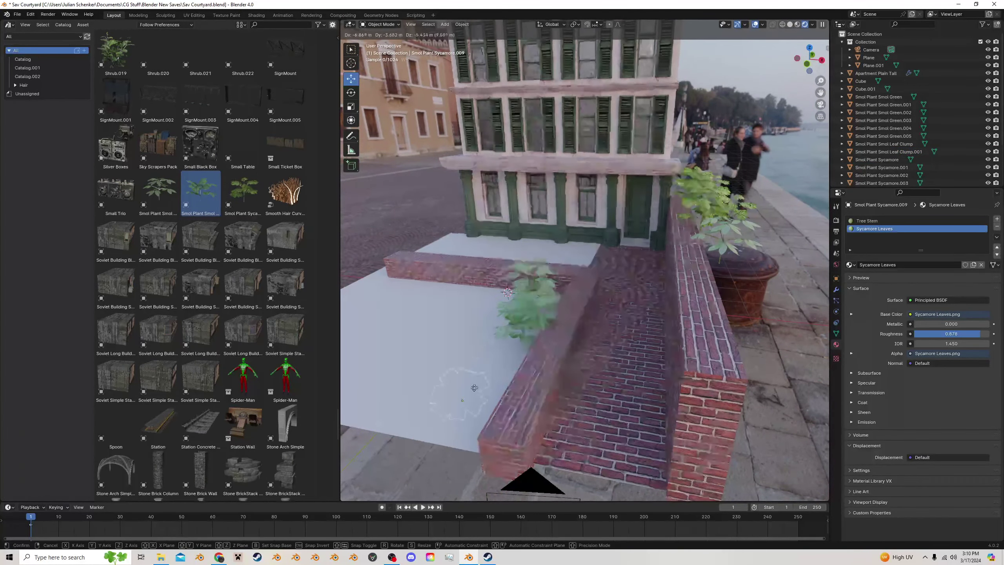
click(504, 371)
middle_drag(504, 372, 530, 352)
key(g)
key(z)
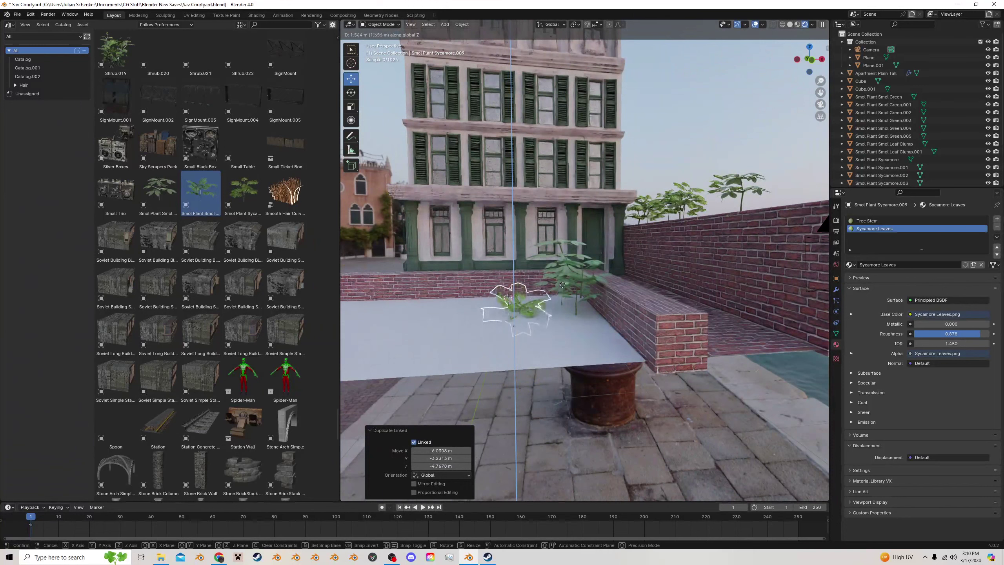
click(562, 280)
Shift the new sycamore along X and forward along Y to the front of the low wall, and raise it slightly
middle_drag(562, 280, 528, 325)
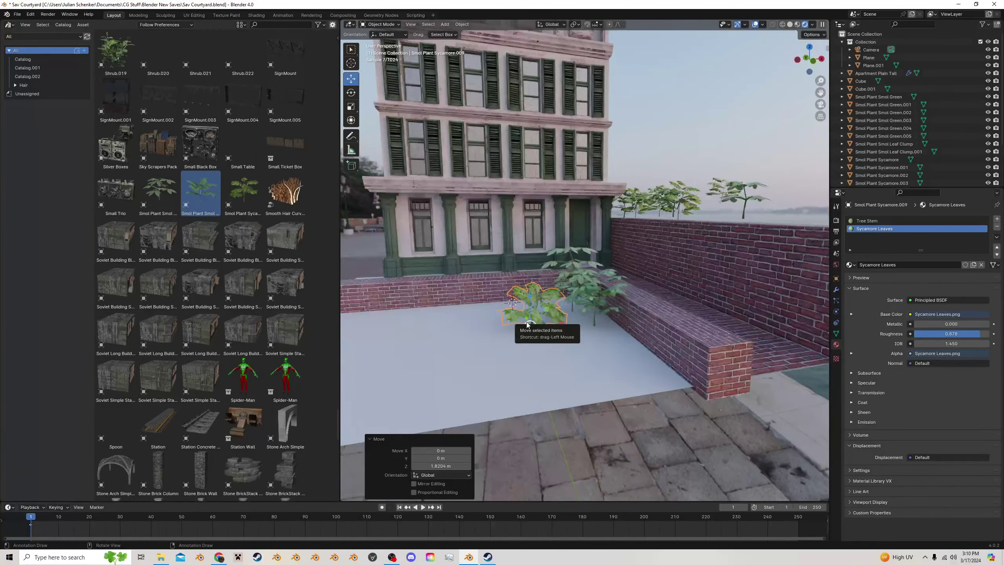
key(g)
key(y)
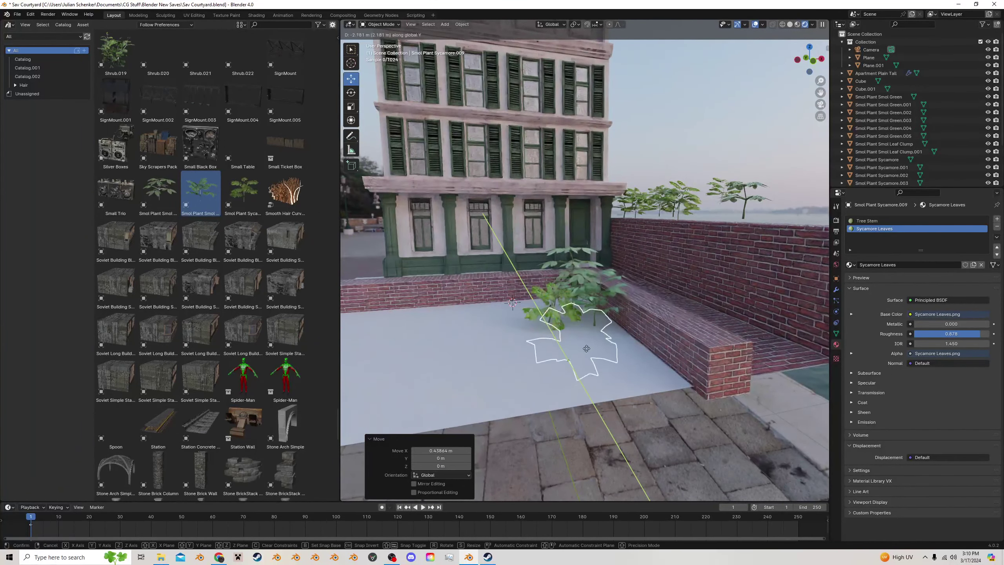
click(599, 357)
key(g)
key(z)
click(599, 334)
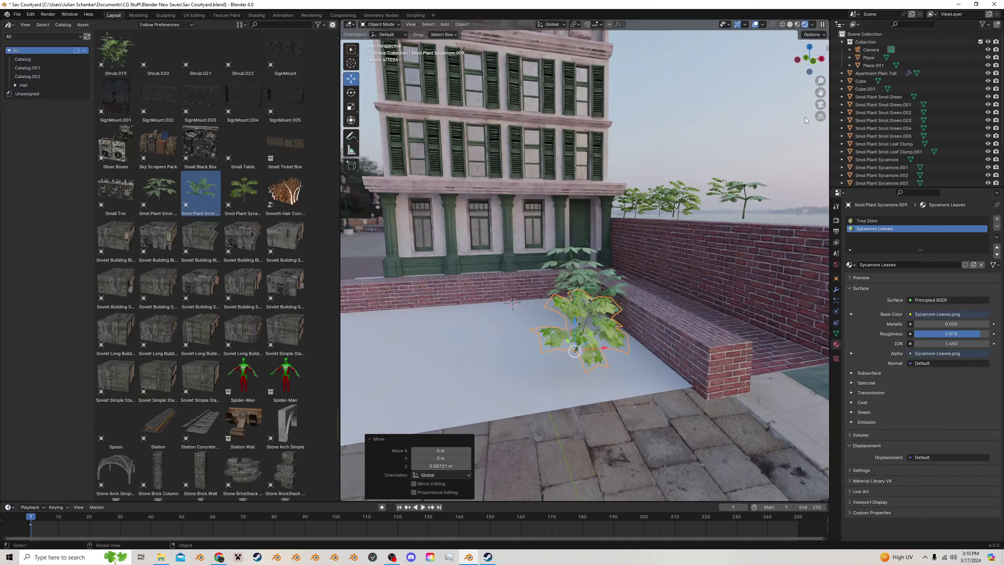
Nudge the front sycamore along X, make a linked duplicate just above it and rotate the duplicate about 58° about Z
click(819, 104)
drag(413, 376, 457, 376)
key(shift+d)
click(466, 337)
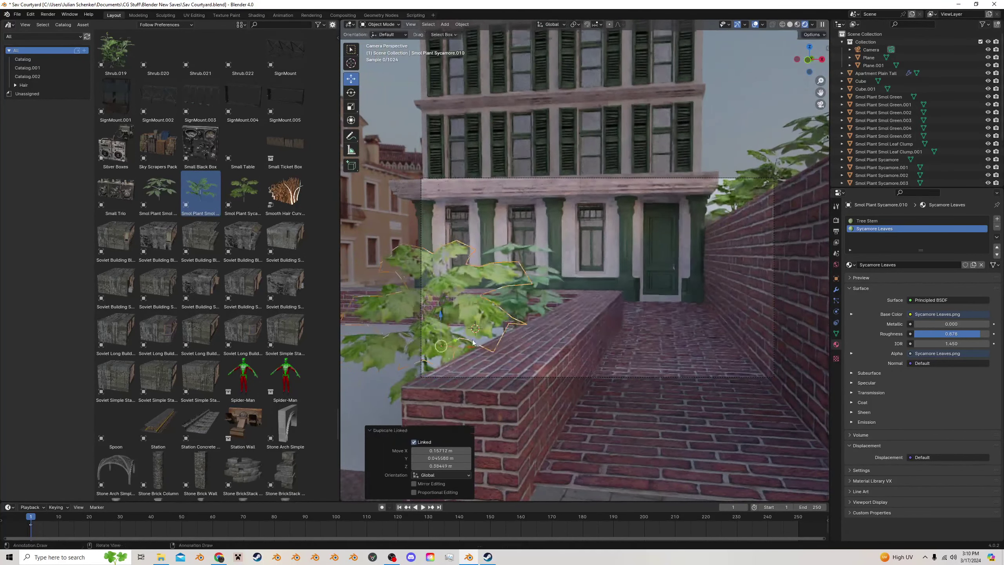
key(r)
key(z)
click(470, 283)
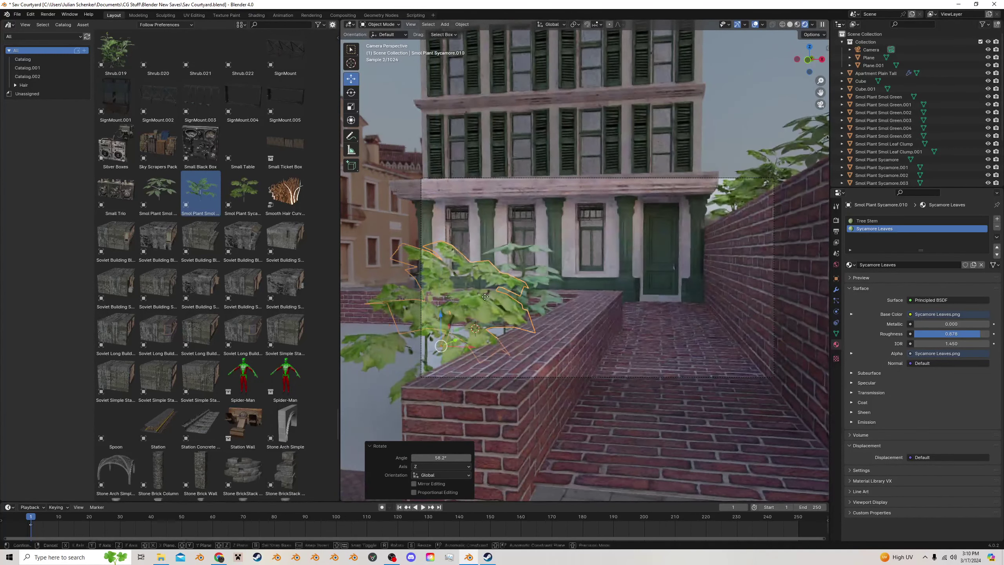
Lower the duplicated sycamore slightly along Z and move it about -0.35 m along X
key(g)
key(z)
click(465, 301)
key(g)
key(x)
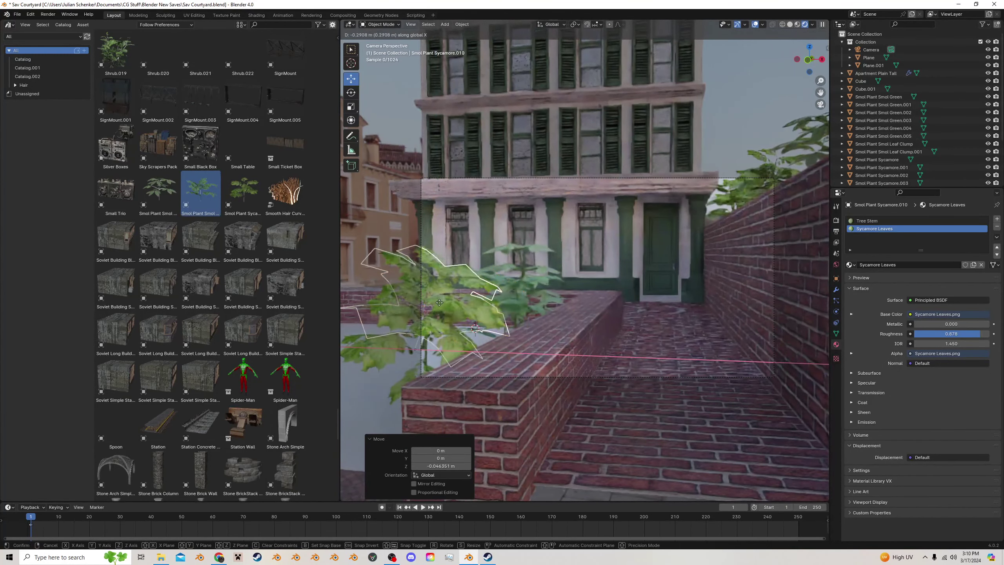
click(434, 308)
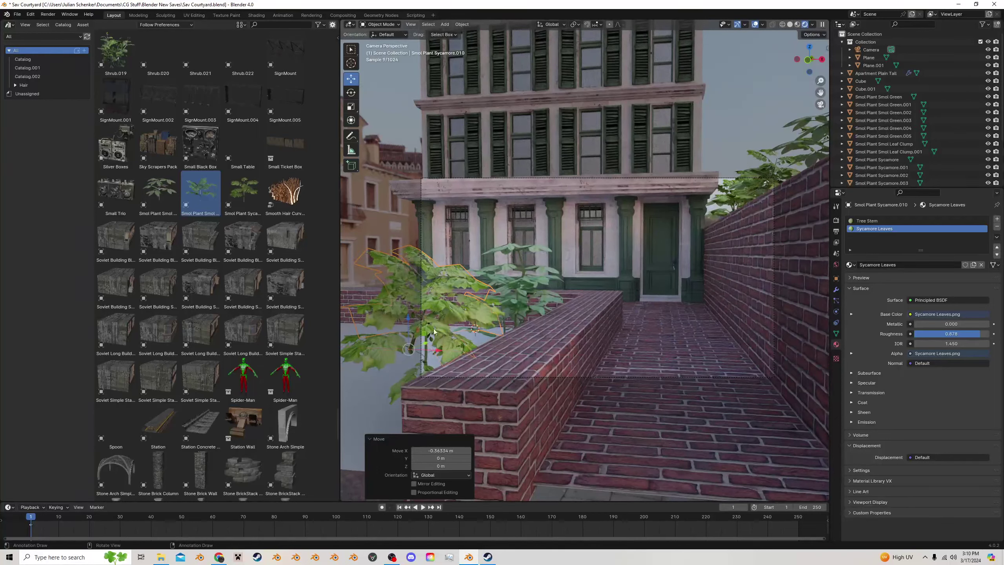
Make a linked duplicate of the lower front sycamore about 0.47 m higher and rotate it
click(443, 348)
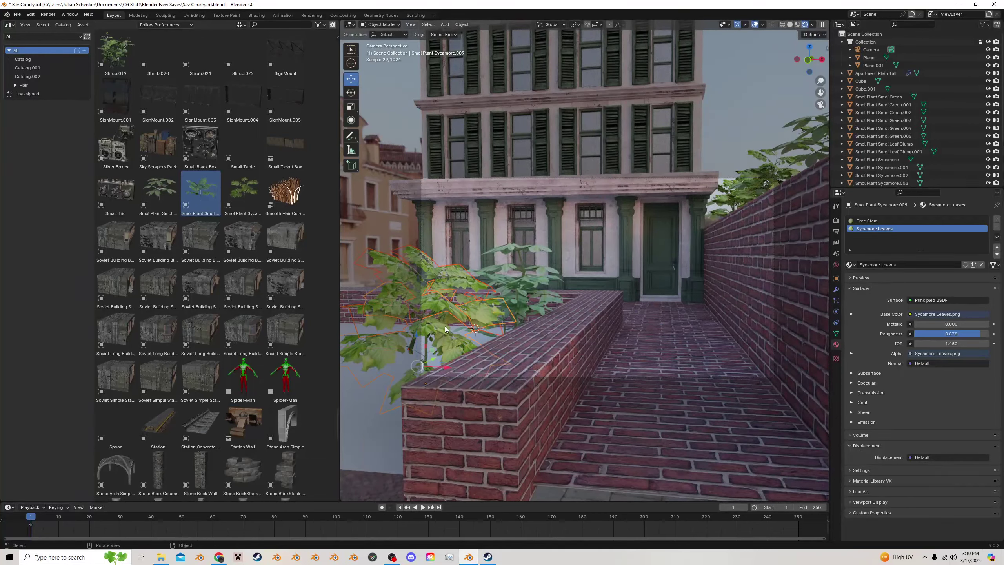
click(455, 277)
key(shift+d)
click(460, 236)
key(r)
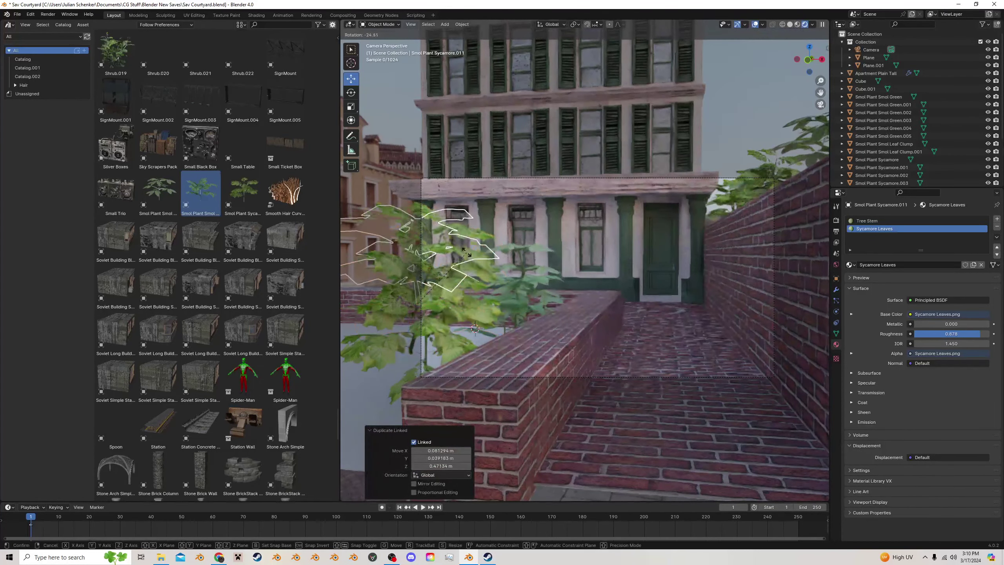
click(465, 251)
Reposition the topmost sycamore, scale it to about 0.918 and rotate it about Z, and save the file
key(g)
click(470, 247)
key(g)
key(z)
click(476, 257)
key(r)
key(z)
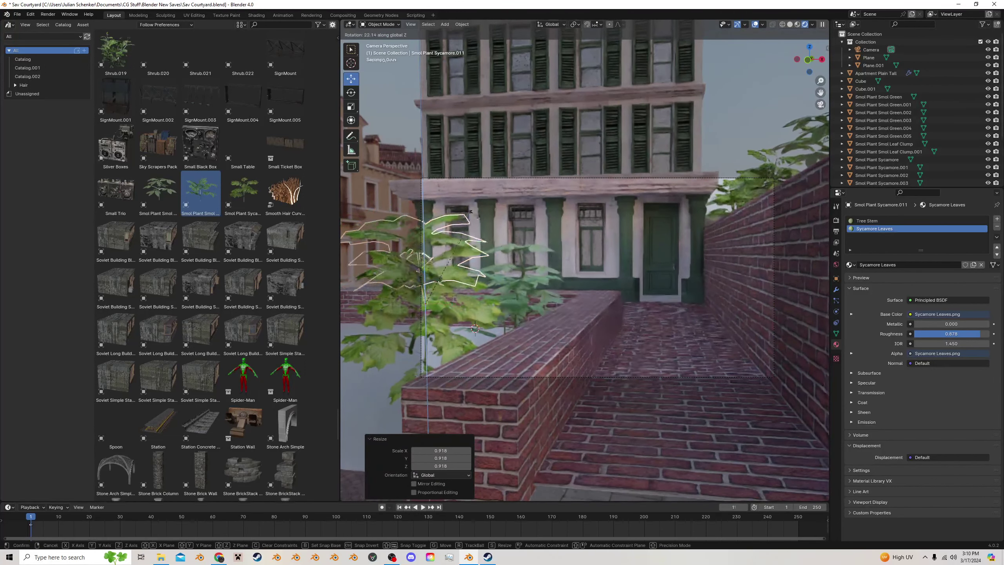
click(402, 223)
click(586, 376)
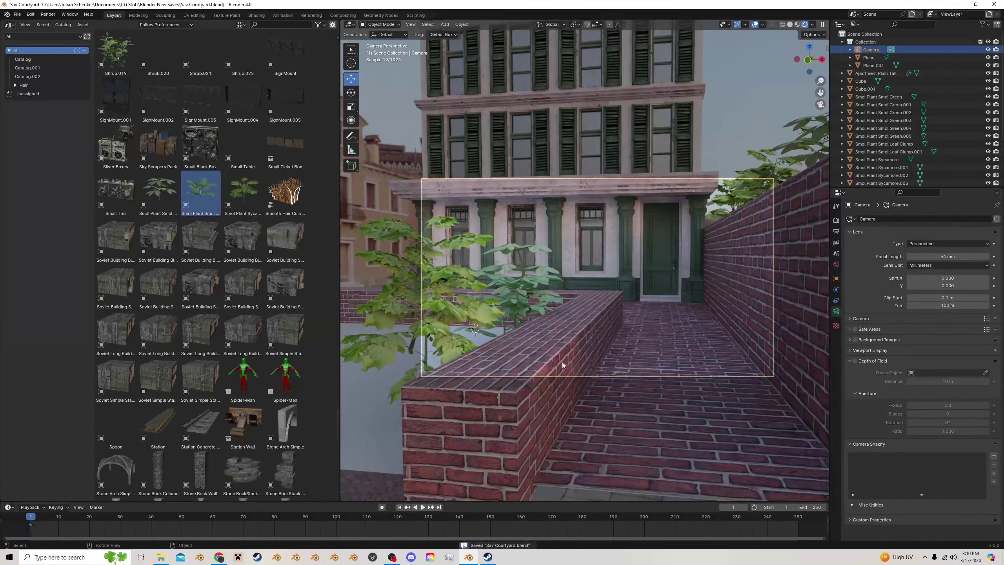
Make linked duplicates of the front sycamore cluster, move them toward the low wall's inner corner and rotate them about 72° about Z
middle_drag(499, 273, 590, 333)
click(622, 346)
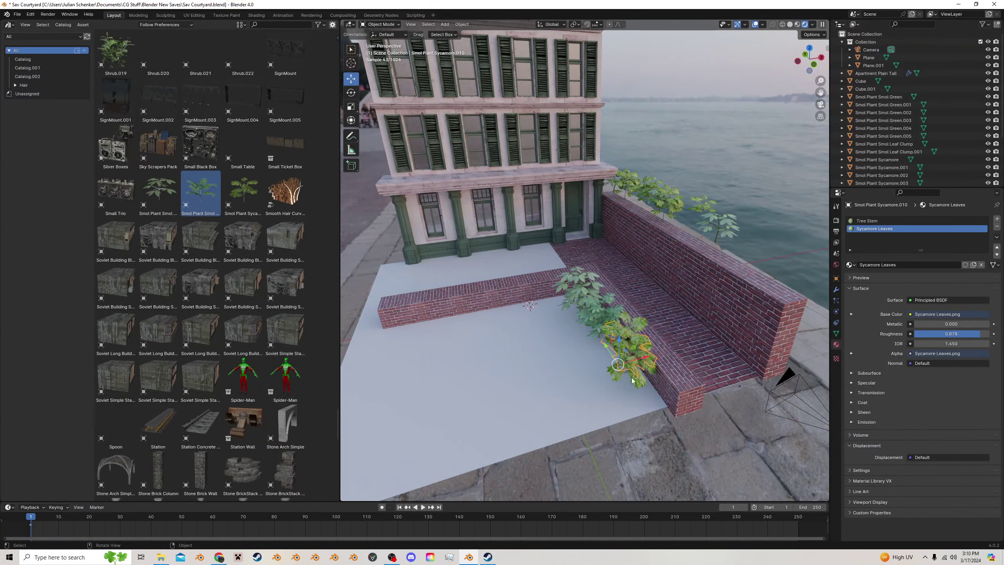
key(shift+d)
right_click(646, 338)
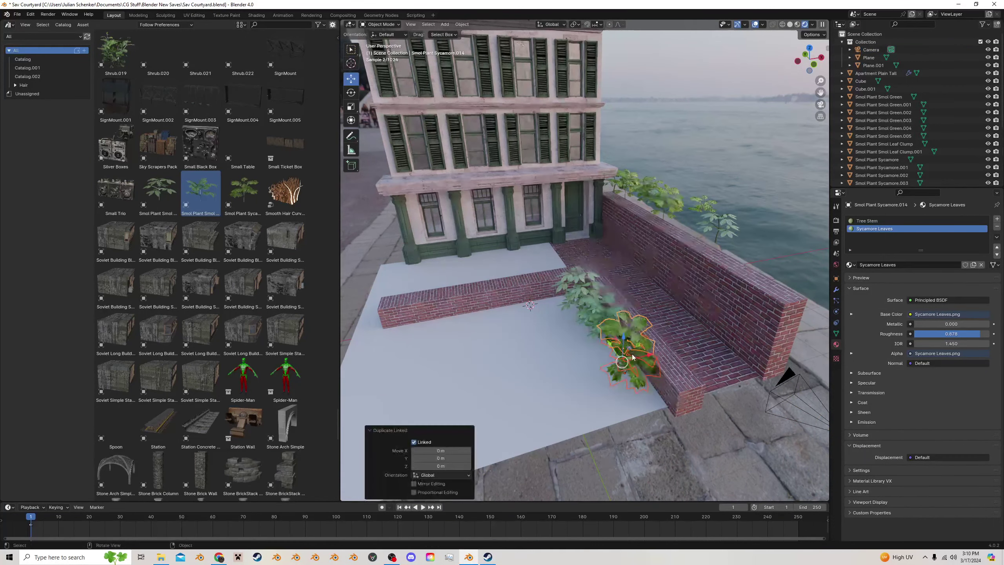
drag(650, 354, 592, 323)
key(r)
key(z)
click(740, 134)
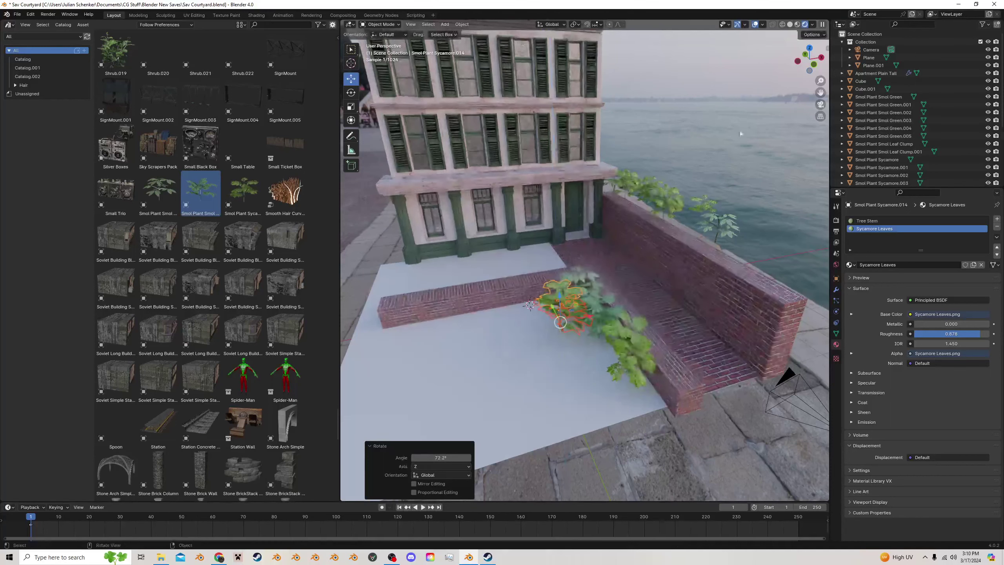
Lower the duplicated sycamore cluster about 0.18 m along Z from the camera view and save the file
click(820, 107)
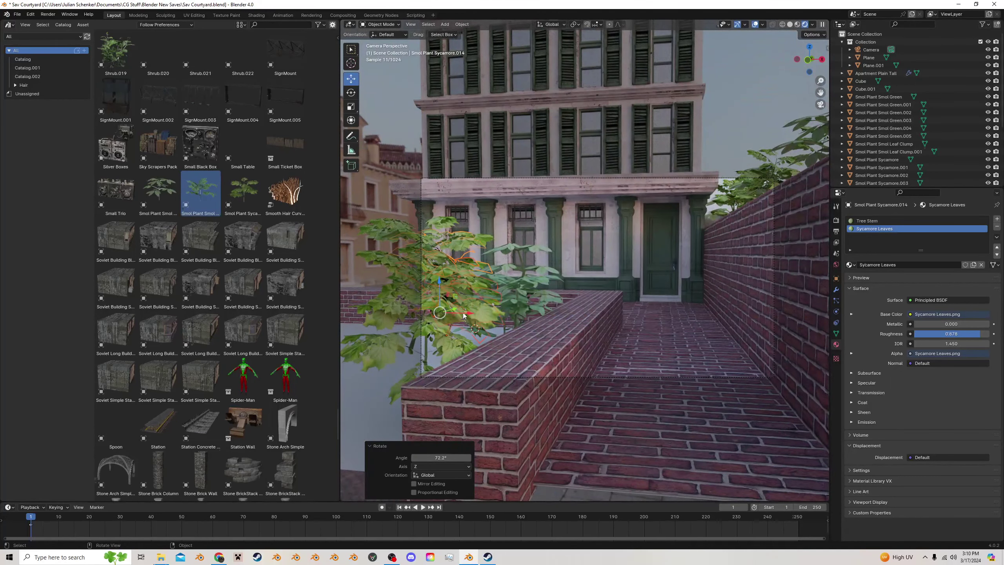
drag(440, 292, 433, 300)
scroll(438, 297, up, 2)
key(ctrl+s)
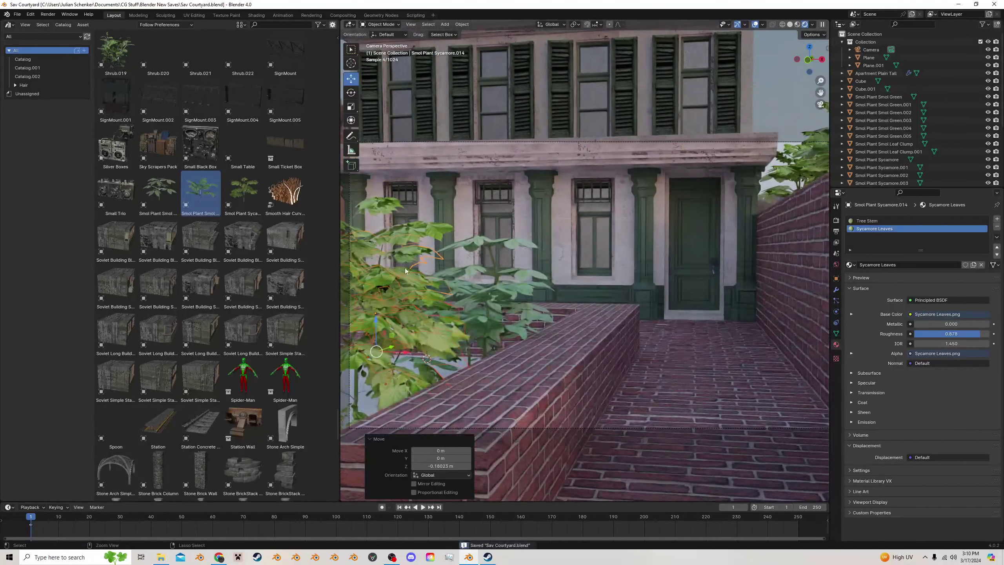
Make a linked duplicate of the green plant near the low wall's inner corner, move it behind the wall and lower it about 0.69 m
middle_drag(426, 277, 490, 326)
scroll(438, 302, down, 3)
scroll(591, 325, up, 2)
click(617, 309)
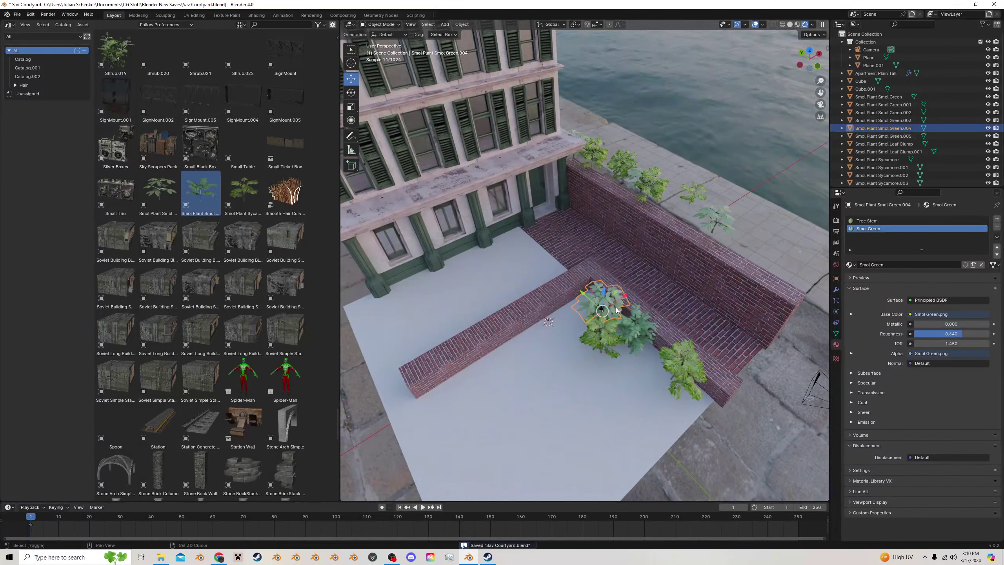
key(alt+d)
click(567, 319)
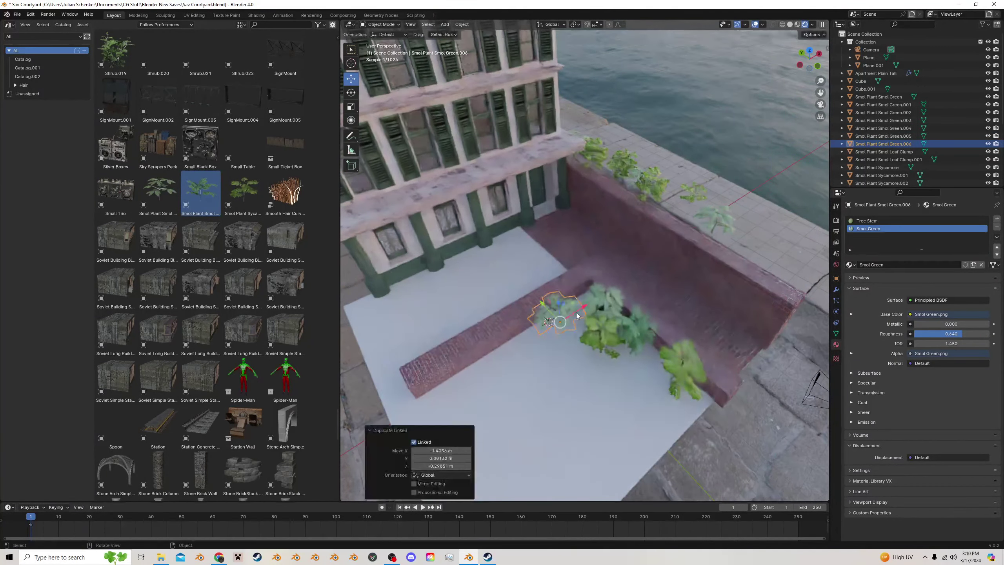
key(KP_0)
key(g)
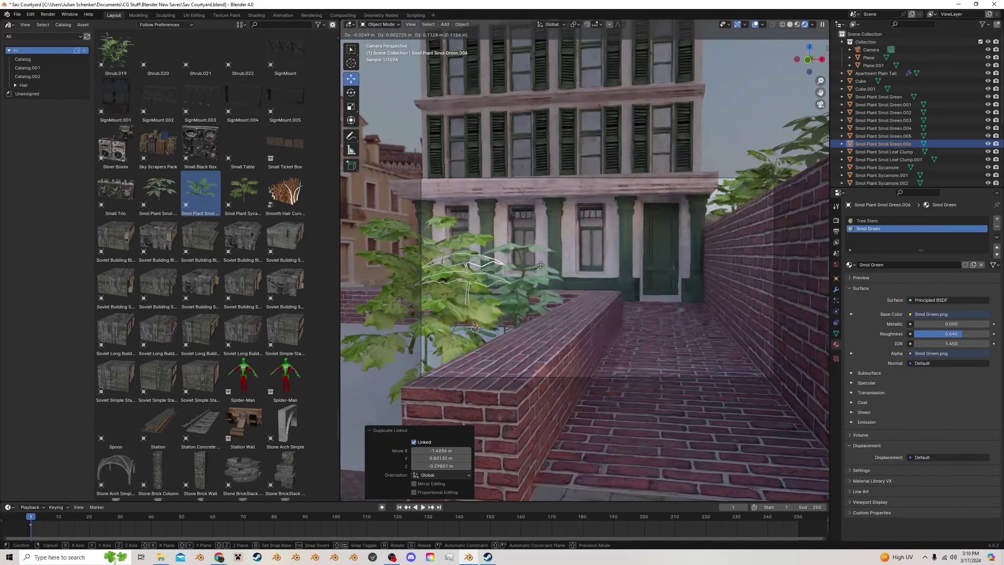
click(540, 272)
Make two more linked duplicates of the small green plant, rotating the last one about -30.2° and scaling it down
key(alt+d)
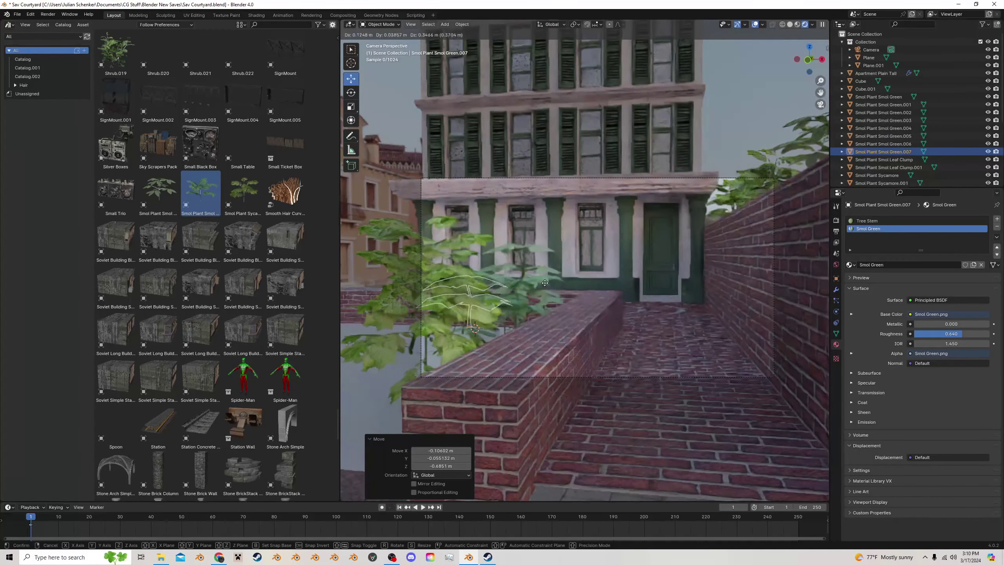
right_click(545, 263)
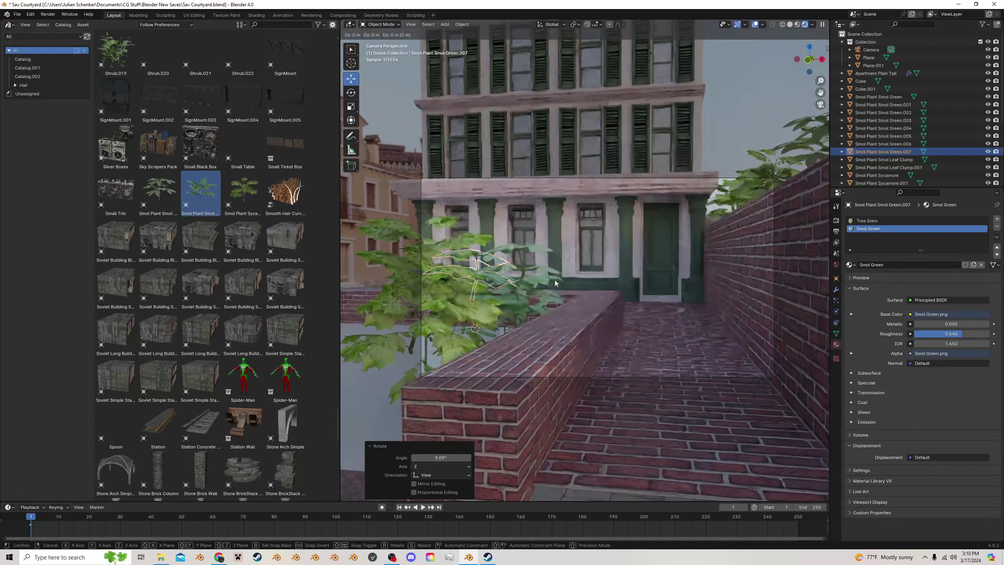
key(alt+d)
click(537, 243)
key(r)
click(520, 200)
key(s)
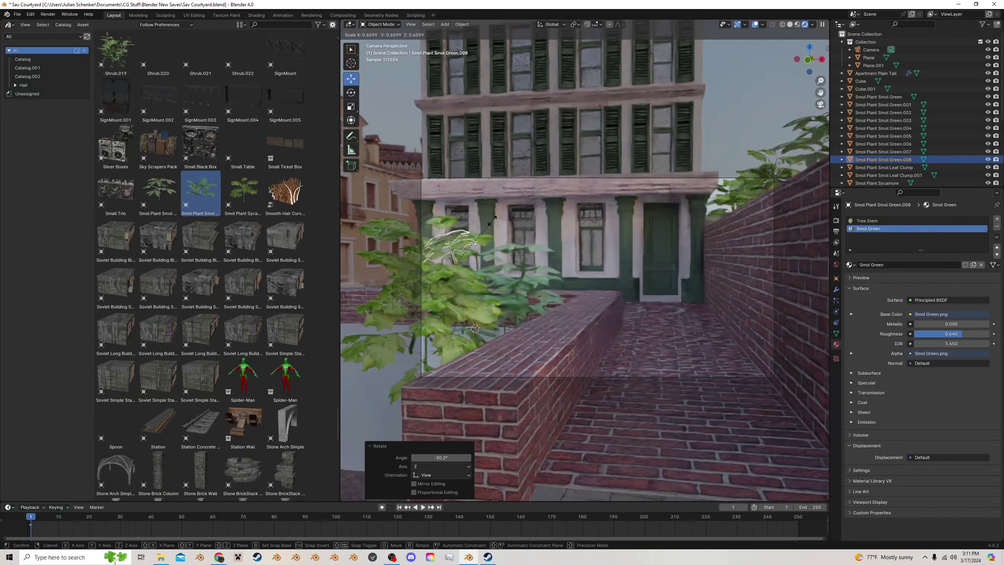
click(507, 225)
Make a linked duplicate of the leaf clump plant behind the low wall, raise, rotate and scale it, and save the file
click(517, 286)
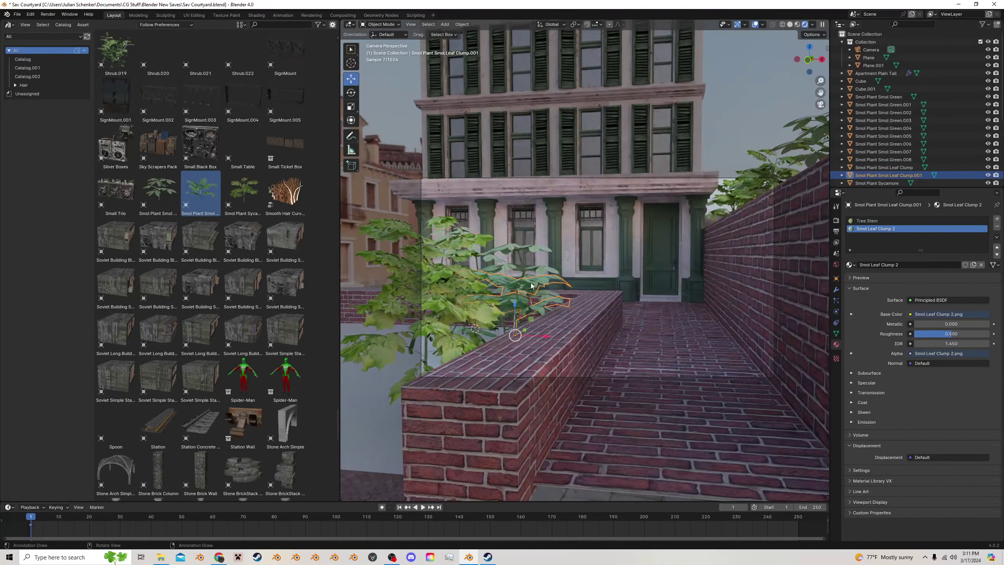
key(alt+d)
click(524, 239)
key(r)
click(538, 216)
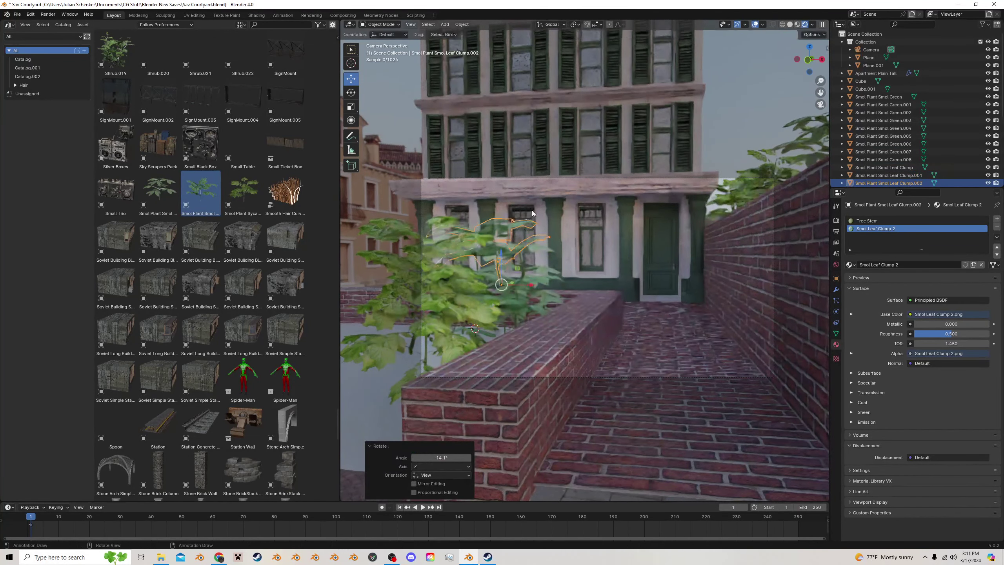
key(g)
click(566, 223)
key(s)
click(590, 230)
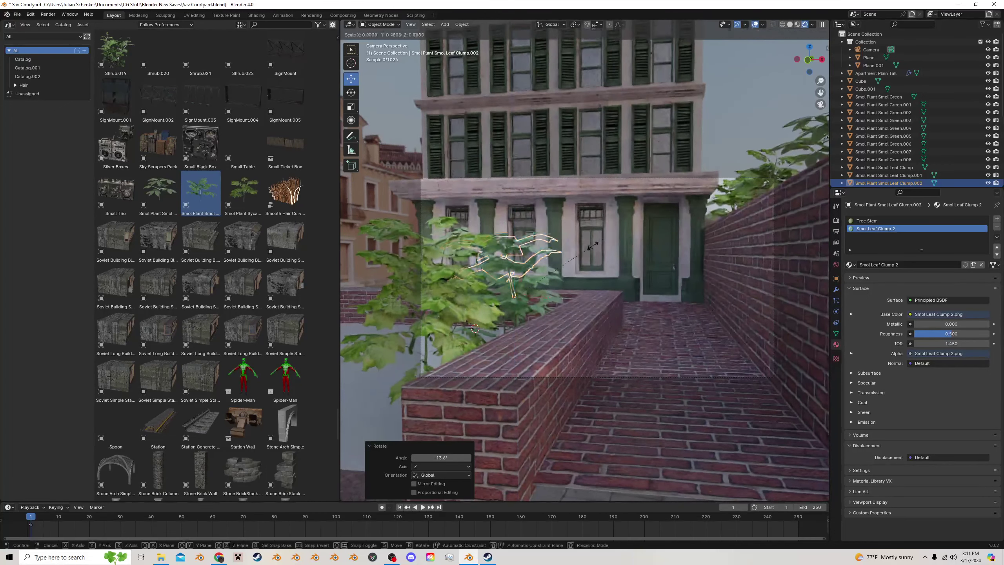
click(420, 189)
scroll(571, 235, up, 1)
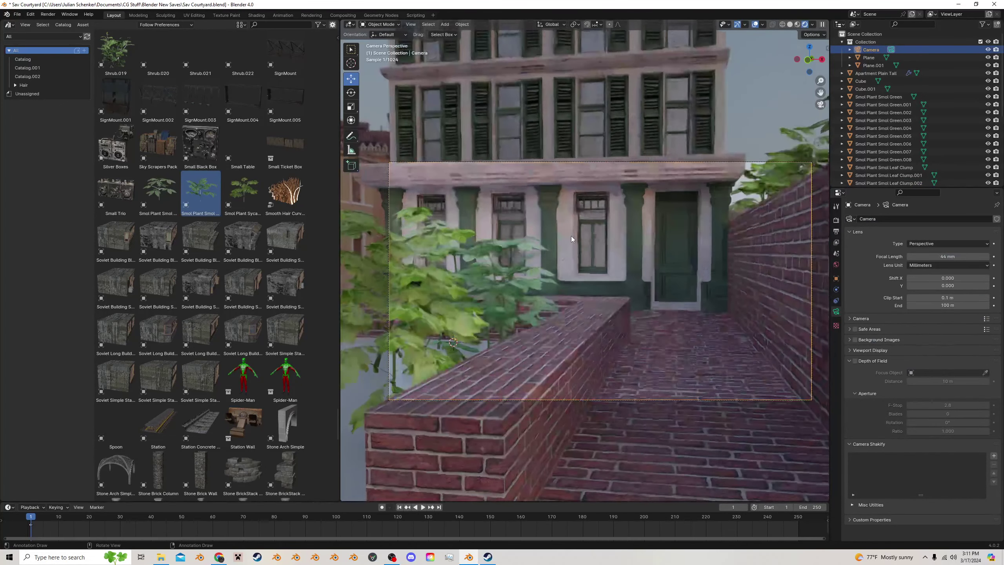
key(ctrl+s)
Make linked duplicates of the front sycamores, move them about 4.65 m along Y and rotate them about 110° about Z
middle_drag(570, 241, 527, 295)
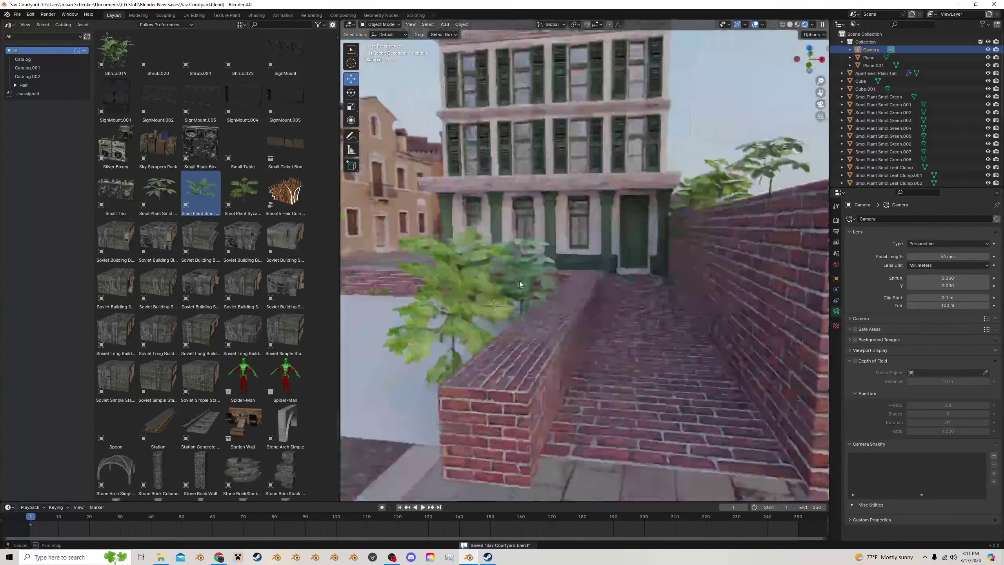
click(549, 331)
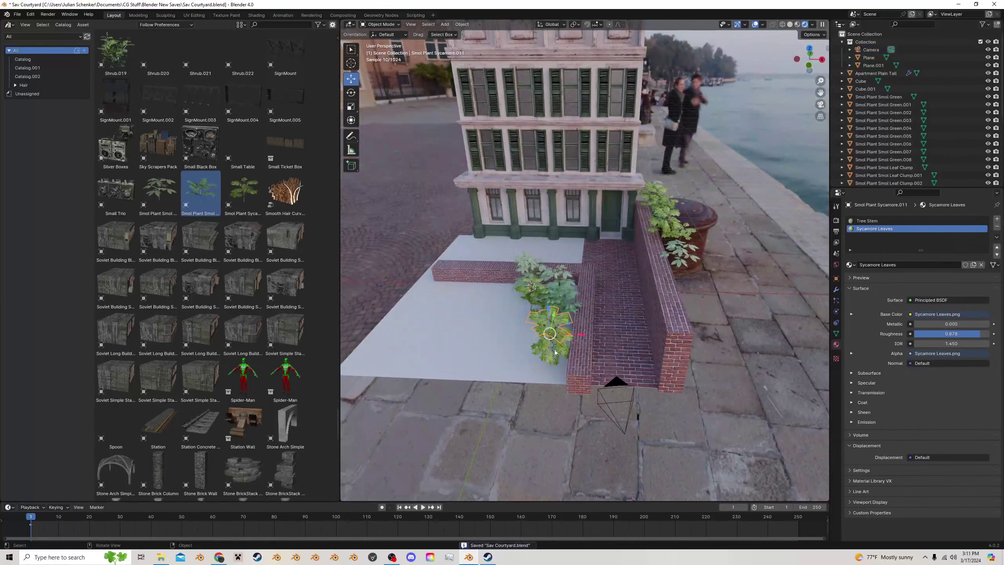
shift+click(551, 348)
key(alt+d)
right_click(583, 333)
middle_drag(579, 322, 515, 332)
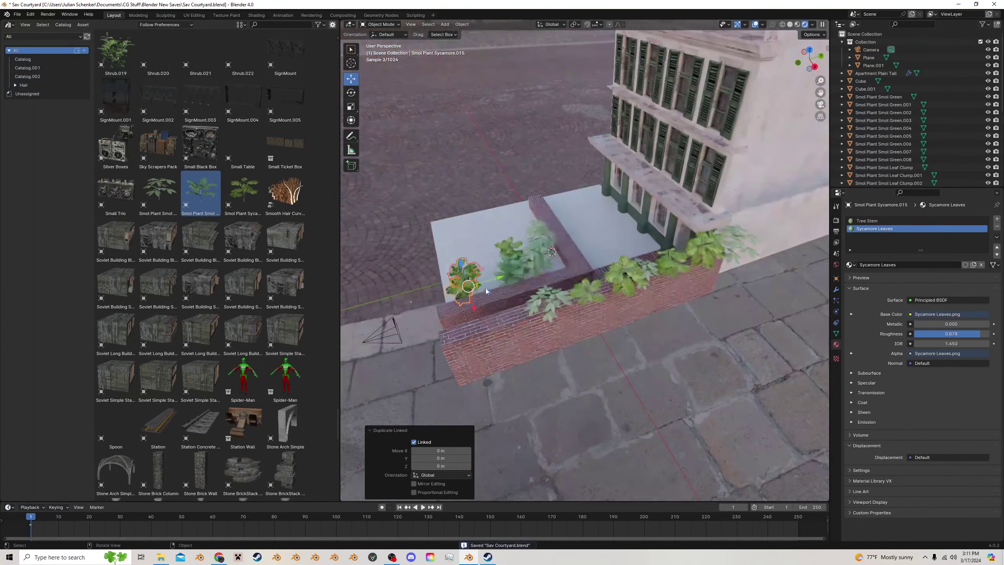
drag(489, 282, 586, 253)
key(r)
key(z)
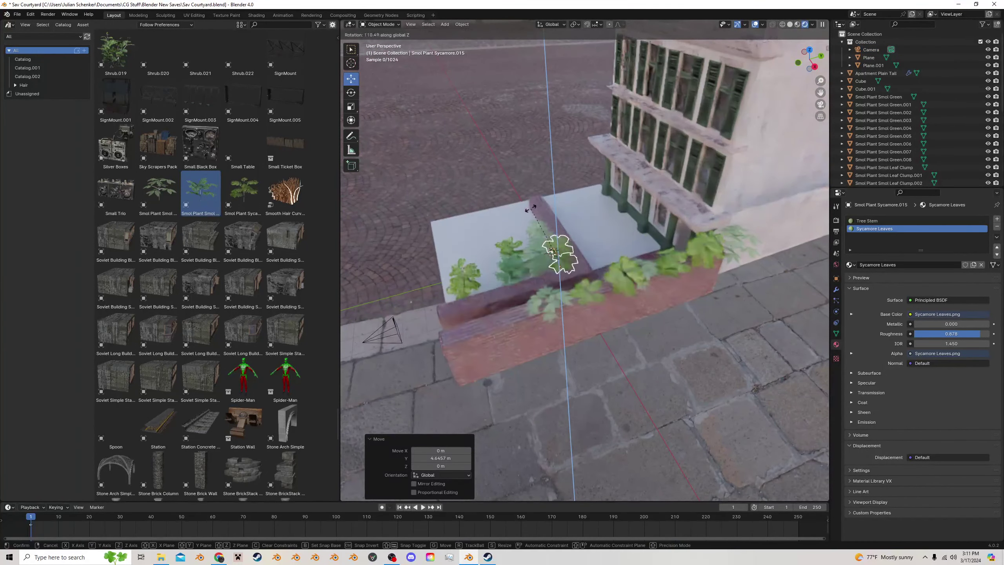
click(549, 240)
From the camera view, shift the duplicated sycamores about -0.21 m in X behind the low wall and save the file
click(819, 104)
scroll(579, 274, up, 2)
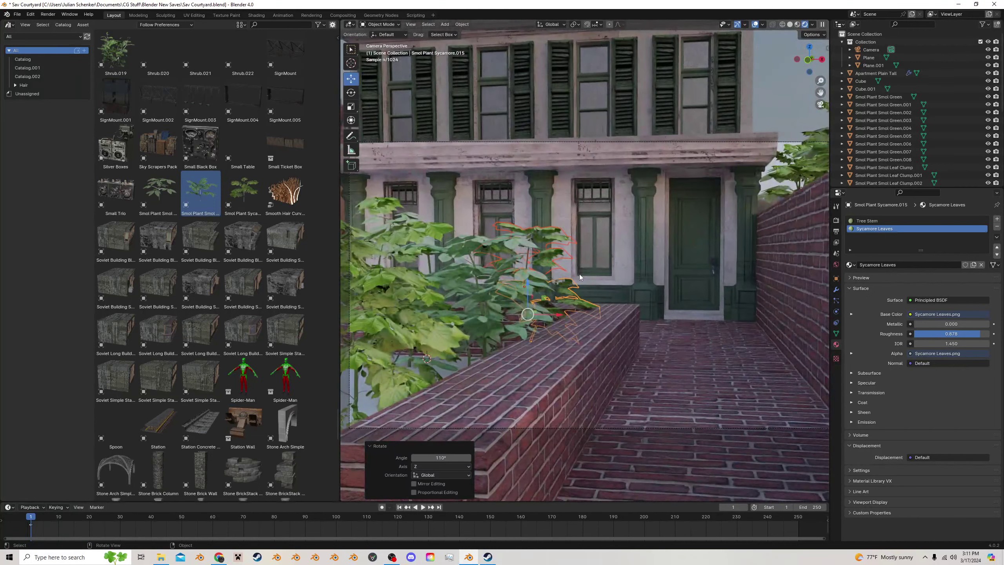
key(g)
click(564, 273)
scroll(604, 334, down, 2)
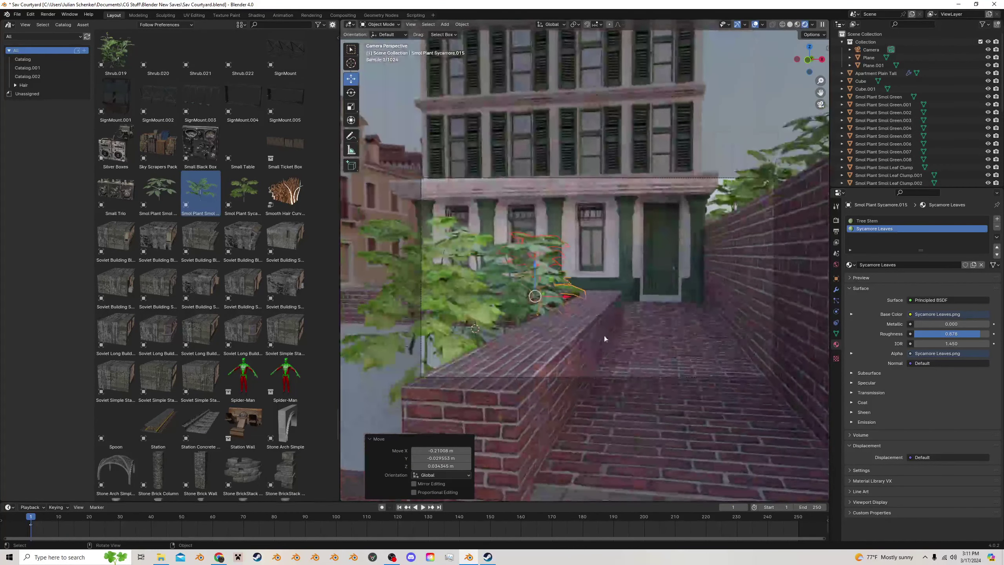
click(620, 378)
key(ctrl+s)
click(490, 377)
scroll(528, 351, down, 2)
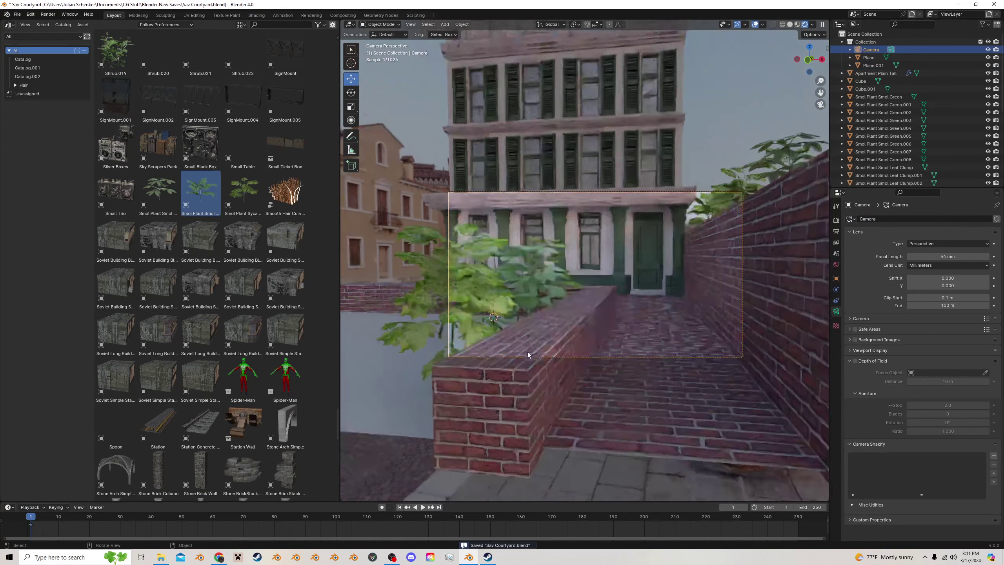
shift+middle_drag(637, 276, 611, 276)
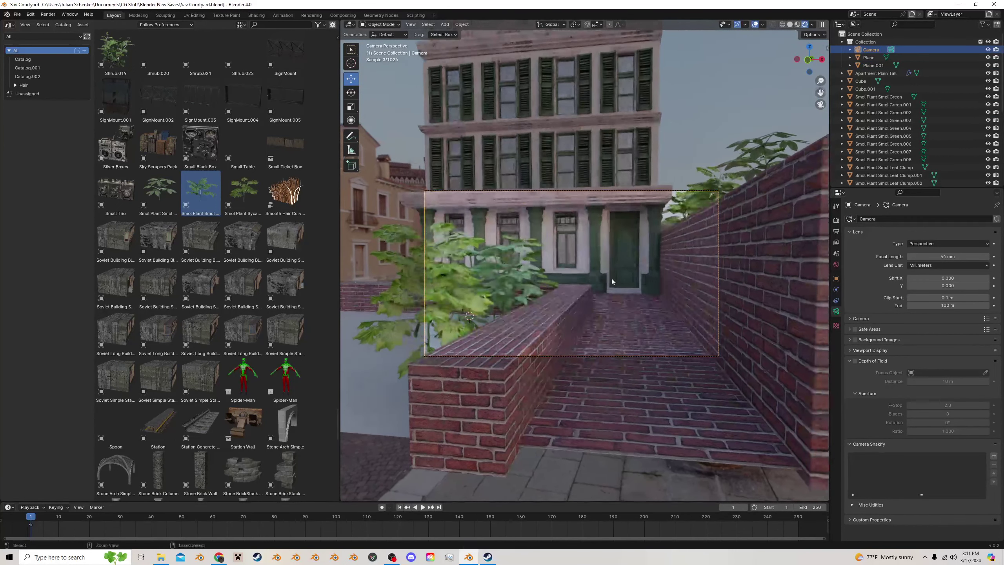
key(ctrl+s)
scroll(581, 325, up, 2)
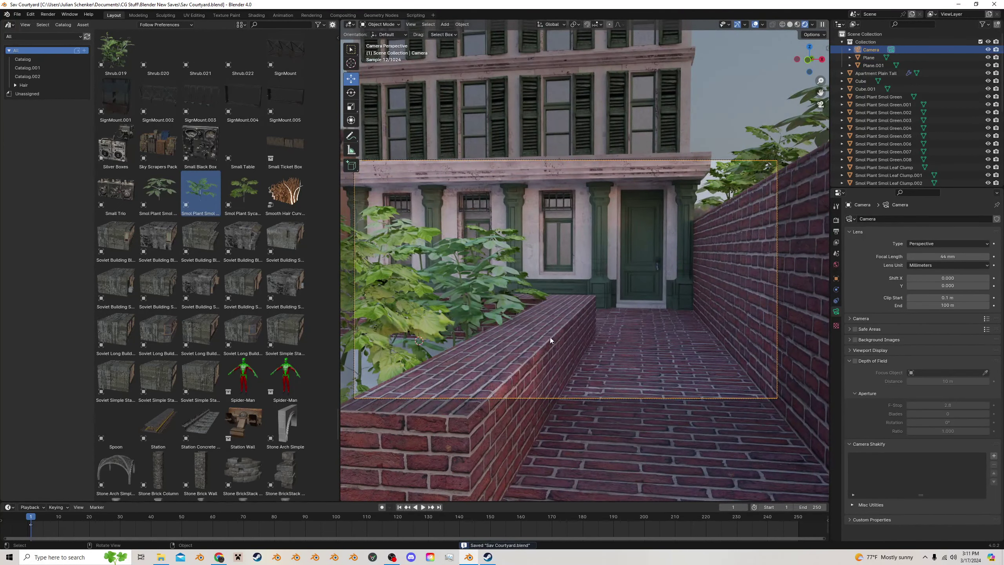
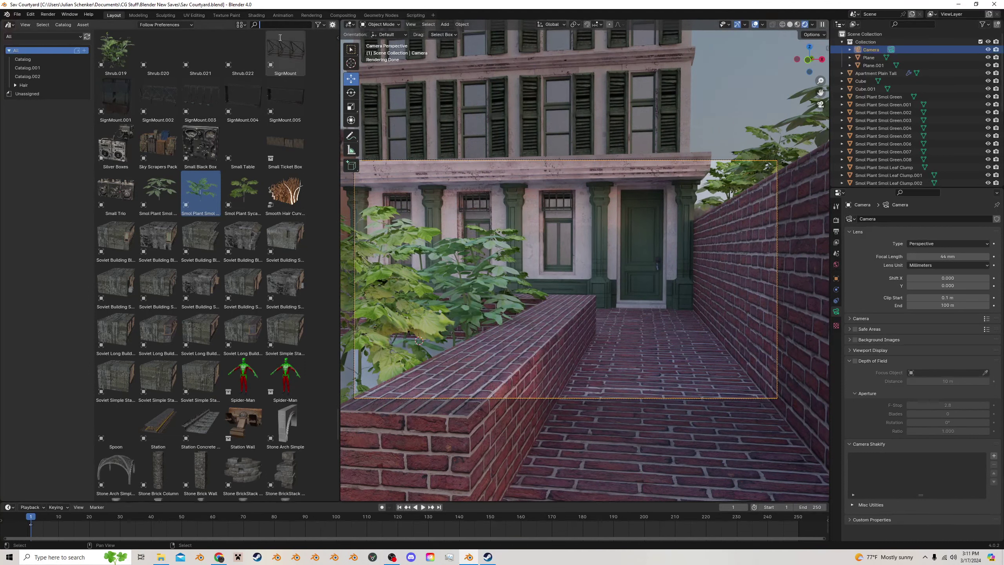
text(pot)
key(BackSpace)
key(BackSpace)
key(BackSpace)
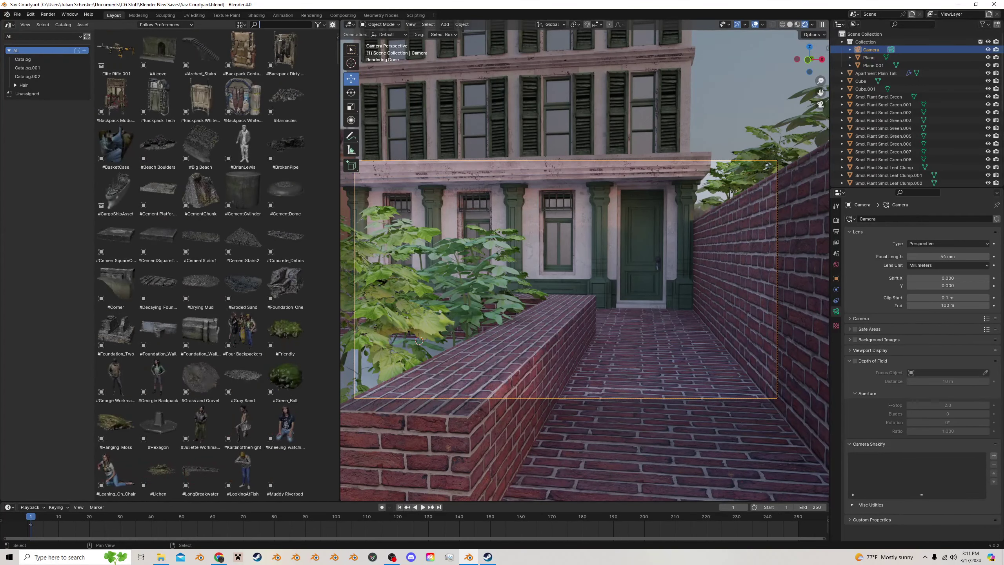
Search the asset library for "vin" to place the vine1 asset near the tall wall, and rotate it about 62.3° about Y
text(vin)
middle_drag(525, 248, 648, 270)
drag(115, 71, 622, 212)
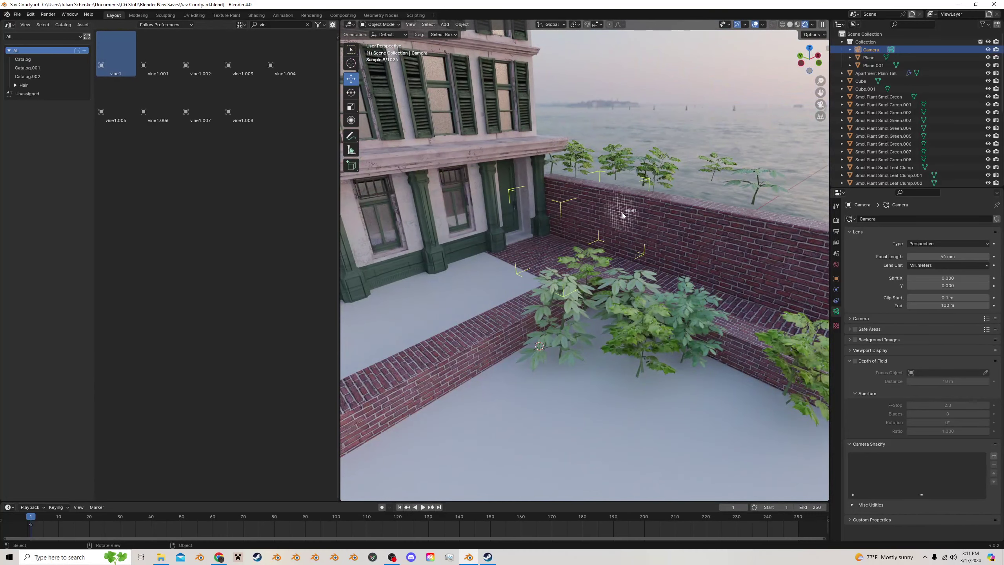
middle_drag(628, 203, 658, 186)
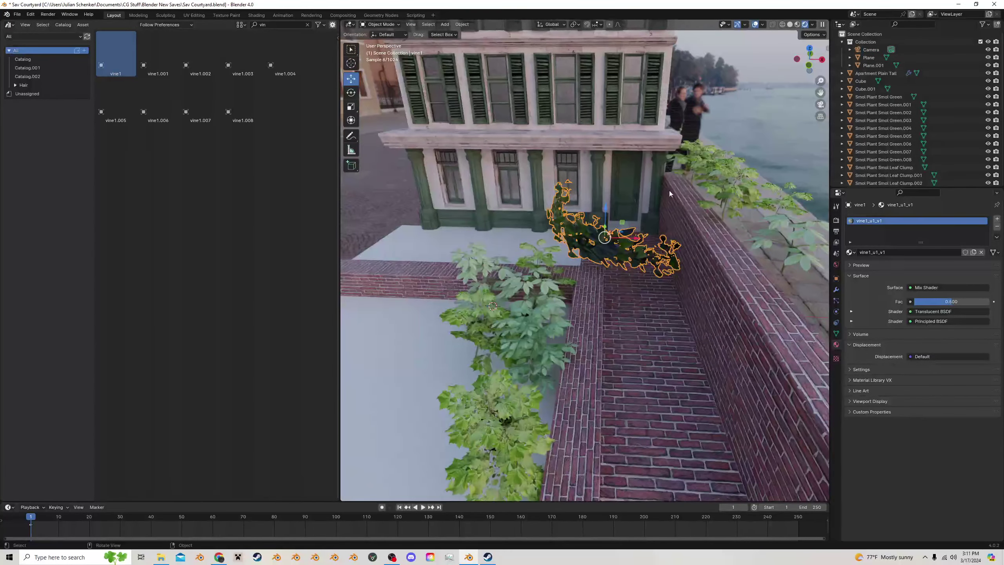
key(r)
key(y)
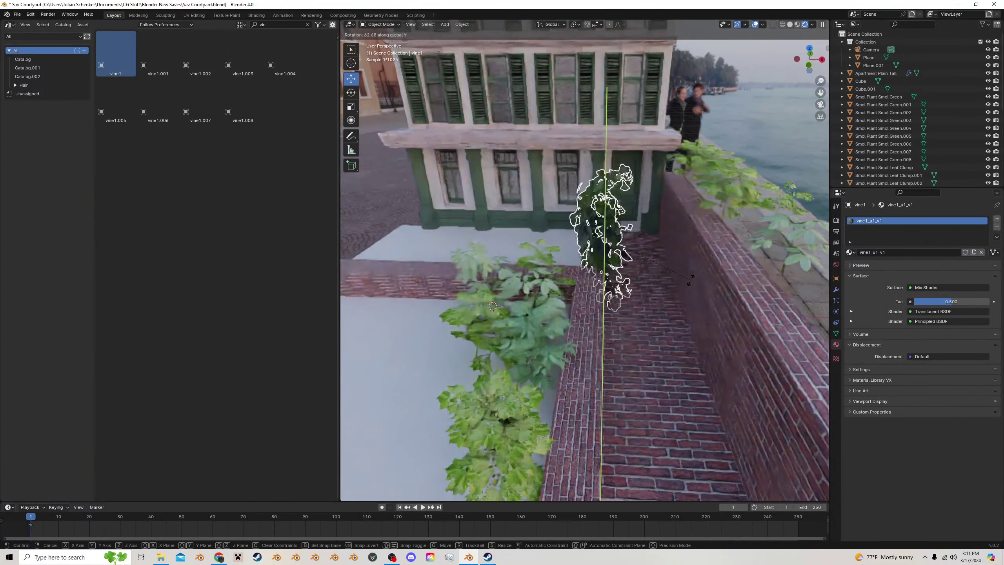
click(691, 279)
From the top view, rotate the vine, scale it to about 0.703 and position it against the tall wall's inner side
click(809, 47)
scroll(620, 159, down, 1)
key(r)
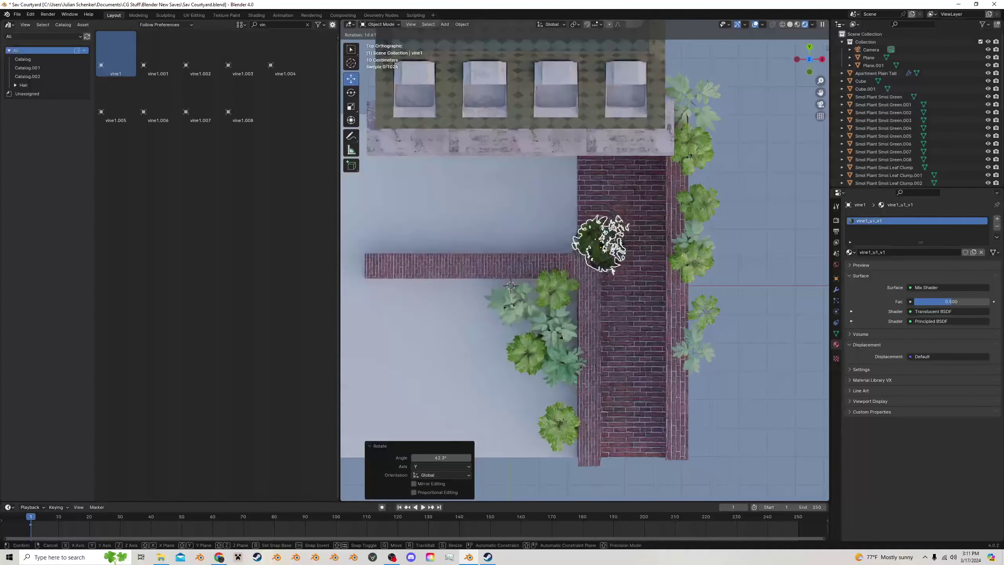
click(650, 203)
key(g)
click(705, 165)
key(g)
click(699, 182)
key(g)
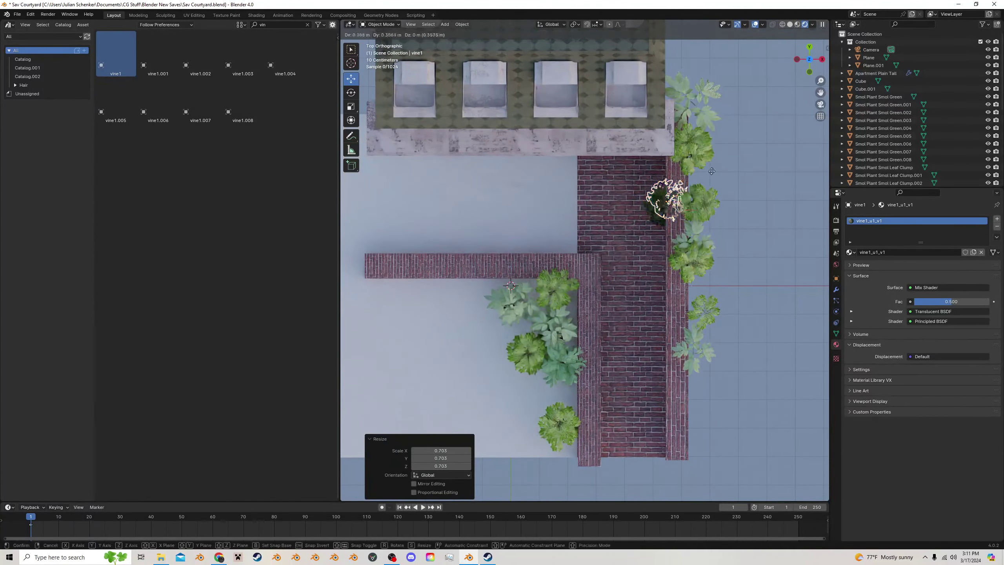
click(705, 168)
Move the vine about 1.51 m along Y toward the building, fine-tune its position from the camera view and save the file
middle_drag(618, 220, 710, 164)
key(g)
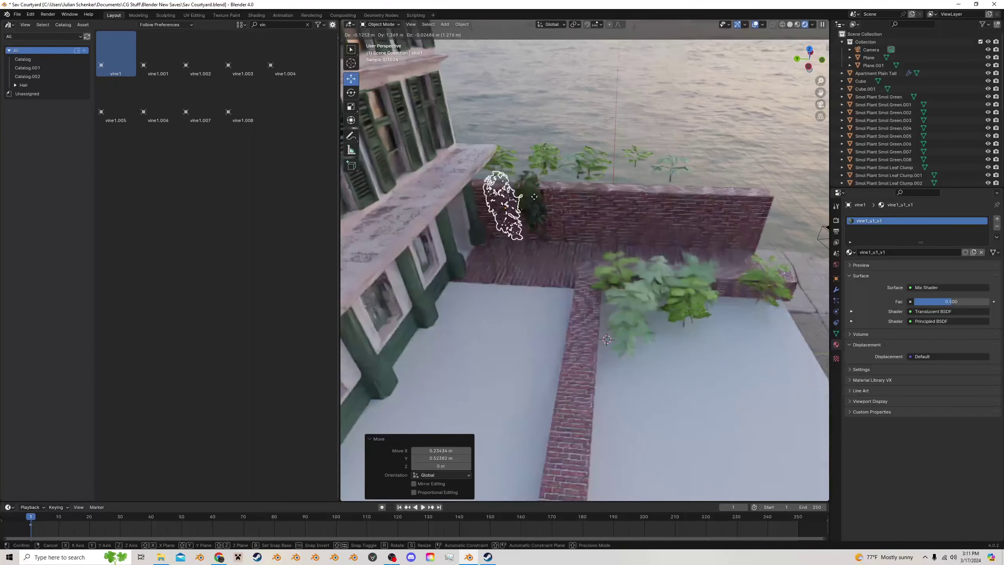
click(529, 200)
click(820, 104)
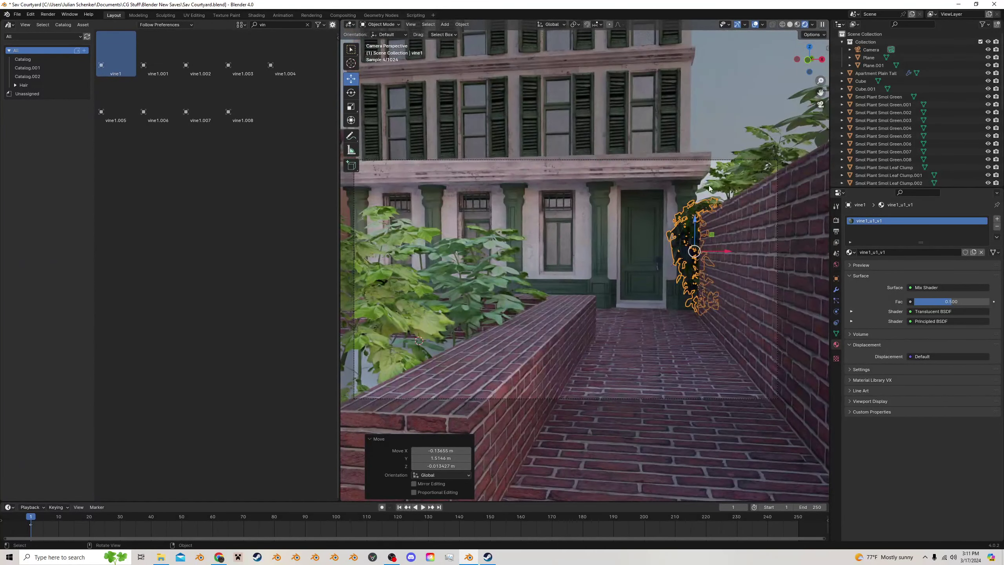
key(g)
click(711, 204)
key(ctrl+s)
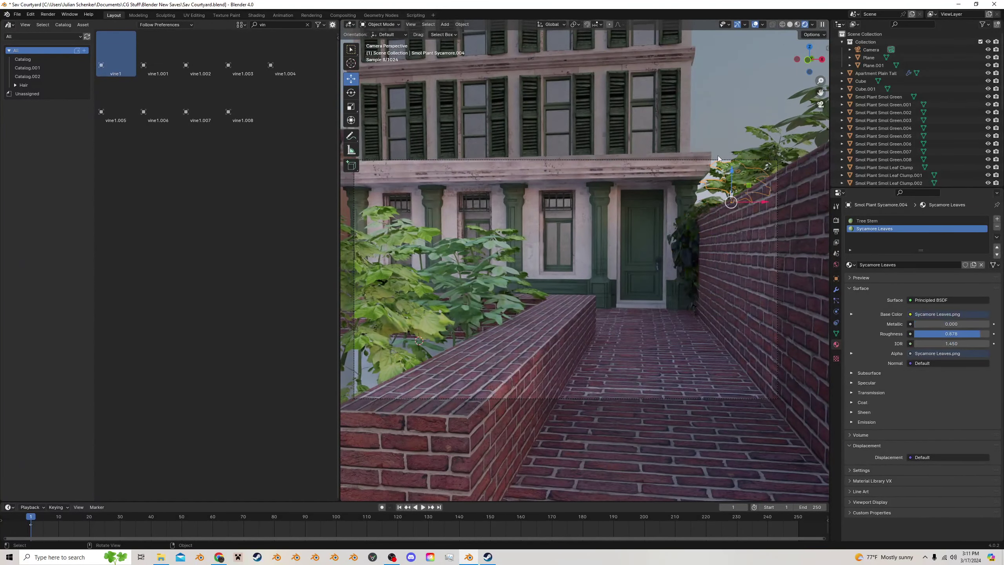
Duplicate the vine beside the original on the tall wall, rotate the copy, scale it to about 0.875 and reposition it
middle_drag(503, 201, 400, 249)
key(shift+d)
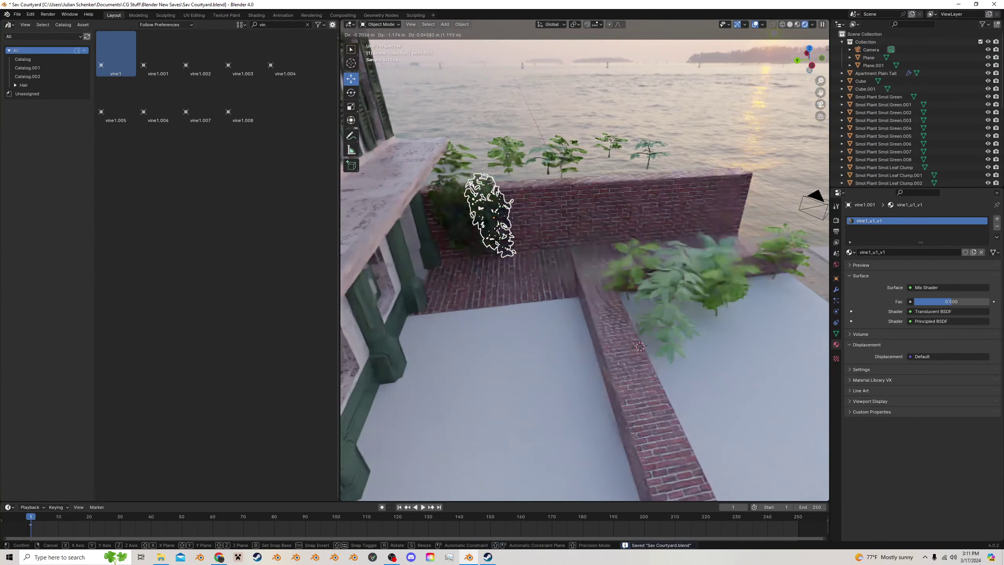
click(553, 218)
key(r)
click(560, 224)
key(g)
click(549, 220)
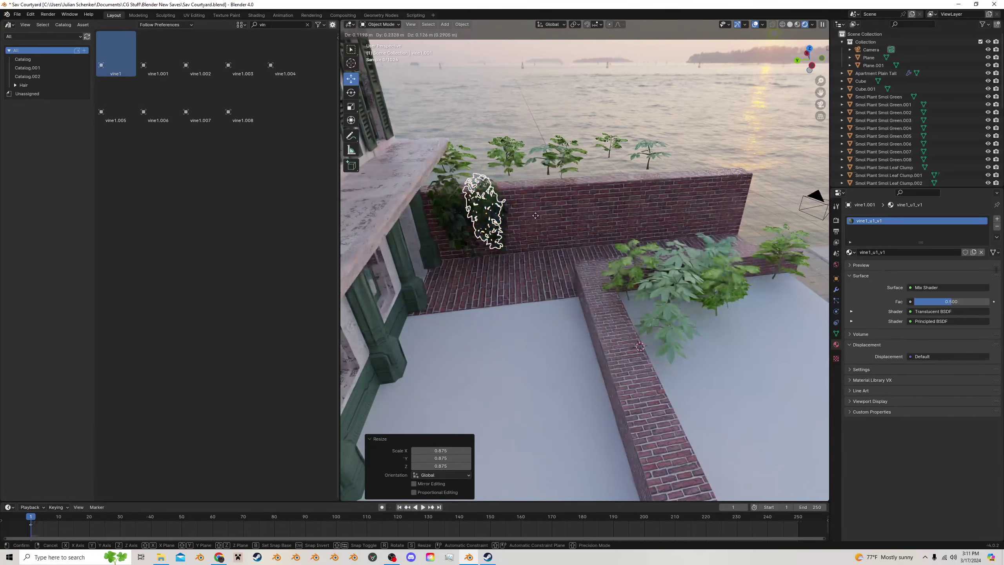
click(821, 104)
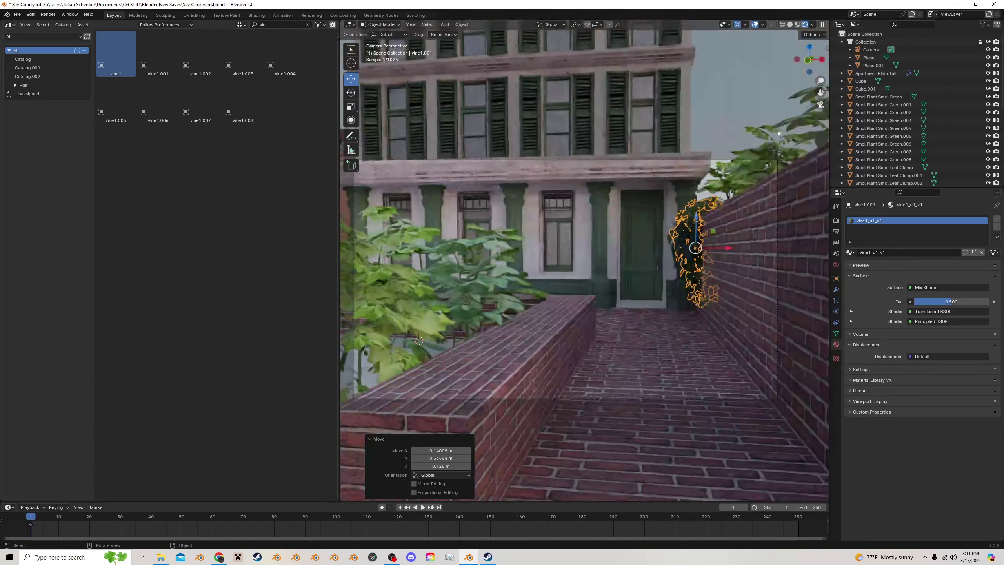
Duplicate the second vine farther along the tall wall, away from the building, and scale the copy to about 0.815
click(710, 159)
click(697, 226)
middle_drag(688, 223, 584, 238)
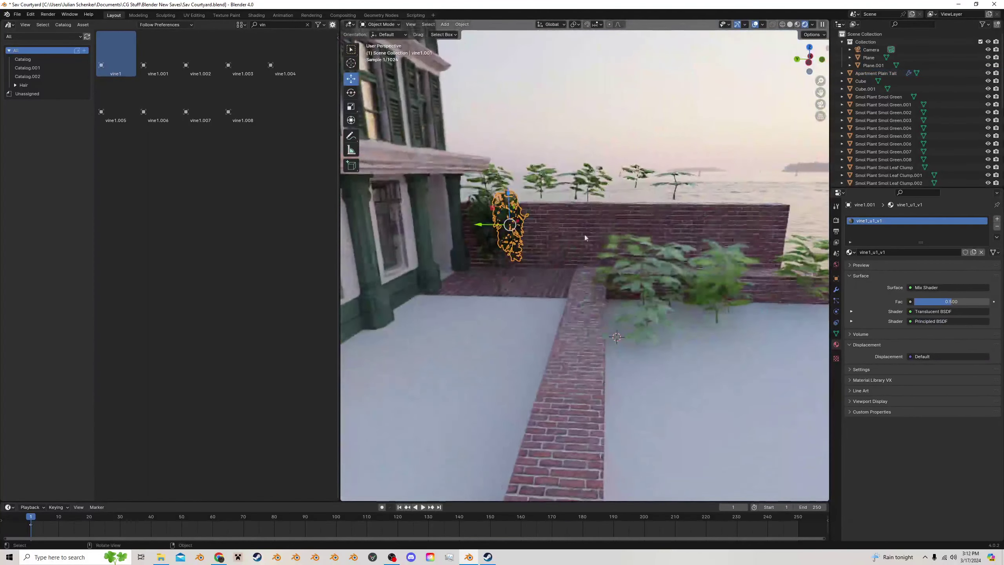
key(shift+d)
click(611, 231)
key(s)
click(629, 225)
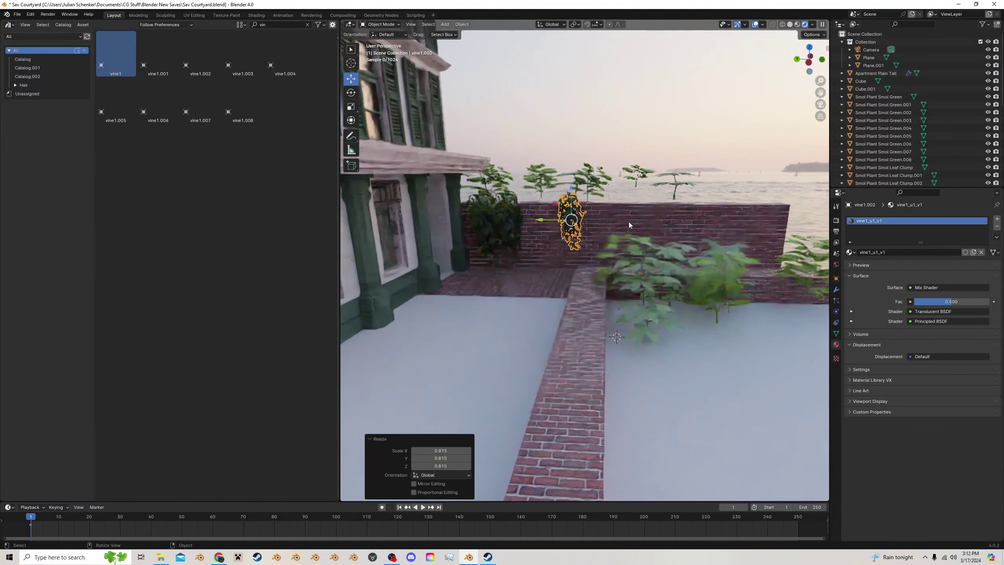
Duplicate the smaller vine right beside itself on the tall wall and rotate the copy about 4.85°
key(shift+d)
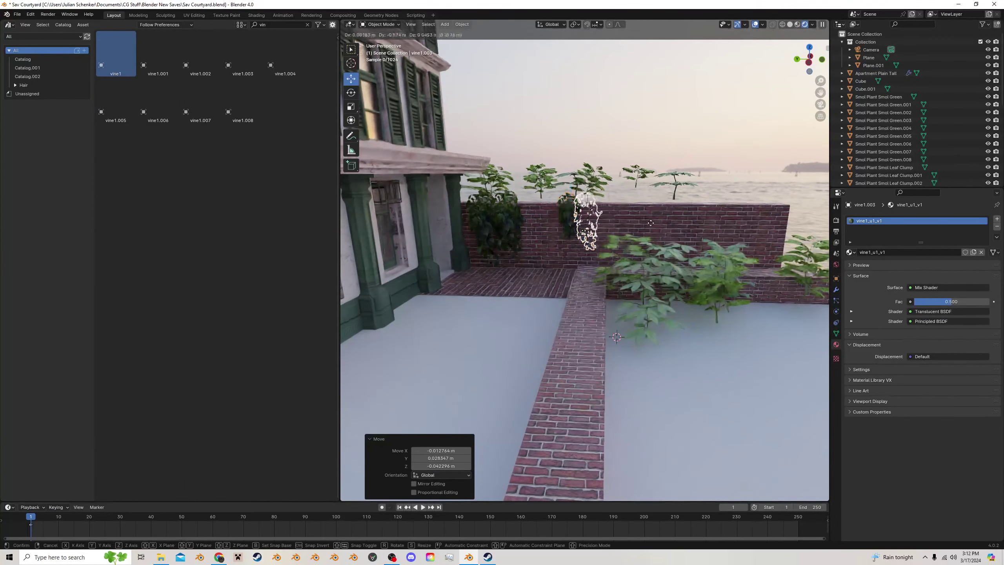
click(650, 222)
key(r)
click(645, 227)
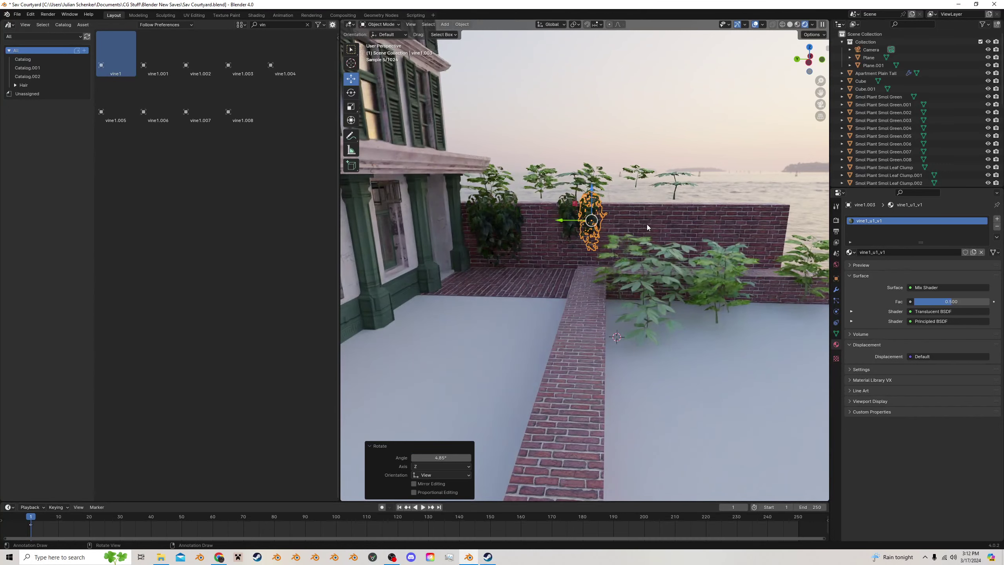
Add another duplicate of the vine slightly farther along the tall wall, shift it along X, rotate it about Z and fit it against the wall
key(shift+d)
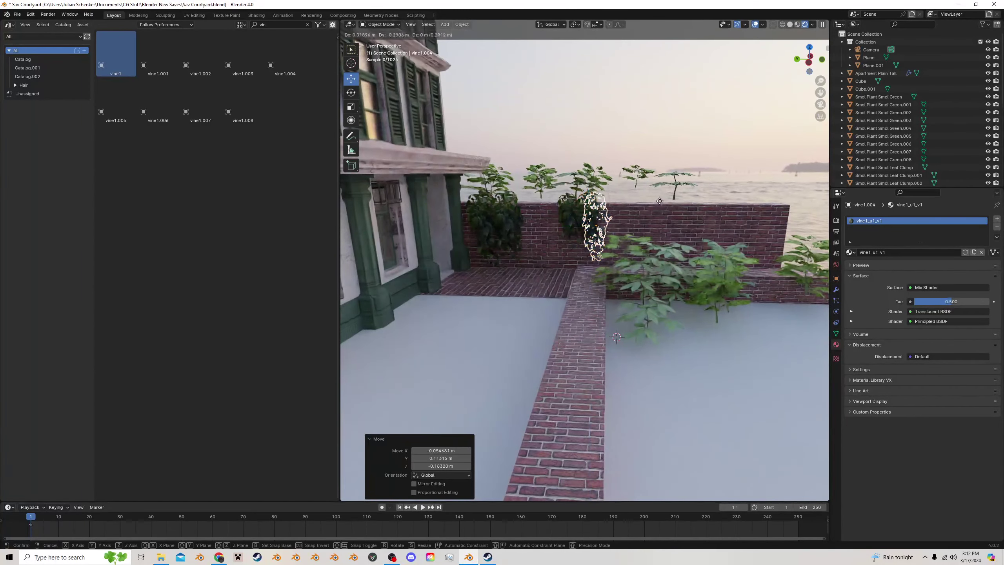
click(677, 203)
middle_drag(647, 187, 729, 225)
key(g)
key(x)
click(728, 229)
key(r)
key(z)
click(743, 235)
click(742, 235)
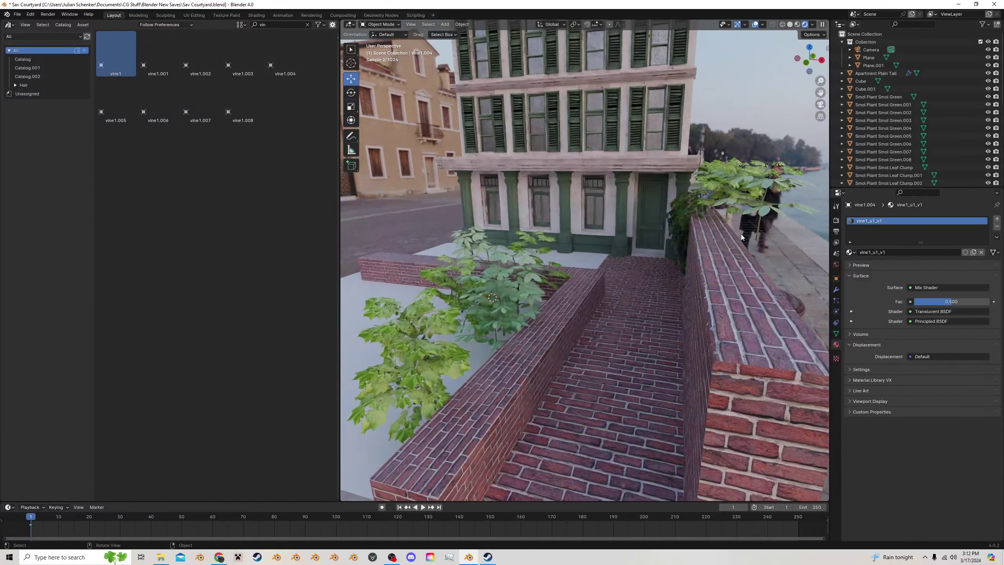
click(688, 217)
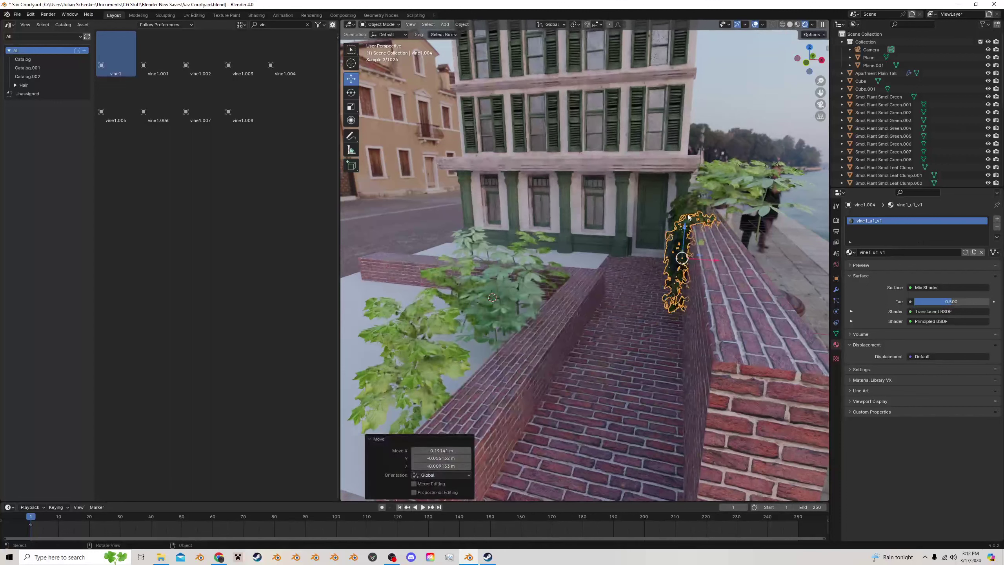
Rotate and nudge the middle vine of the new cluster to blend with its neighbours, and save the file from the camera view
middle_drag(687, 216, 669, 218)
click(670, 218)
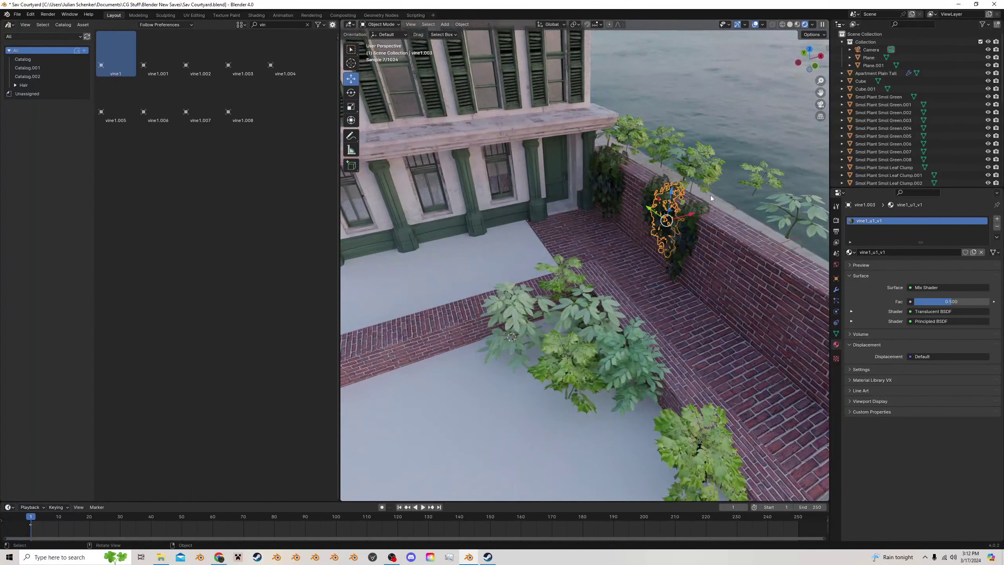
key(r)
click(720, 203)
key(g)
click(716, 207)
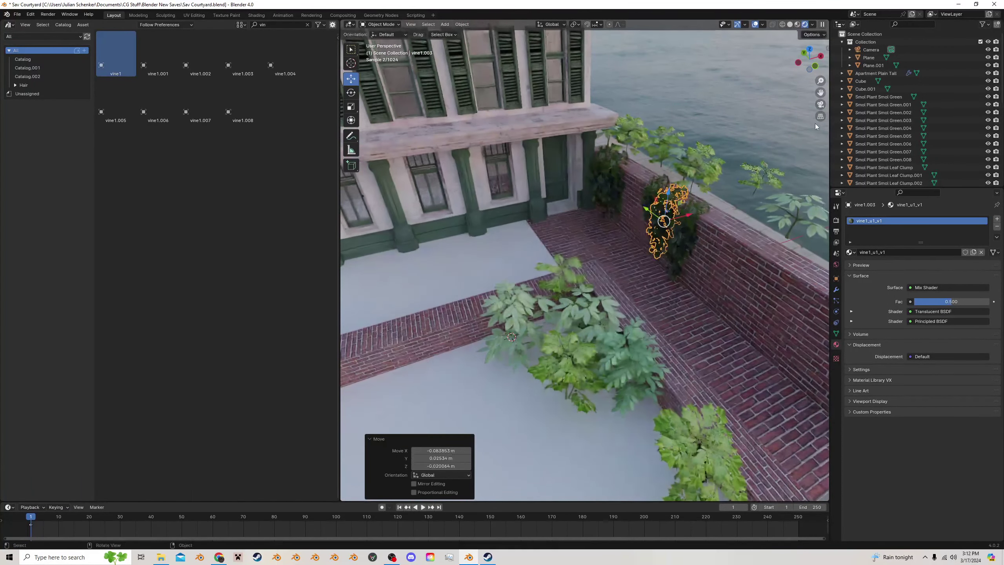
click(820, 104)
click(725, 210)
key(ctrl+s)
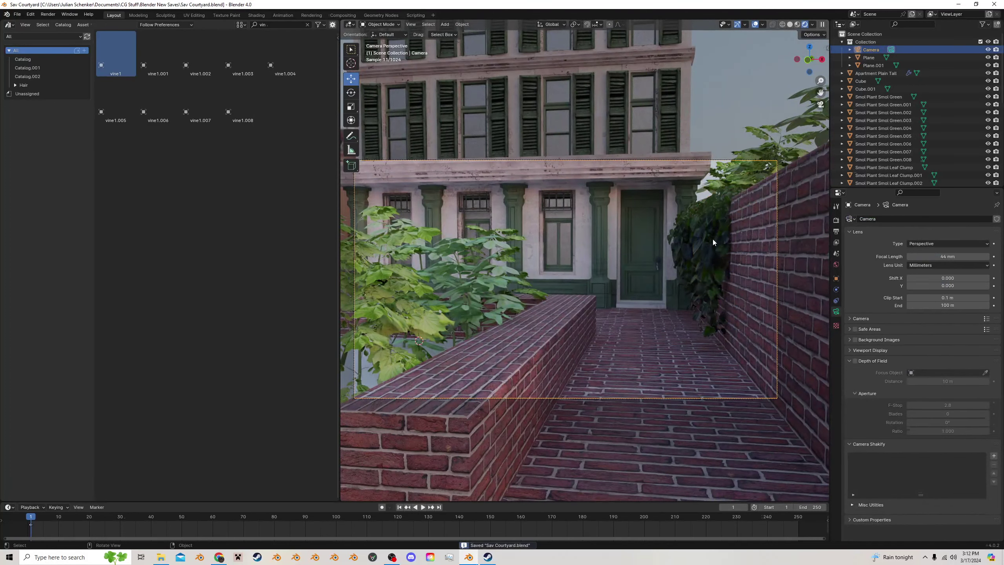
Make linked duplicates of the two vines nearest the building, move them about -7.95 m along Y on the tall wall and rotate them about -3.69°
middle_drag(646, 236, 626, 223)
click(625, 224)
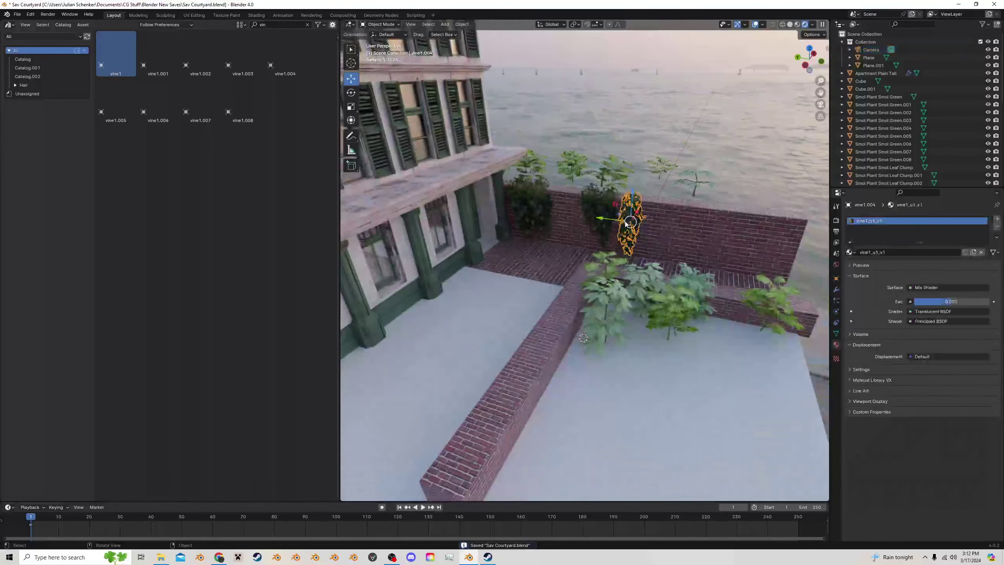
click(537, 203)
shift+click(522, 202)
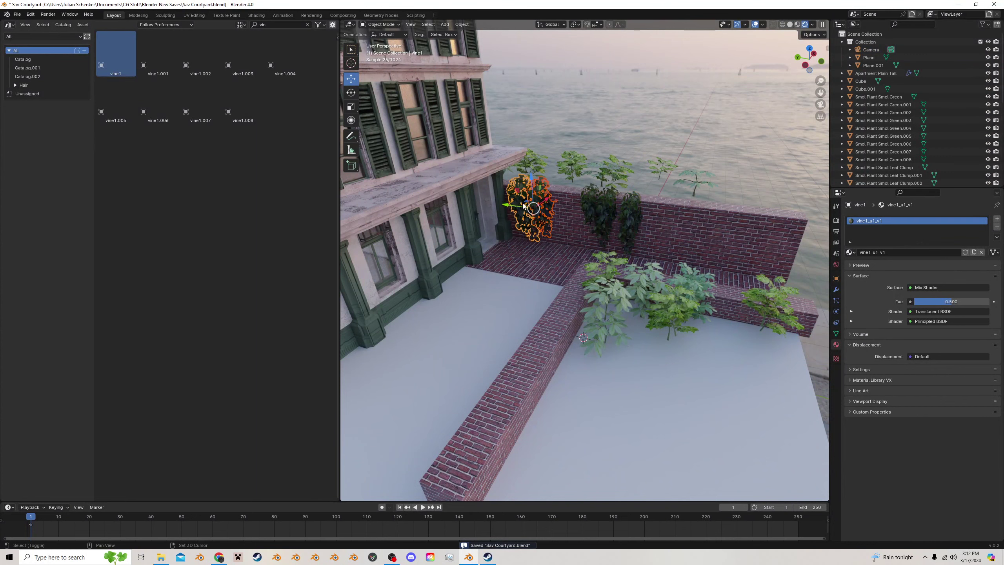
key(alt+d)
right_click(521, 203)
drag(509, 206, 700, 231)
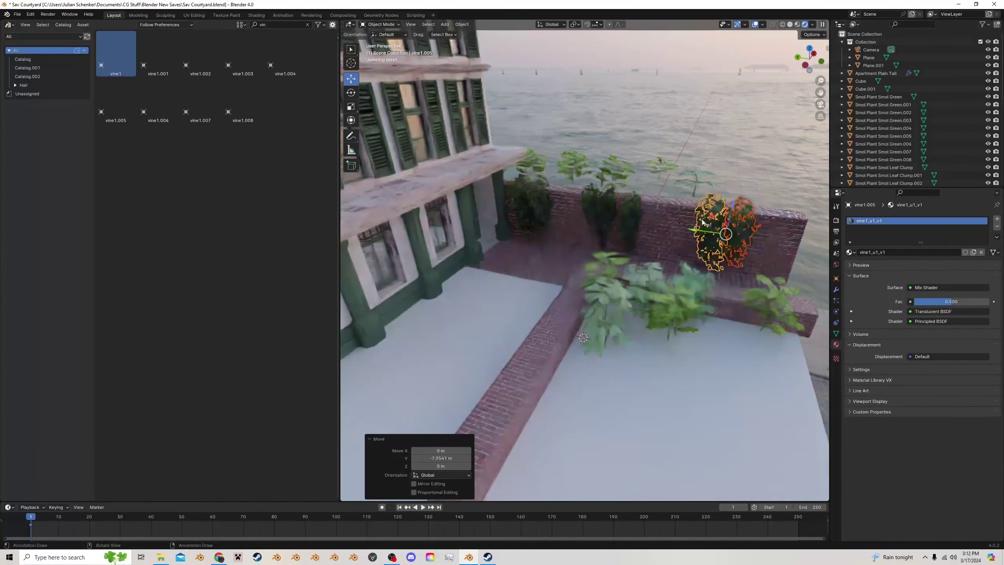
key(r)
click(784, 197)
Check the duplicated foreground vines from the camera view and save the file
click(820, 104)
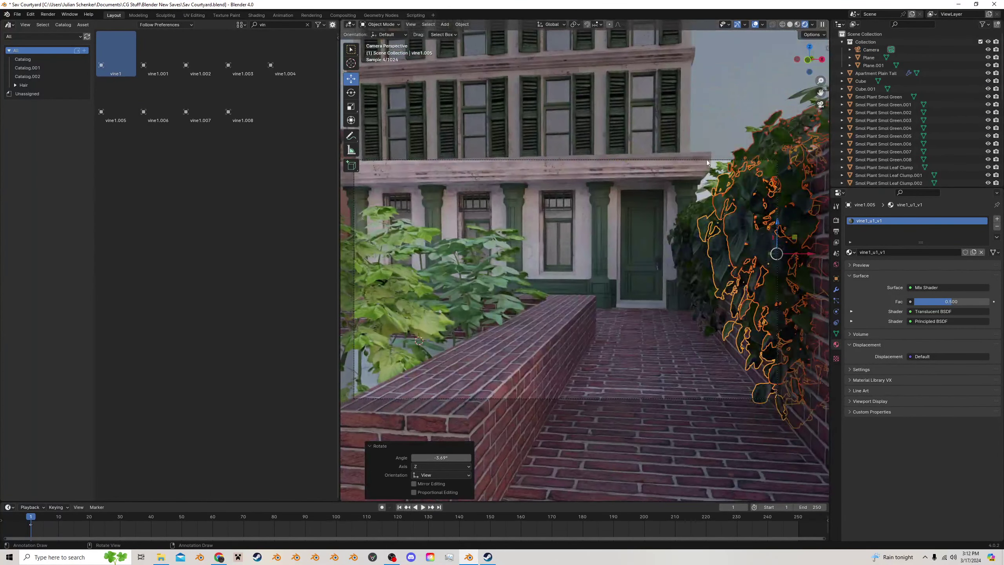
drag(726, 145, 710, 166)
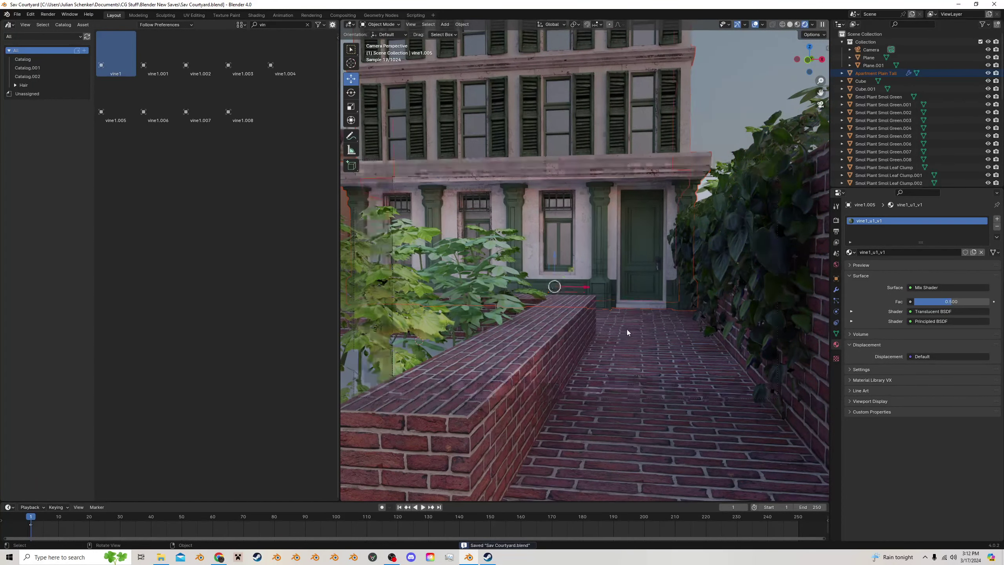
scroll(626, 330, down, 1)
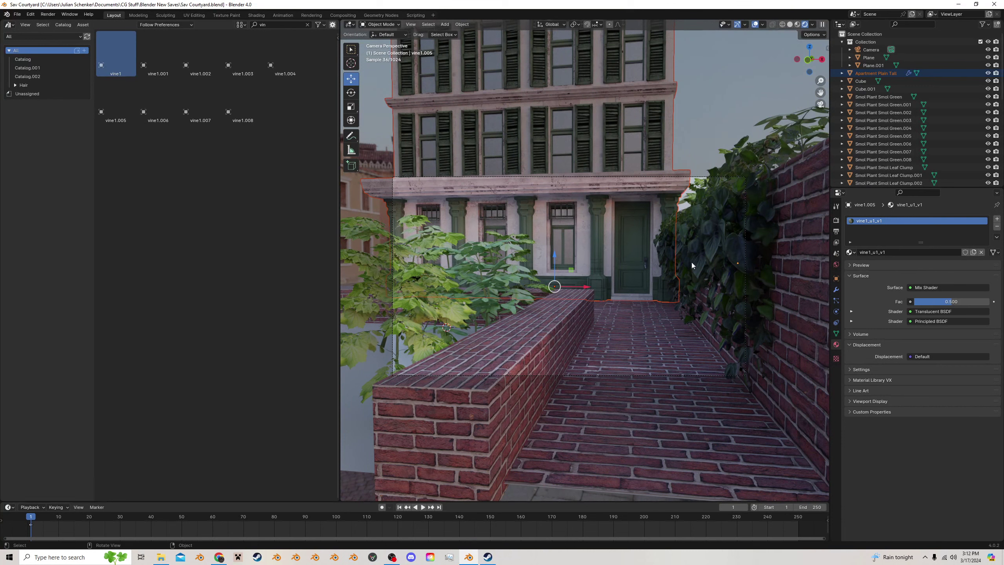
click(726, 257)
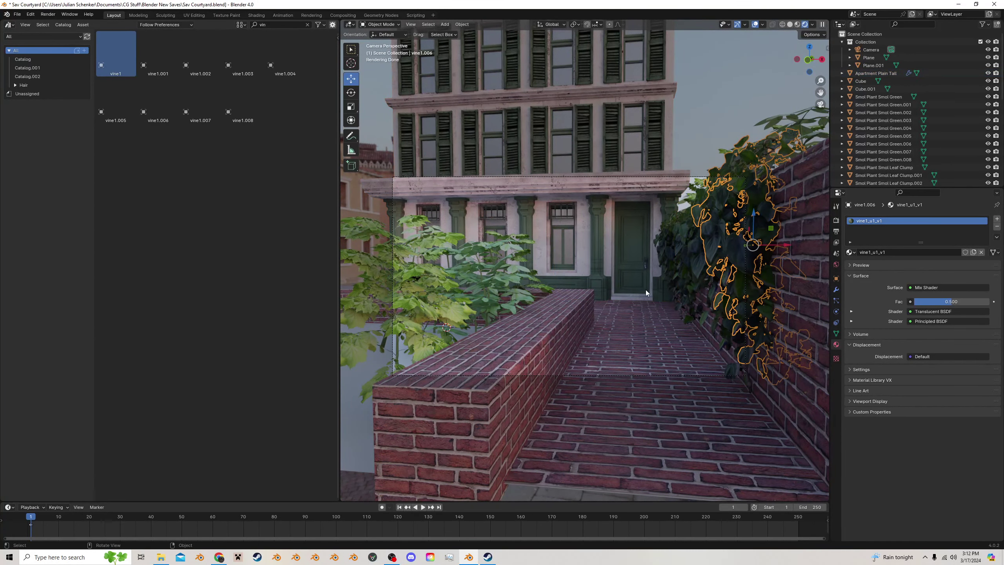
scroll(645, 293, up, 1)
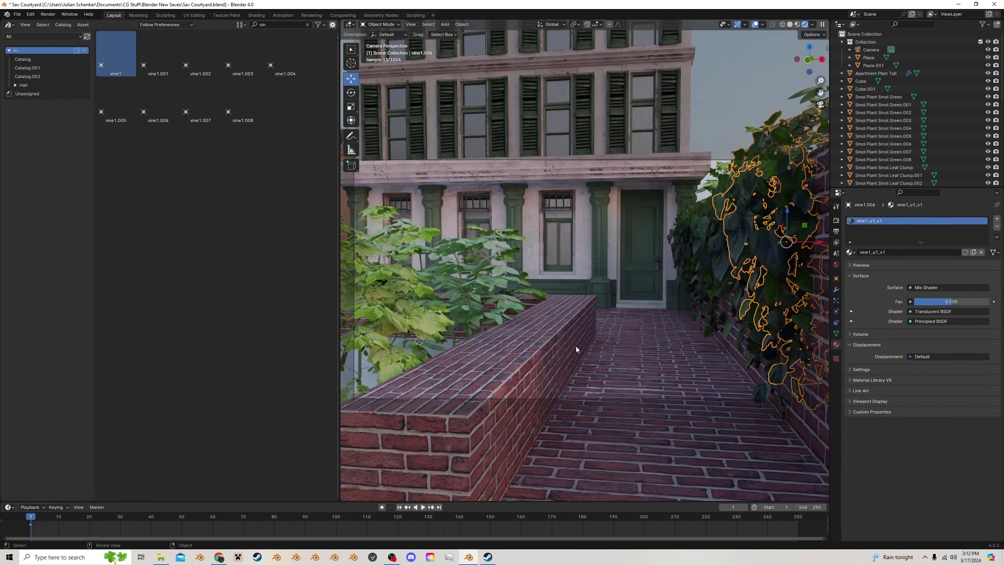
click(594, 398)
key(ctrl+s)
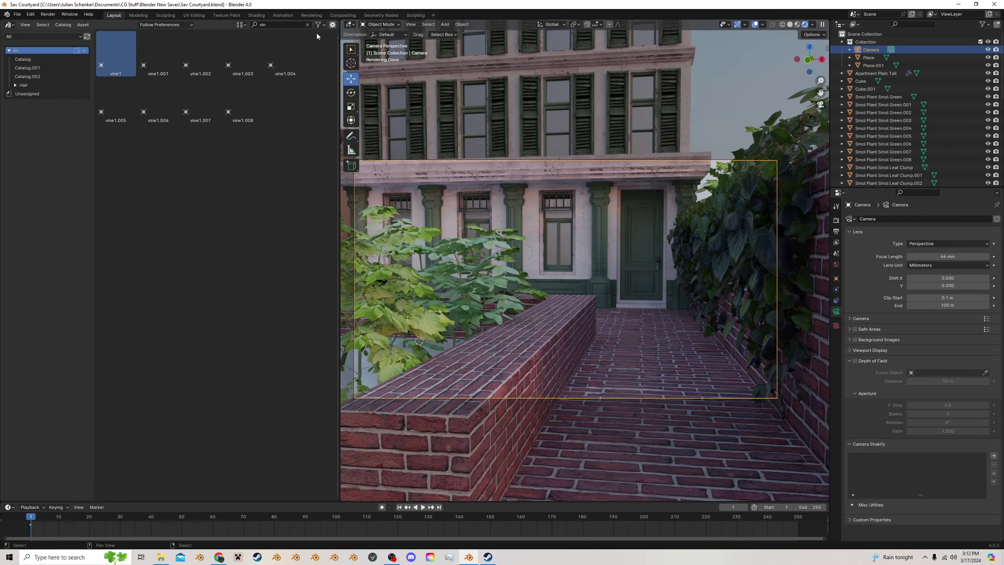
Clear the asset library search to browse all assets, and examine the courtyard and its surrounding ground from outside the camera
key(BackSpace)
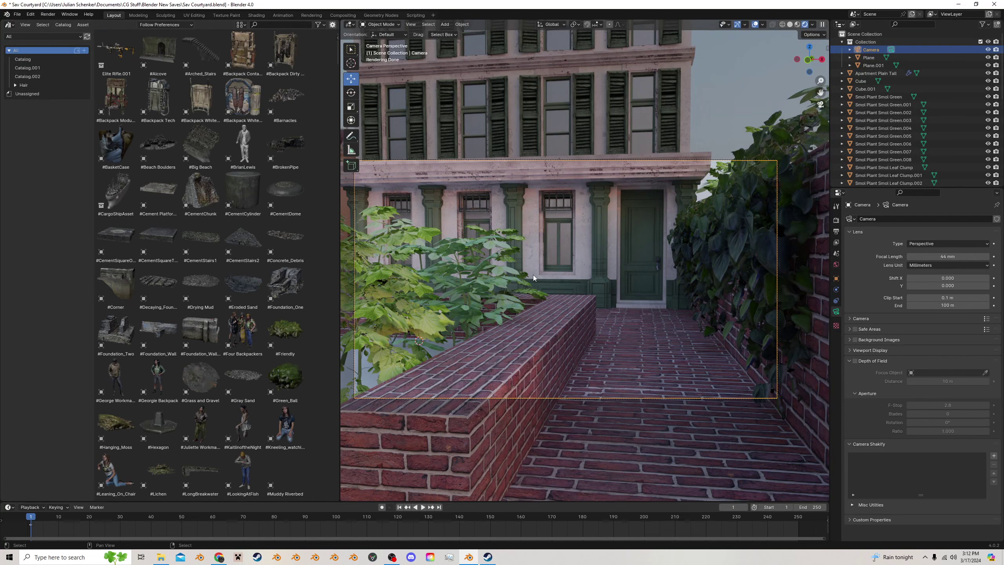
middle_drag(533, 277, 517, 278)
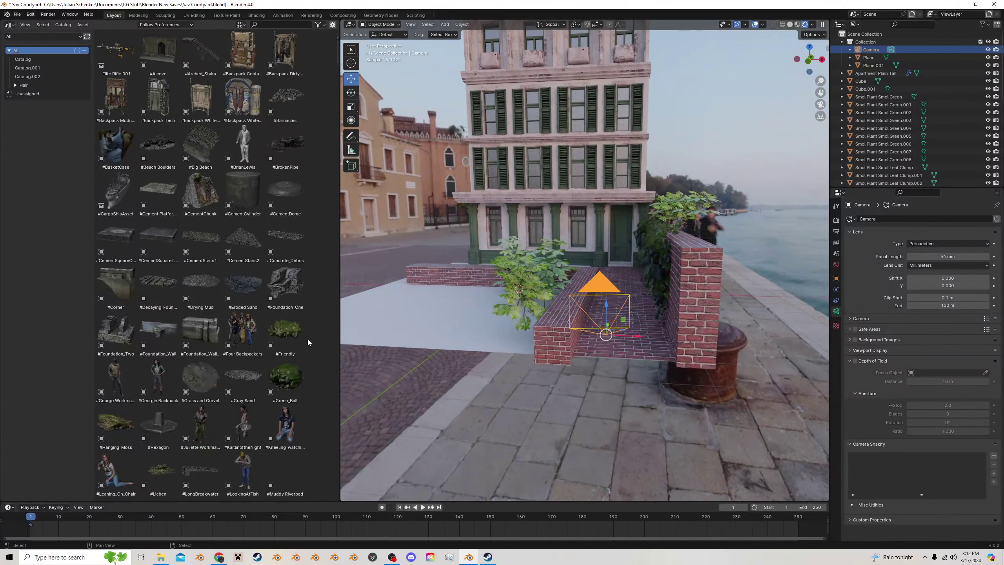
scroll(181, 370, down, 2)
middle_drag(616, 285, 650, 252)
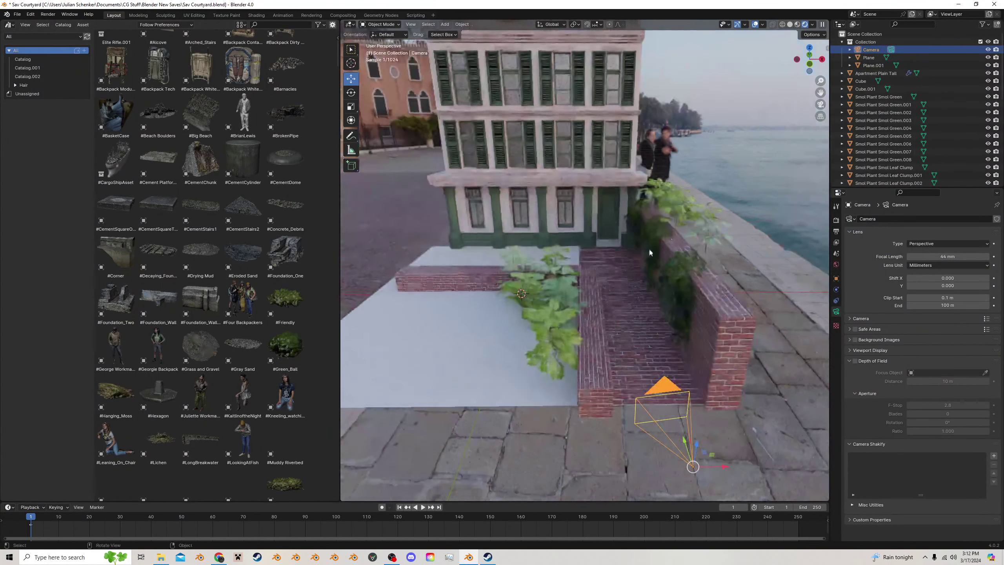
drag(820, 93, 790, 42)
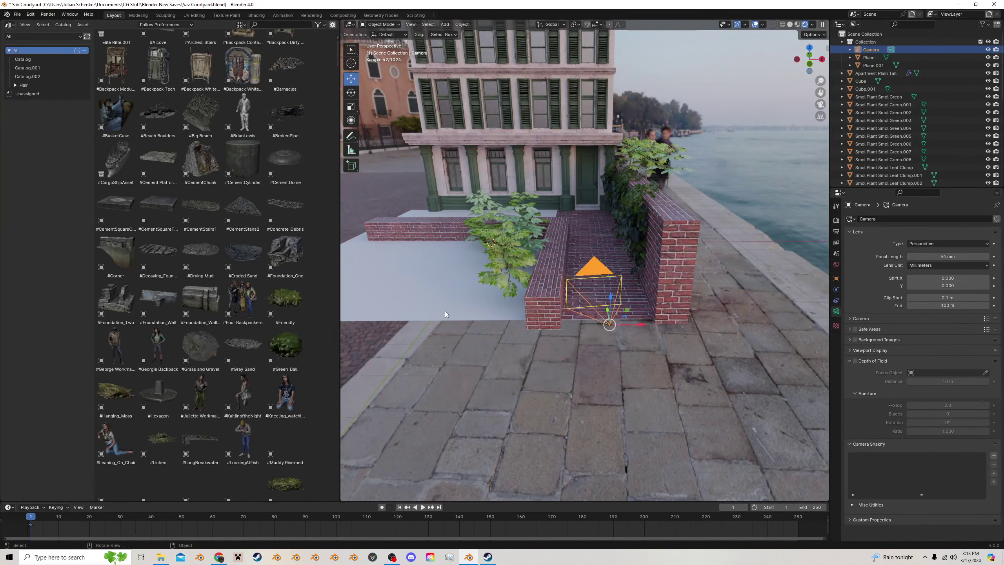
middle_drag(448, 311, 469, 318)
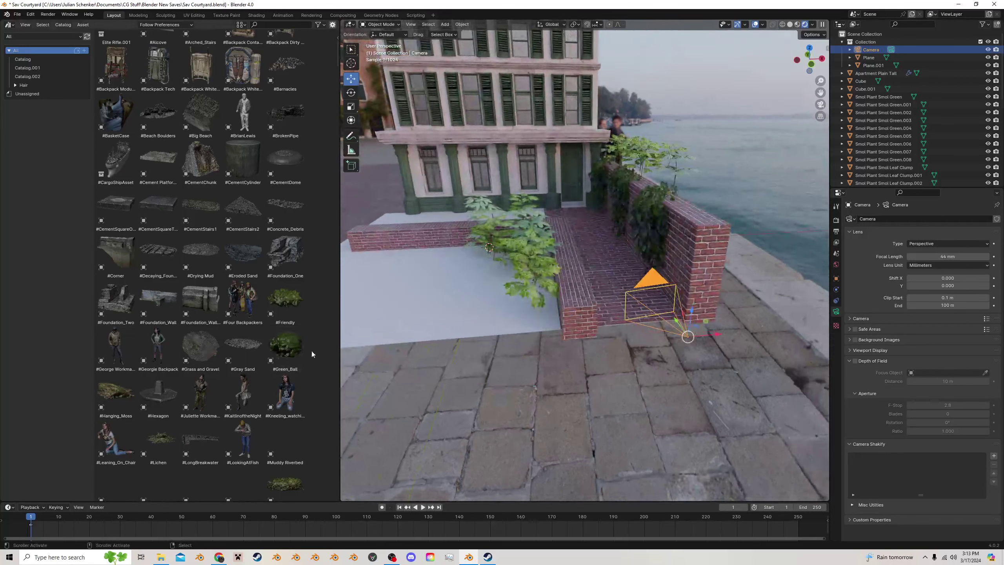
Create a second collection in the scene and enter a new name for it beginning with "Scat"
scroll(923, 164, down, 10)
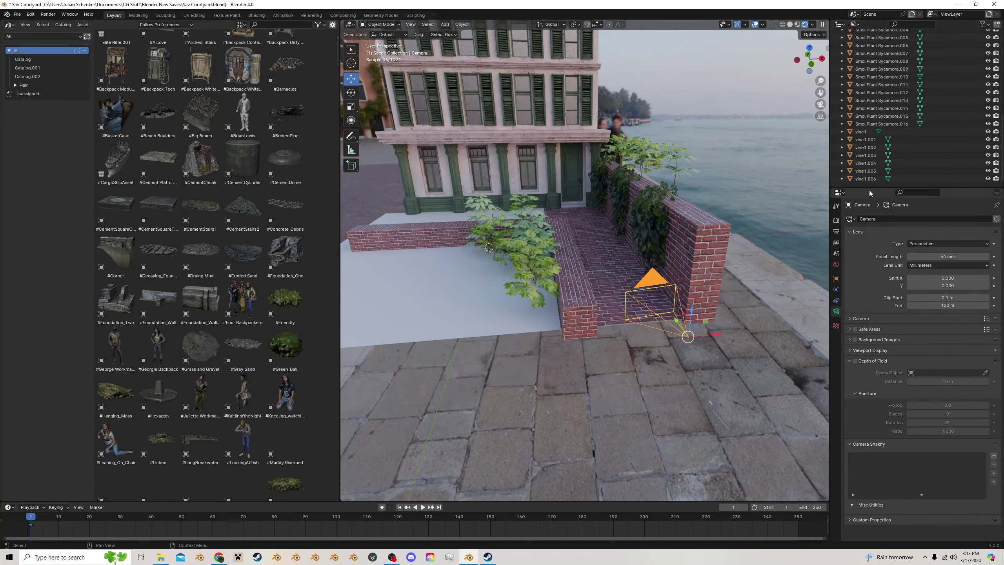
scroll(882, 136, up, 10)
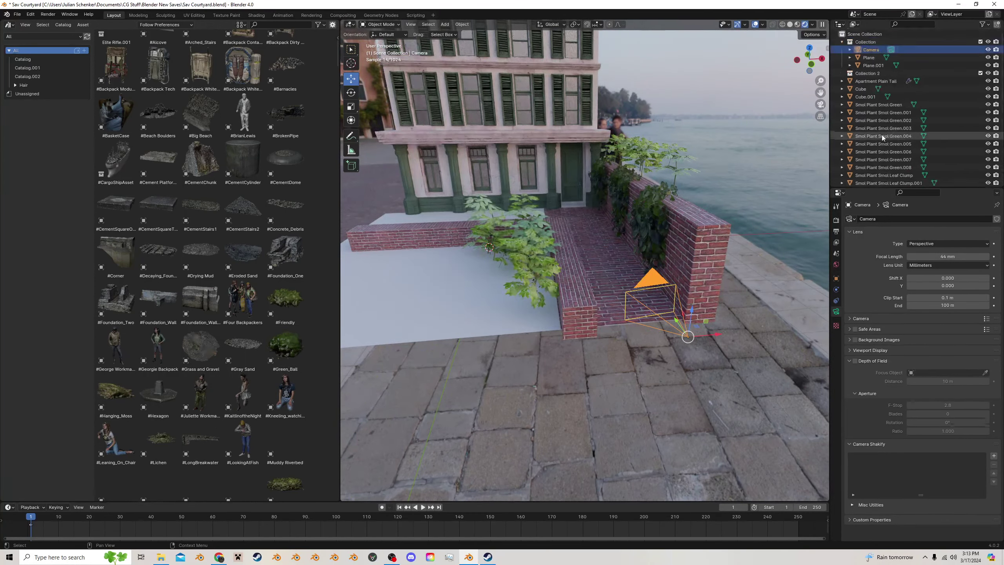
double_click(869, 73)
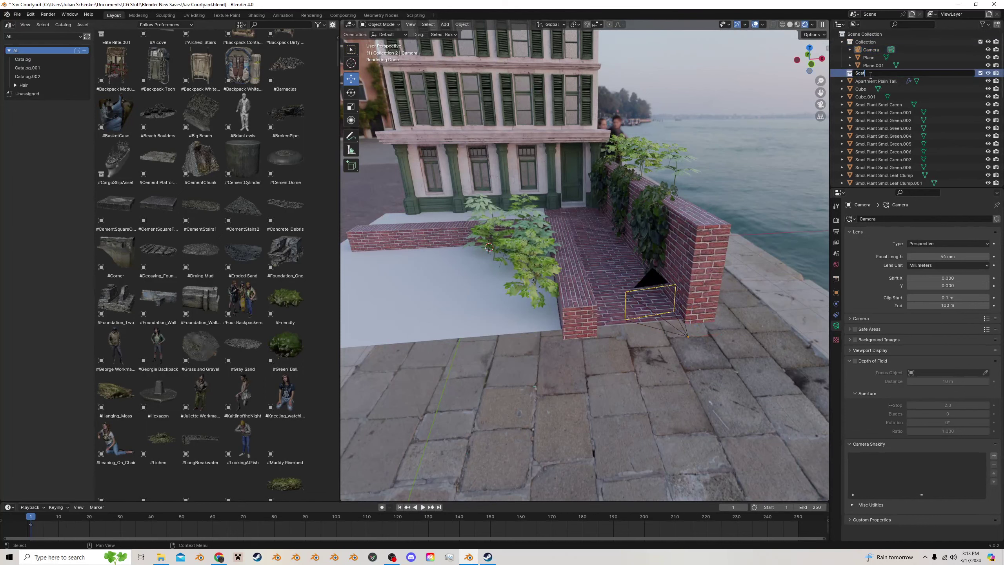
Select the #Friendly, #Green_Ball, #PaleBoy, #Poof and #RoofClump moss assets, and place #PaleBoy on the courtyard's plain plane
click(284, 322)
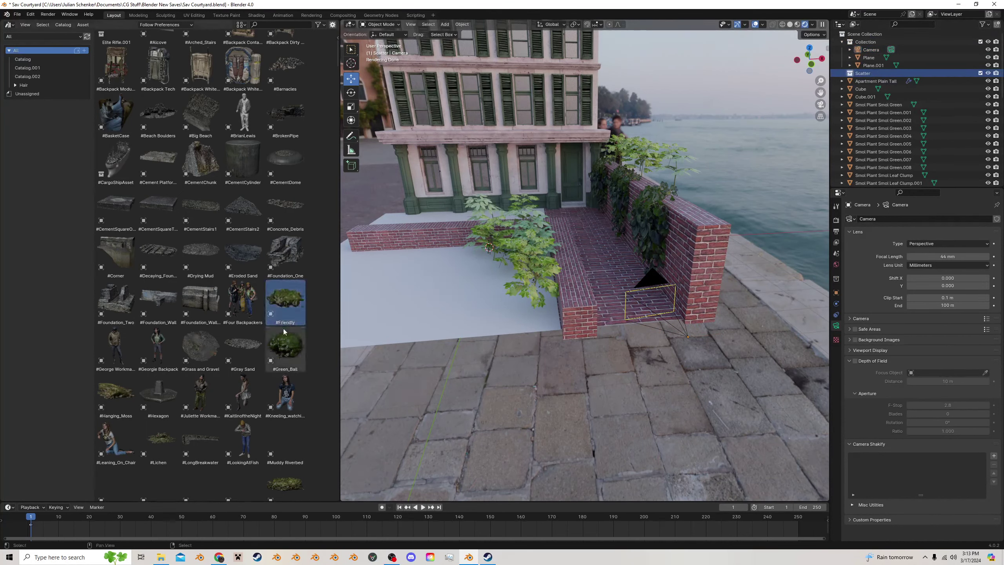
scroll(174, 376, down, 1)
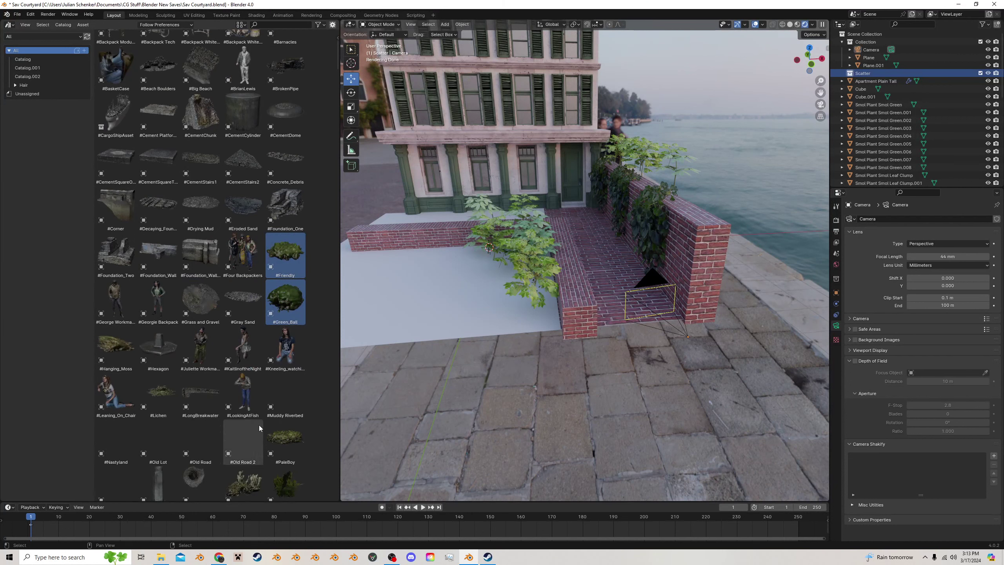
ctrl+click(268, 436)
scroll(265, 433, down, 1)
ctrl+click(280, 453)
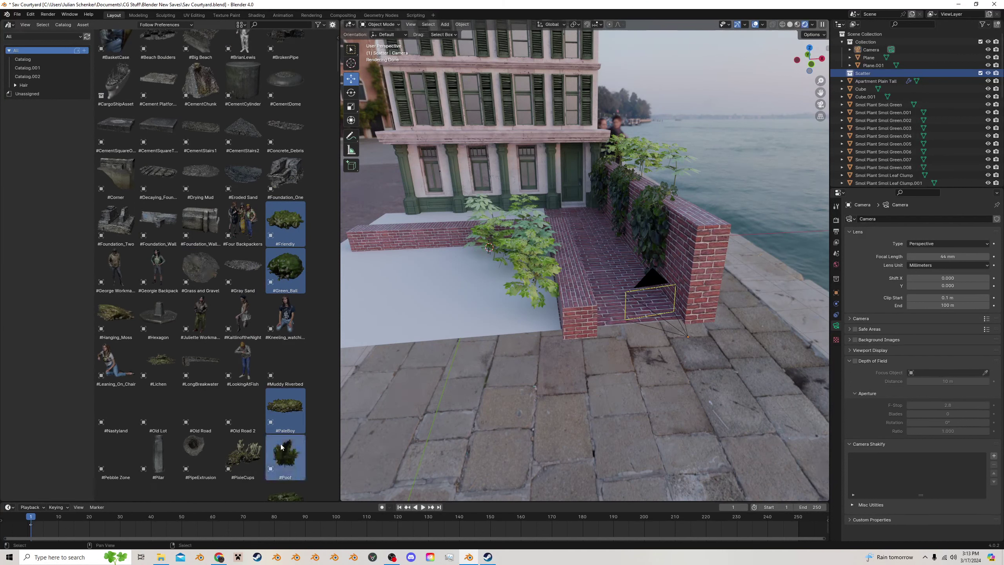
scroll(278, 410, down, 1)
ctrl+click(291, 451)
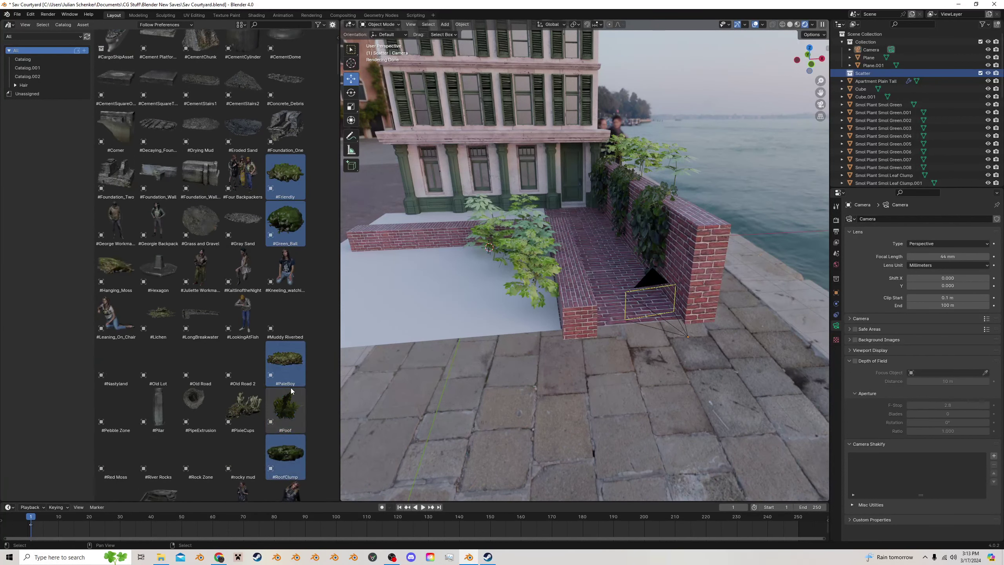
drag(290, 370, 401, 308)
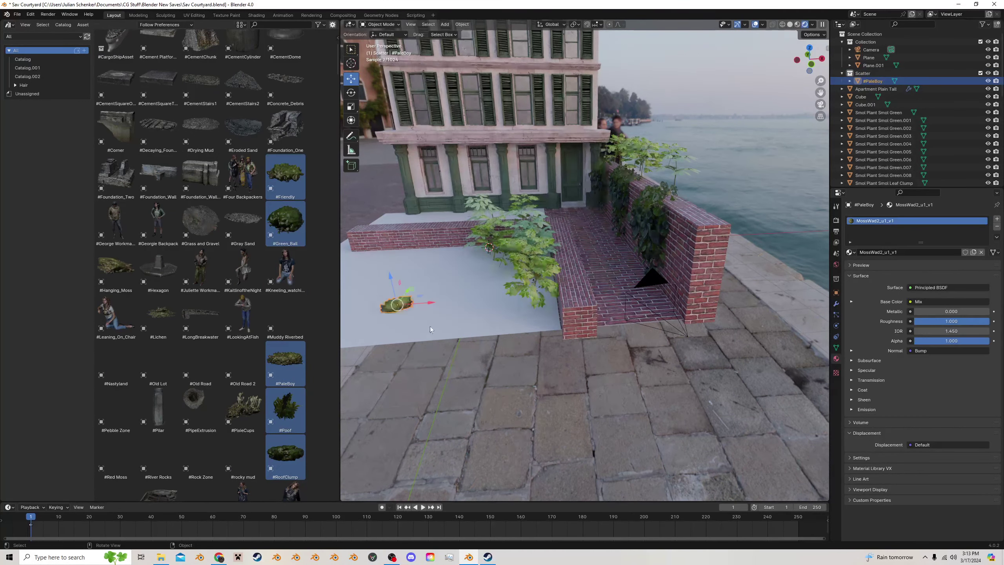
Place the #Poof, #RoofClump, #Green_Ball and #Friendly moss assets on the plane around the #PaleBoy clump
middle_drag(429, 327, 464, 322)
scroll(478, 319, up, 3)
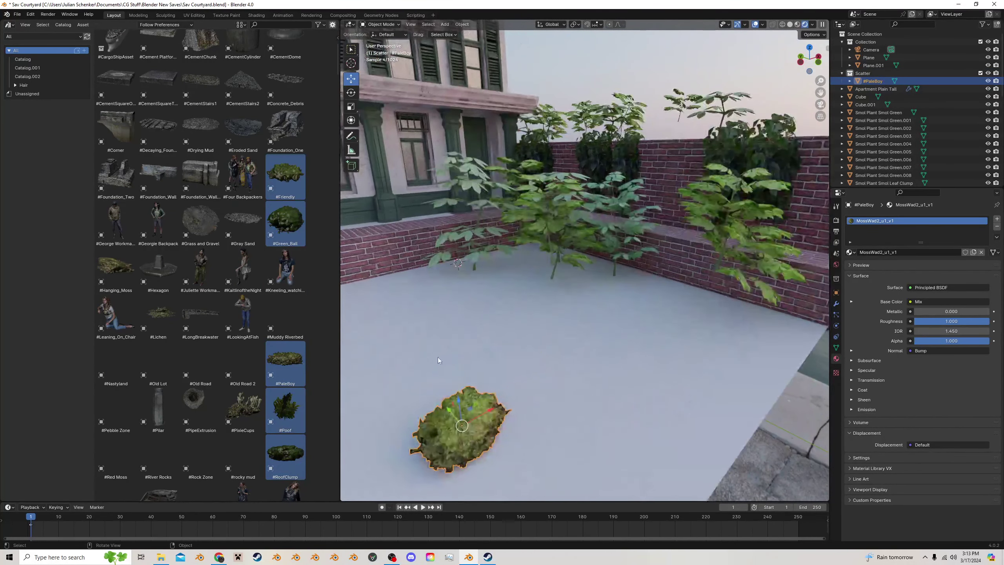
scroll(437, 357, down, 3)
click(312, 417)
drag(285, 408, 454, 381)
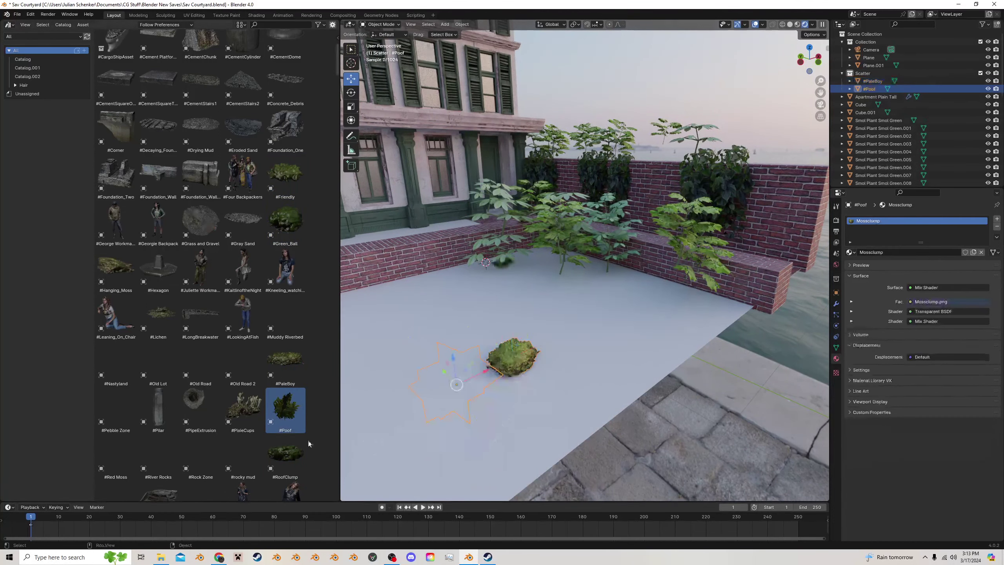
drag(286, 453, 491, 418)
drag(286, 218, 382, 356)
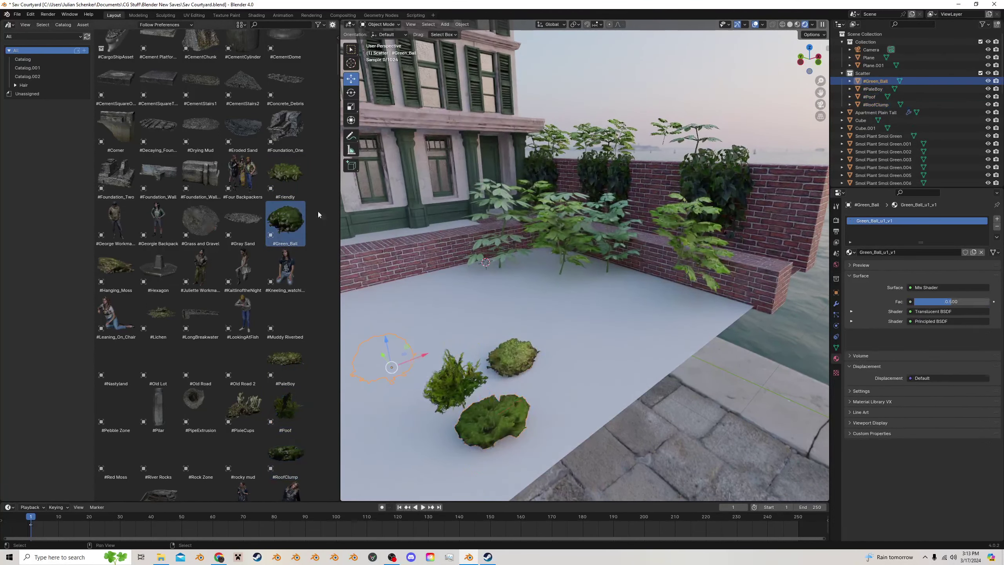
drag(286, 174, 404, 314)
Run Scatter Objects with #Green_Ball on the ground plane and draw a scatter stroke down the middle of the brick path
middle_drag(492, 331, 548, 319)
scroll(418, 327, down, 2)
click(547, 318)
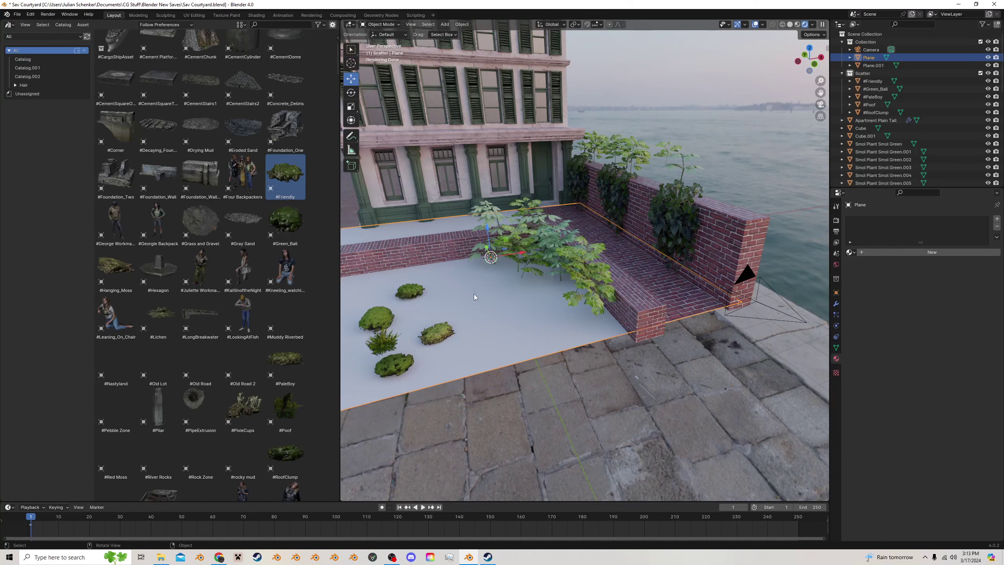
click(375, 311)
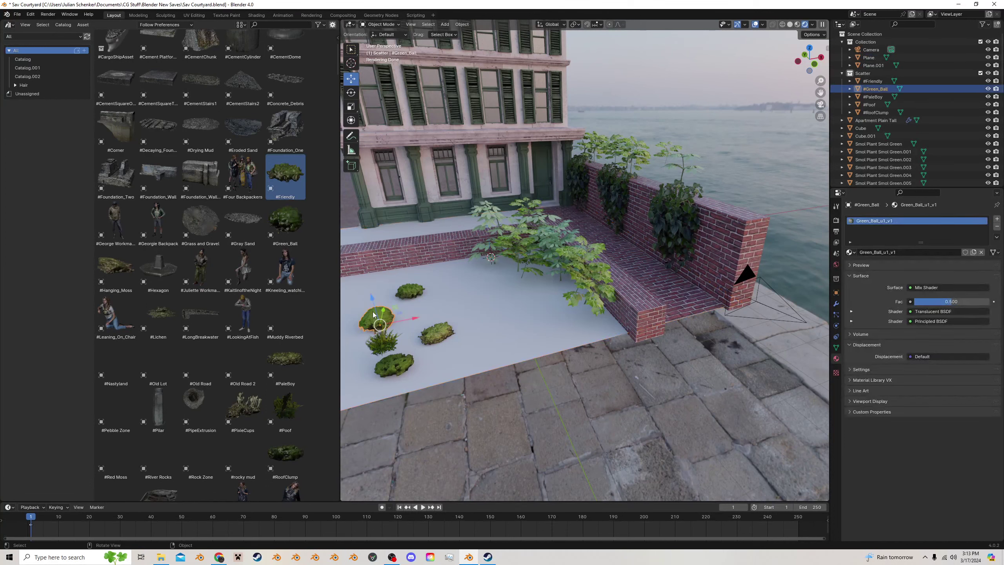
click(836, 207)
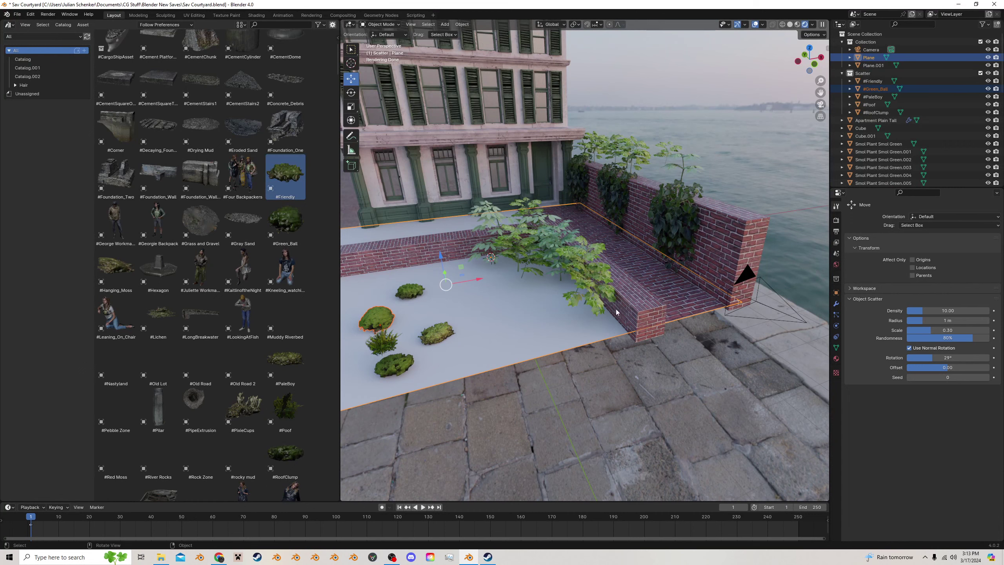
key(F3)
text(scatter)
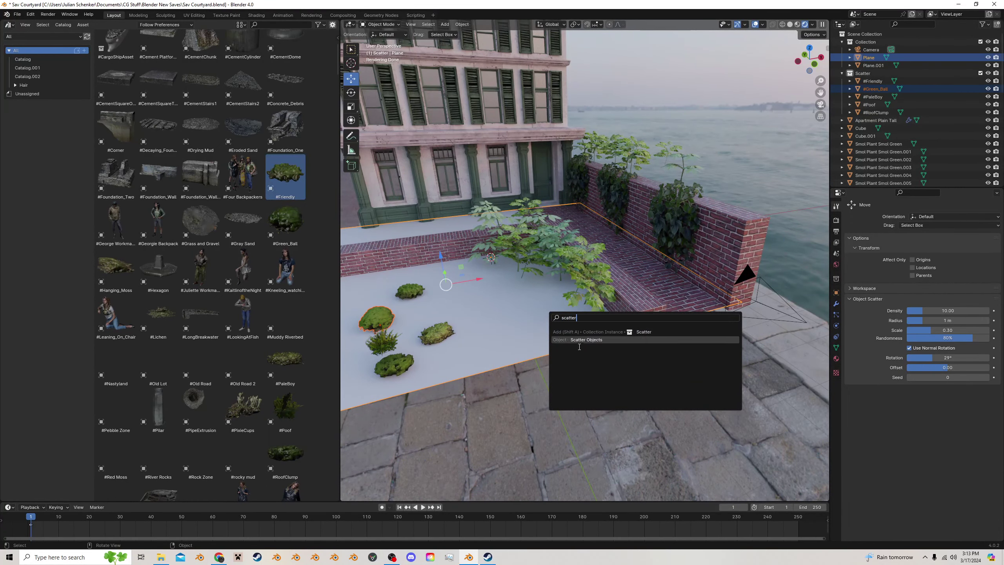
key(Return)
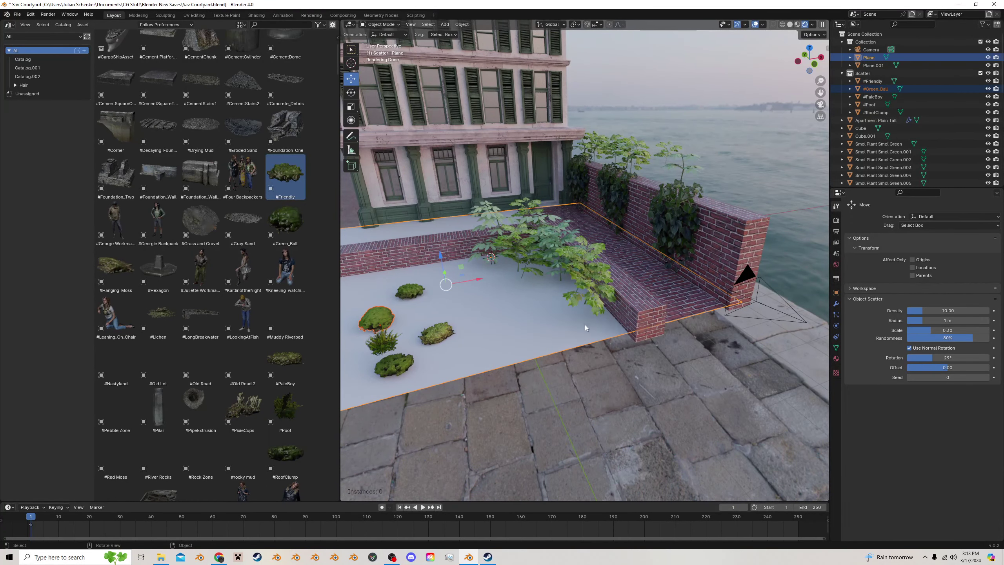
middle_drag(558, 332, 554, 380)
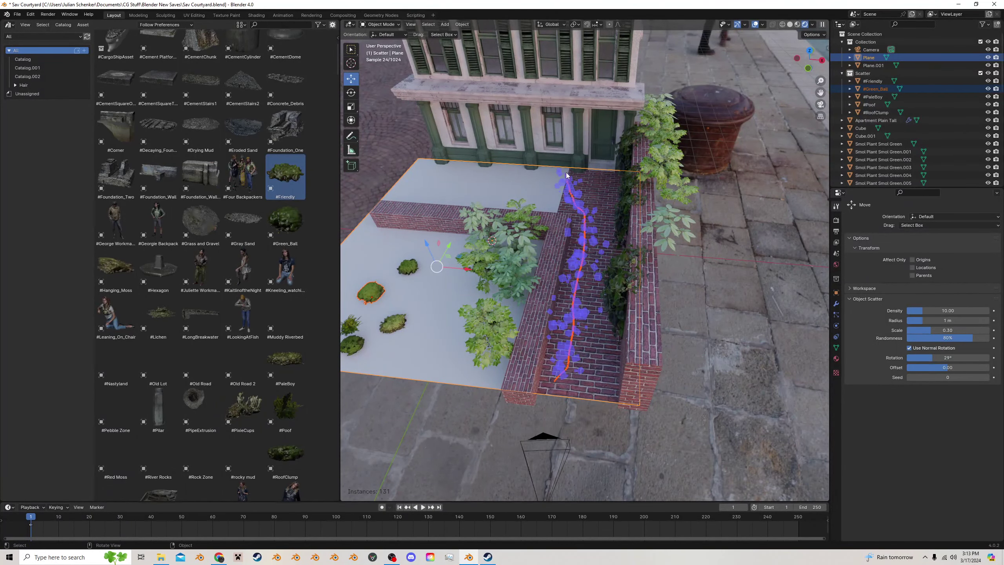
Turn off Use Normal Rotation, set the scatter rotation to 0° and apply the scatter
middle_drag(628, 357, 628, 328)
scroll(629, 339, up, 6)
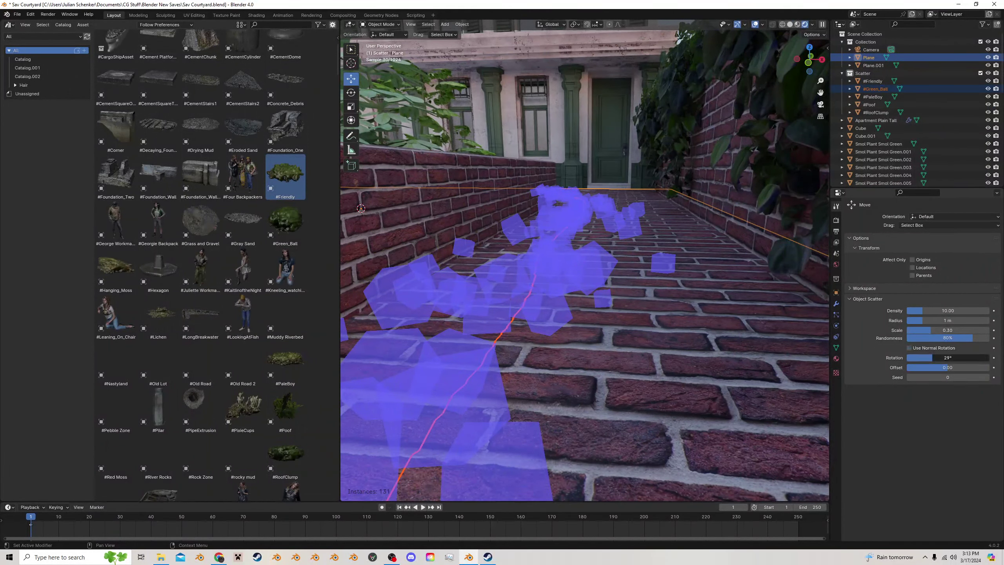
key(BackSpace)
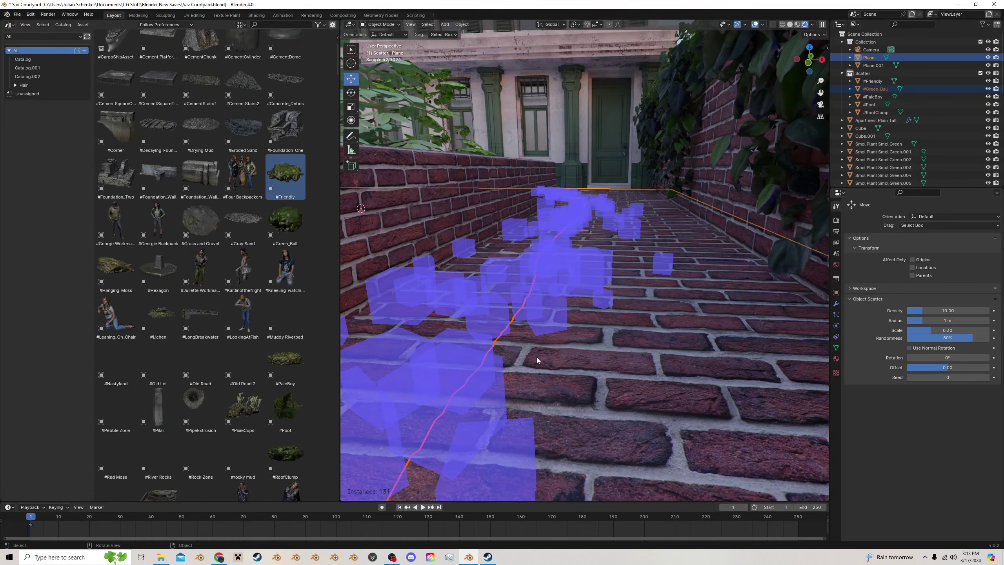
scroll(511, 290, down, 5)
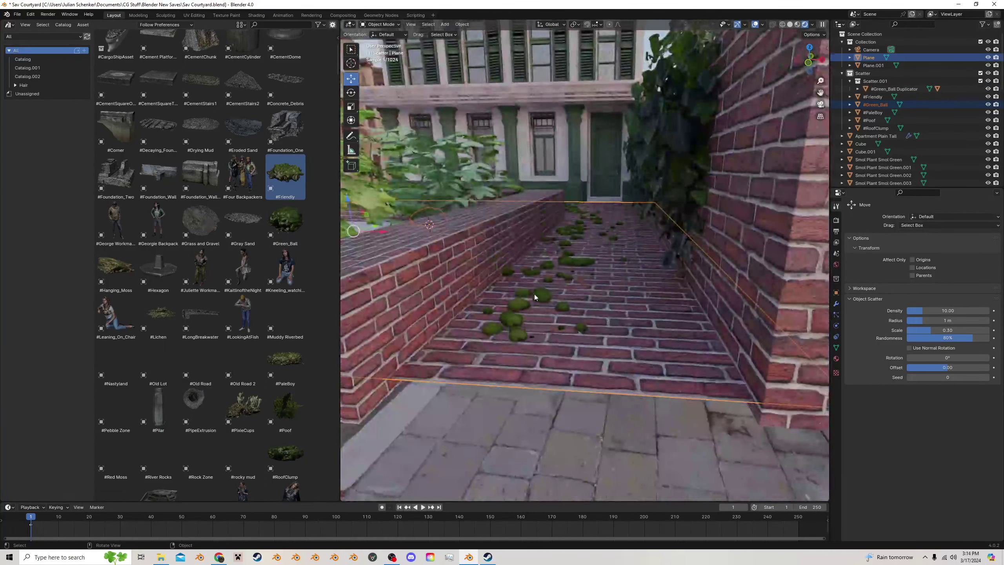
Check the moss from the camera view and undo the #Green_Ball scatter
middle_drag(534, 297, 574, 293)
key(KP_0)
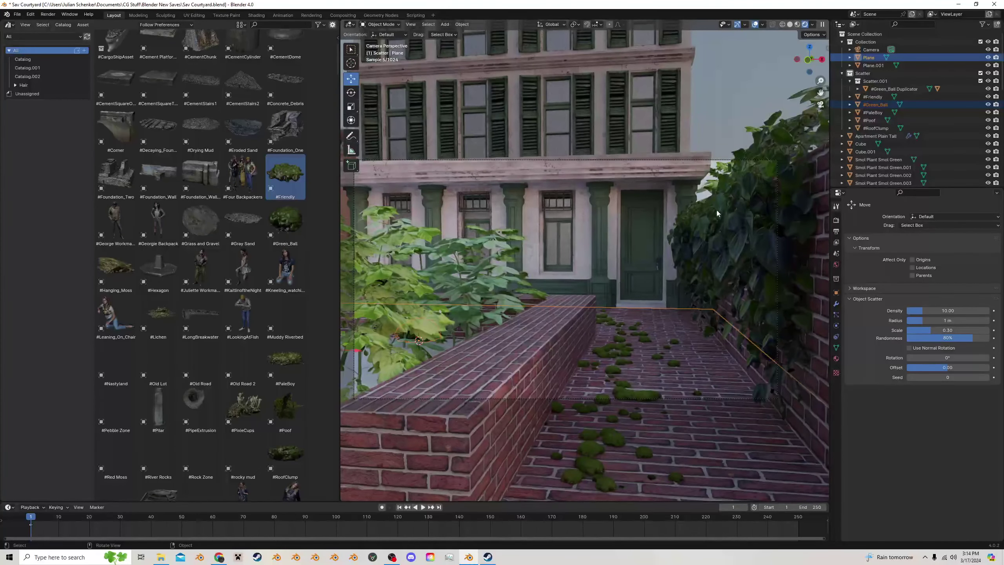
key(ctrl+s)
key(ctrl+z)
Look up the Scatter Objects add-on in the preferences by searching for "scat"
middle_drag(644, 249, 524, 322)
scroll(619, 281, down, 3)
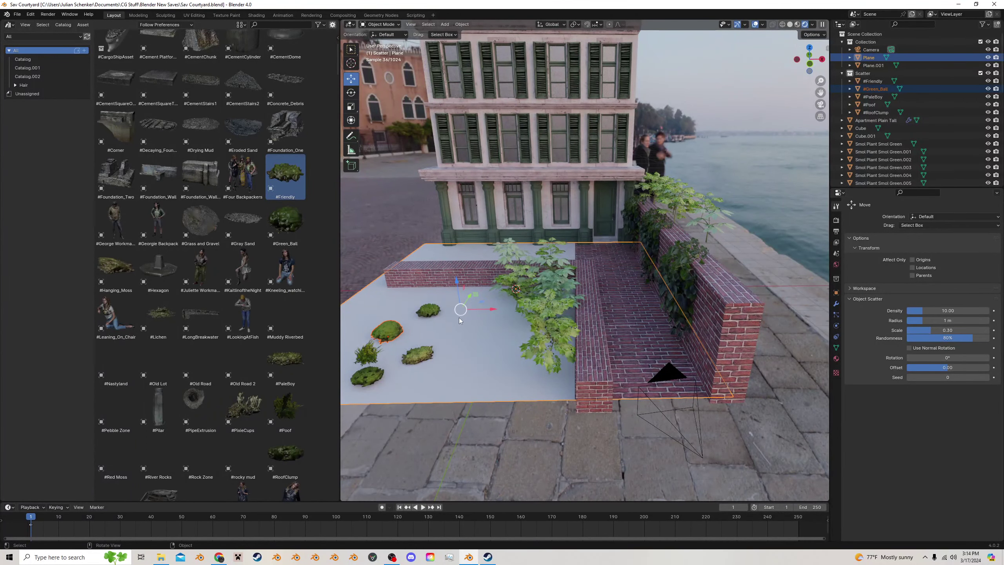
key(F3)
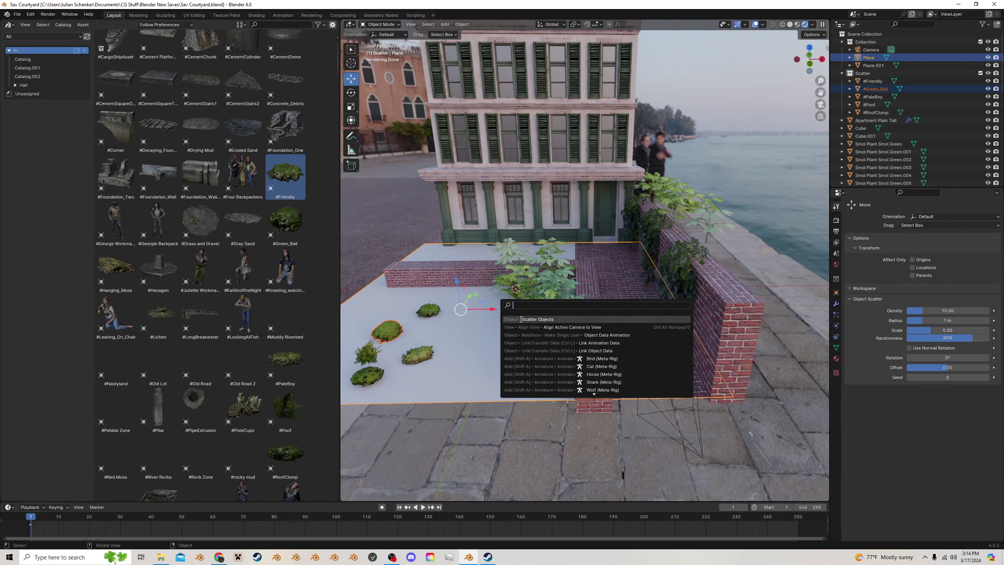
click(31, 14)
click(44, 118)
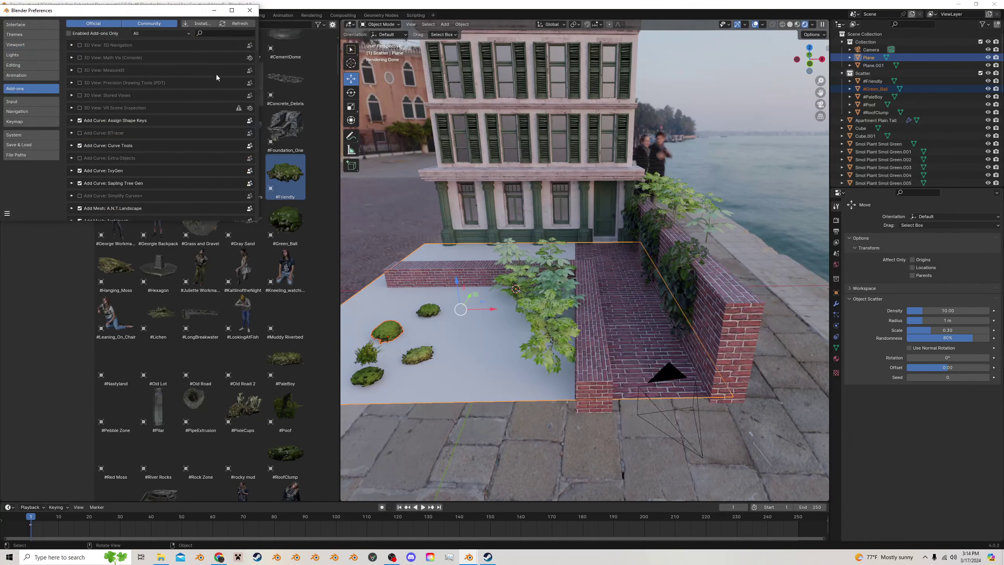
click(229, 33)
text(scat)
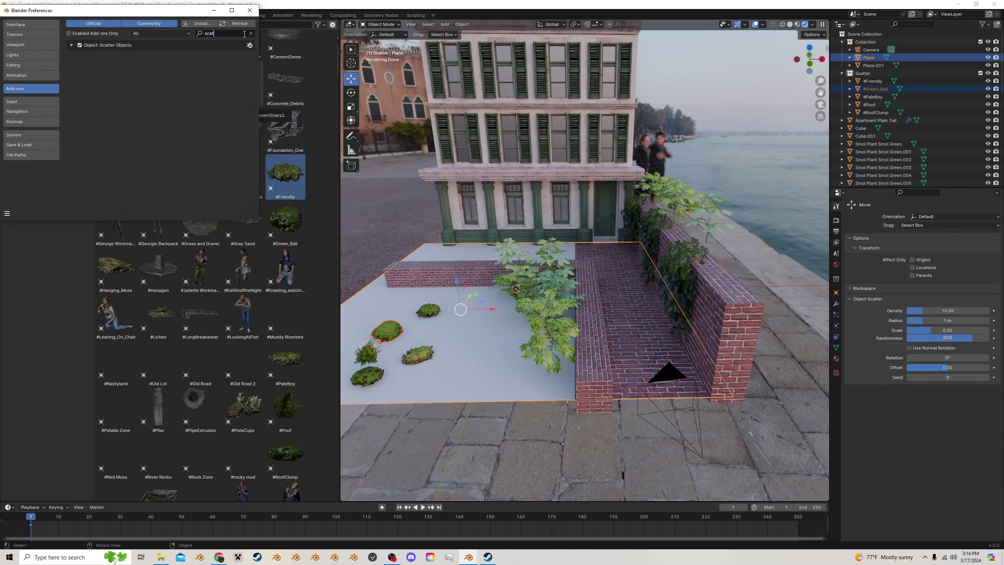
click(250, 11)
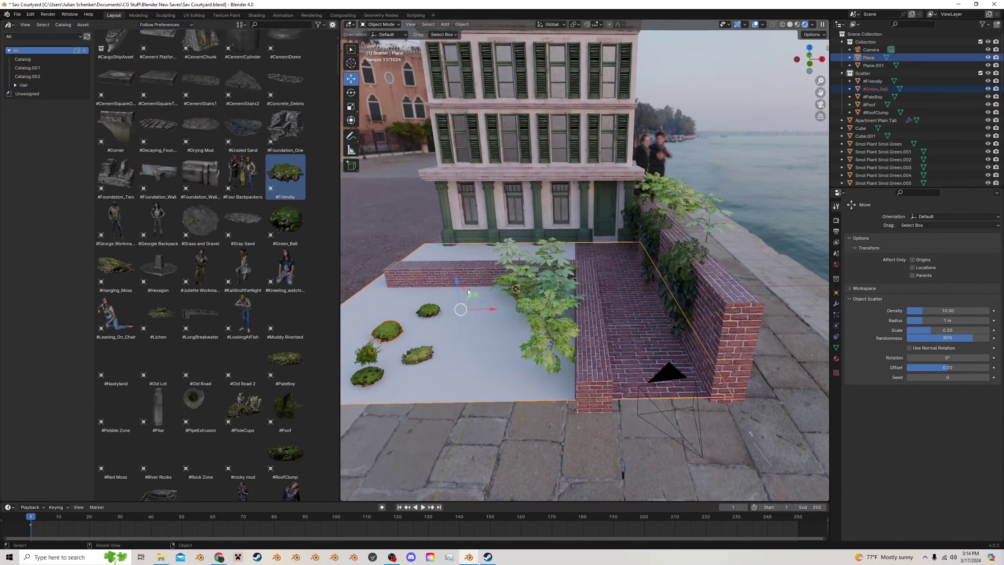
Run Scatter Objects with #Green_Ball on the ground plane and draw one stroke along each side of the brick path
click(405, 331)
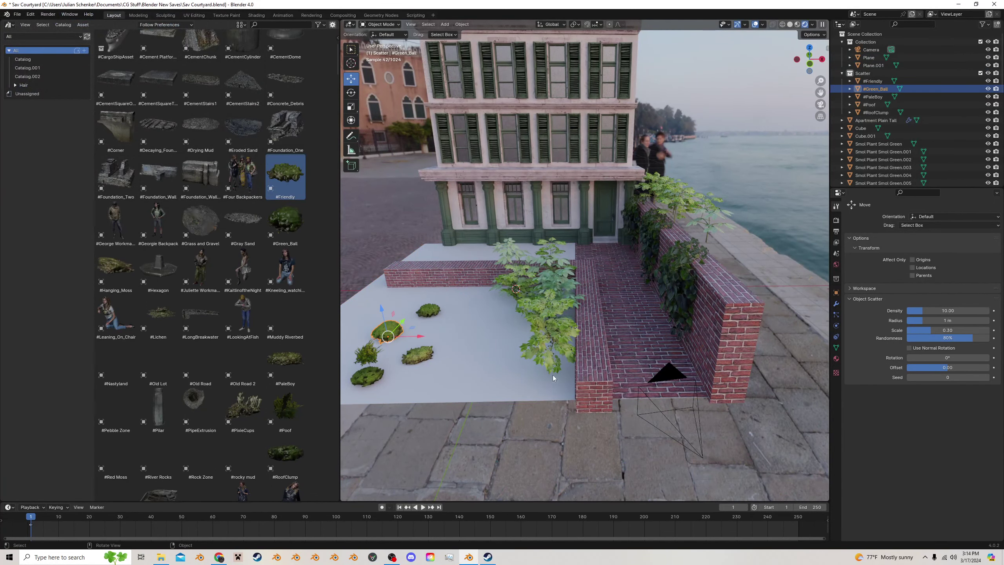
shift+click(569, 374)
middle_drag(619, 367, 538, 432)
key(F3)
click(689, 369)
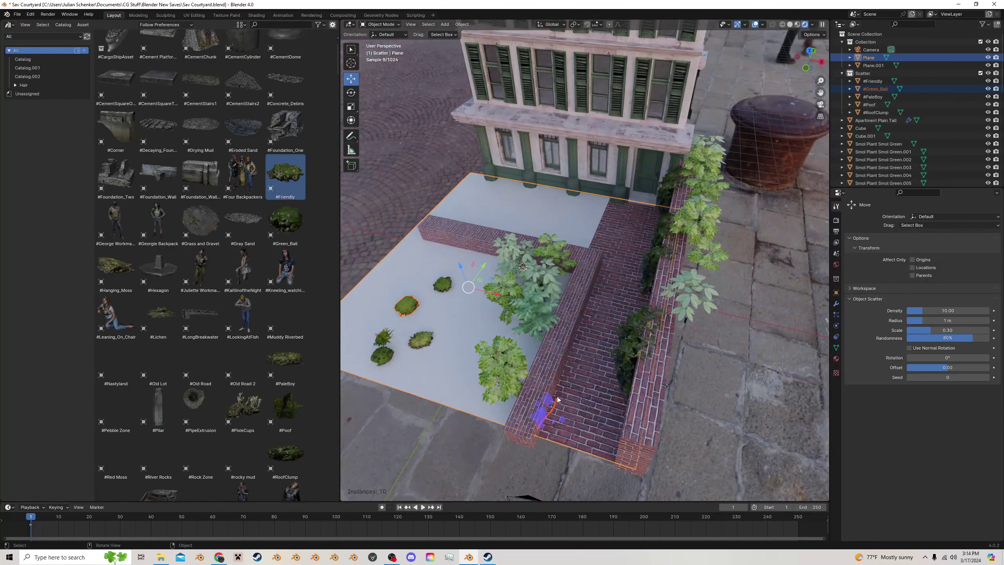
mouse_move(567, 358)
mouse_down()
mouse_move(599, 270)
mouse_move(588, 239)
mouse_up()
mouse_move(679, 355)
middle_down()
mouse_move(651, 416)
mouse_move(674, 427)
middle_up()
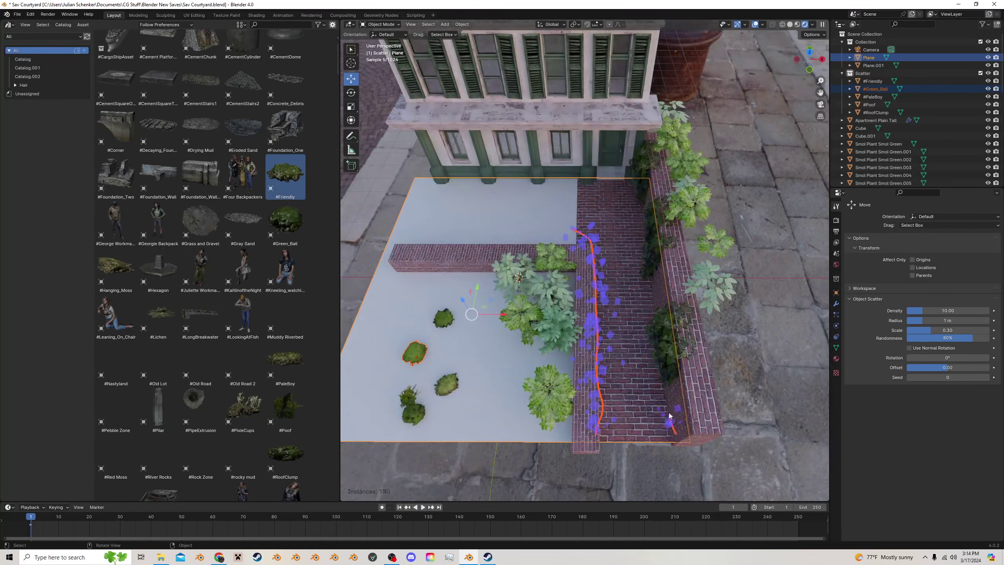
drag(669, 416, 648, 183)
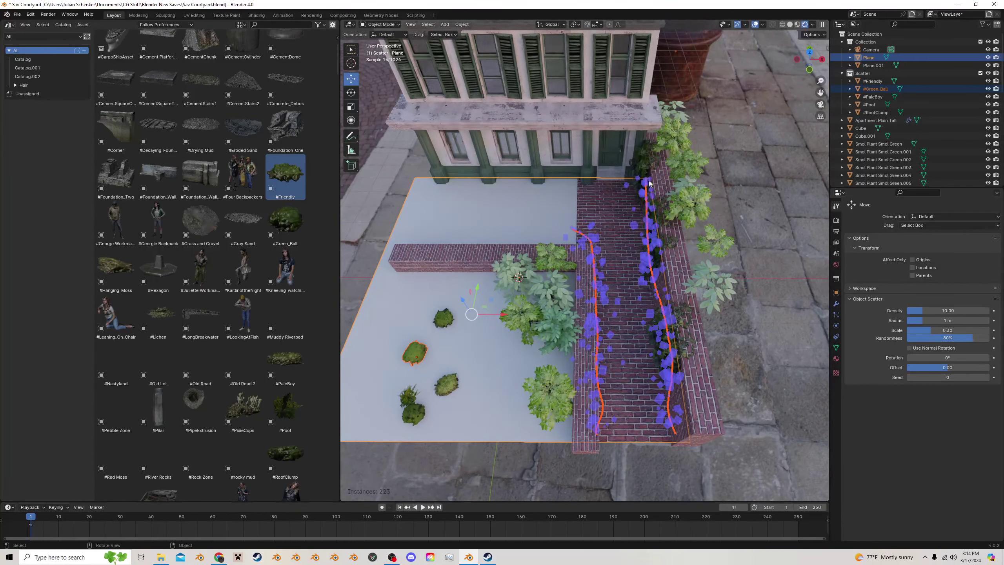
Set the scatter density to 6.24 and the scale to 0.34, and apply the #Green_Ball scatter
middle_drag(648, 332, 655, 288)
scroll(655, 289, up, 3)
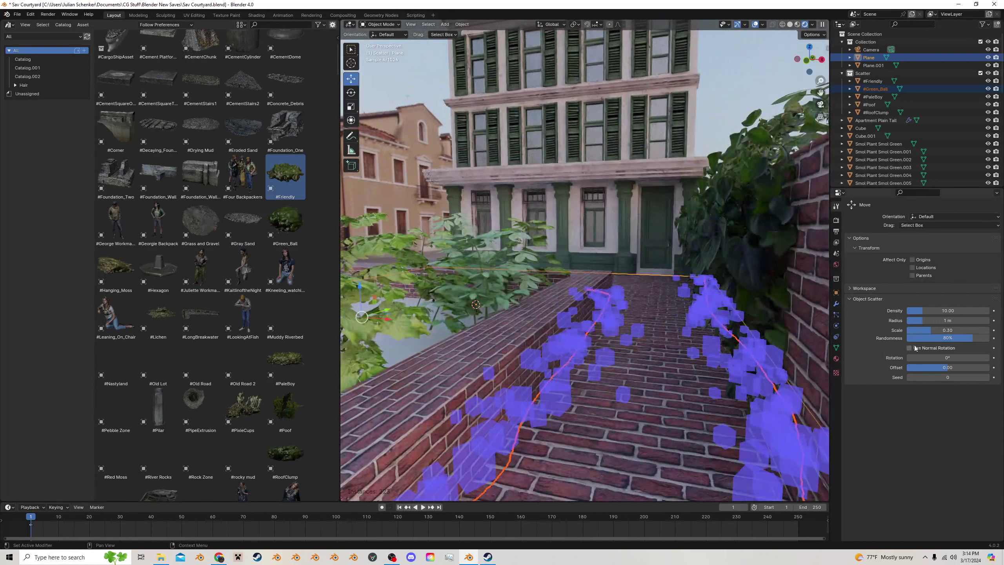
drag(925, 310, 938, 330)
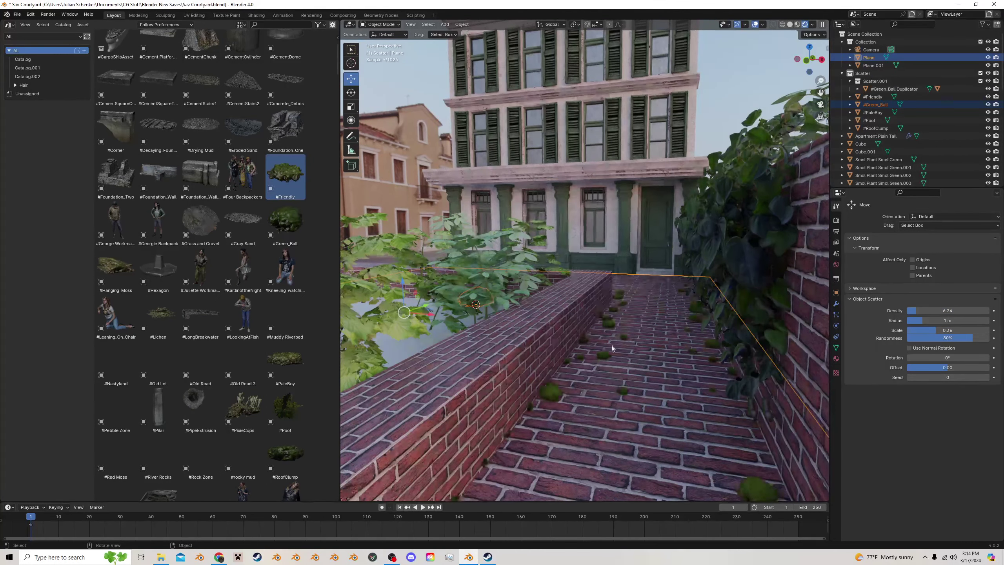
Scatter the #PaleBoy moss on the ground plane with one stroke along each side of the brick path
scroll(553, 311, down, 6)
middle_drag(553, 311, 564, 336)
click(420, 362)
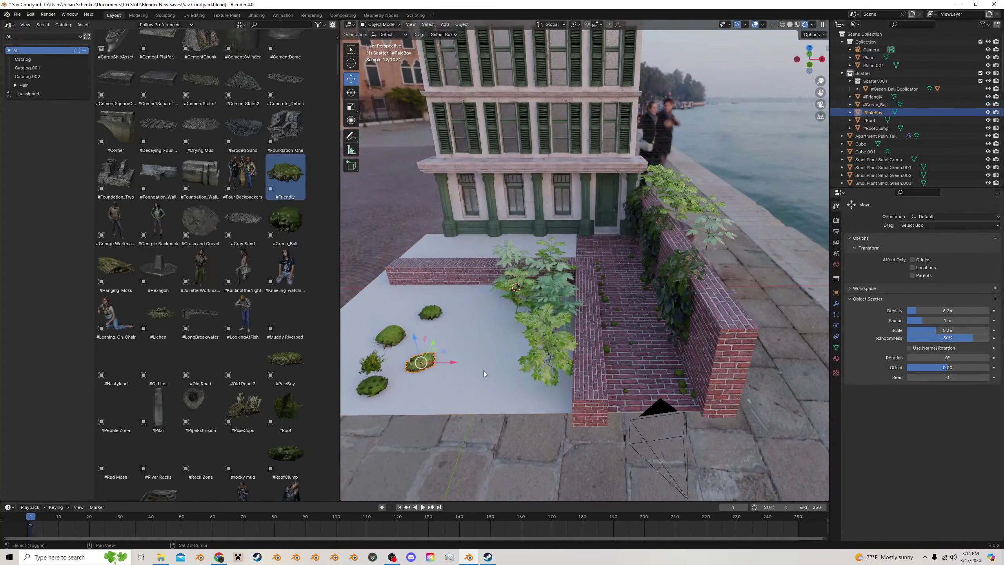
shift+click(494, 374)
middle_drag(501, 378, 601, 413)
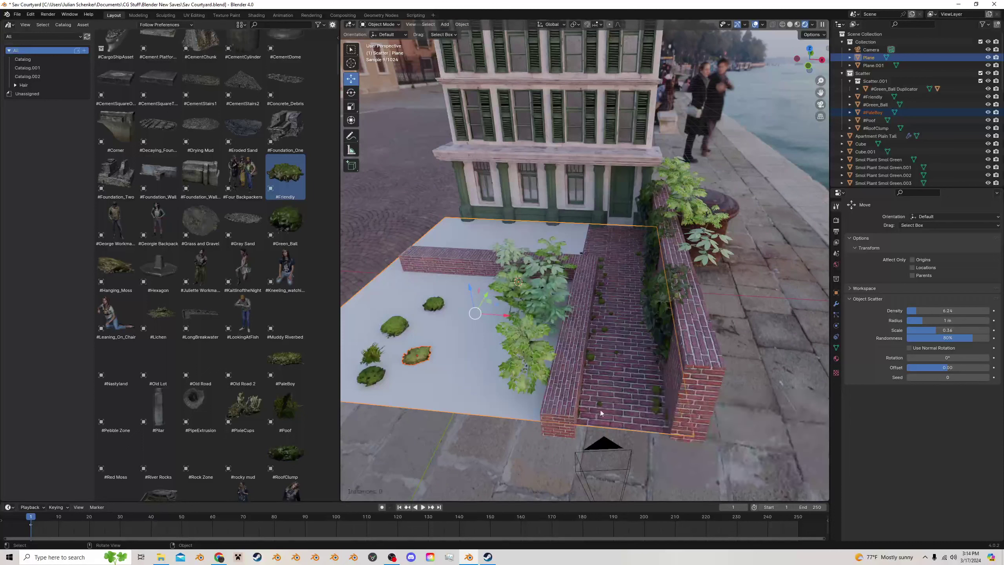
drag(589, 394, 599, 277)
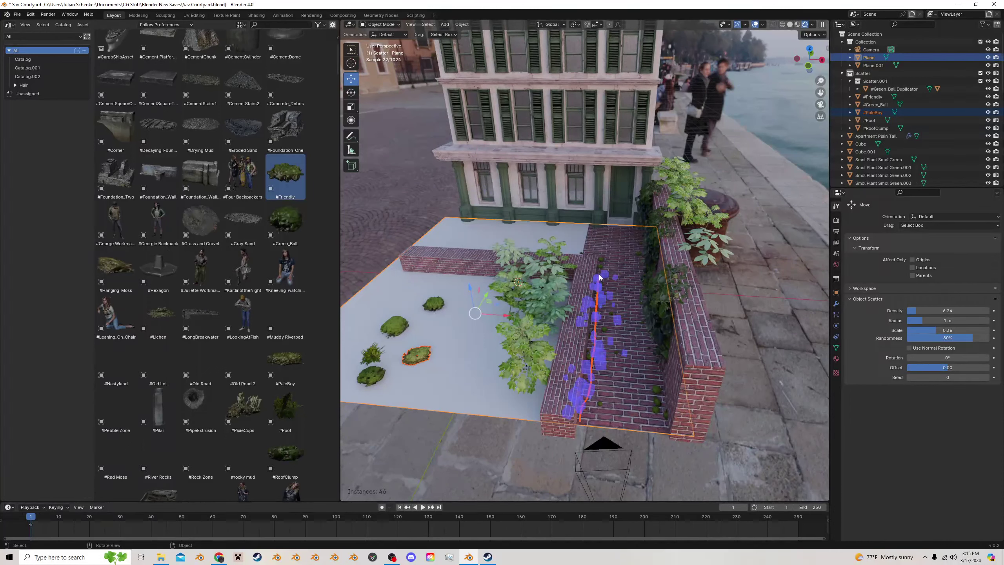
drag(663, 421, 650, 229)
mouse_move(650, 229)
middle_down()
mouse_move(698, 298)
mouse_move(682, 317)
middle_up()
key(Return)
scroll(671, 340, up, 4)
Scatter the #Poof moss on the ground plane with one stroke along each side of the brick path
scroll(670, 342, down, 5)
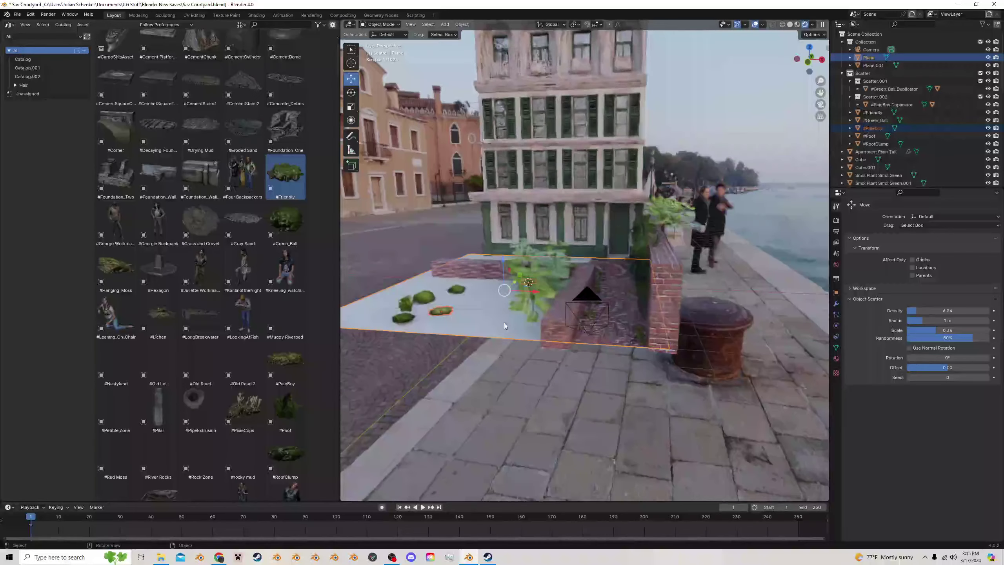
click(460, 323)
scroll(473, 347, up, 3)
shift+click(472, 345)
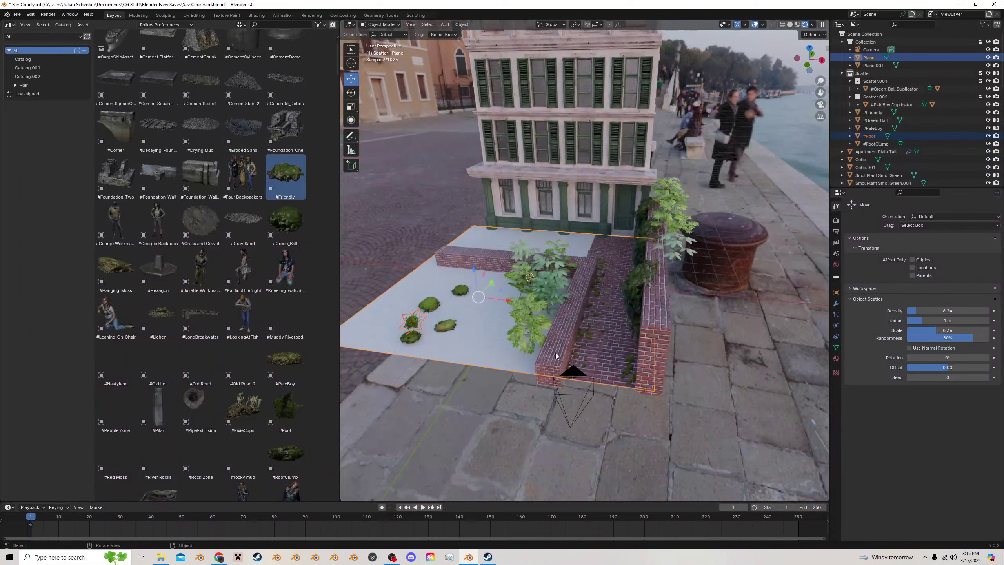
key(F3)
key(Return)
middle_drag(585, 357, 564, 386)
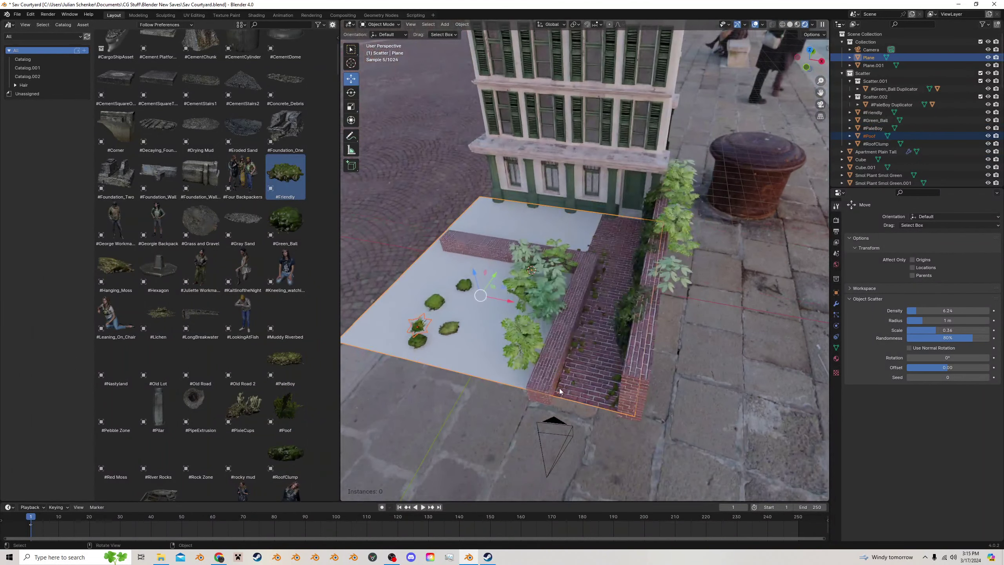
drag(574, 354, 604, 254)
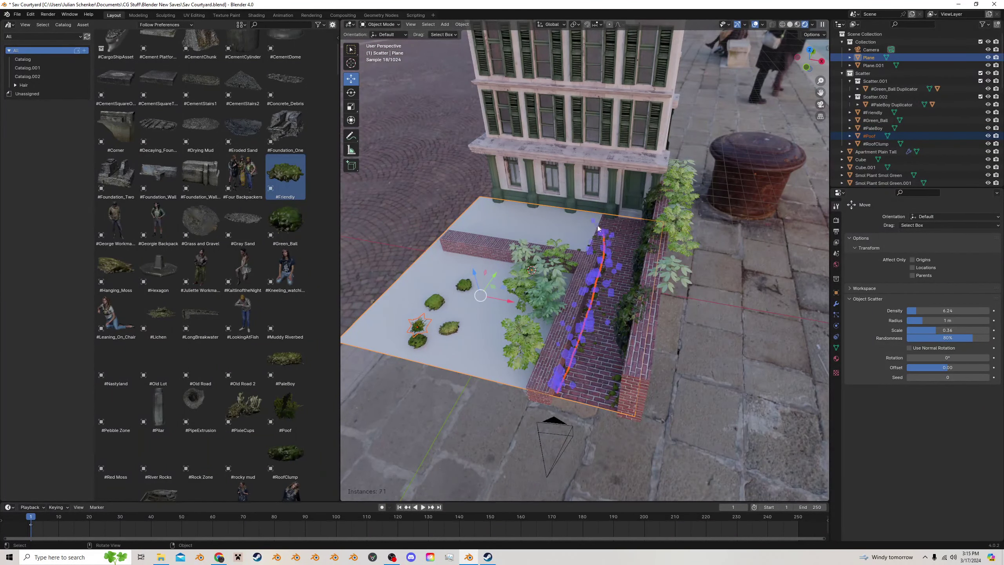
middle_drag(597, 228, 651, 378)
drag(651, 395, 635, 223)
middle_drag(648, 281, 640, 255)
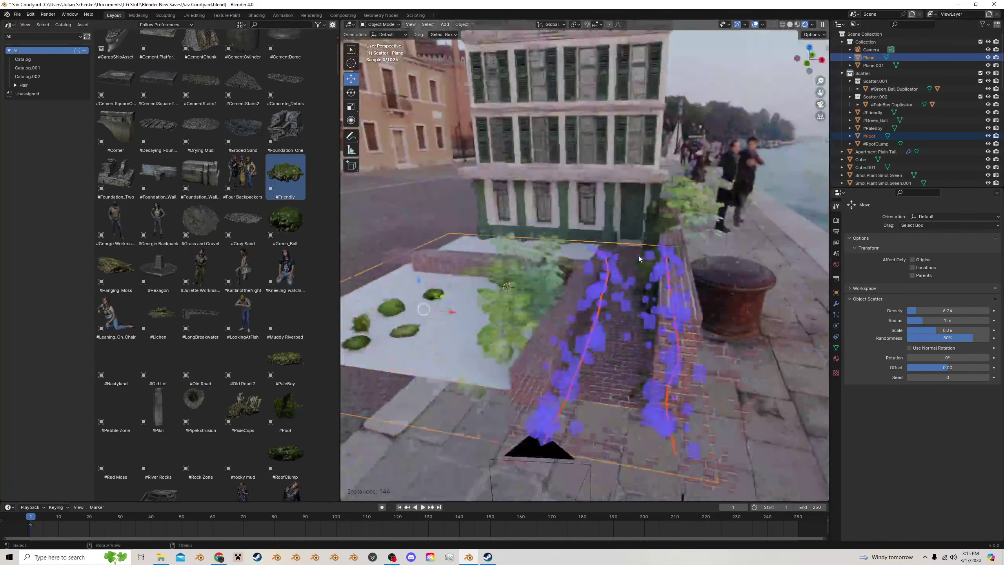
scroll(642, 261, up, 3)
key(Return)
Check the scattered moss on the path through the scene camera and save the file
middle_drag(669, 340, 691, 343)
click(820, 104)
key(ctrl+s)
scroll(679, 310, up, 2)
scroll(588, 346, down, 1)
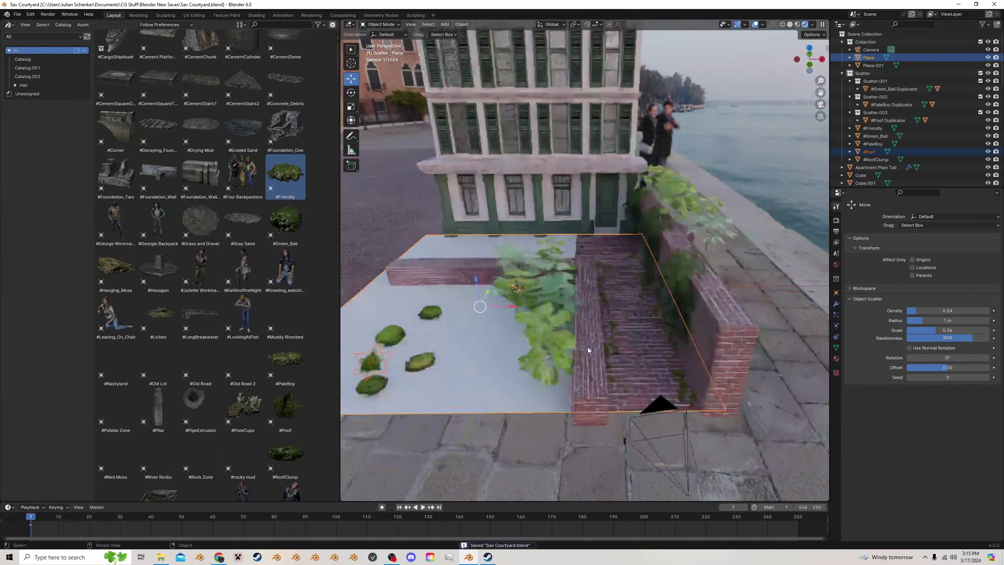
Scatter #RoofClump, #Poof, #PaleBoy and #Green_Ball together on the low L-shaped brick wall with a stroke along its top
click(411, 369)
shift+click(372, 363)
shift+click(371, 385)
shift+click(389, 339)
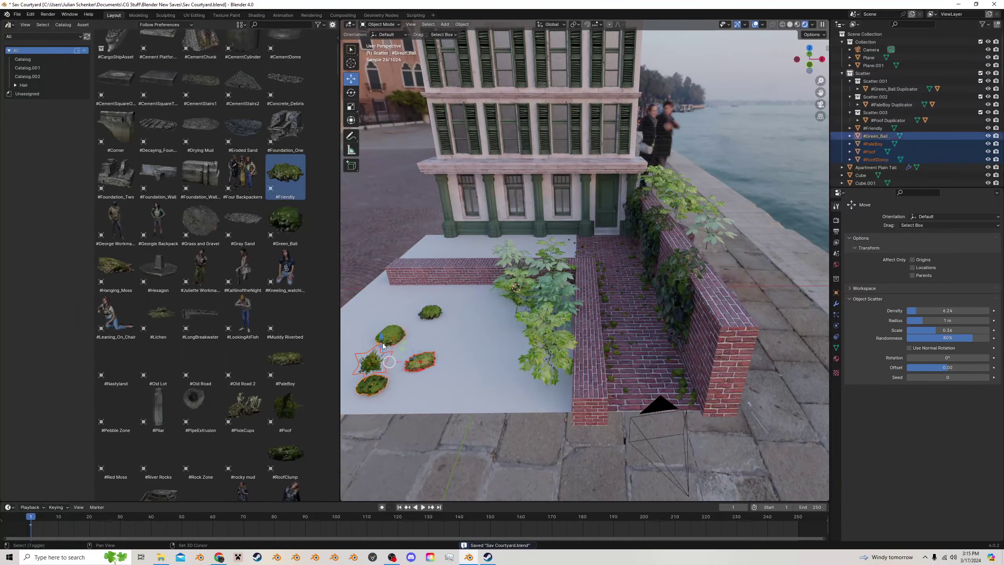
middle_drag(490, 360, 526, 388)
shift+click(533, 352)
key(F3)
click(567, 362)
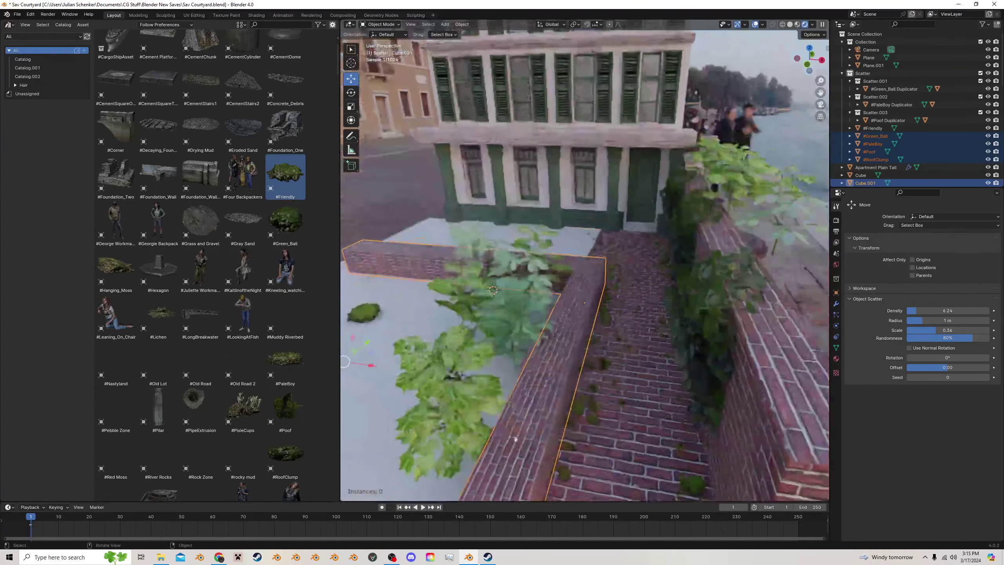
scroll(526, 389, down, 3)
drag(526, 388, 585, 260)
middle_drag(664, 328, 676, 310)
scroll(676, 309, up, 4)
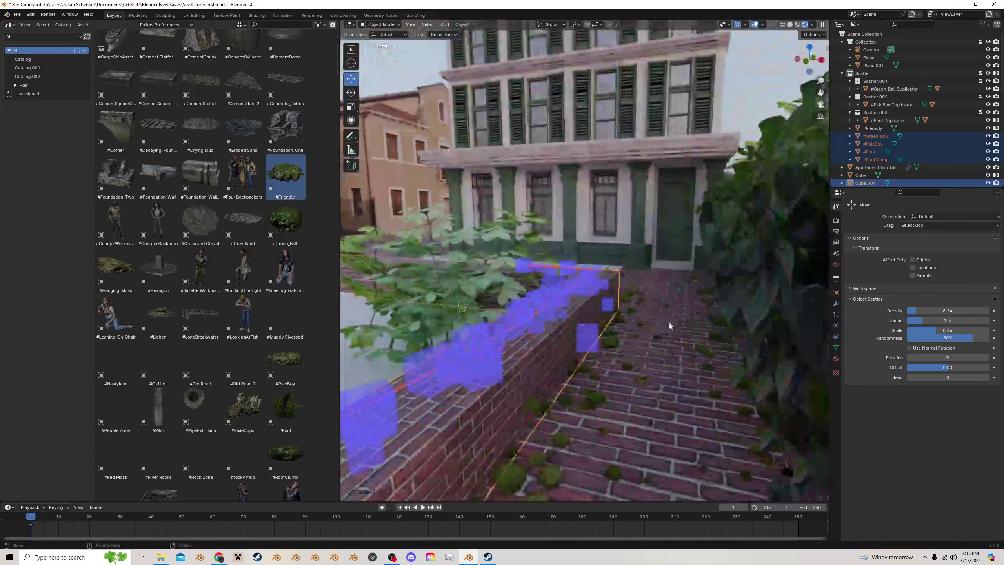
key(Return)
Scatter the same four moss assets over the low wall's top and path-facing side again, with the density set to 14.34
scroll(652, 340, down, 6)
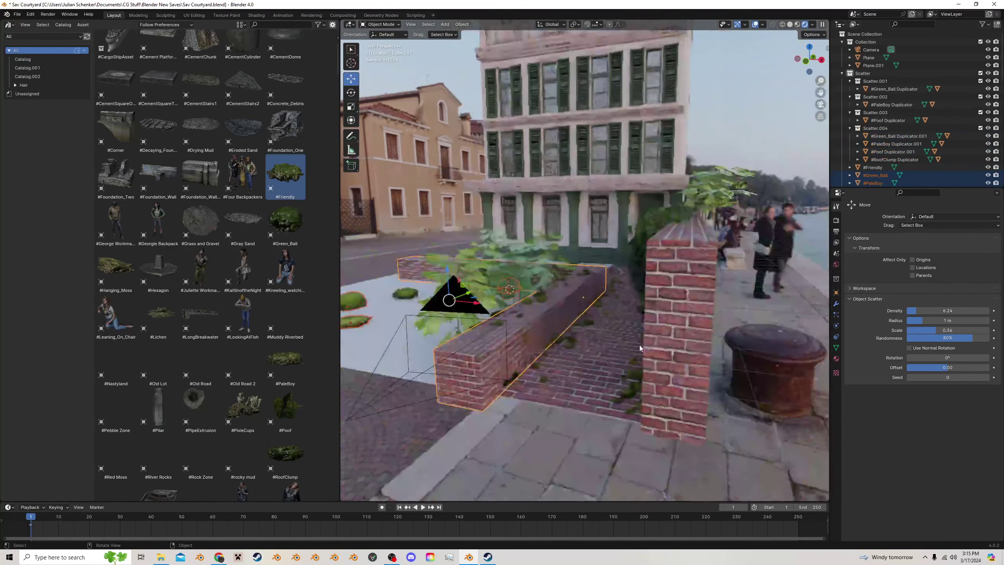
key(F3)
key(Return)
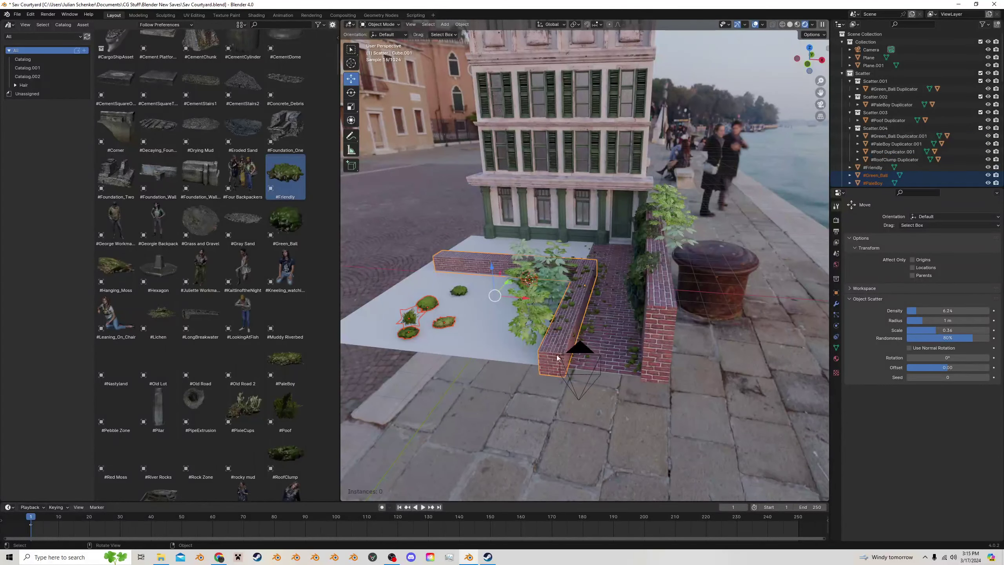
mouse_move(554, 341)
mouse_down()
mouse_move(574, 292)
mouse_move(572, 348)
mouse_move(552, 342)
mouse_up()
middle_drag(552, 342, 597, 275)
drag(596, 275, 544, 337)
scroll(572, 286, up, 2)
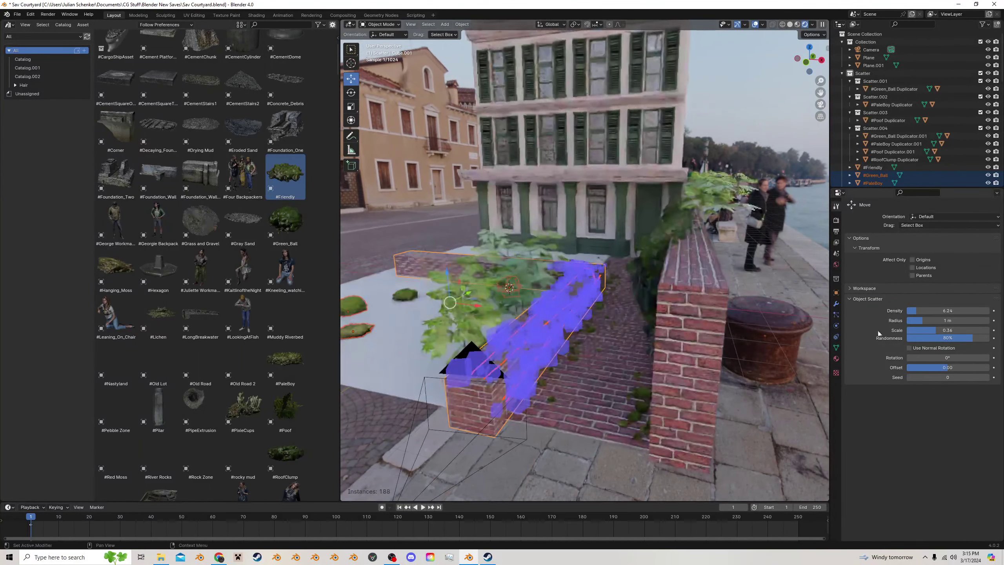
drag(917, 311, 935, 311)
key(Return)
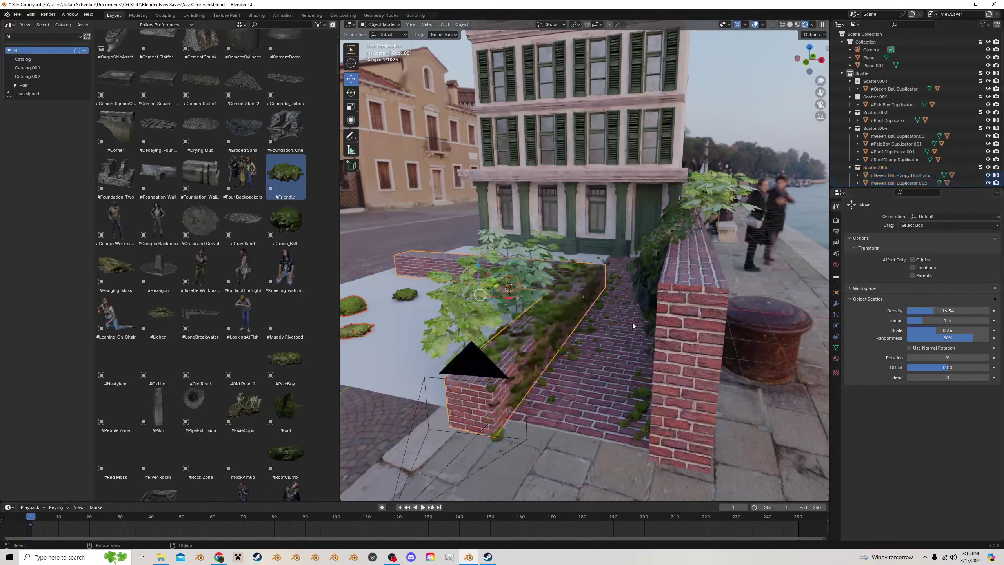
Inspect the mossy low wall through the scene camera and save the file
click(820, 103)
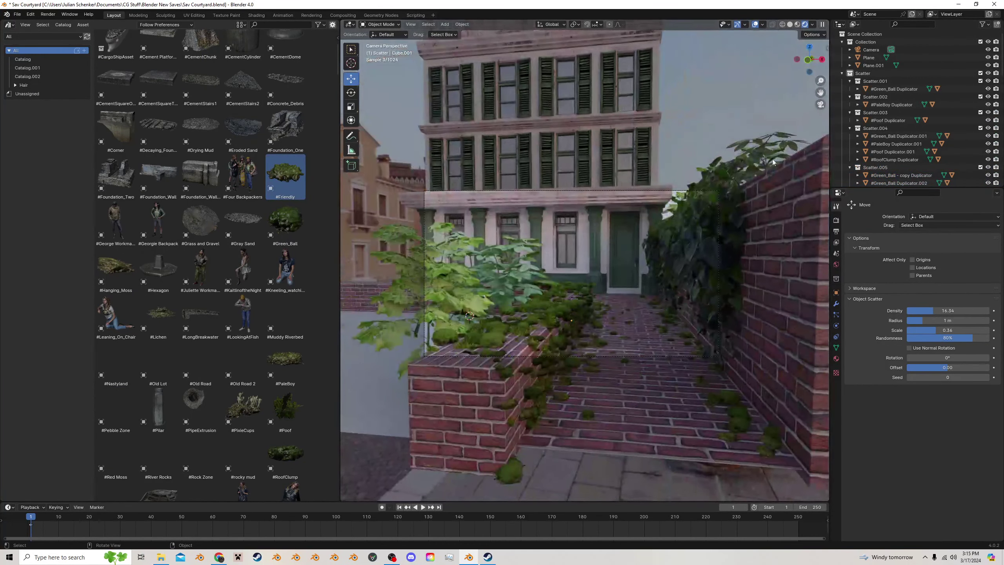
key(ctrl+s)
scroll(599, 302, up, 3)
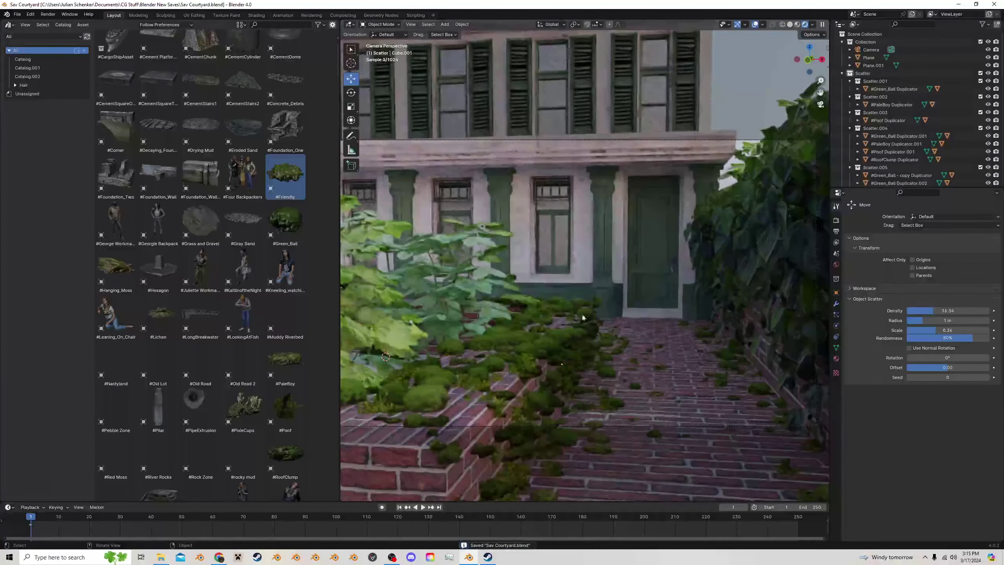
scroll(571, 327, down, 3)
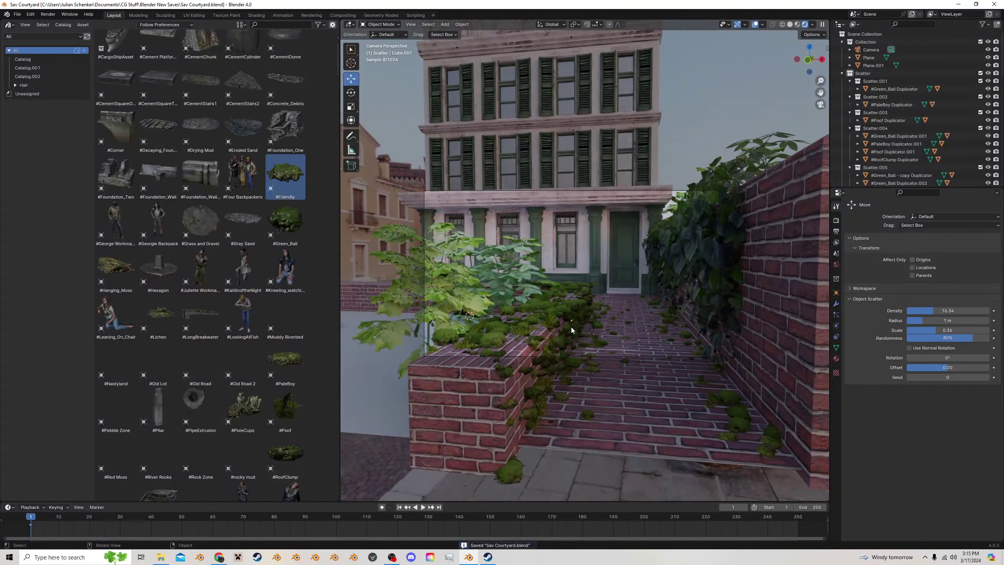
Make linked duplicates of the sycamore plants and leaf clump beside the low wall and shift them about 0.25 m along X
mouse_move(571, 327)
middle_down()
mouse_move(575, 351)
mouse_move(556, 340)
middle_up()
click(579, 321)
scroll(553, 340, up, 1)
click(536, 336)
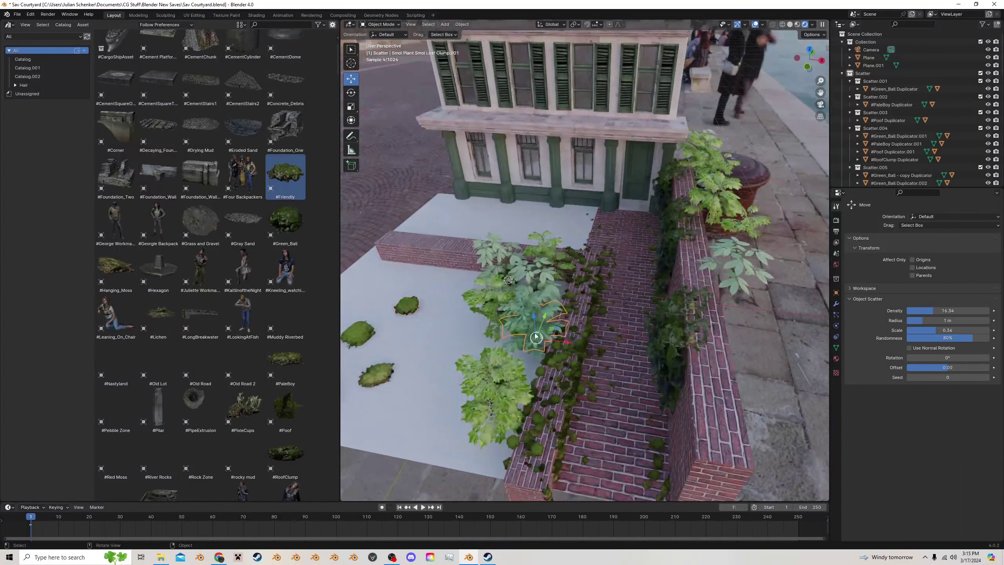
click(513, 398)
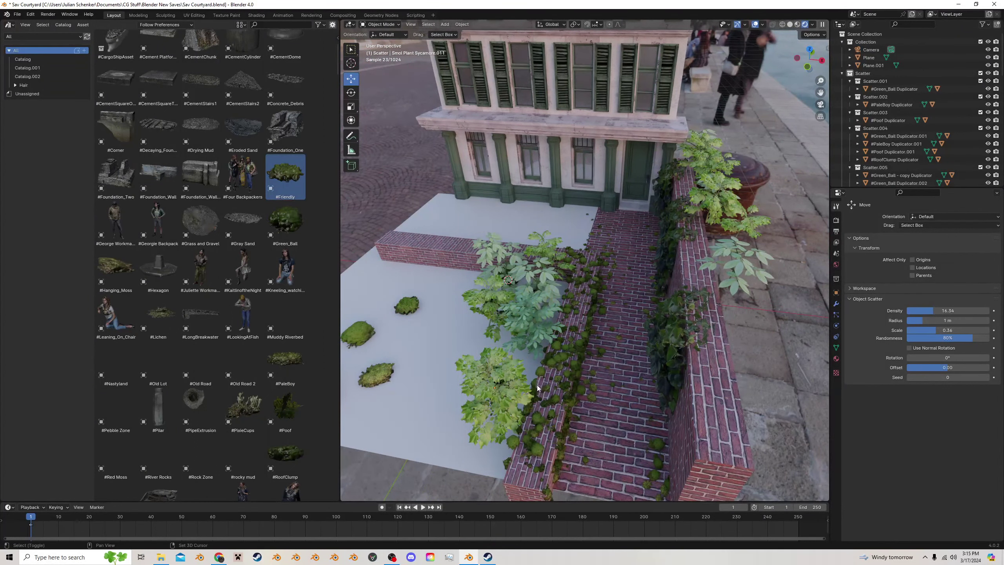
middle_drag(535, 366, 505, 357)
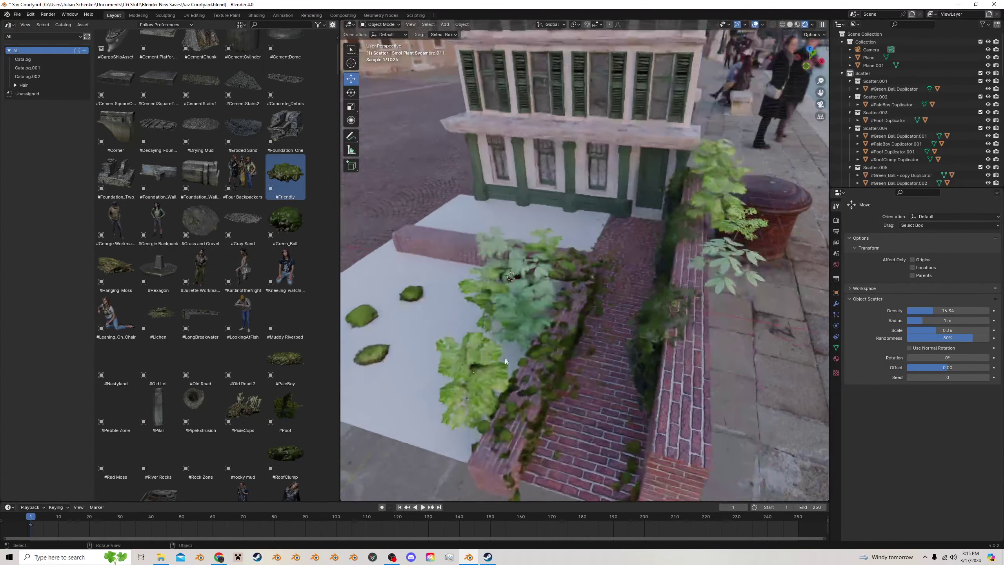
click(491, 396)
click(480, 378)
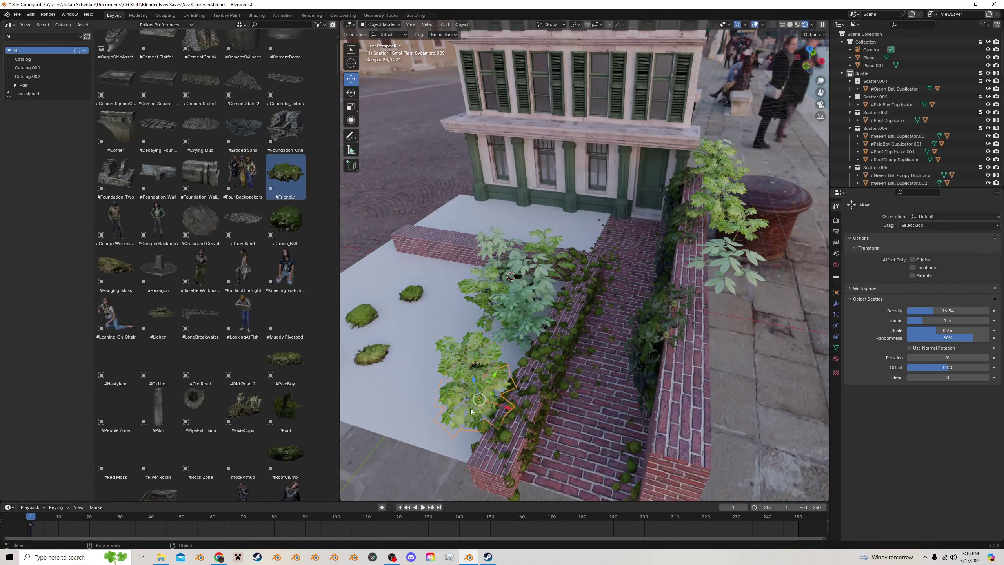
shift+click(529, 305)
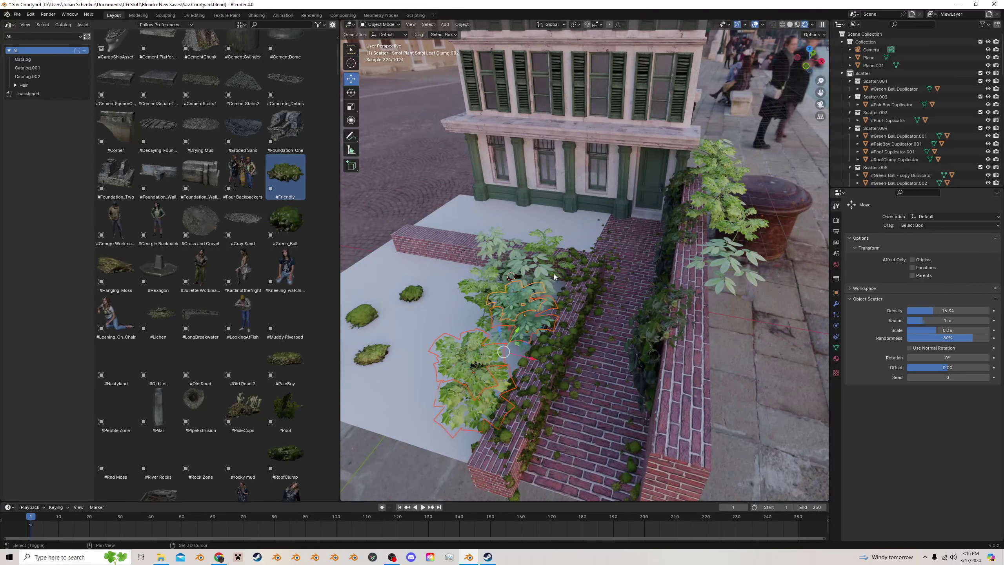
key(alt+d)
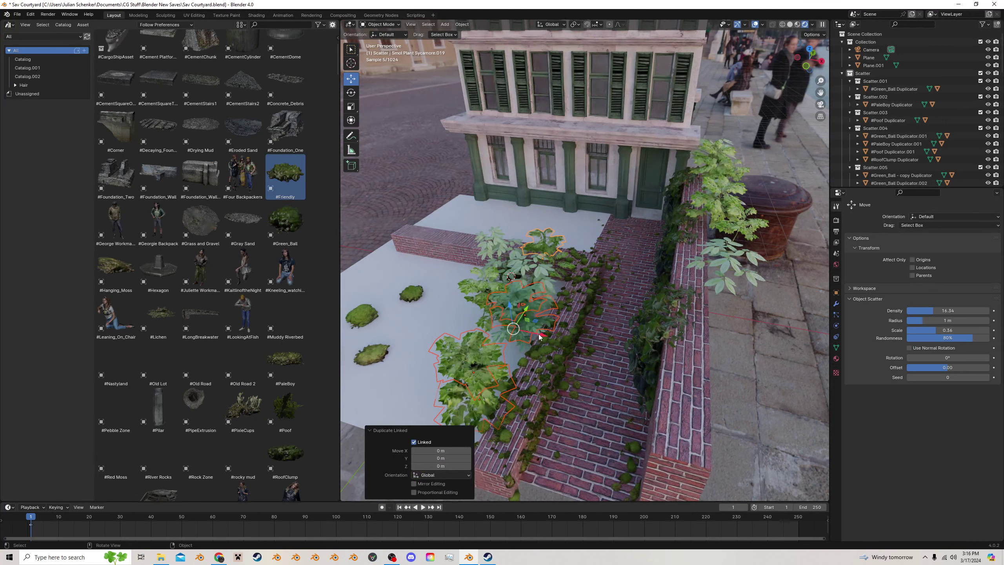
click(566, 304)
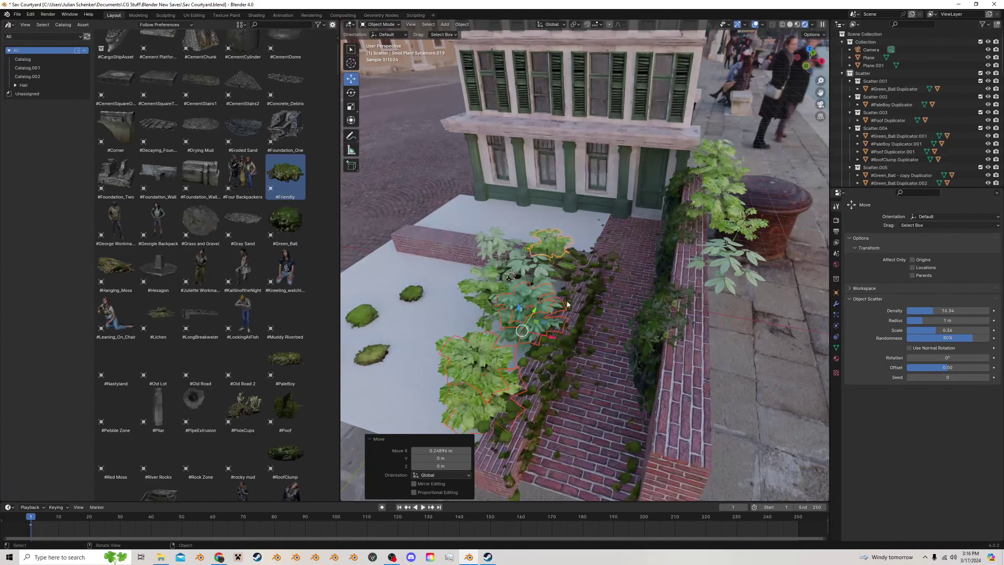
Rotate the duplicated plants roughly half a turn around Z, then move them about 0.29 m in X and -0.22 m in Y
key(r)
key(z)
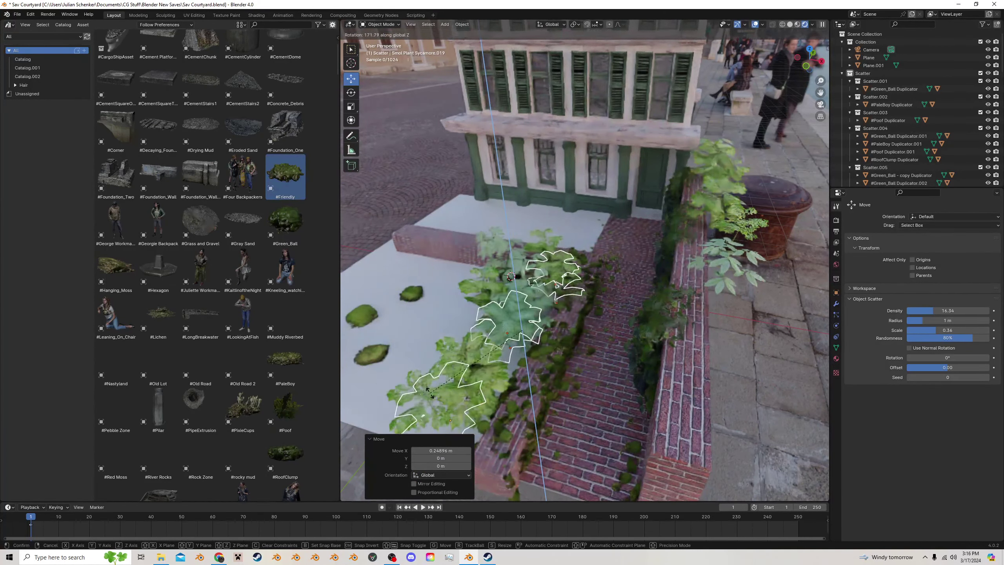
click(458, 398)
drag(533, 314, 545, 342)
middle_drag(545, 341, 546, 304)
drag(541, 295, 551, 298)
key(KP_0)
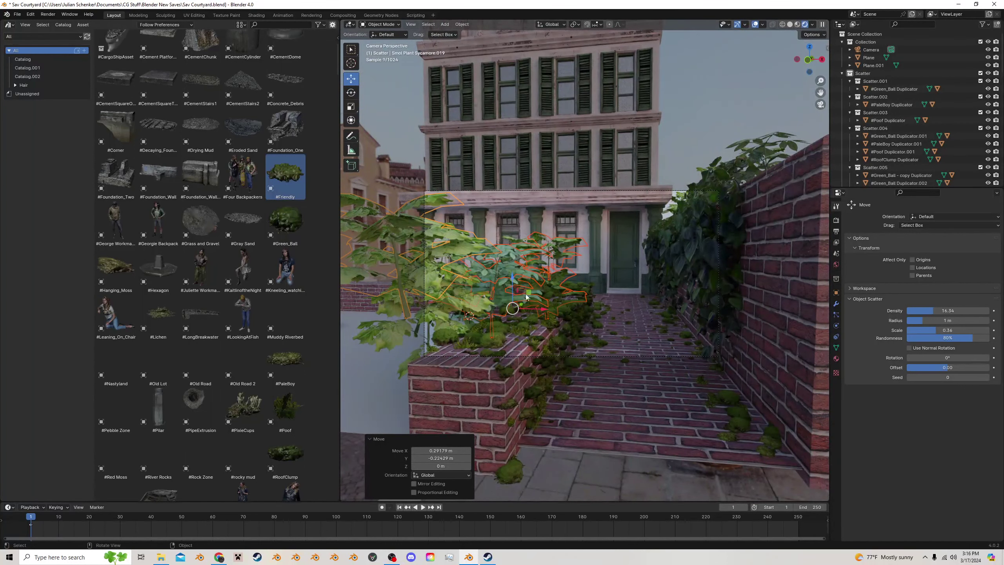
Select the camera to review the denser planting inside its frame, and save the file
click(615, 359)
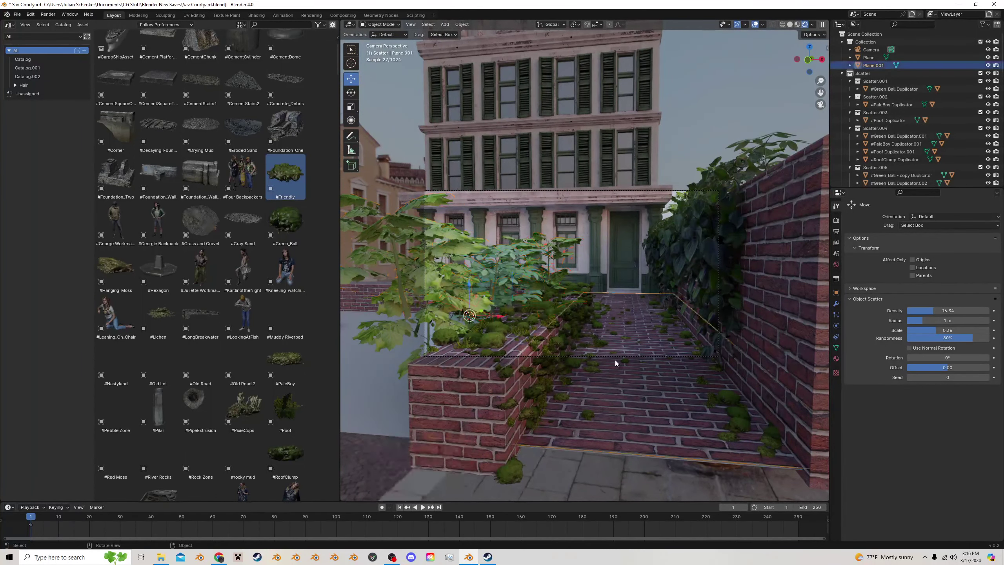
key(ctrl+s)
click(623, 352)
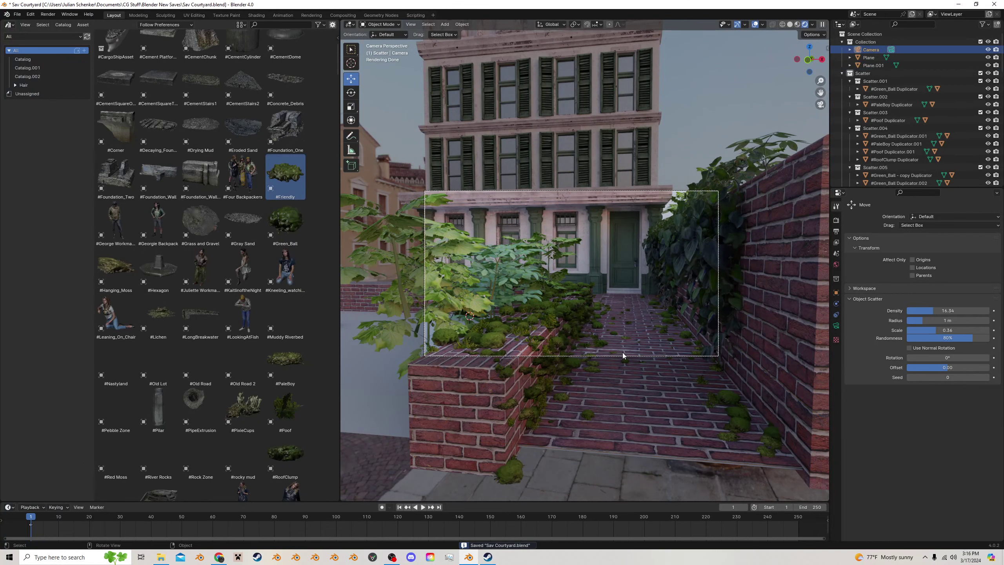
scroll(623, 352, up, 2)
key(ctrl+s)
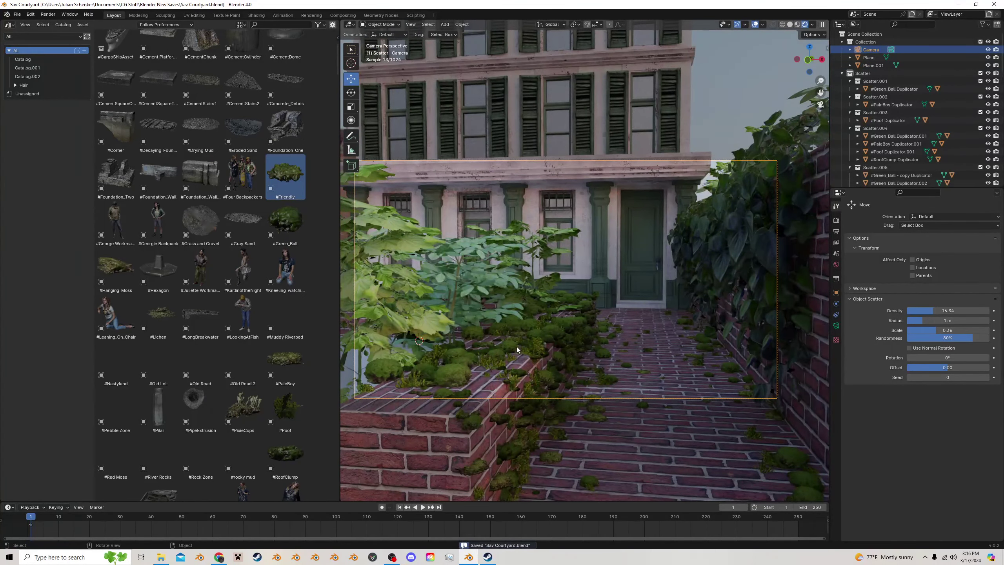
Create a new material on the white ground plane and assign an Image Texture to its base colour
scroll(516, 347, down, 1)
scroll(516, 347, down, 1)
scroll(528, 352, down, 4)
middle_drag(516, 346, 537, 338)
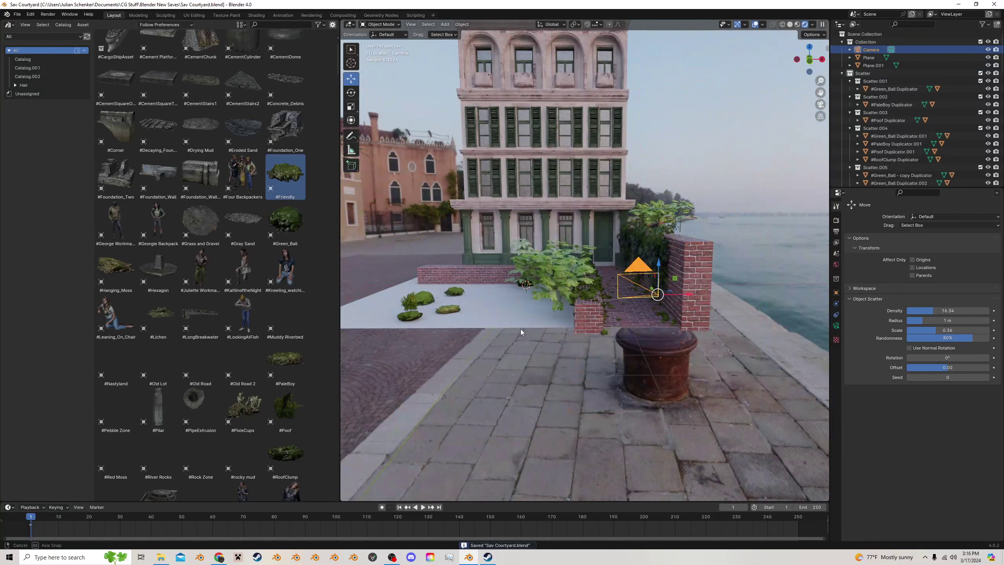
click(536, 337)
click(836, 359)
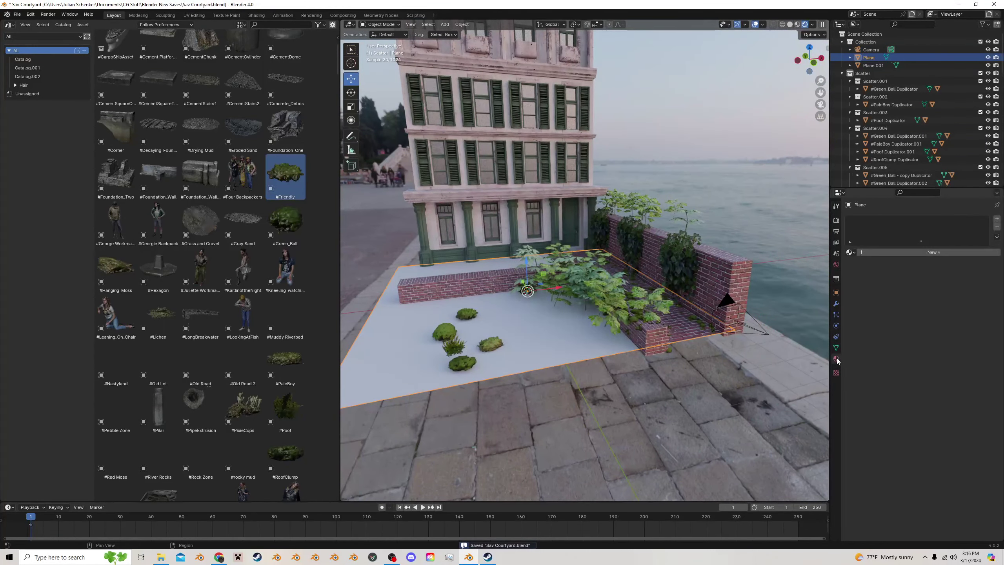
click(880, 255)
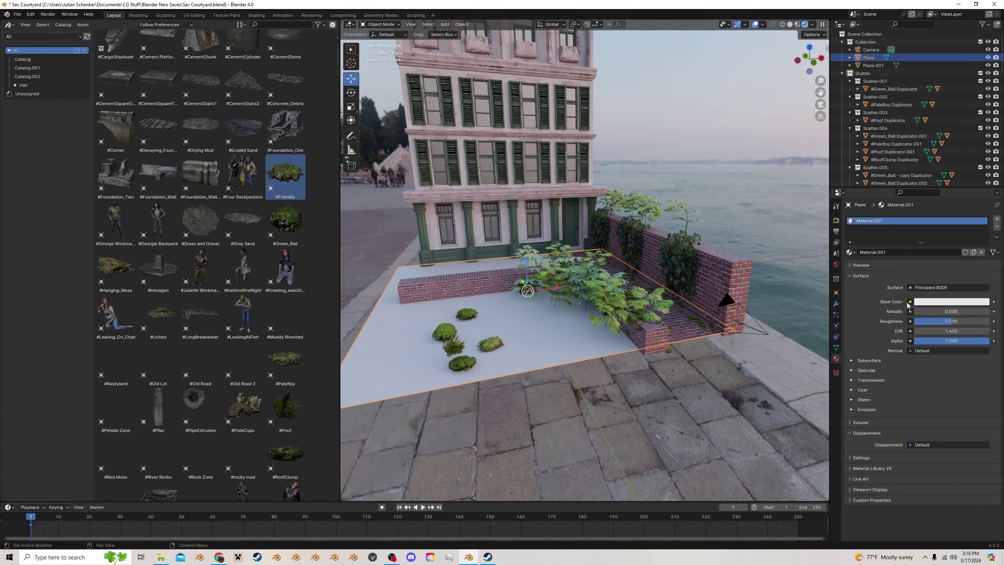
click(909, 301)
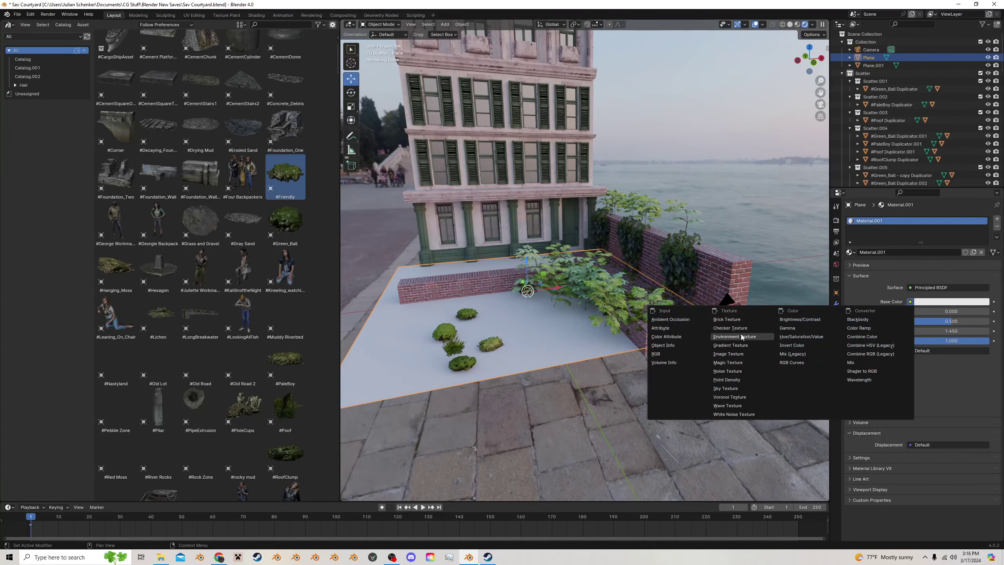
click(723, 354)
Load the image Moss 2.jpg from the Train folder as the ground plane's base colour texture, searching the folder for "mos"
click(966, 311)
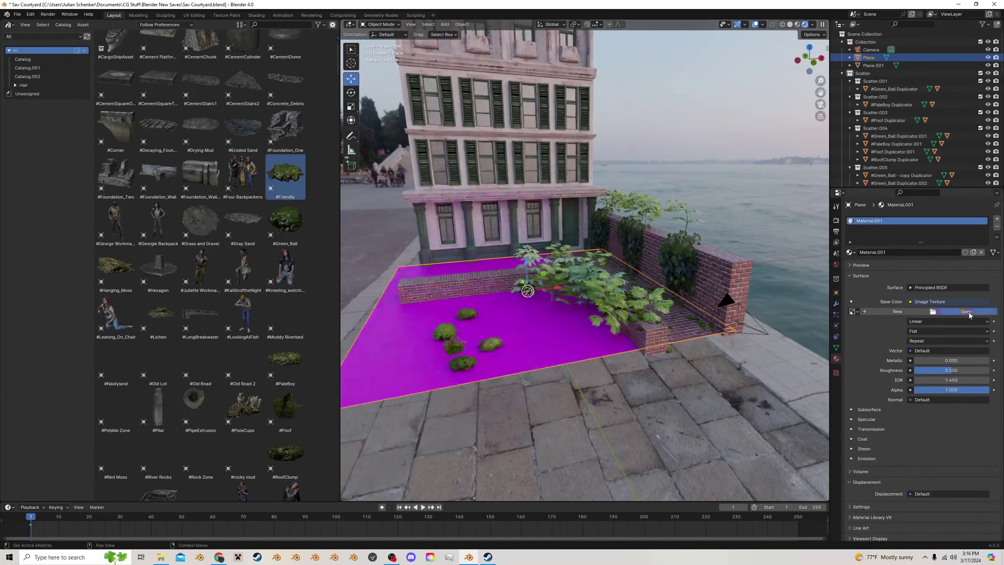
scroll(349, 366, down, 3)
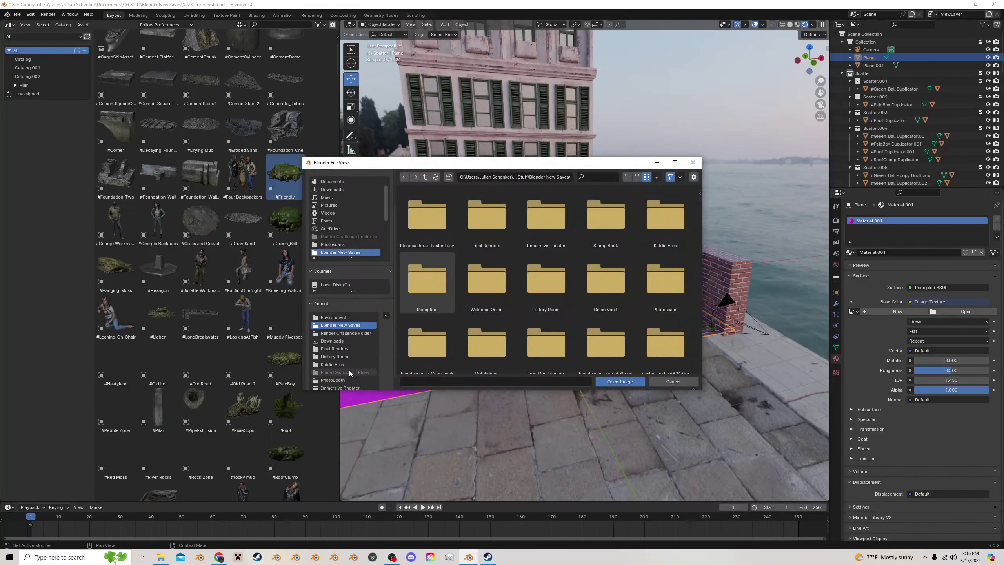
scroll(349, 367, up, 3)
scroll(346, 301, down, 3)
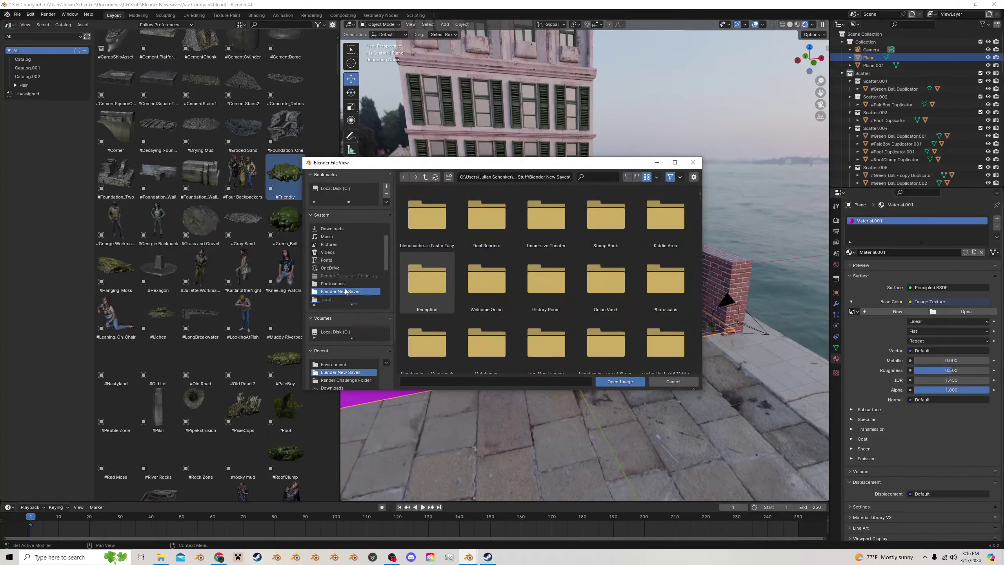
scroll(346, 298, down, 1)
click(326, 268)
scroll(637, 222, down, 1)
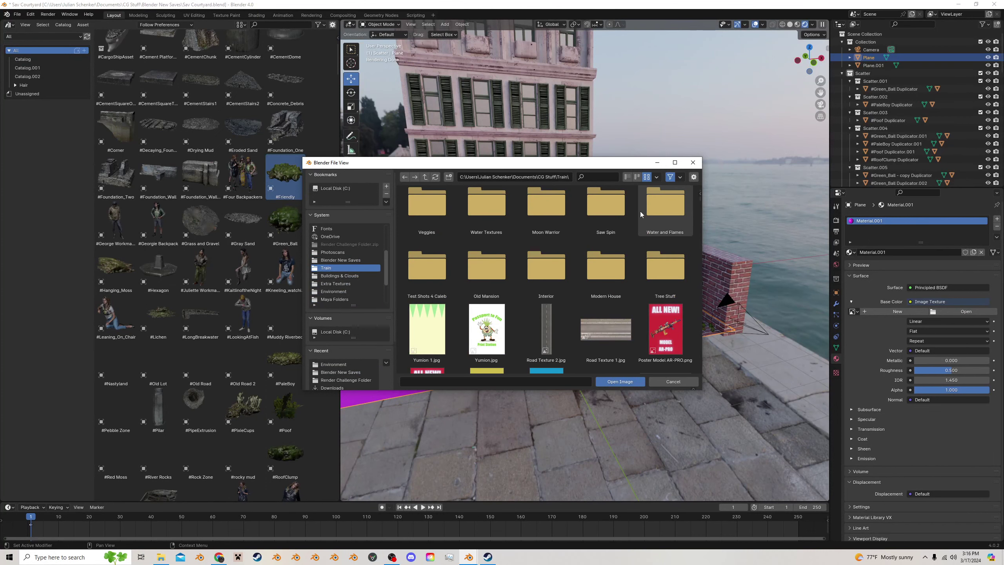
click(598, 178)
text(mos)
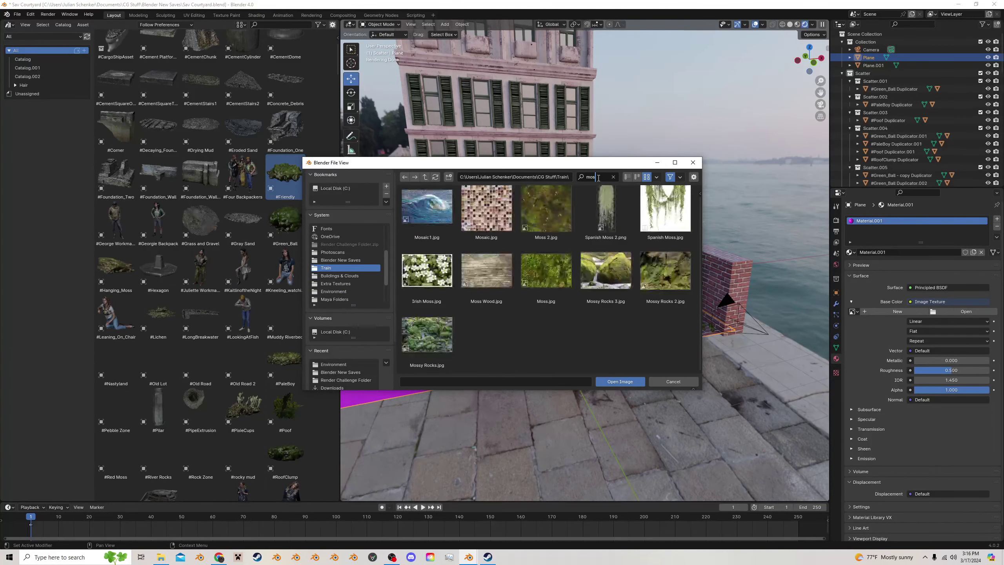
click(546, 208)
click(621, 381)
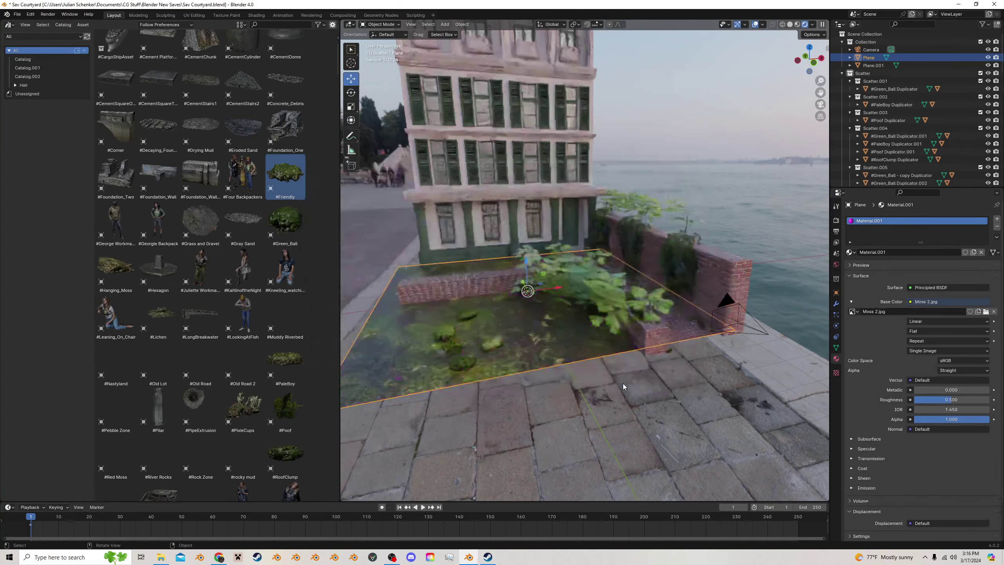
Look through the camera, raise the moss ground material's roughness to 0.744, and save the file
click(655, 387)
key(KP_0)
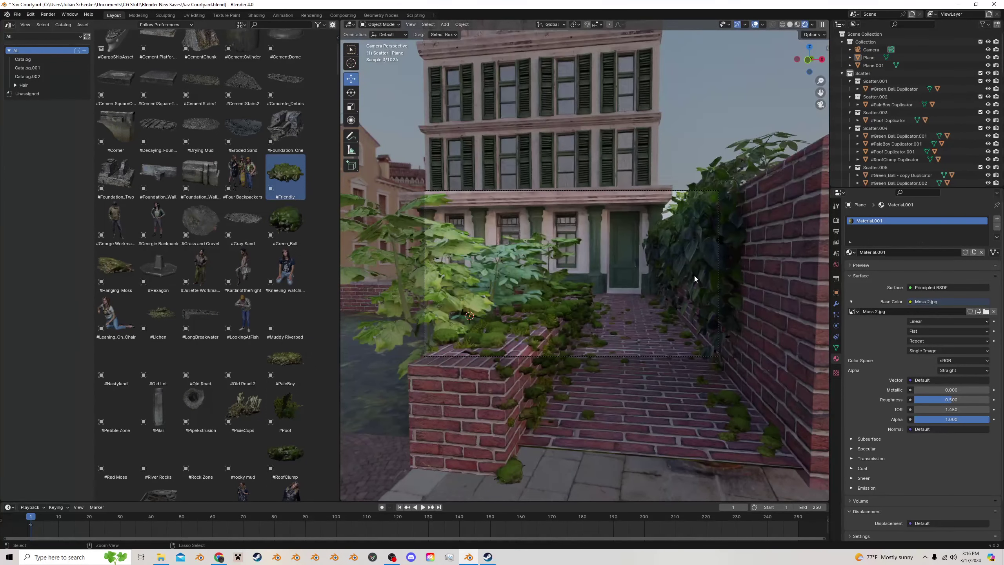
key(ctrl+s)
drag(934, 399, 968, 399)
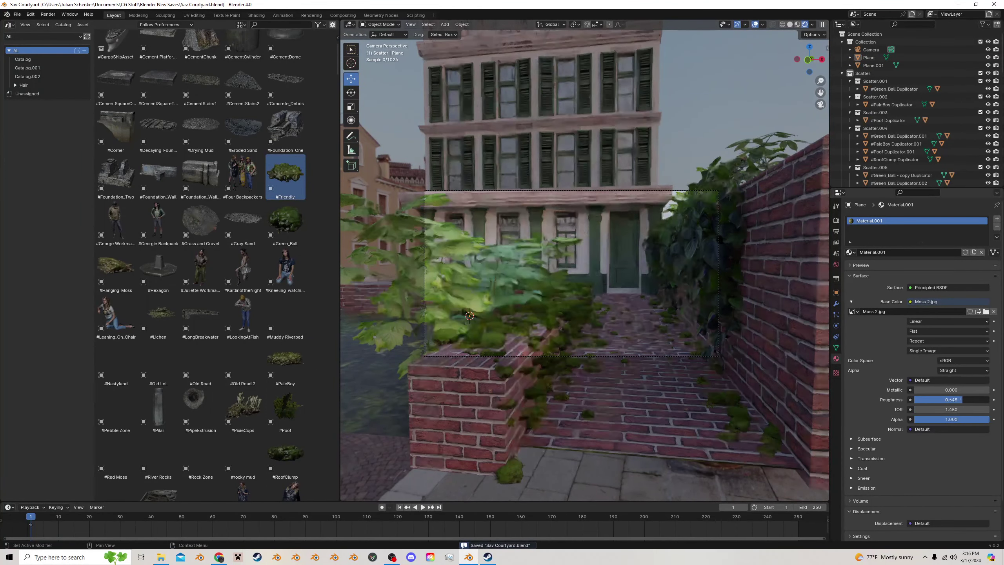
key(ctrl+s)
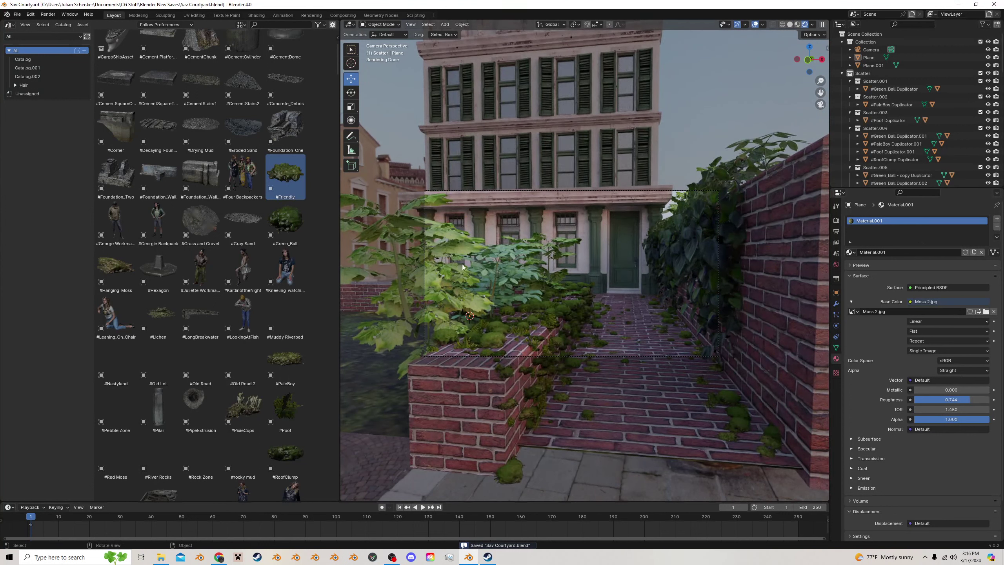
In the Shading workspace, save the file and replace the world's environment image with syferfontein_1d_clear_4k.hdr
click(256, 15)
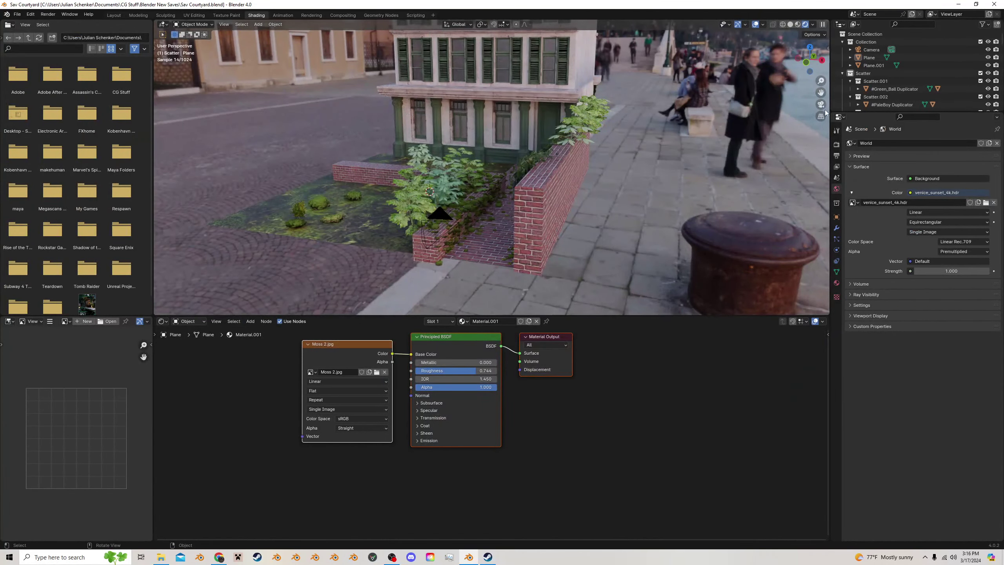
click(821, 105)
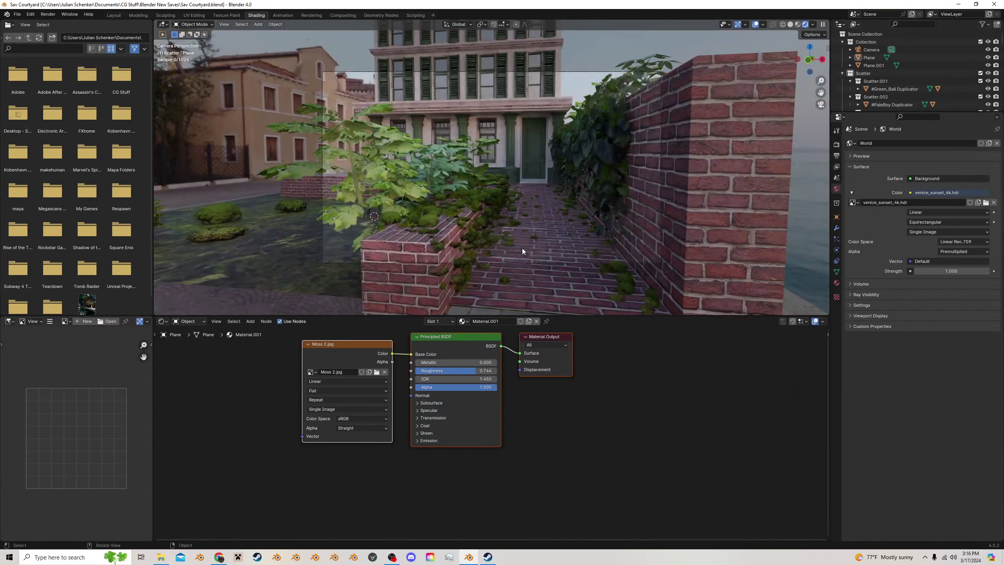
scroll(522, 249, up, 2)
key(ctrl+s)
click(197, 349)
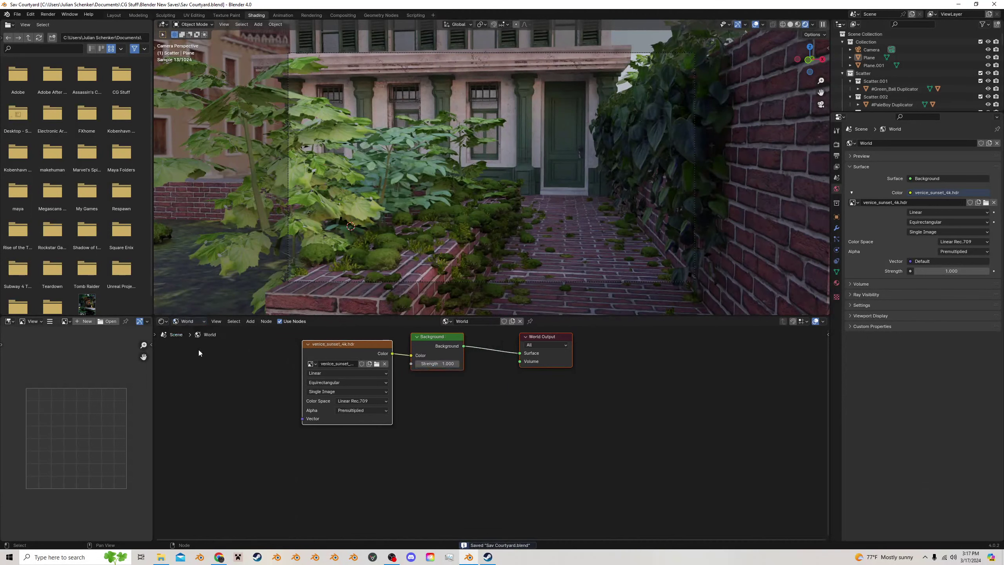
click(470, 375)
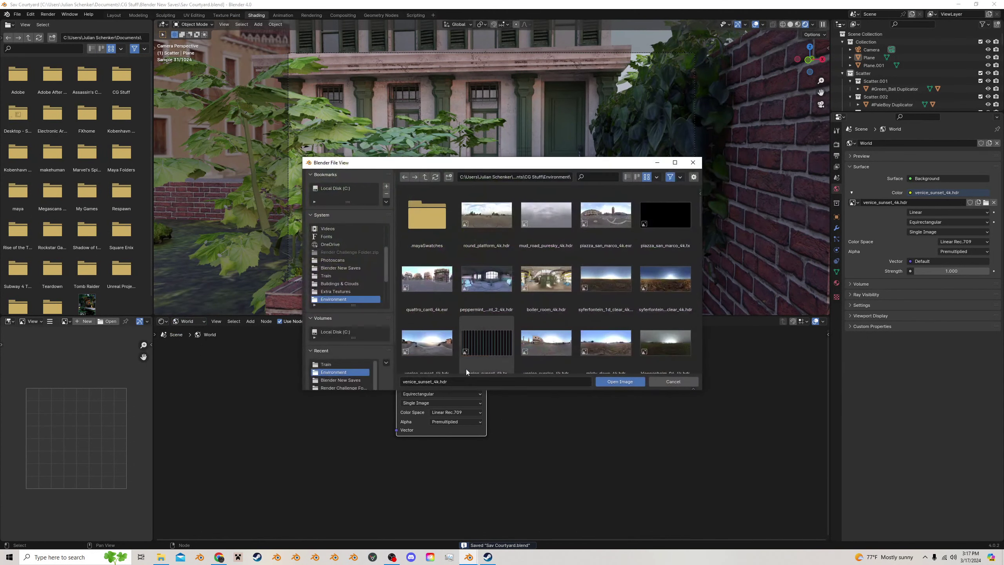
scroll(502, 320, down, 2)
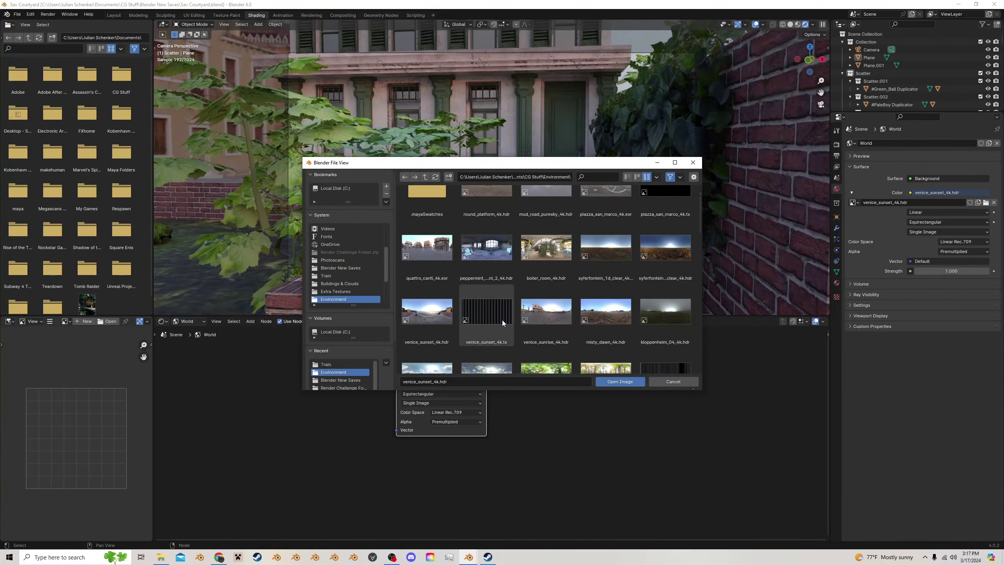
click(601, 269)
click(633, 381)
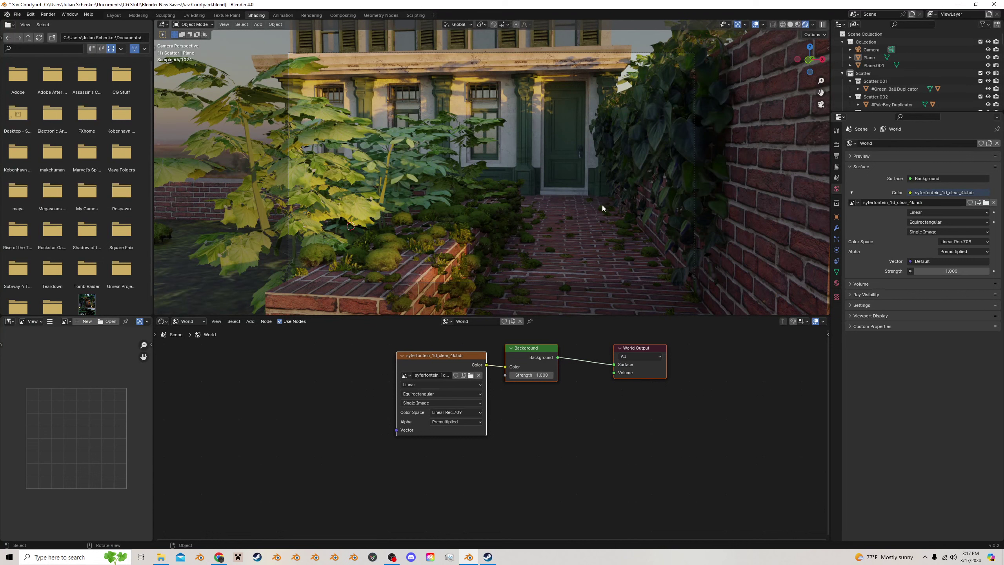
Add Texture Coordinate and Mapping nodes to the environment texture and set the mapping's Y rotation to about 29°
click(439, 368)
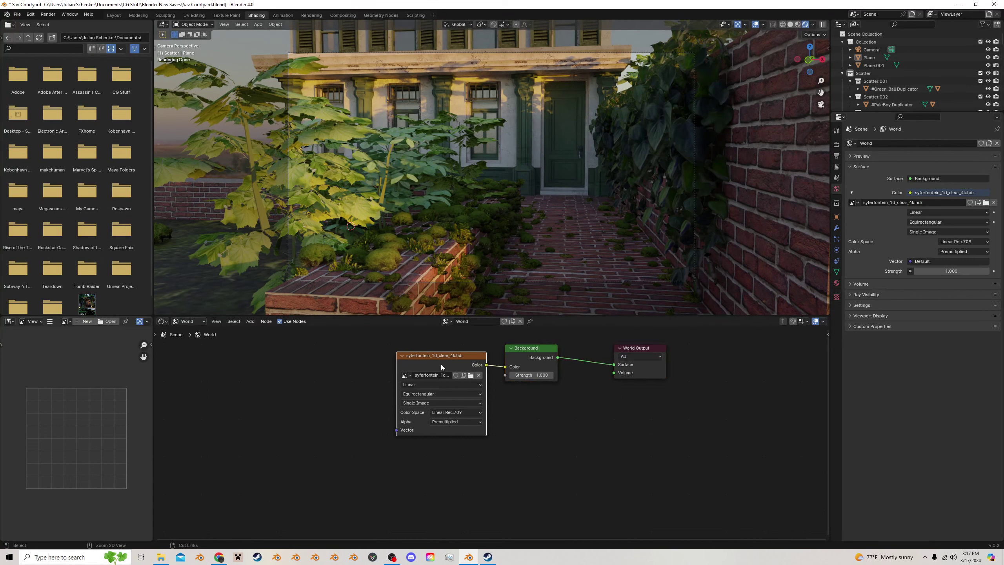
key(ctrl+t)
click(269, 376)
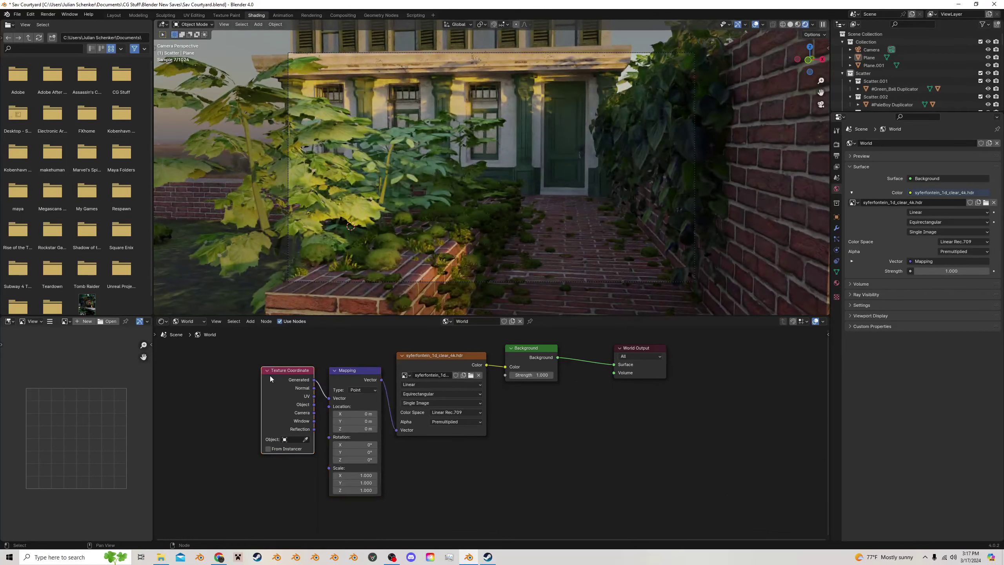
click(335, 380)
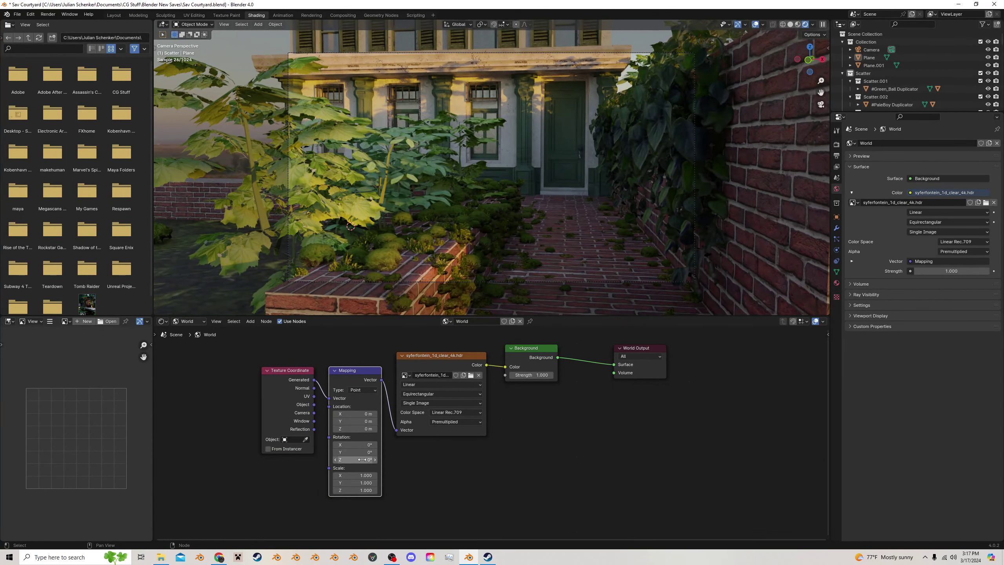
drag(358, 452, 384, 452)
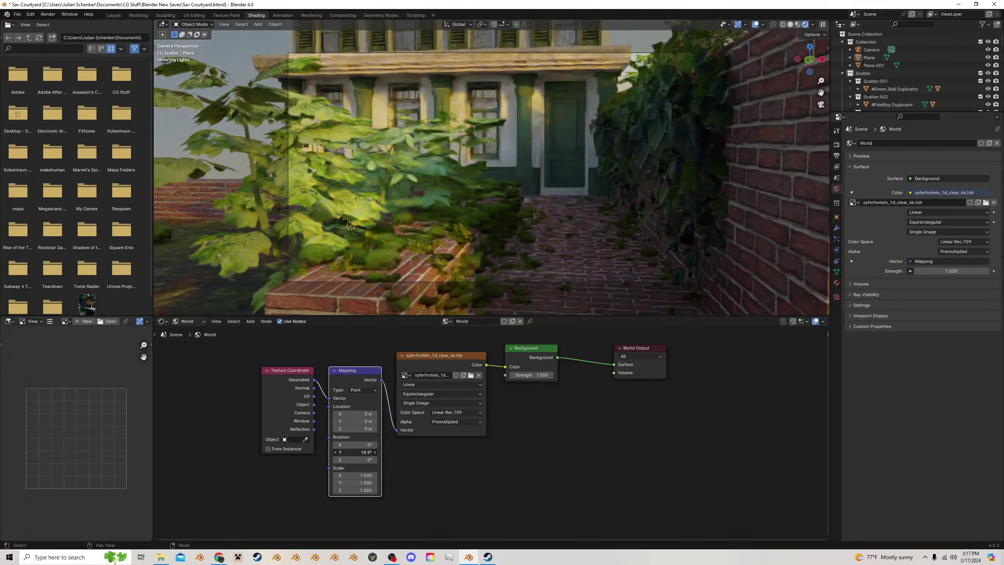
drag(354, 452, 366, 452)
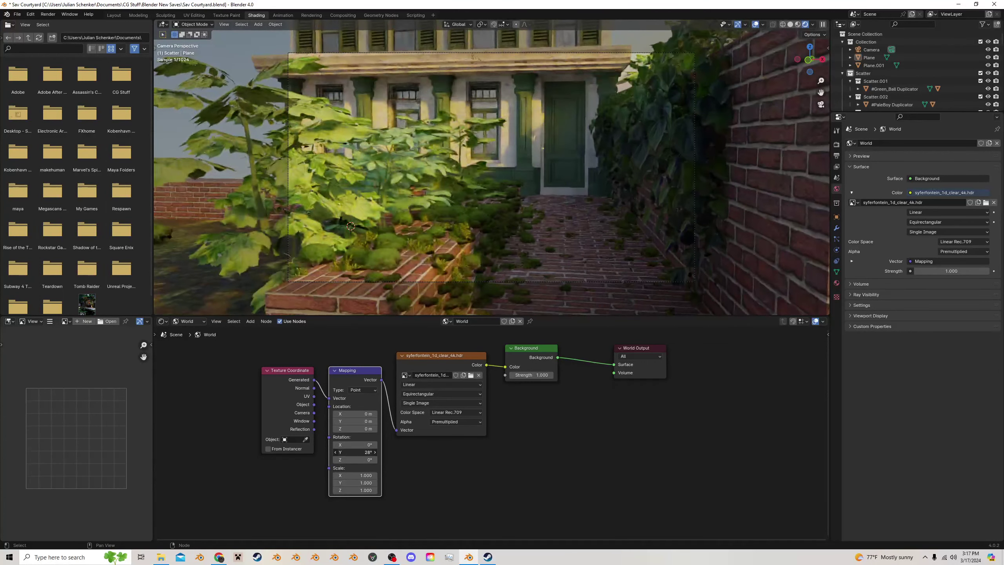
Set the environment mapping's Z rotation to about -31.9°, check the lighting through the camera, and save the file
middle_drag(525, 293, 487, 186)
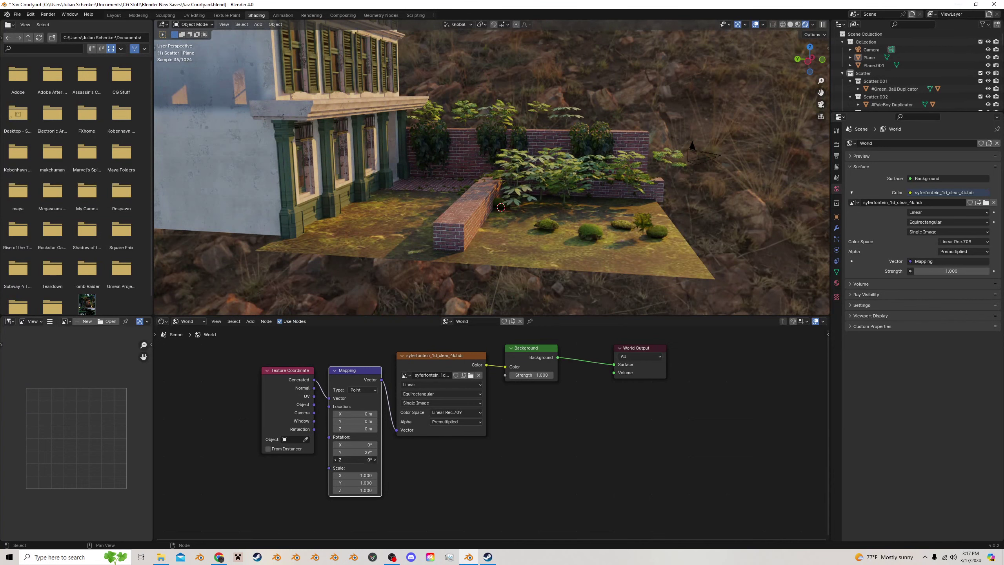
drag(355, 459, 329, 459)
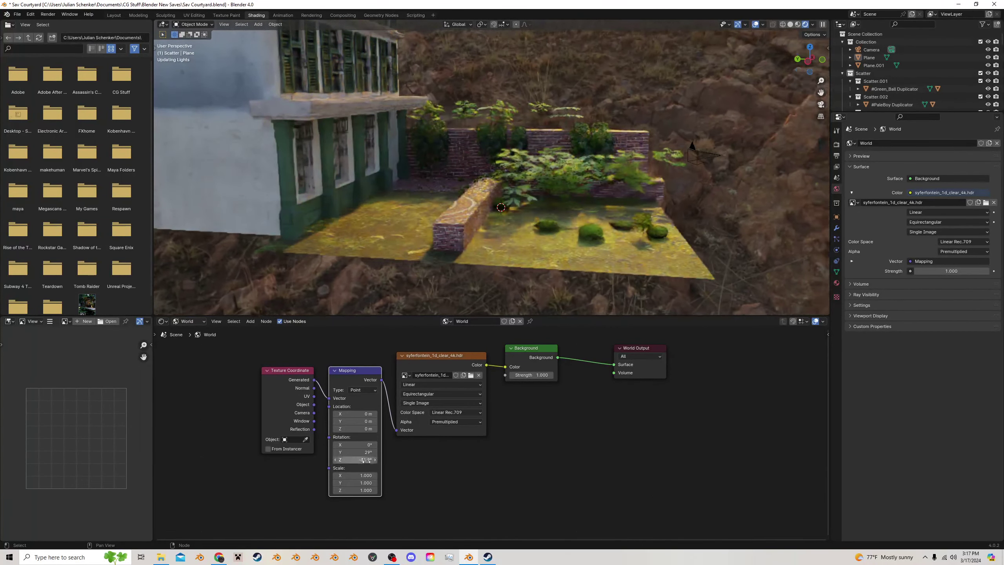
click(820, 105)
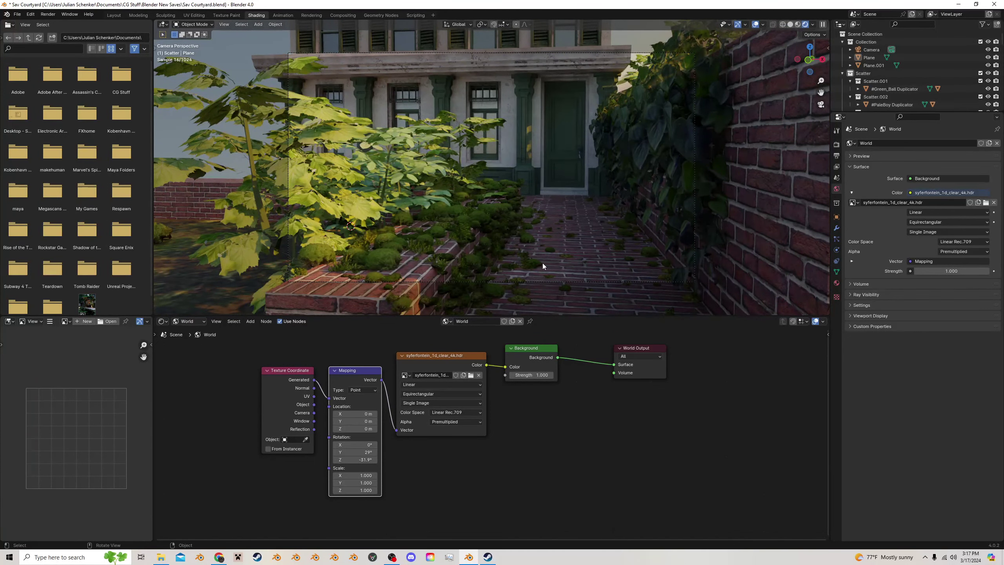
scroll(542, 263, down, 2)
key(ctrl+s)
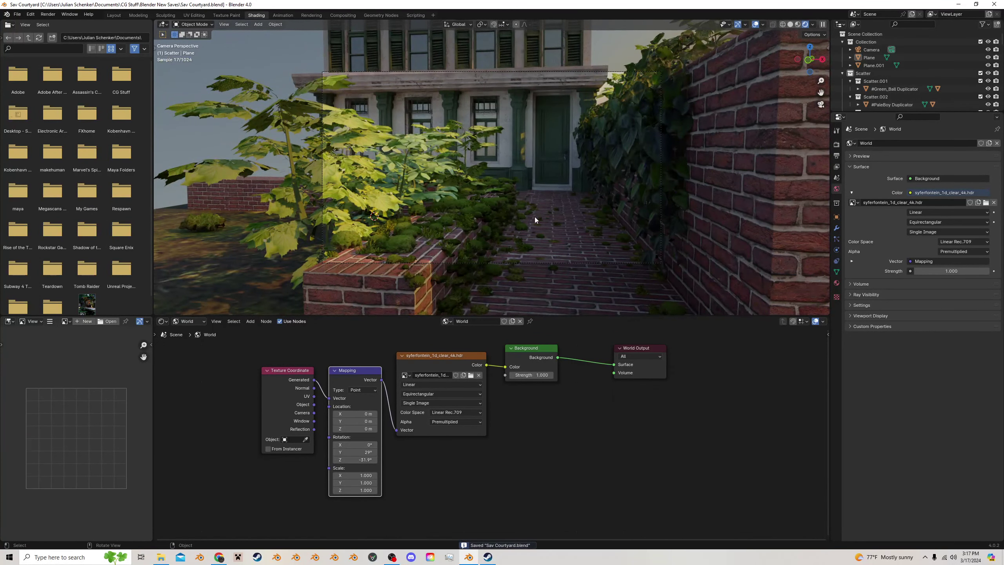
Return to the Layout workspace, add a cube, and scale it up about 4.16 times, then further to surround the courtyard
click(114, 15)
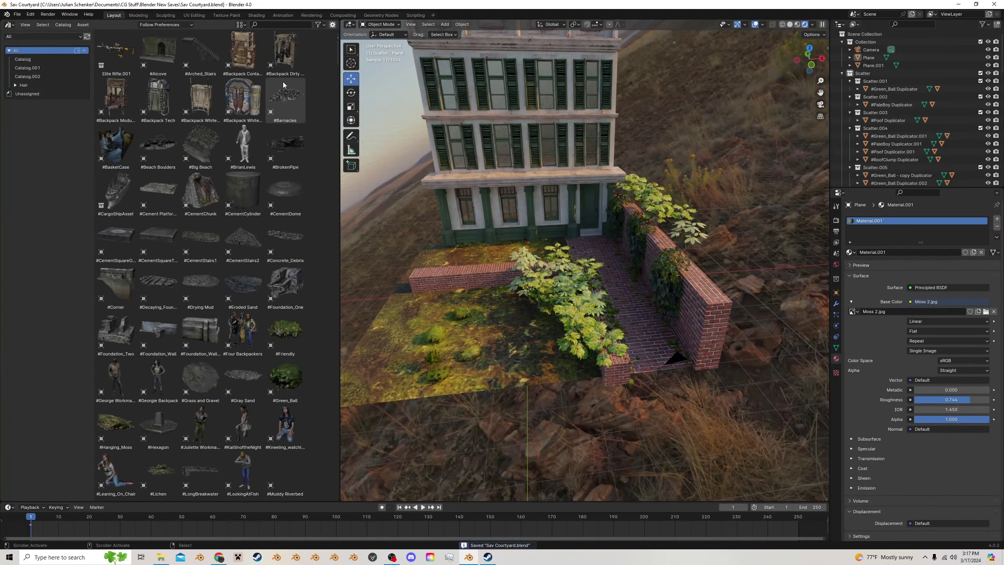
key(shift+a)
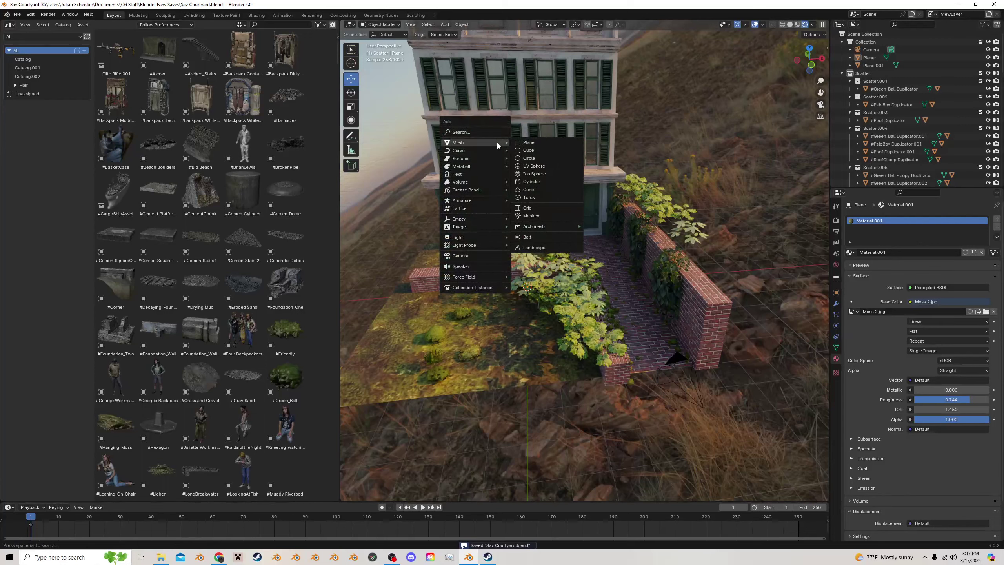
click(543, 151)
scroll(614, 194, down, 4)
key(s)
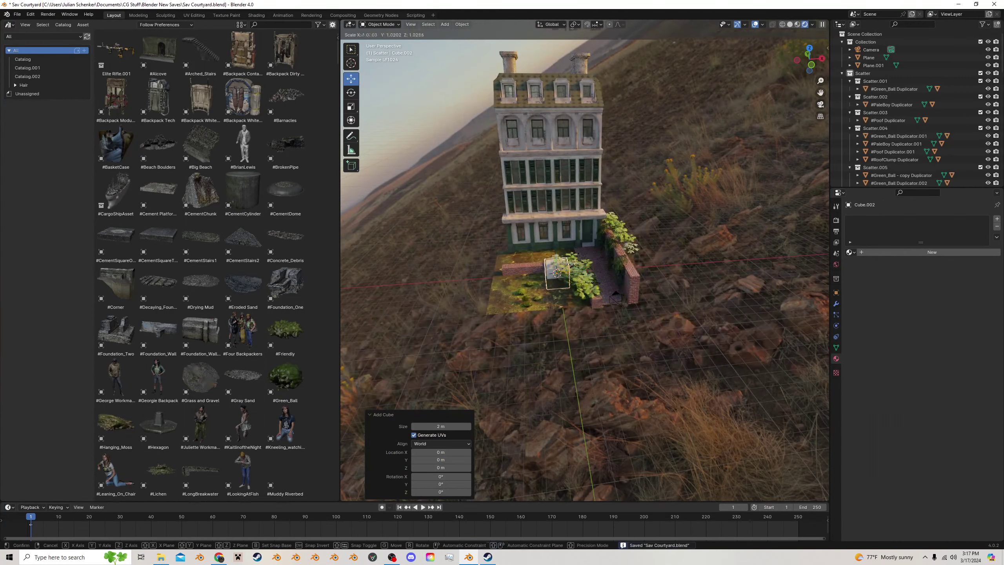
click(813, 217)
key(s)
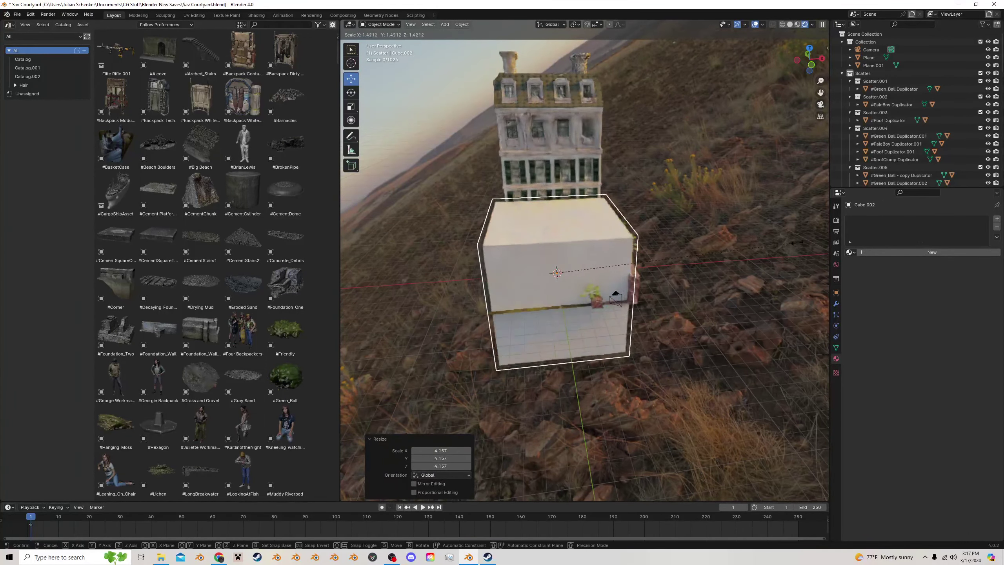
click(797, 242)
Raise the cube along Z, move it about 0.56 m along Y, and shift it along X to cover the courtyard
drag(558, 236, 557, 202)
middle_drag(557, 210, 543, 233)
key(g)
key(y)
click(655, 230)
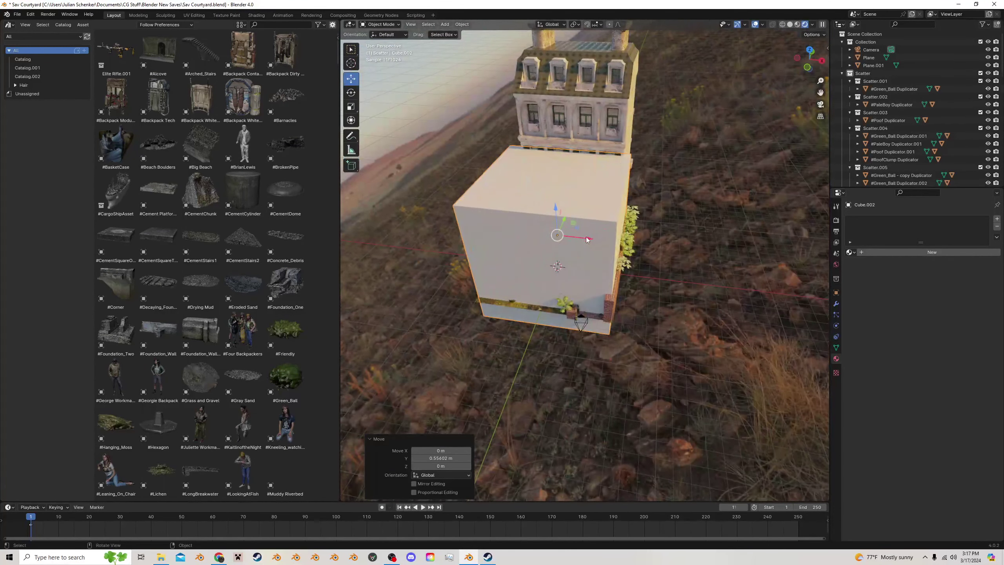
drag(589, 240, 608, 242)
Create a new material on the cube, name it Volume, and disconnect its surface shader
click(905, 251)
double_click(905, 251)
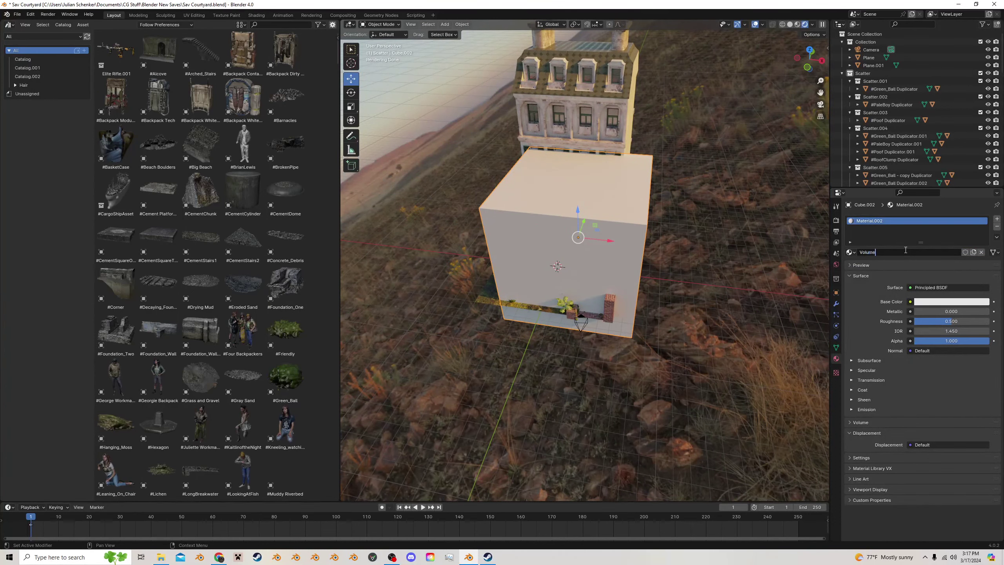
key(Return)
click(932, 288)
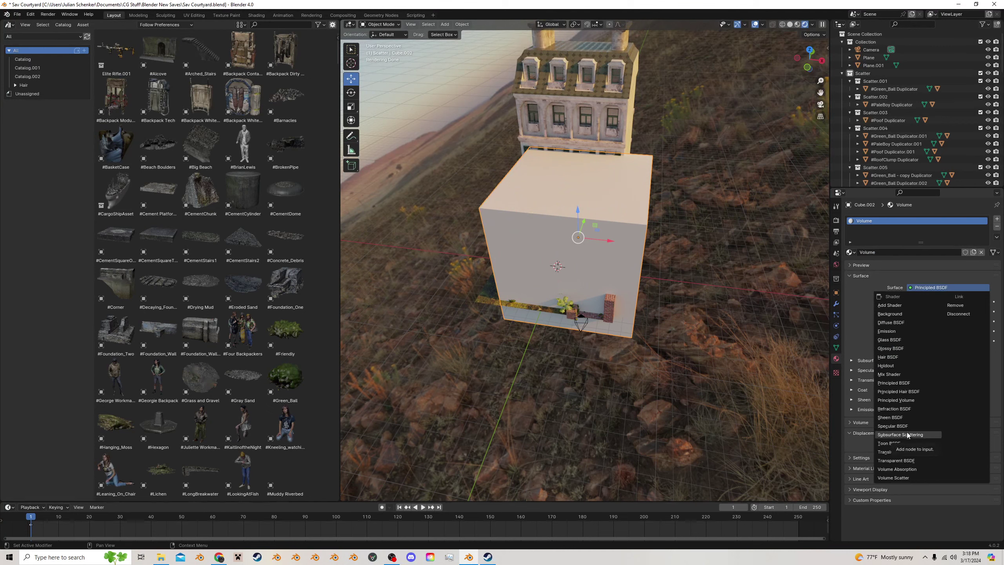
click(968, 317)
Assign a Volume Scatter shader to the cube material's volume and set its density to 0.1
click(877, 303)
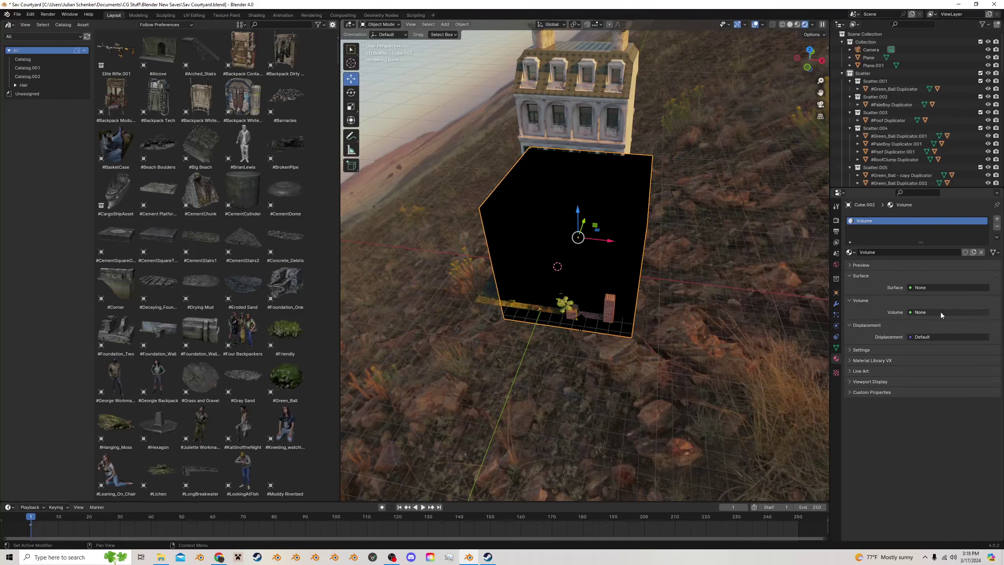
click(968, 313)
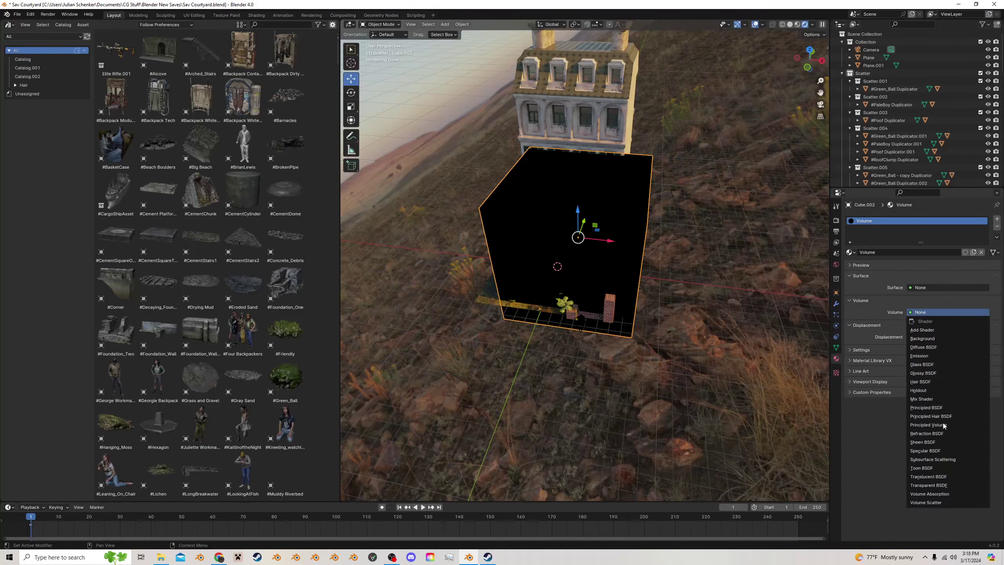
click(940, 502)
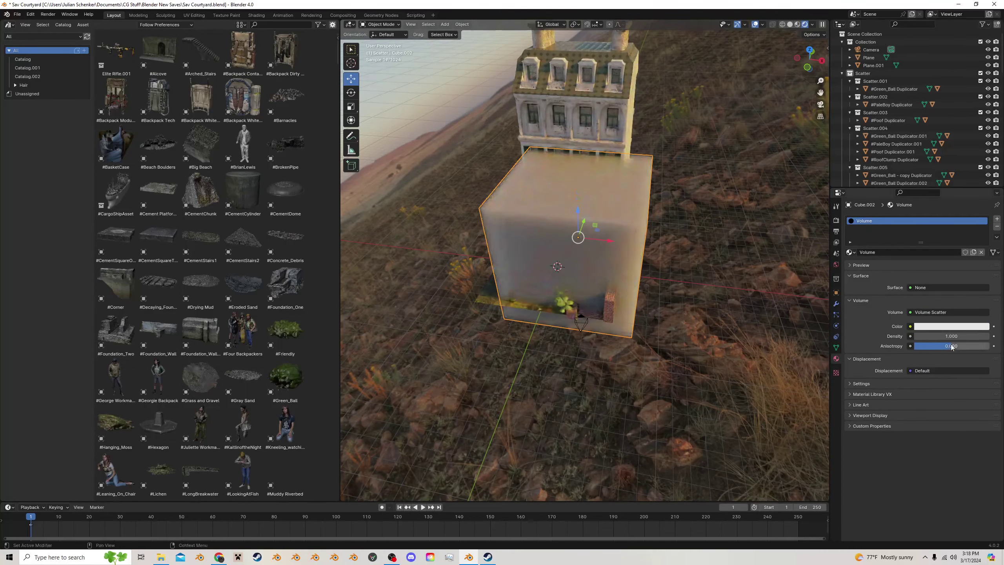
text(.1)
key(Return)
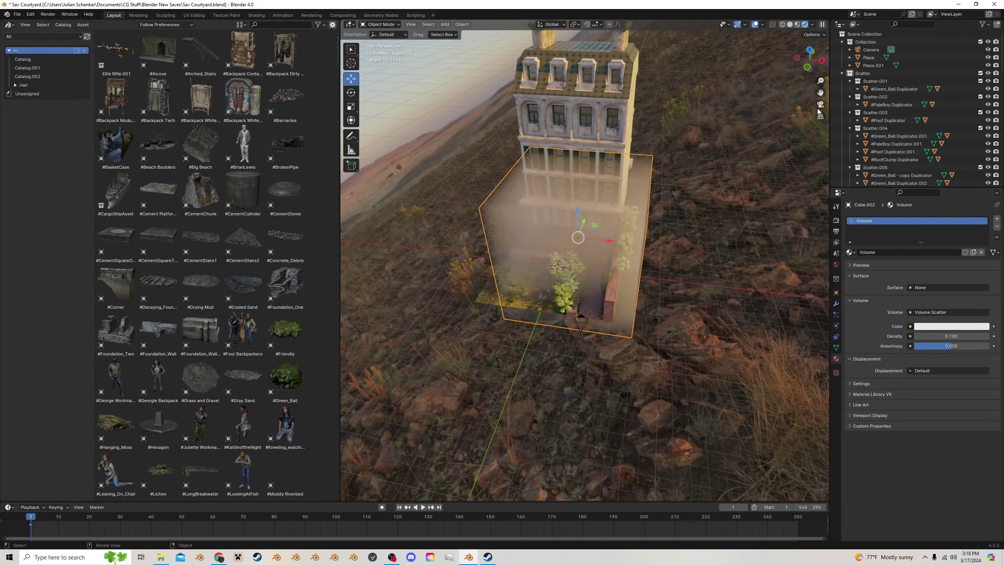
From the camera view, set the Volume Scatter anisotropy to about 0.363 and density to 0.05, and save the file
click(820, 104)
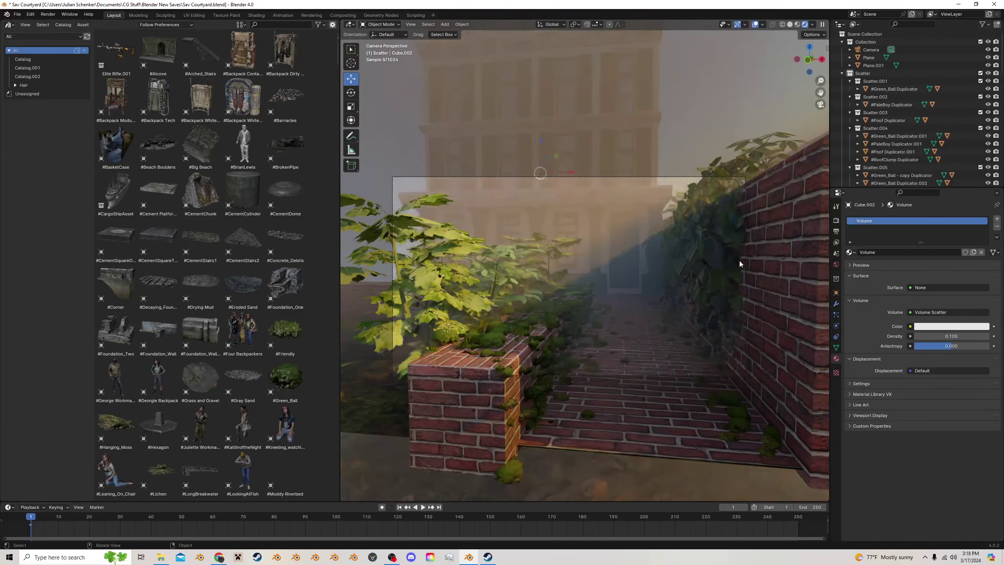
key(ctrl+s)
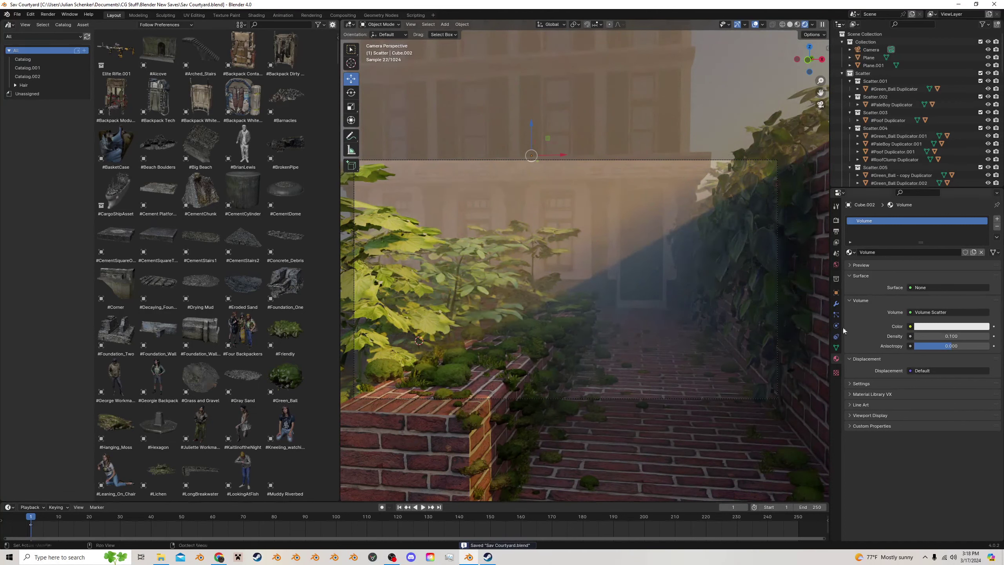
drag(927, 345, 955, 345)
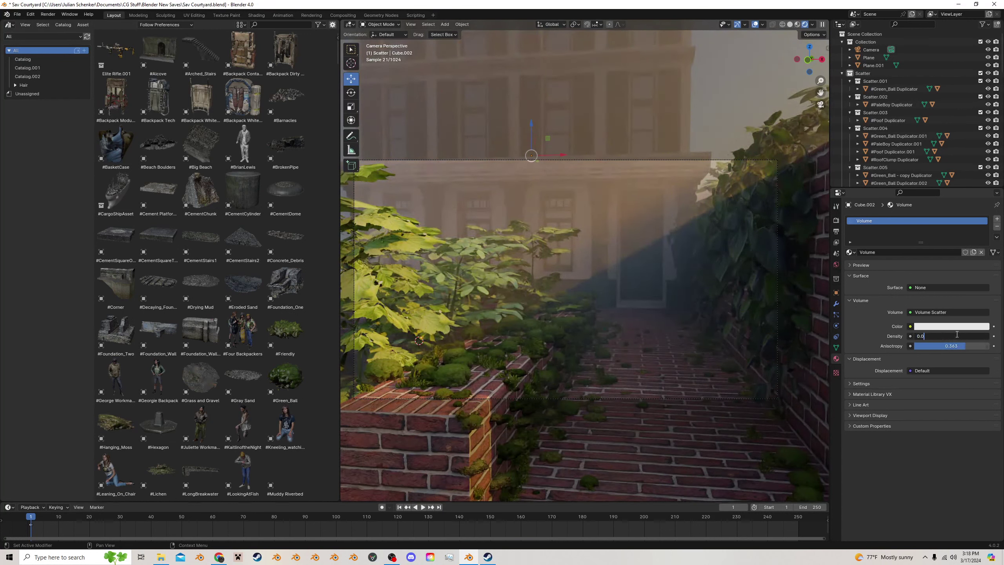
key(Return)
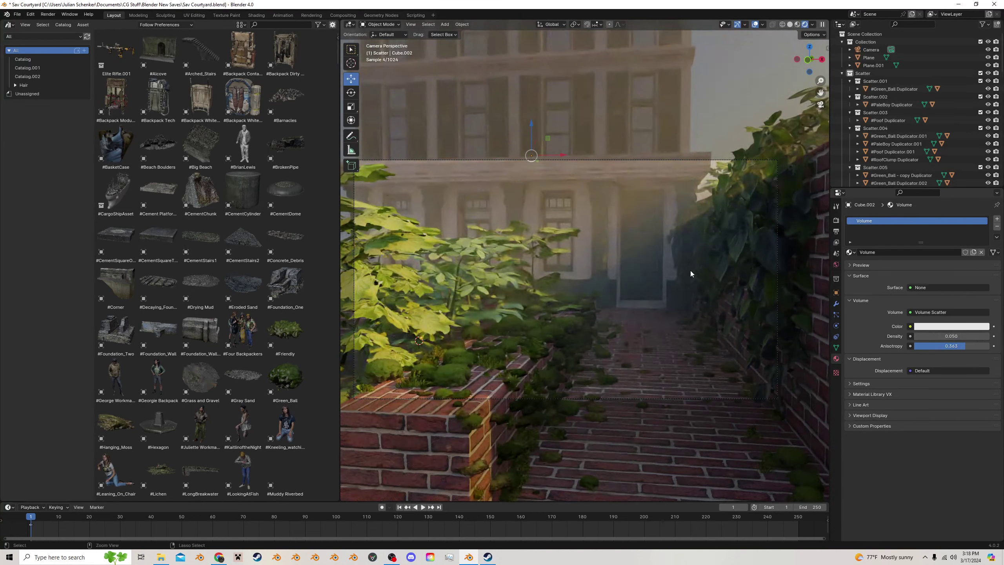
key(ctrl+s)
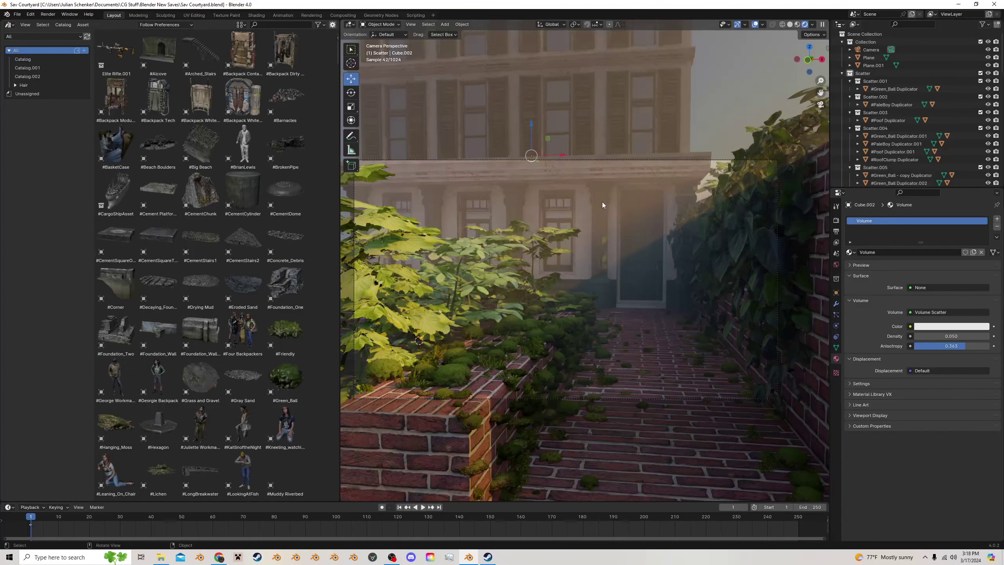
key(ctrl+s)
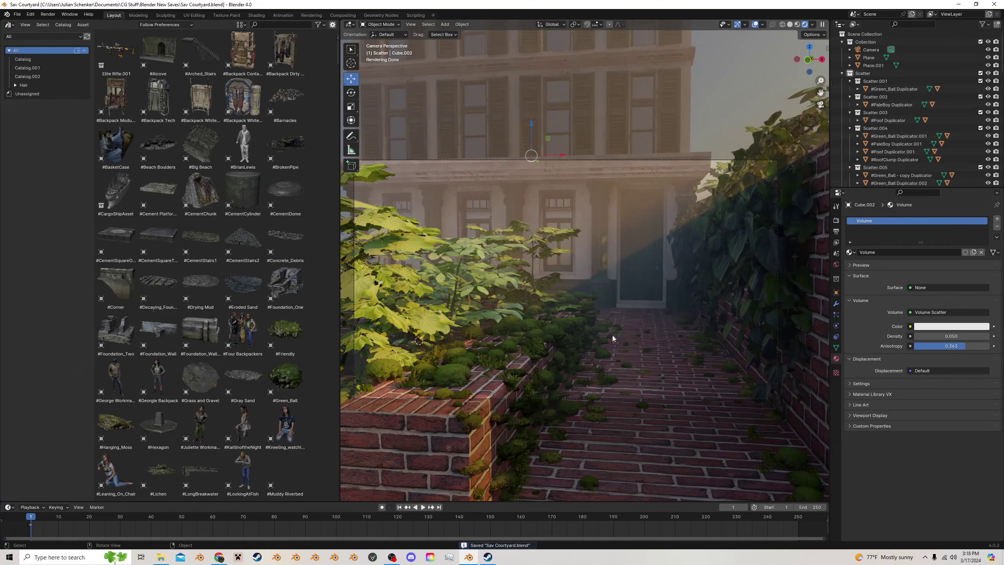
Open the Shading workspace, select the brick wall beside the path, and show its object material nodes
click(256, 14)
click(782, 218)
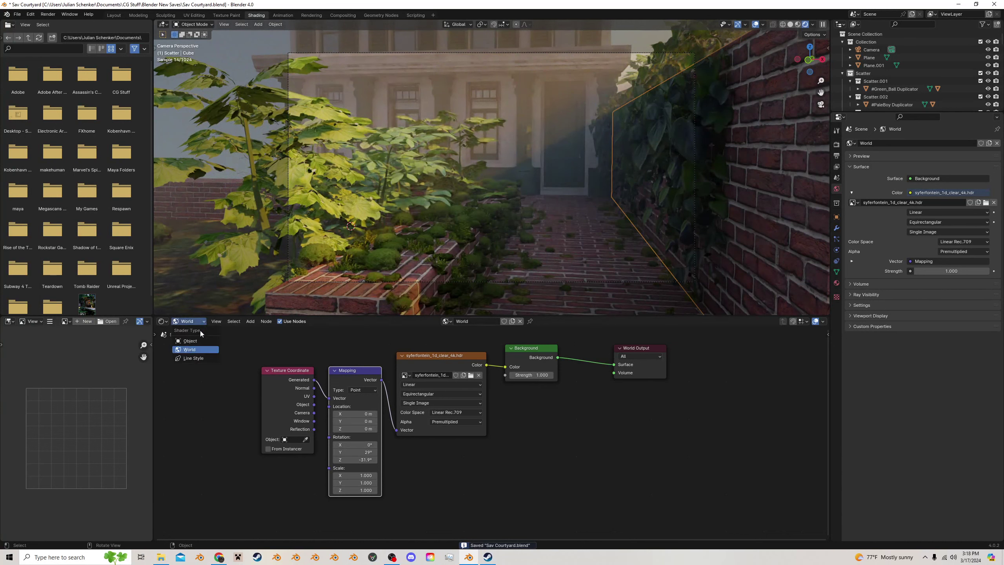
click(193, 340)
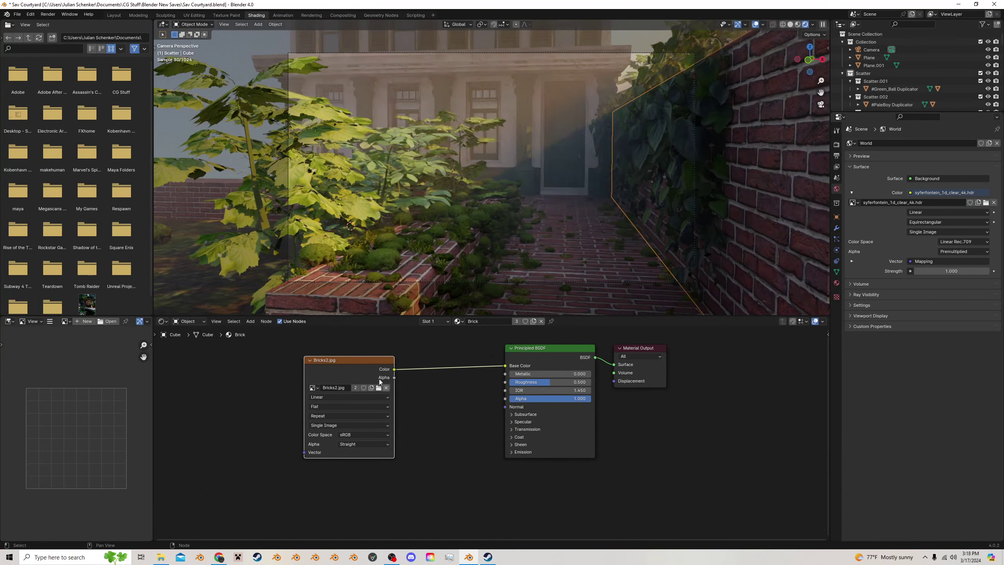
Connect the brick texture's color to the Principled BSDF normal through a Bump node, using the node's Height input
drag(379, 378, 505, 409)
key(shift+a)
click(457, 414)
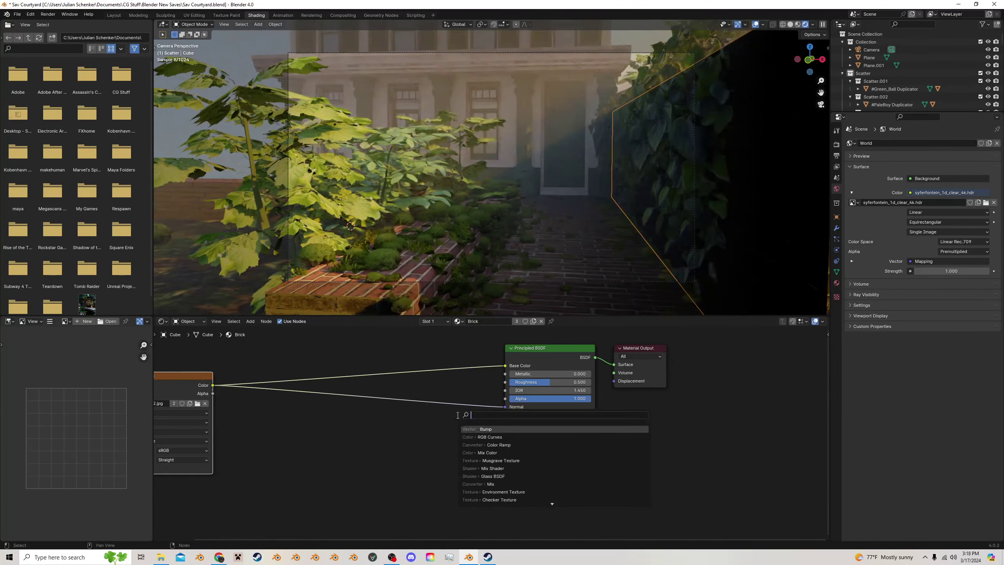
text(bump)
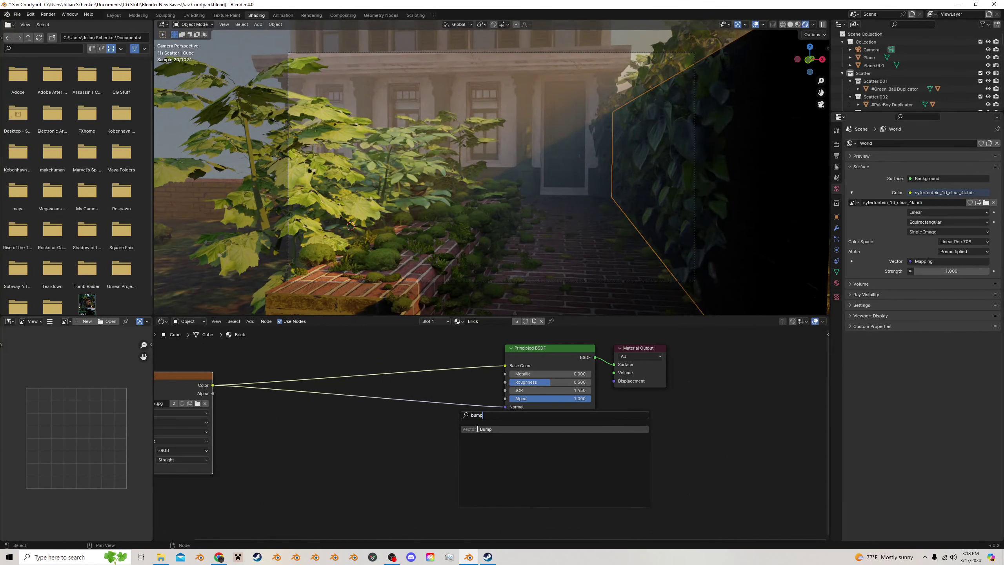
key(Return)
click(374, 396)
drag(374, 448, 373, 440)
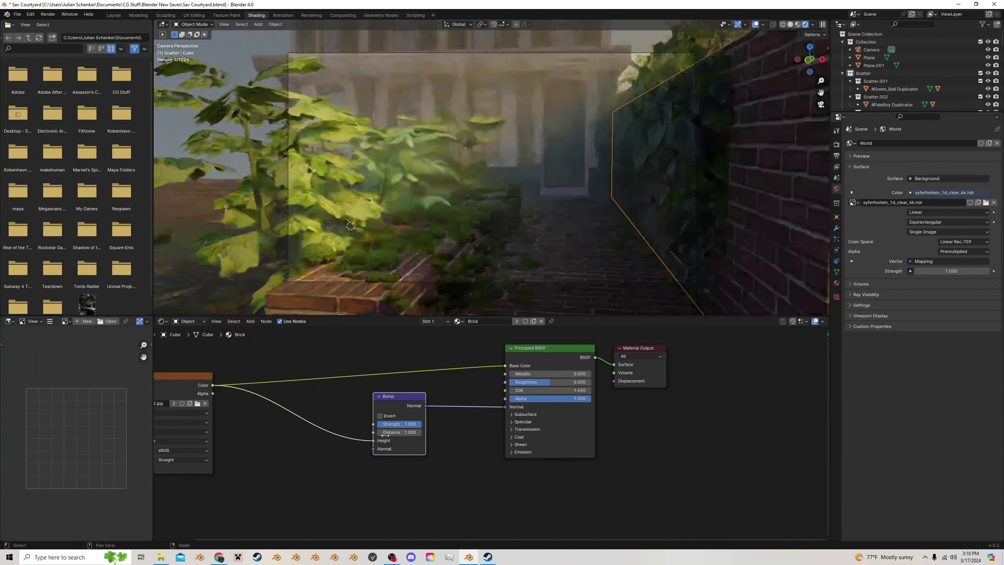
Set the Bump node's strength and distance to 0.1, enable Invert, and save the file
text(.1)
key(Return)
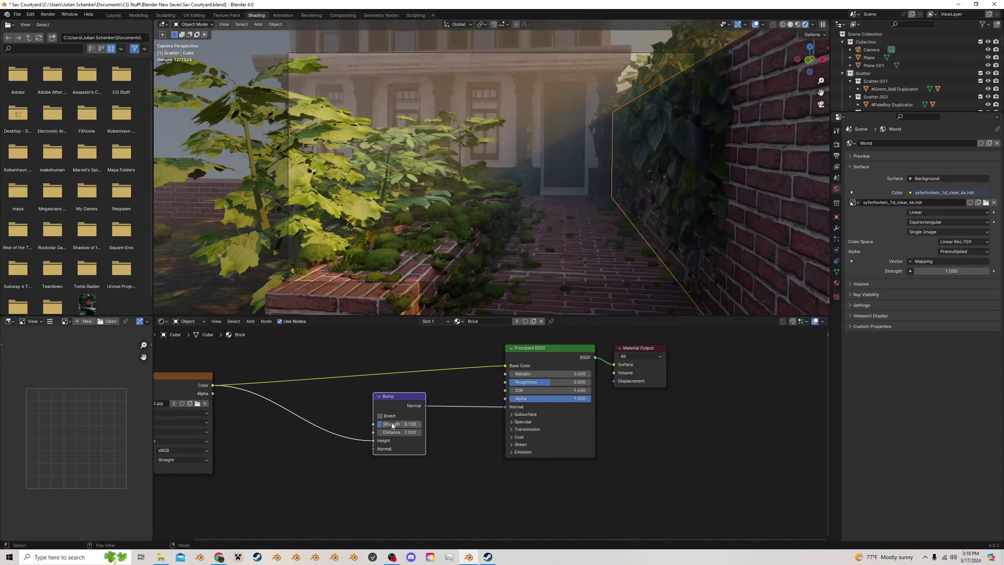
text(.1)
key(Return)
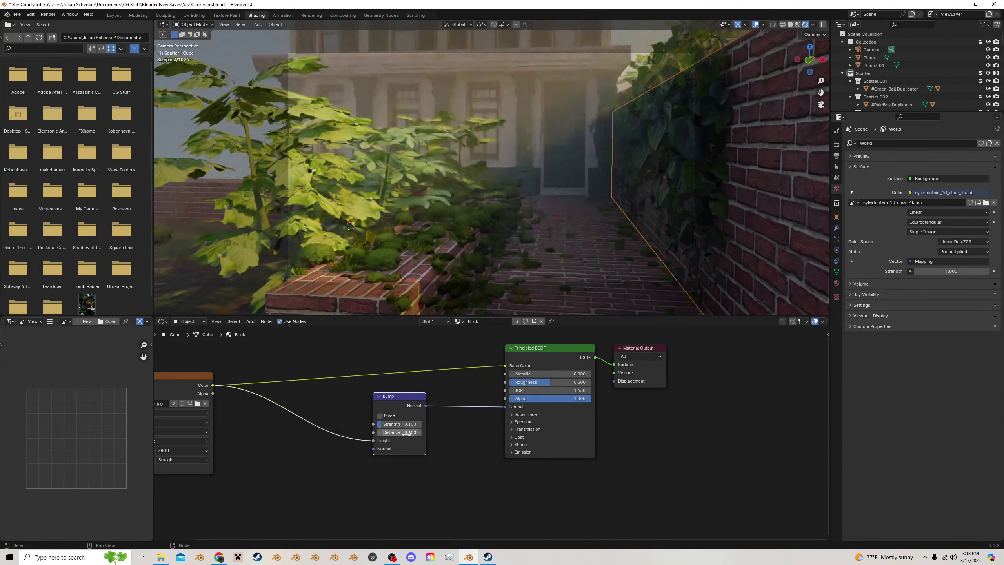
click(381, 417)
key(ctrl+s)
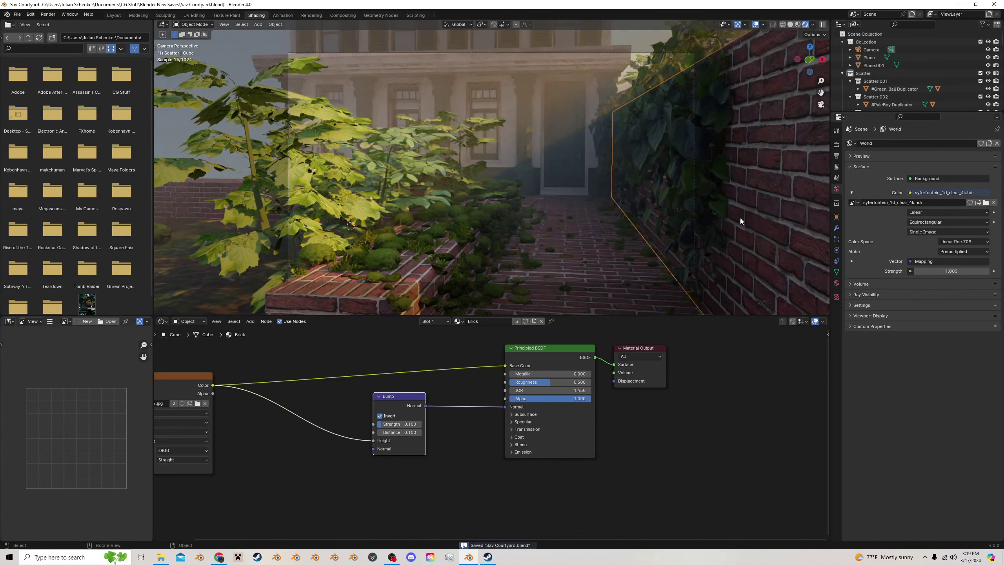
Spread out the brick material nodes and insert a Mix node in color mode between the brick texture and Base Color
scroll(383, 419, down, 3)
middle_drag(383, 419, 524, 405)
drag(527, 389, 501, 404)
drag(357, 374, 282, 362)
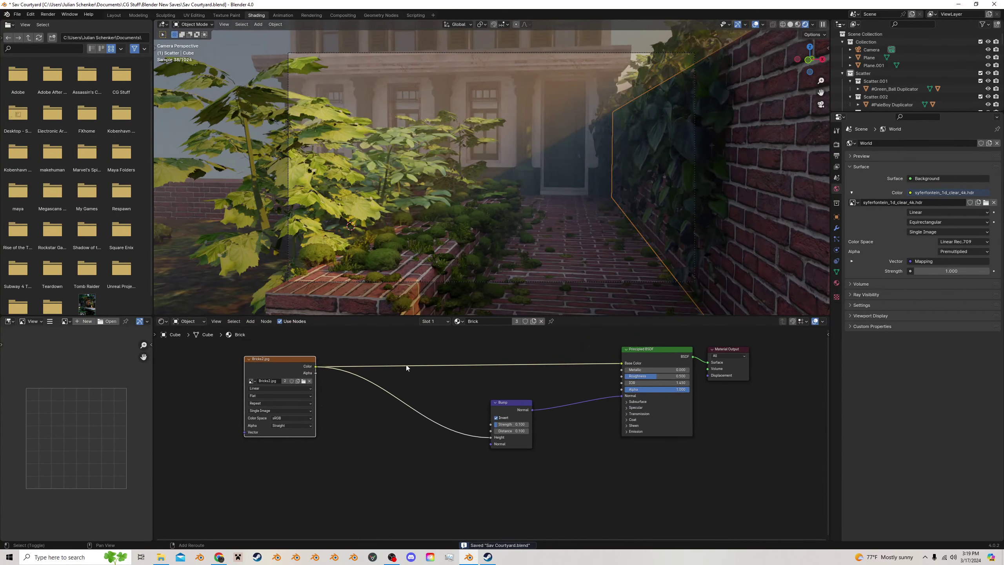
key(shift+a)
click(404, 369)
text(mix)
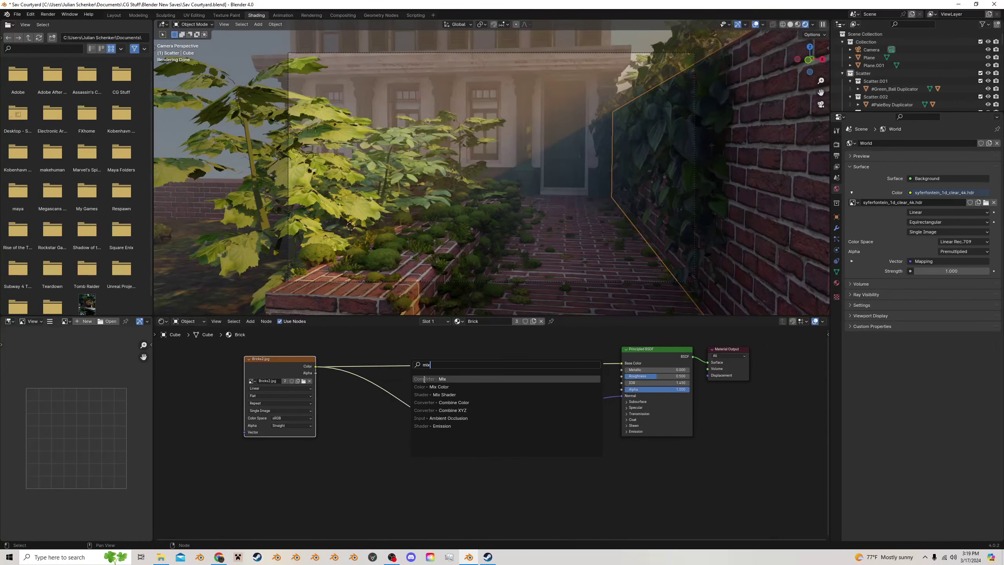
click(424, 378)
click(460, 372)
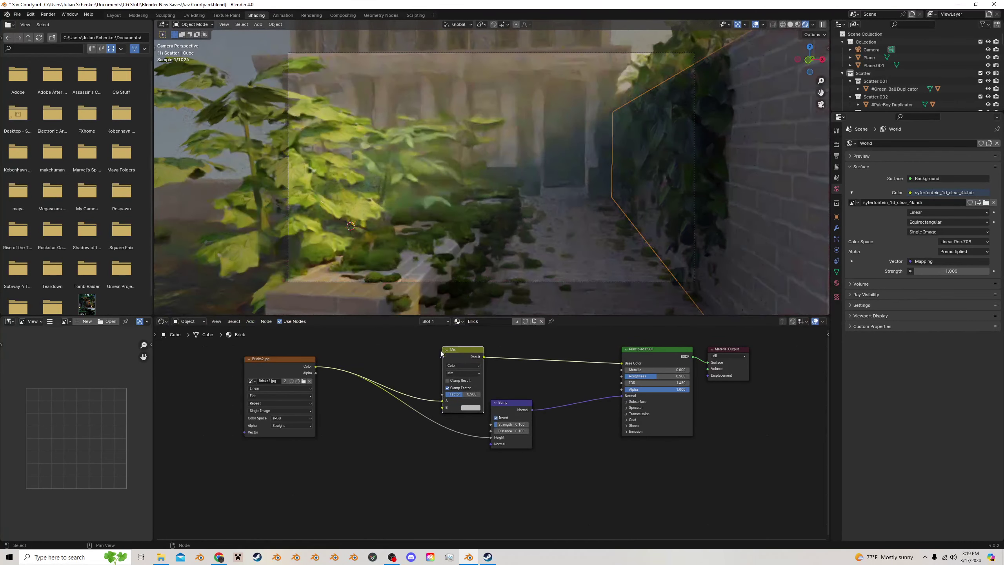
Add the Moss 2 image from the Train folder as a texture node and connect its color to the Mix node's B input
click(160, 557)
scroll(304, 324, down, 5)
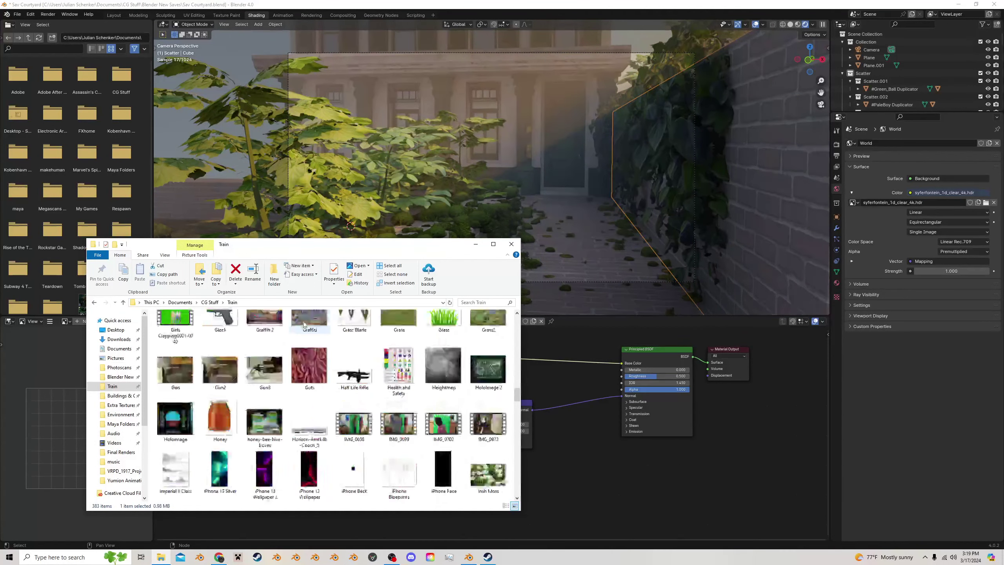
scroll(328, 326, down, 15)
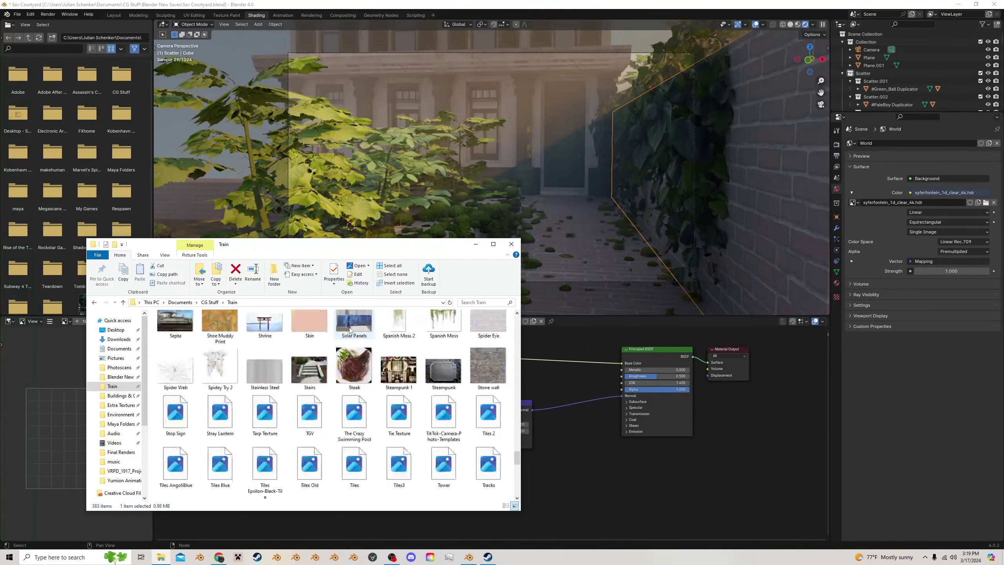
scroll(349, 329, down, 10)
scroll(349, 331, up, 12)
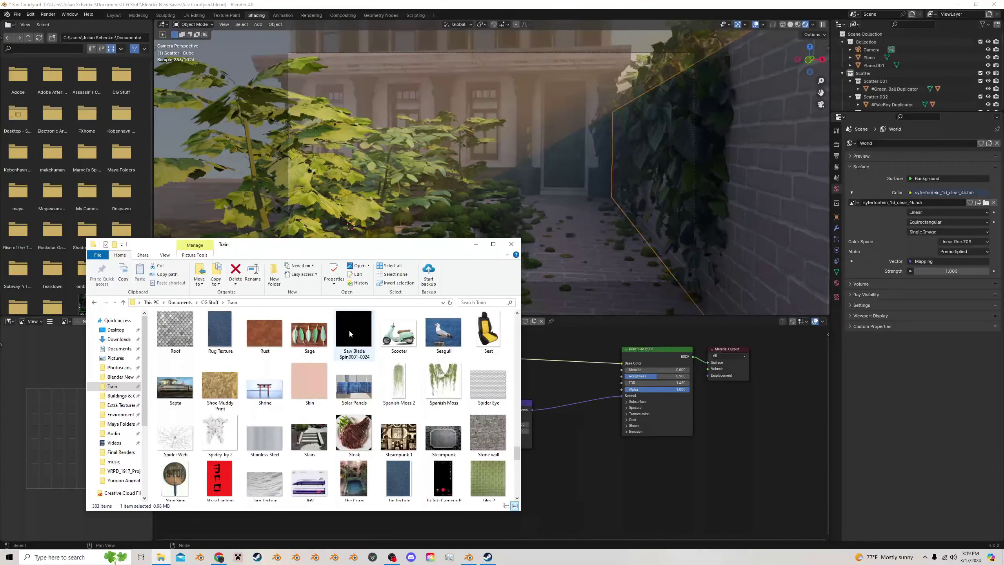
scroll(350, 333, up, 10)
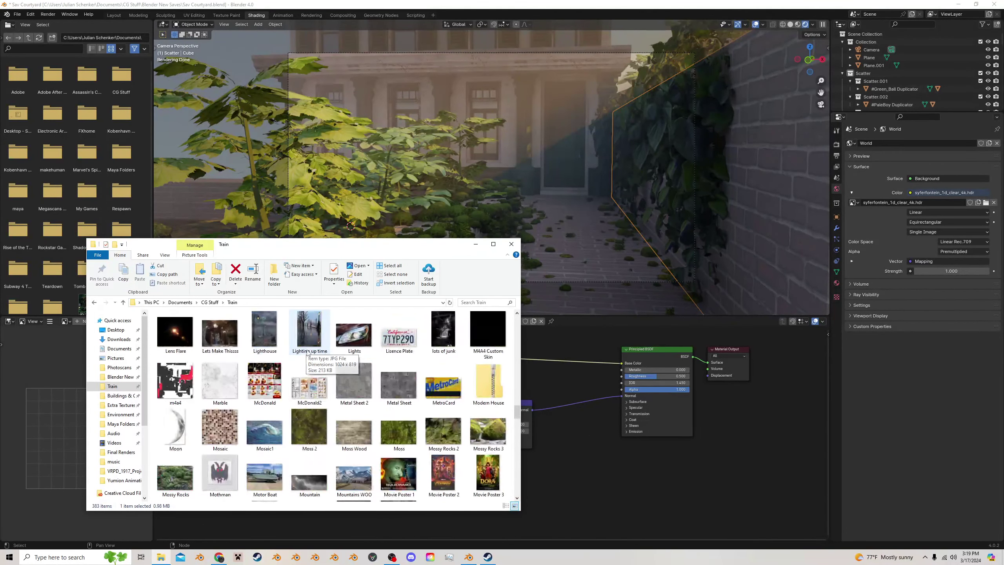
drag(309, 429, 572, 466)
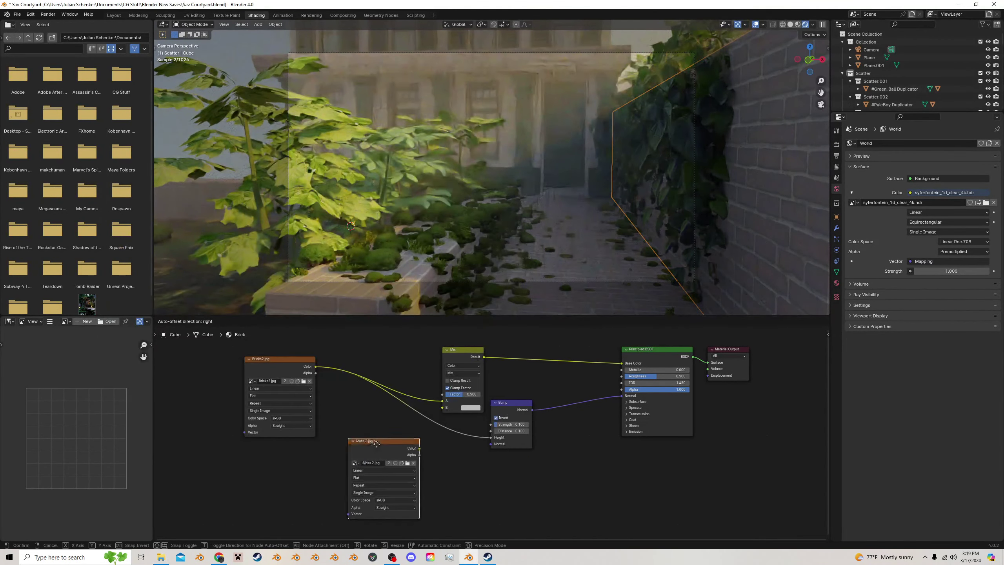
click(272, 458)
drag(309, 459, 442, 407)
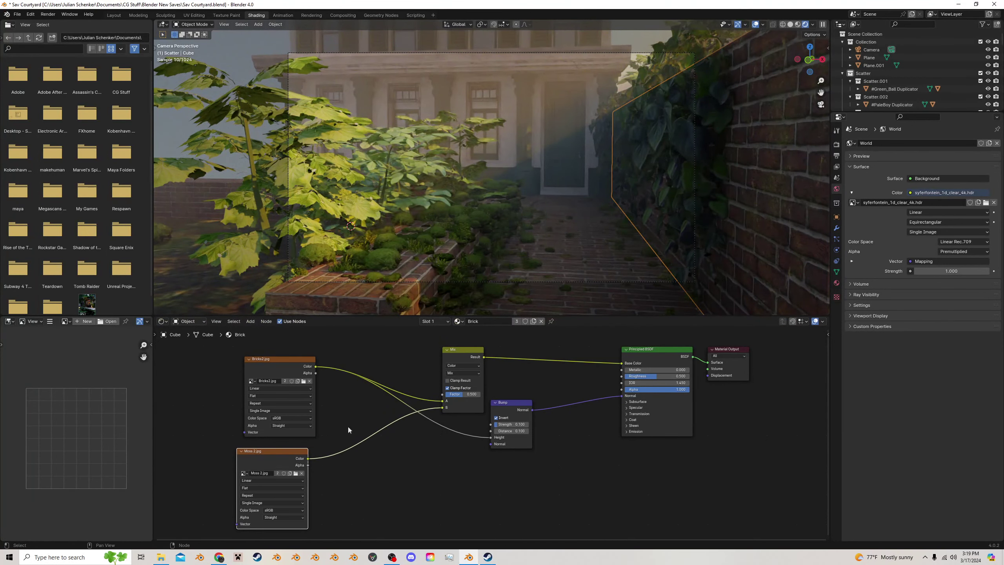
Examine the moss-blended bricks up close along the path and wall in the camera view, and save the file
scroll(373, 416, up, 2)
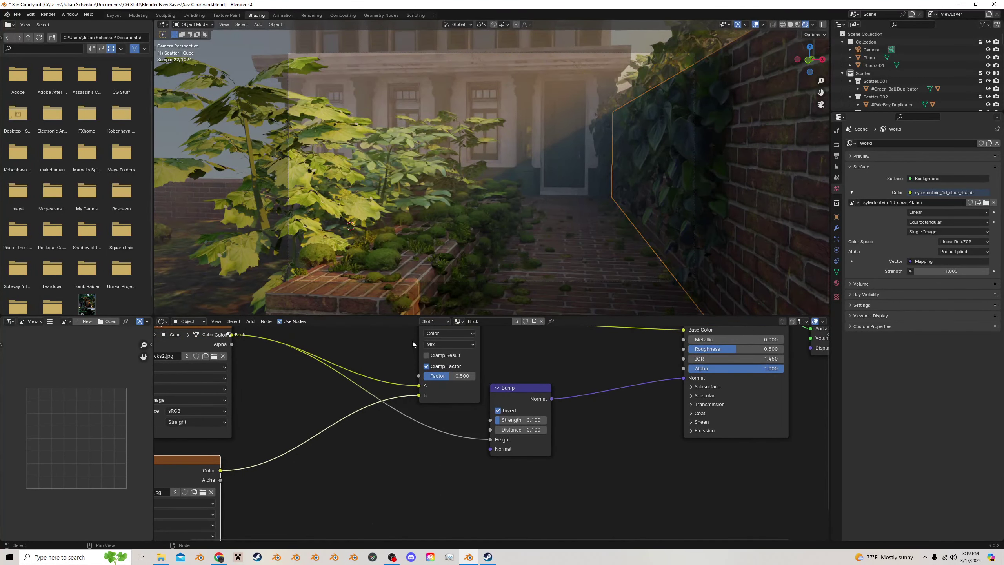
scroll(458, 289, up, 2)
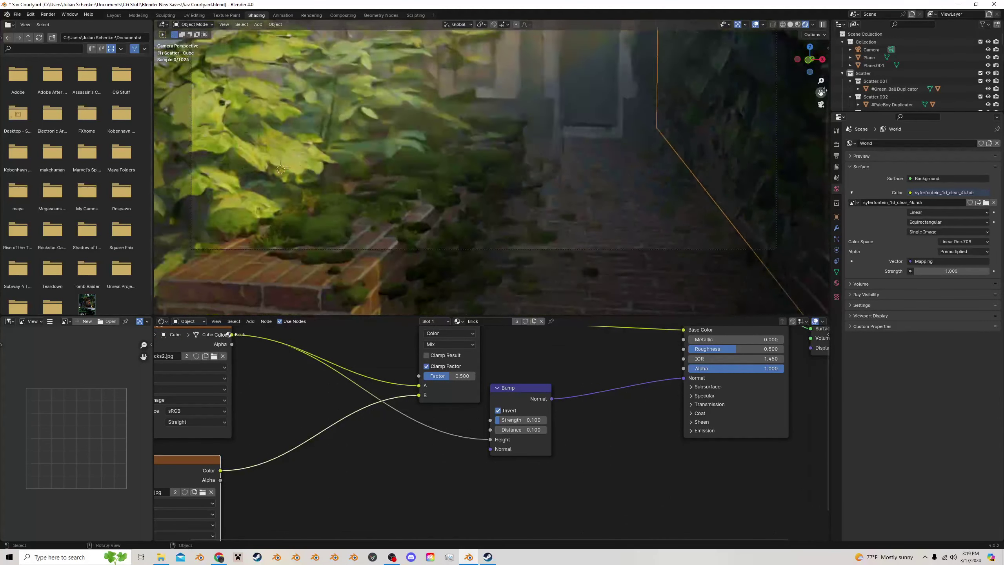
drag(820, 92, 483, 250)
key(ctrl+s)
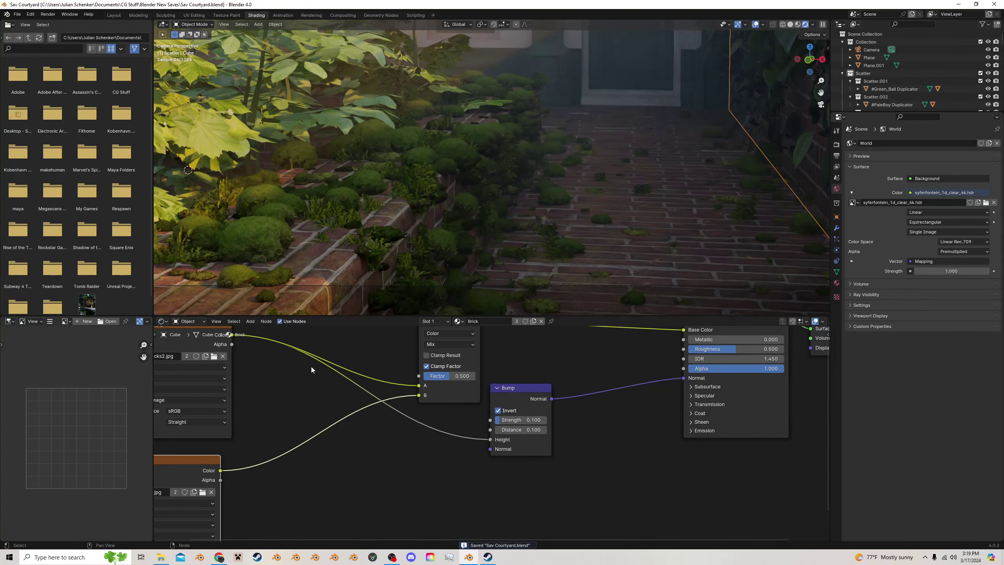
scroll(431, 251, down, 2)
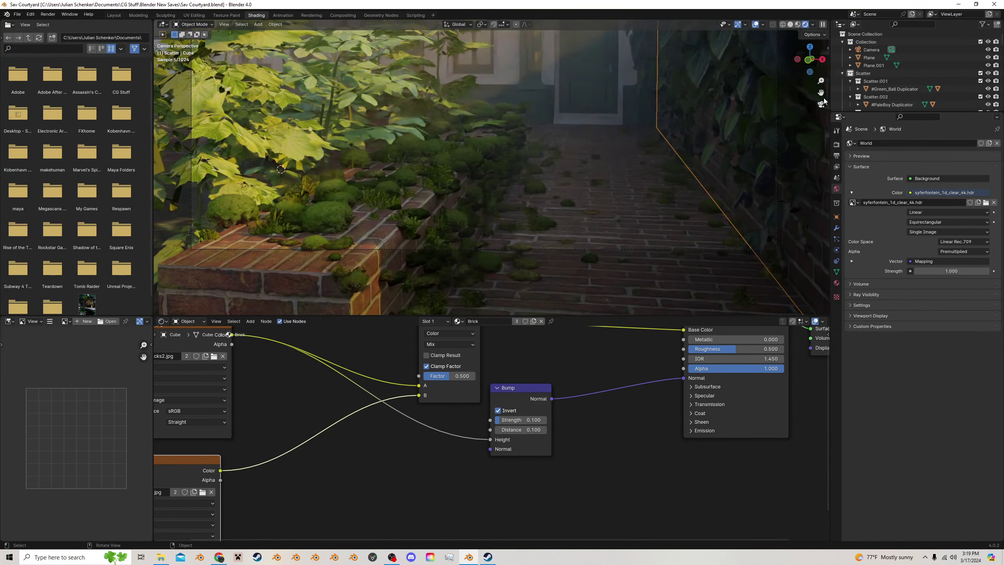
drag(820, 92, 605, 169)
key(ctrl+s)
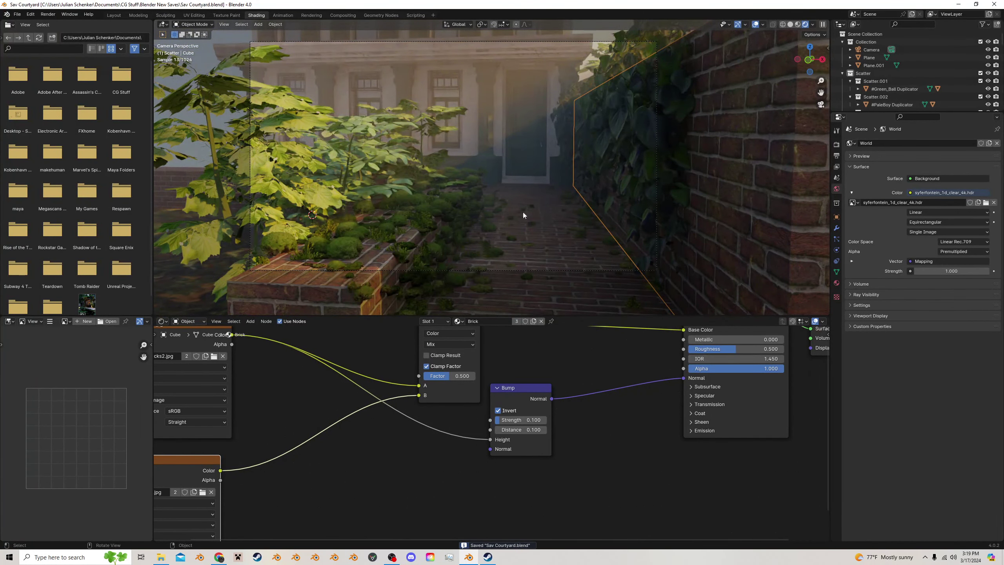
Select the fog volume cube, hide it to expose the courtyard outside the camera view, and save the file
click(549, 246)
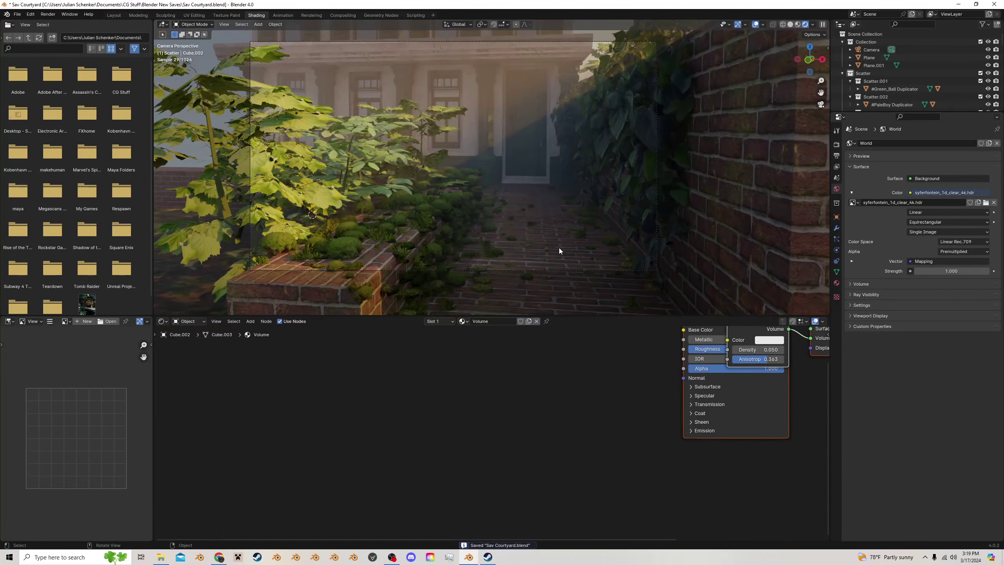
key(KP_0)
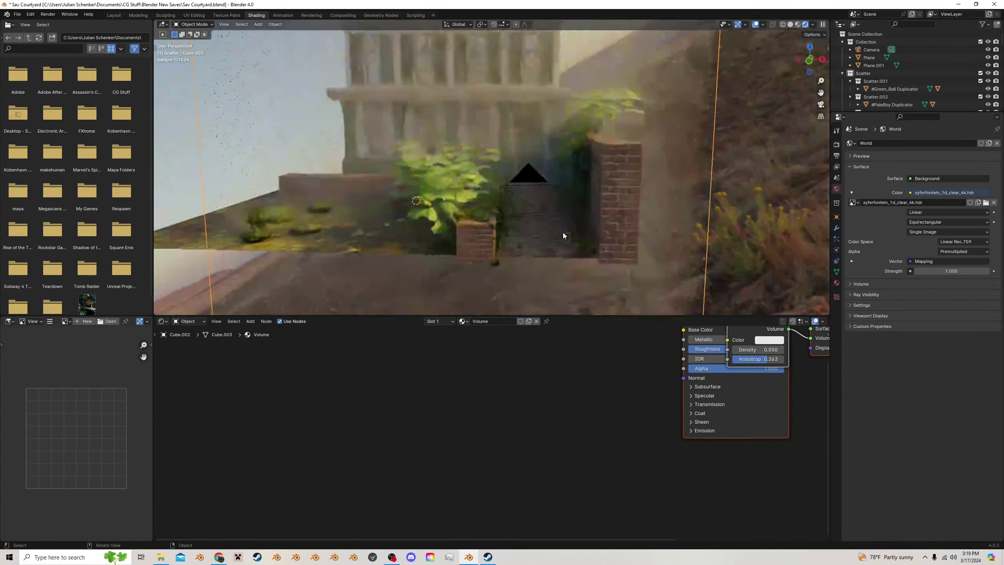
key(h)
middle_drag(627, 161, 642, 190)
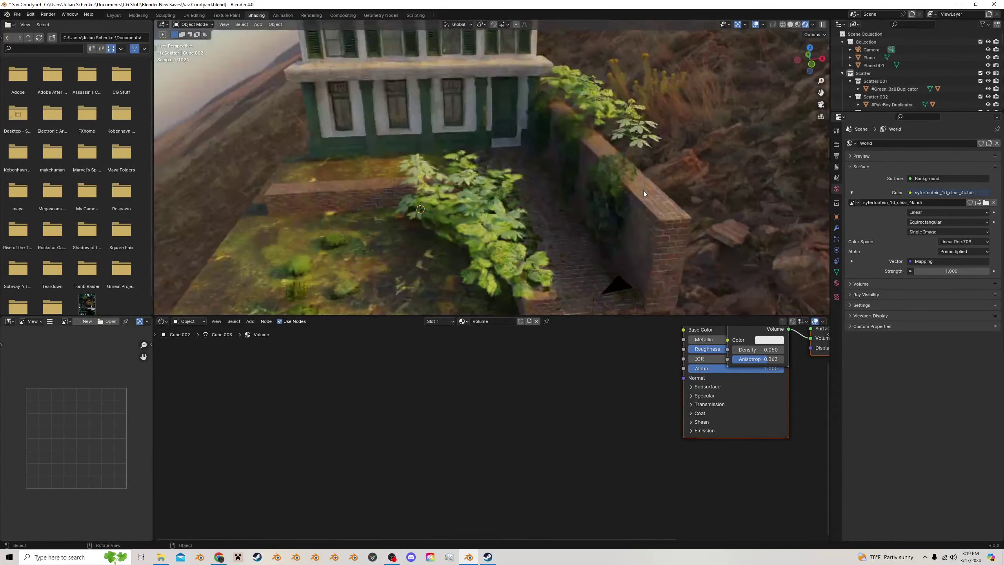
scroll(642, 189, up, 2)
drag(821, 92, 628, 210)
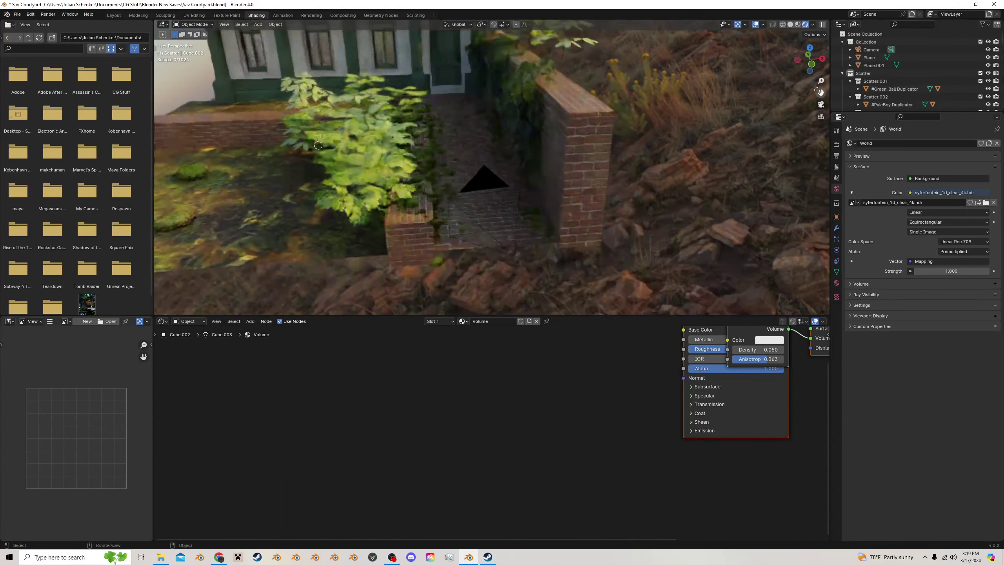
scroll(627, 209, up, 3)
key(ctrl+s)
Add a plane mesh and move it in front view onto the brick path between the walls, just above the ground
middle_drag(611, 226, 584, 221)
key(shift+a)
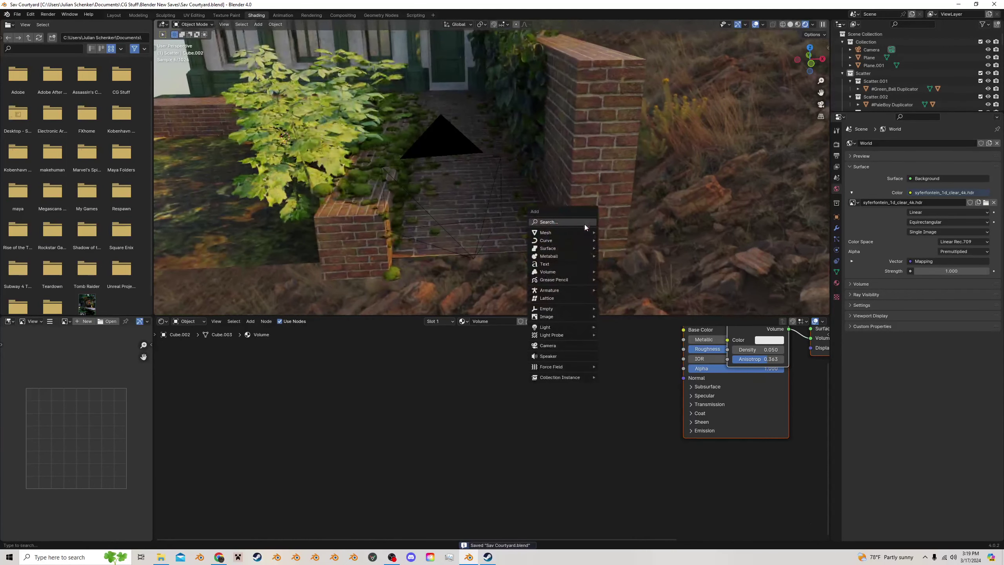
mouse_move(584, 232)
click(615, 232)
scroll(599, 232, down, 3)
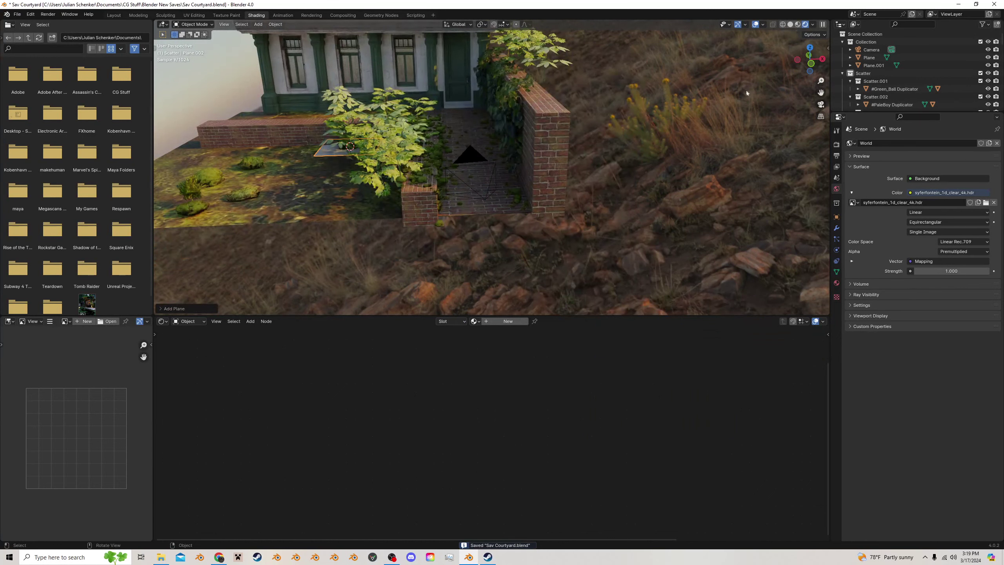
click(809, 63)
scroll(495, 224, up, 5)
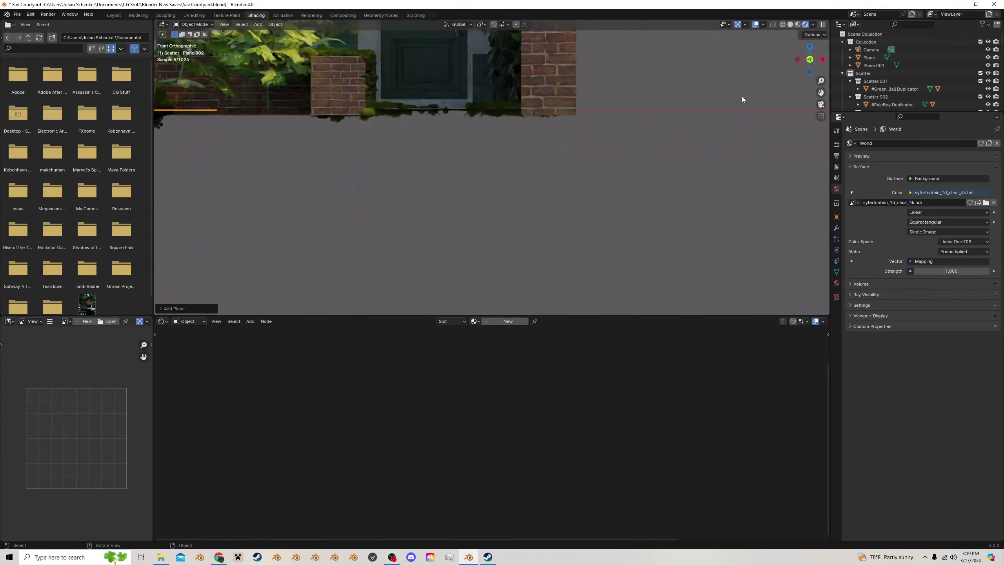
drag(820, 92, 842, 190)
key(g)
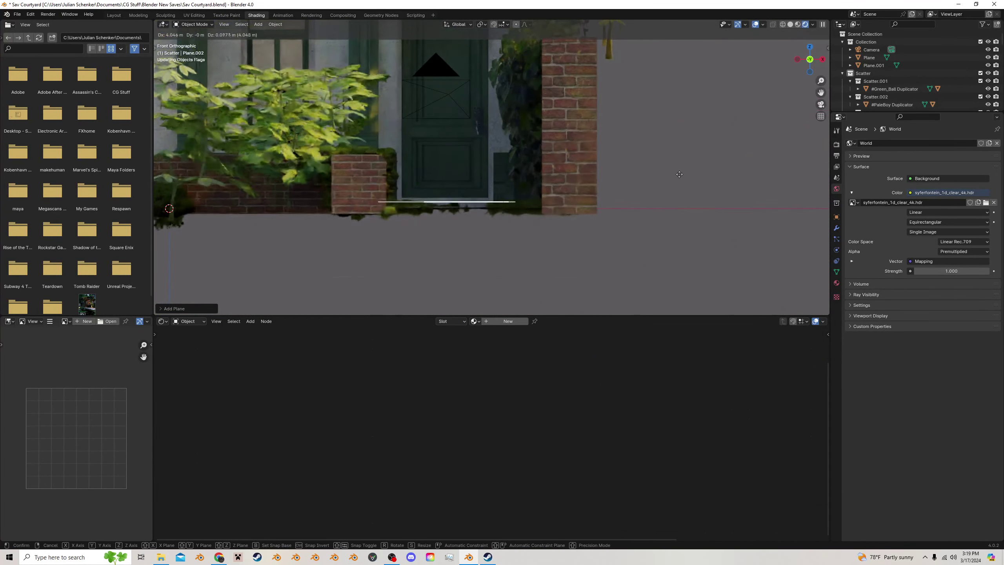
scroll(550, 188, up, 6)
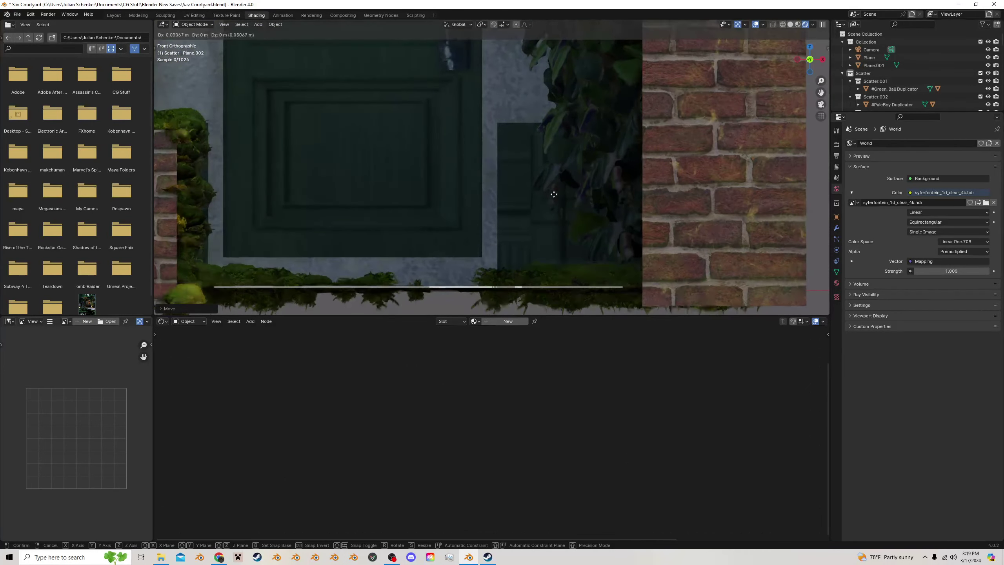
Enlarge the plane and stretch it along the Y axis to run the full length of the brick path
key(s)
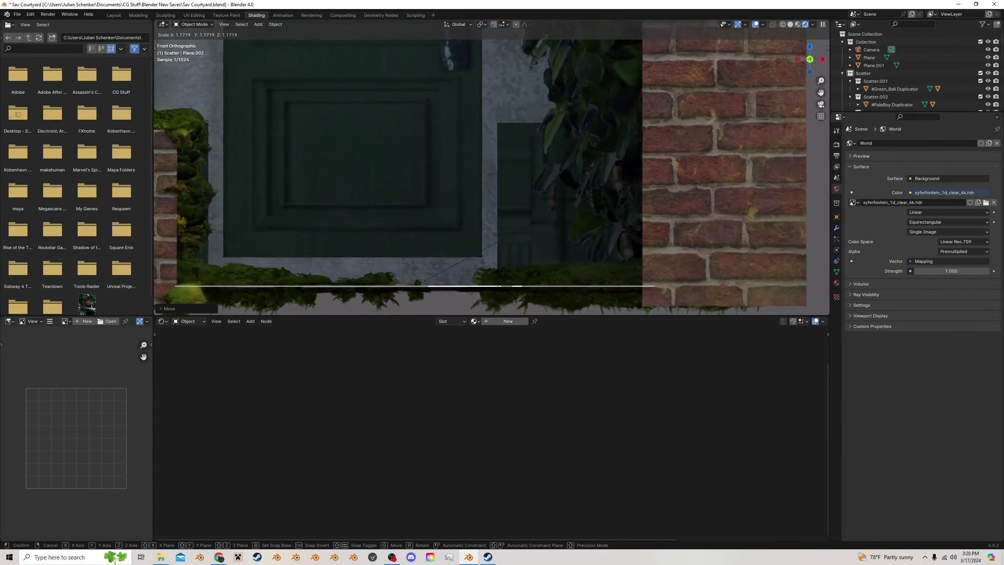
click(560, 182)
middle_drag(560, 182, 594, 215)
key(s)
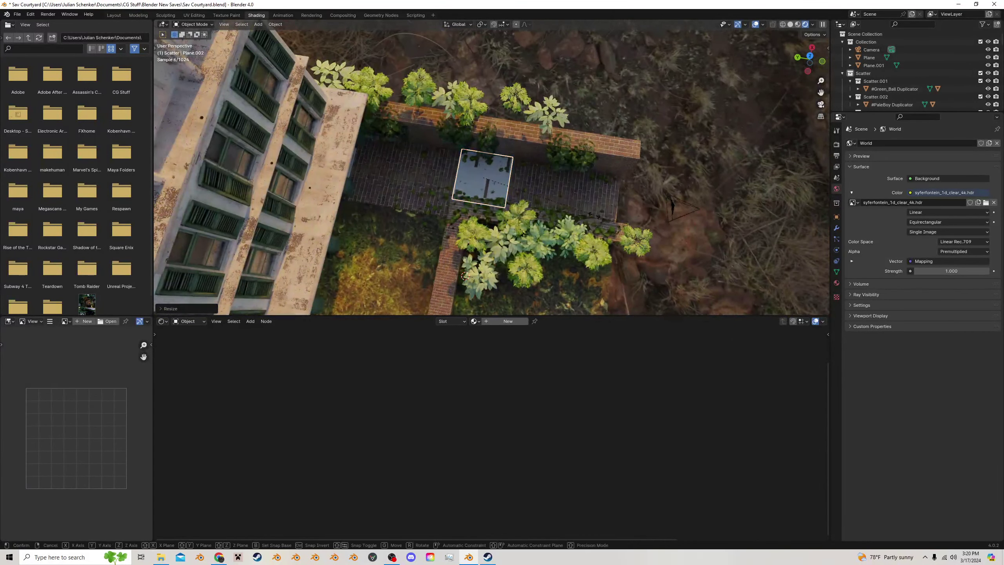
key(y)
click(372, 142)
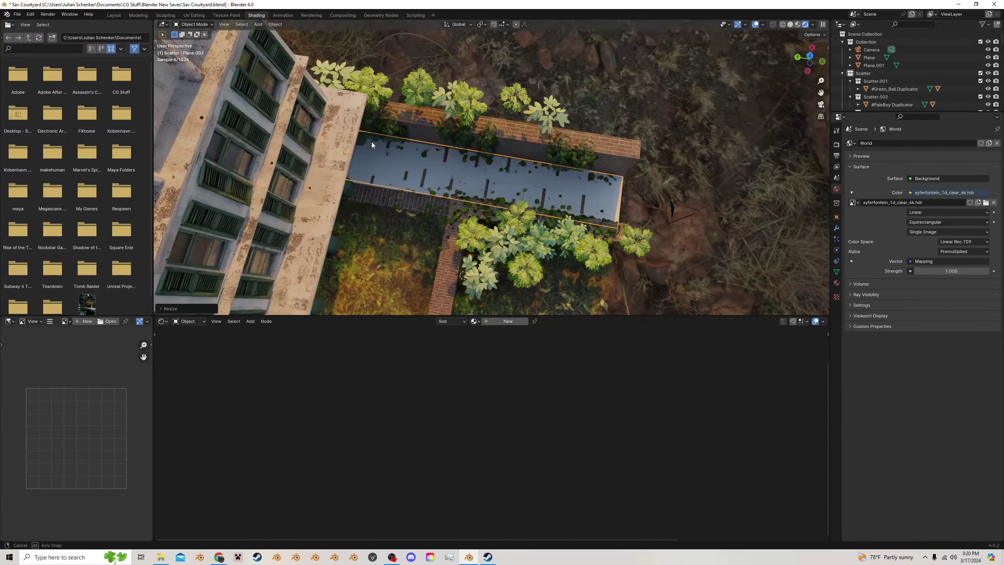
Scale the plane along the X axis to cover the width of the path, and save the file
middle_drag(372, 145, 651, 90)
key(s)
key(x)
click(647, 116)
key(Tab)
key(Tab)
scroll(651, 89, up, 3)
key(ctrl+s)
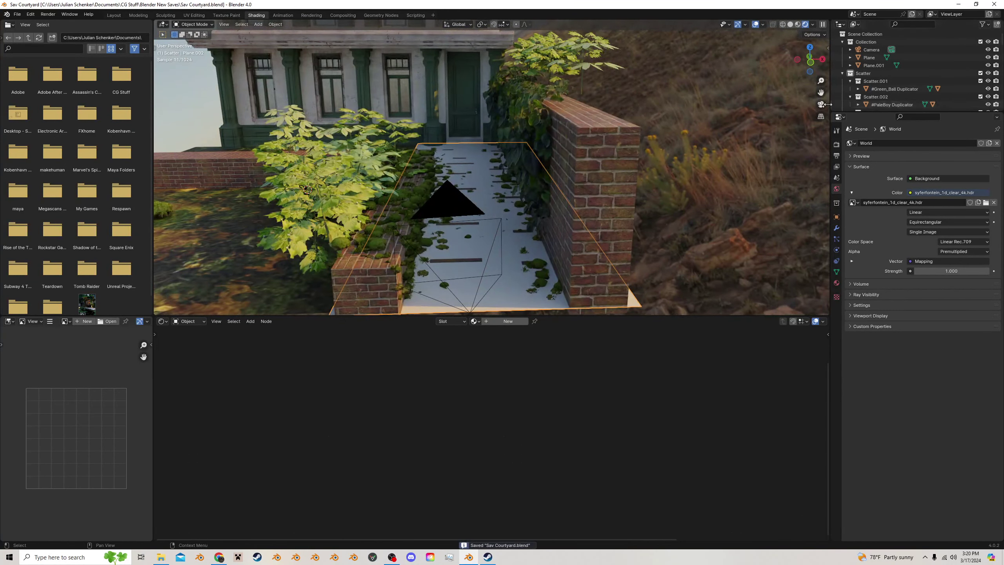
Return to the camera view, create a new material for the path plane and name it Puddle Plane
click(821, 104)
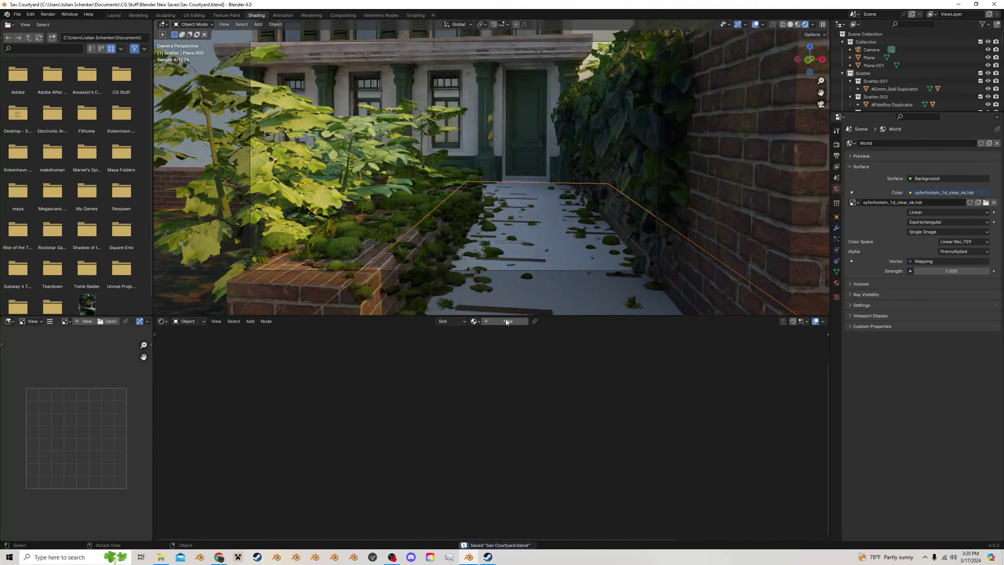
click(497, 321)
scroll(738, 126, up, 2)
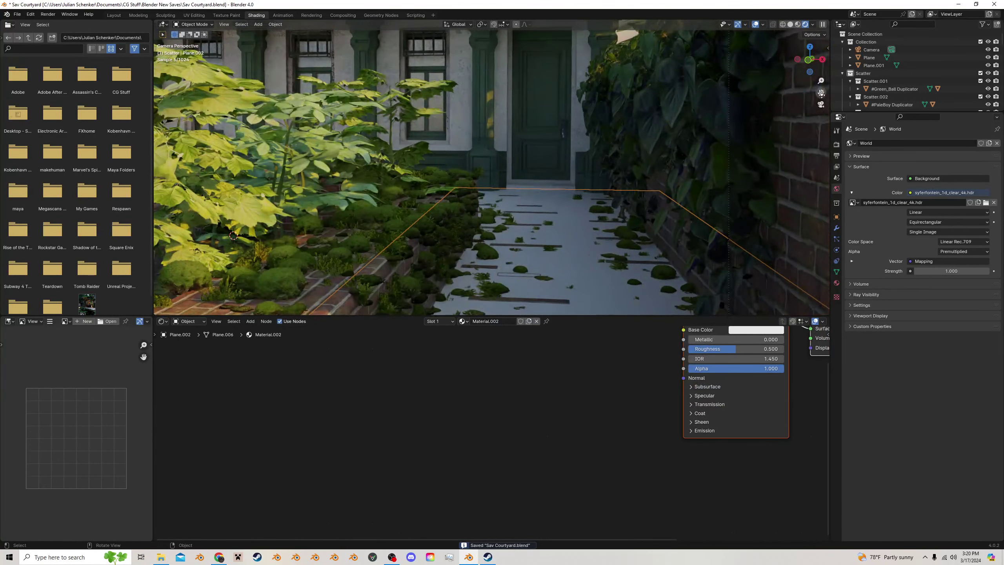
scroll(772, 141, up, 1)
middle_drag(559, 370, 420, 394)
scroll(511, 380, up, 2)
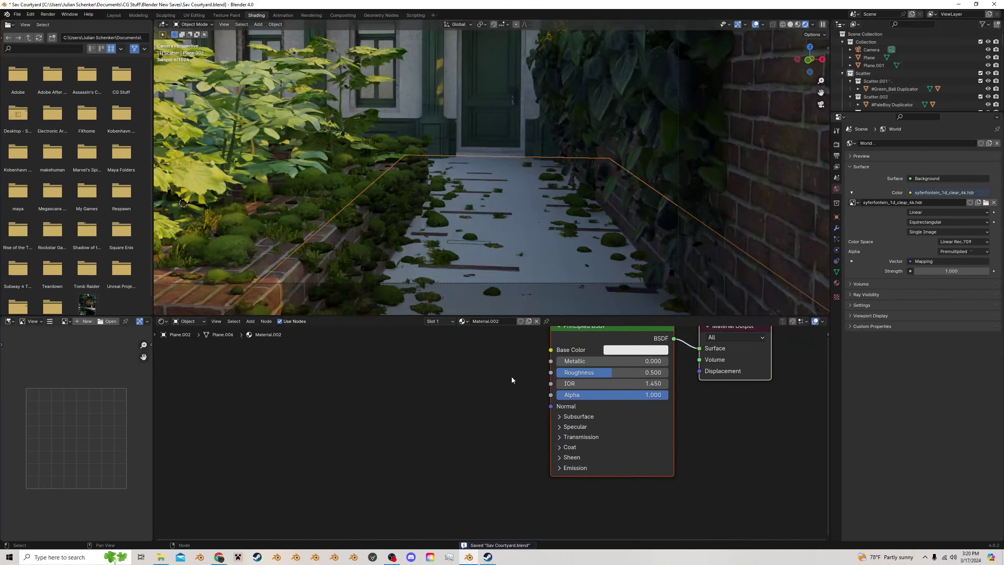
double_click(500, 323)
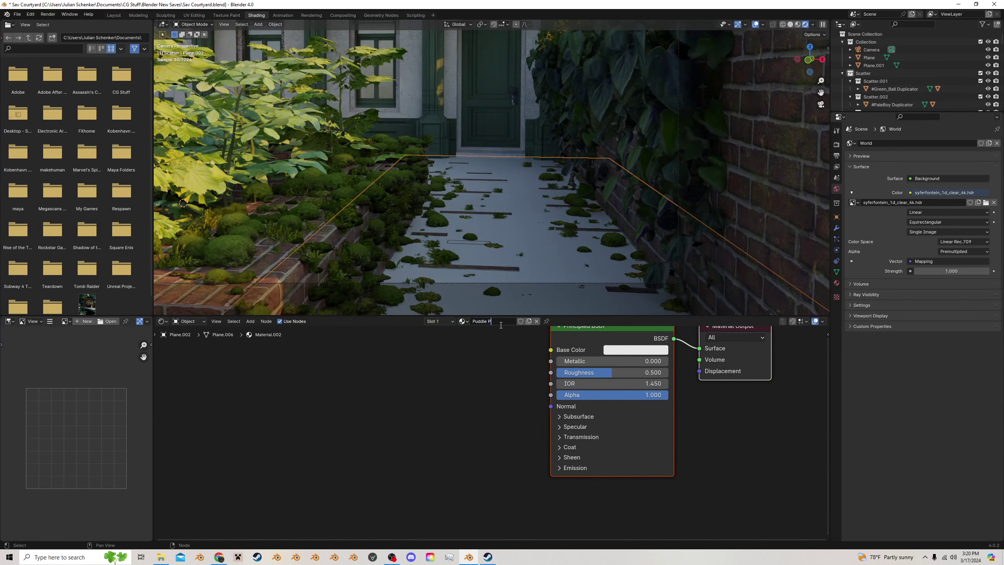
text(Puddle Plane)
key(Return)
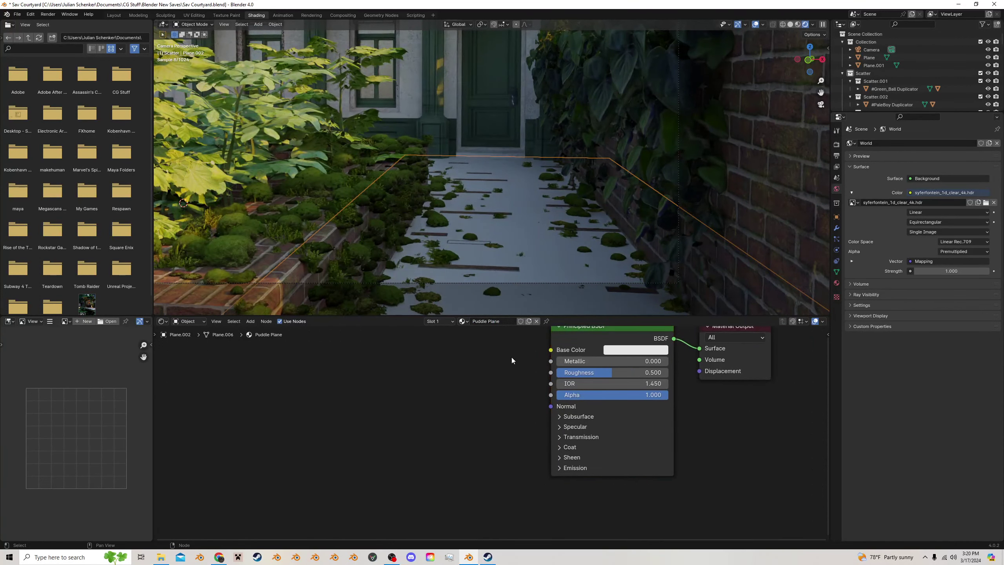
Replace the Principled BSDF with a Glass BSDF connected to the Surface input of the Material Output
middle_drag(511, 355, 395, 393)
click(479, 367)
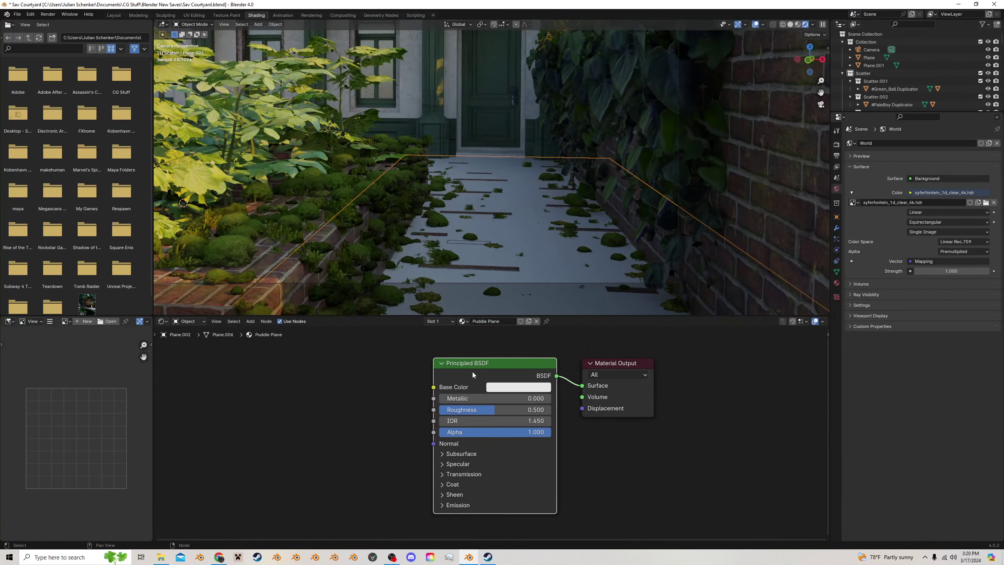
key(Delete)
key(shift+a)
click(455, 375)
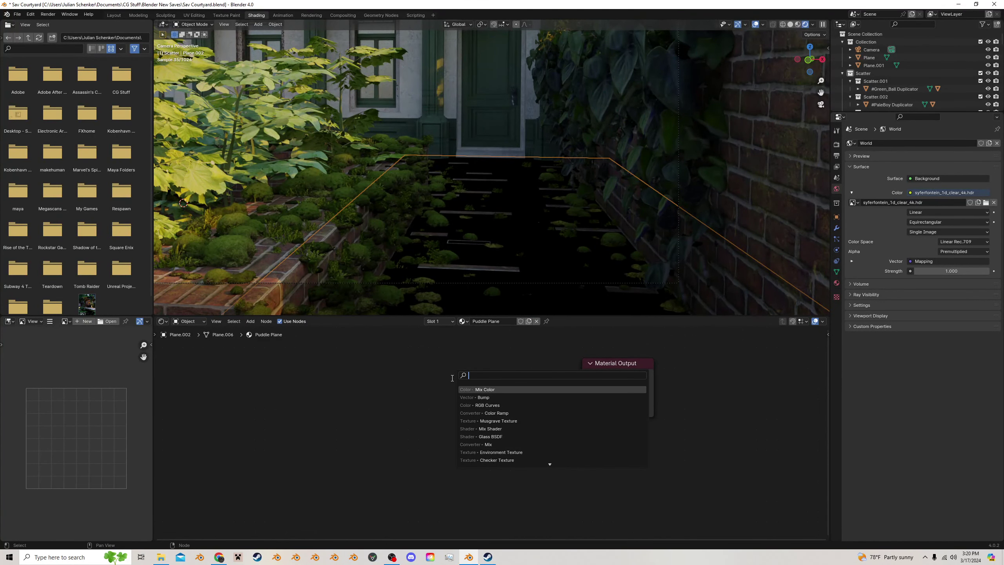
text(gla)
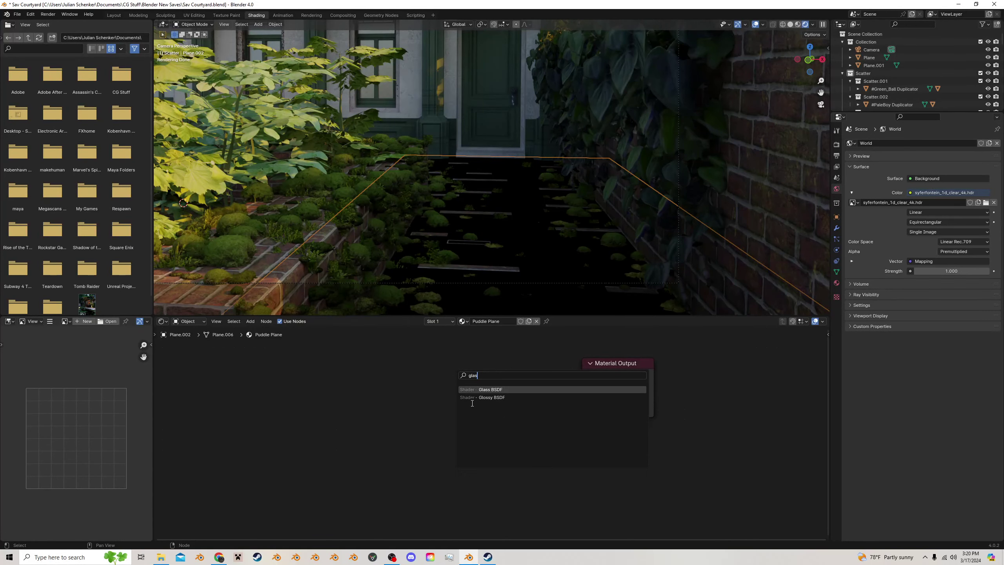
text(s)
key(Return)
drag(472, 385, 581, 387)
Move the Glass BSDF well away from the Material Output to make room between them, and save the file
drag(430, 388, 264, 379)
scroll(467, 263, down, 1)
key(ctrl+s)
scroll(503, 243, up, 2)
scroll(389, 413, down, 1)
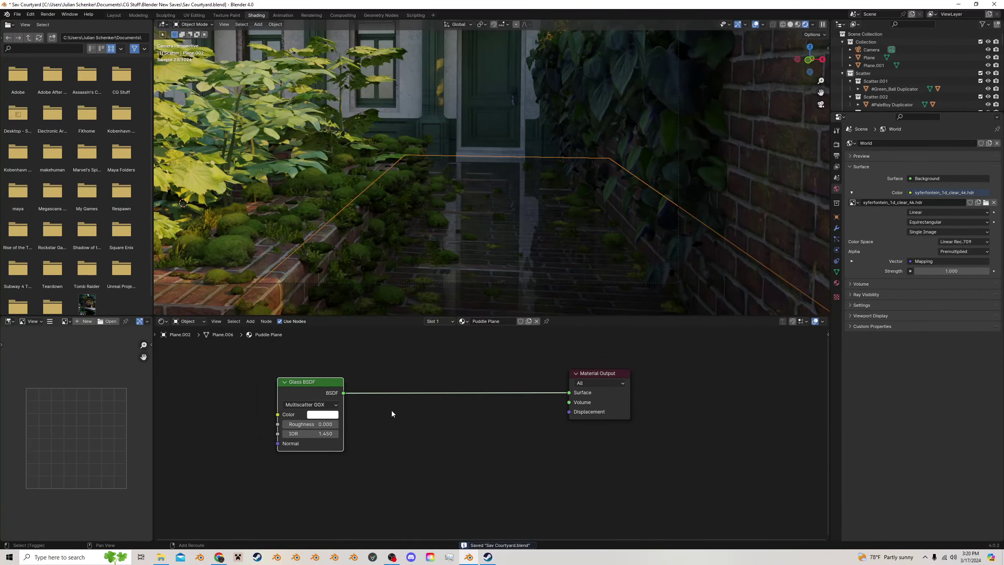
Add a Transparent BSDF node and place it below the Glass BSDF
key(shift+a)
click(391, 410)
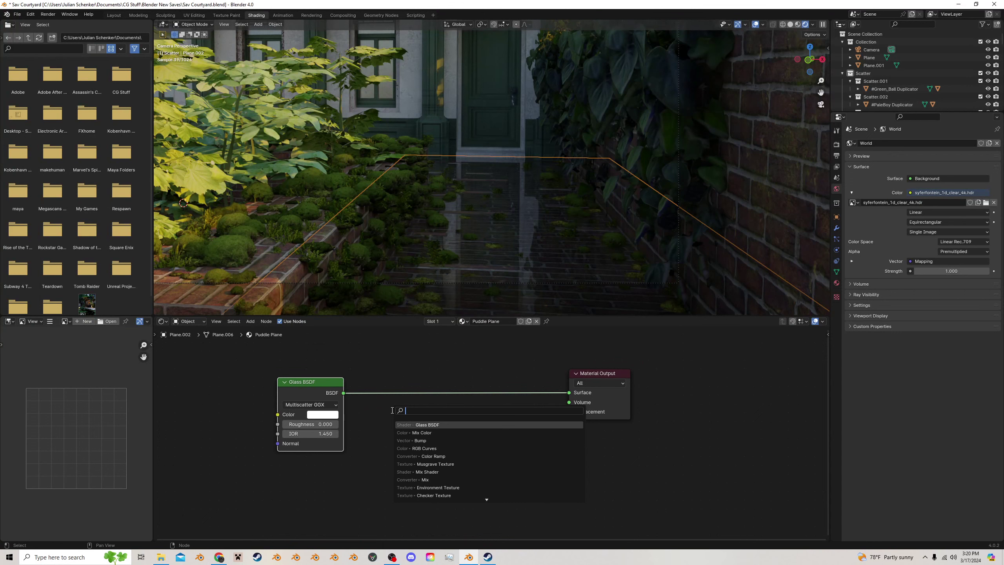
text(tra)
click(419, 432)
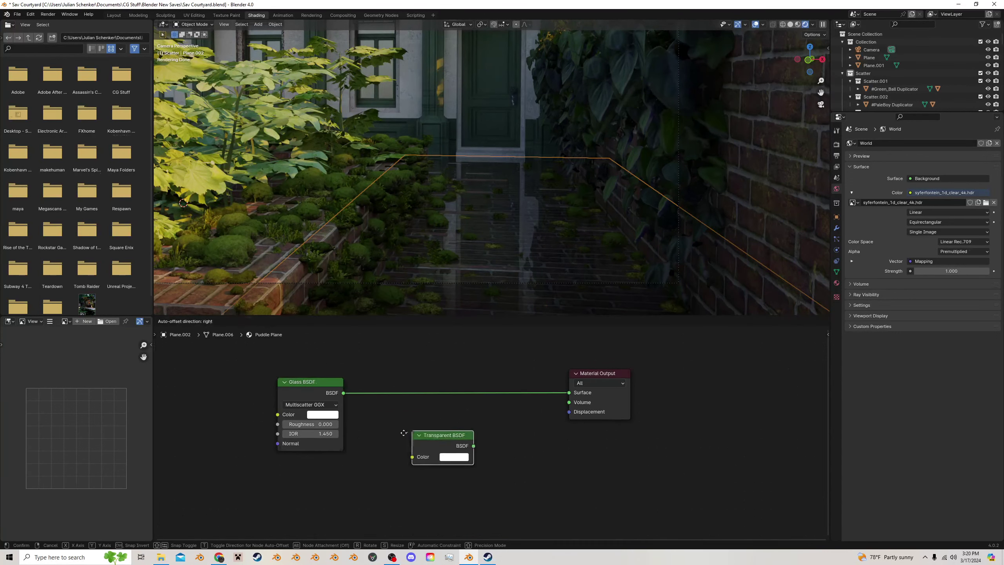
click(291, 467)
Insert a Mix Shader between the Glass BSDF and Material Output, and connect the Transparent BSDF to its second shader input
key(shift+a)
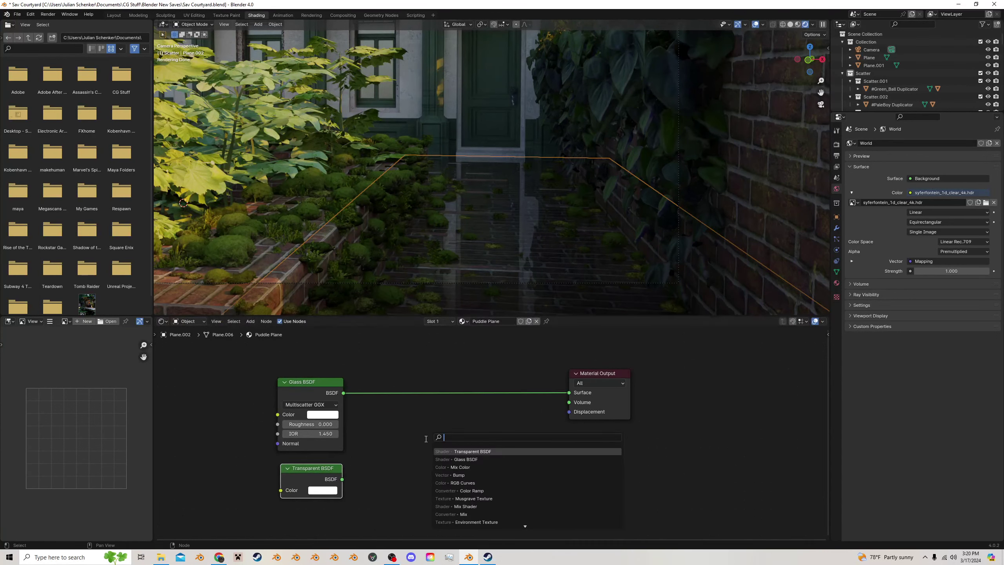
text(mi)
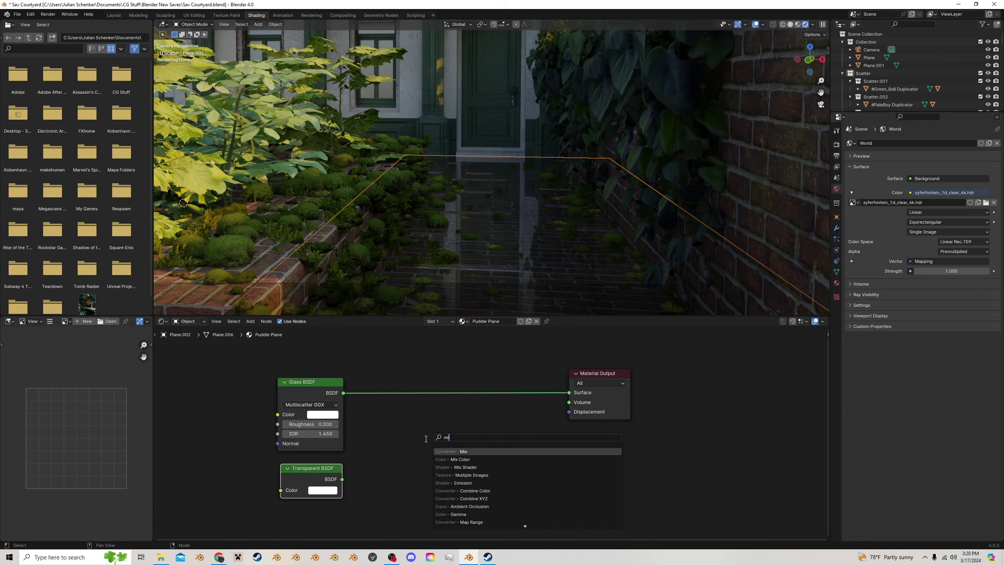
click(452, 467)
click(456, 385)
drag(343, 479, 456, 427)
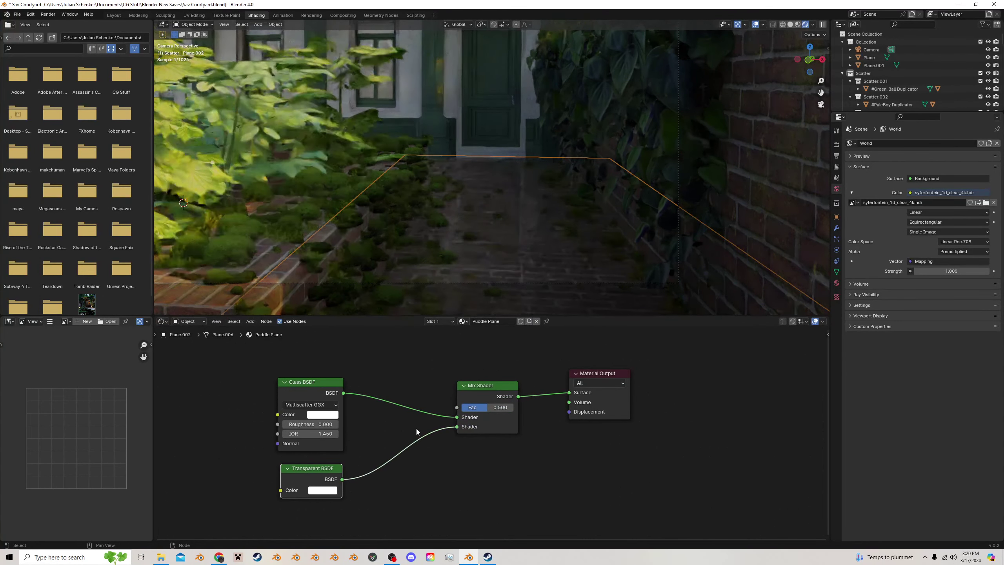
Add a Musgrave Texture node and connect its Height output to the Mix Shader's Fac input
middle_drag(328, 426, 407, 427)
key(shift+a)
click(322, 426)
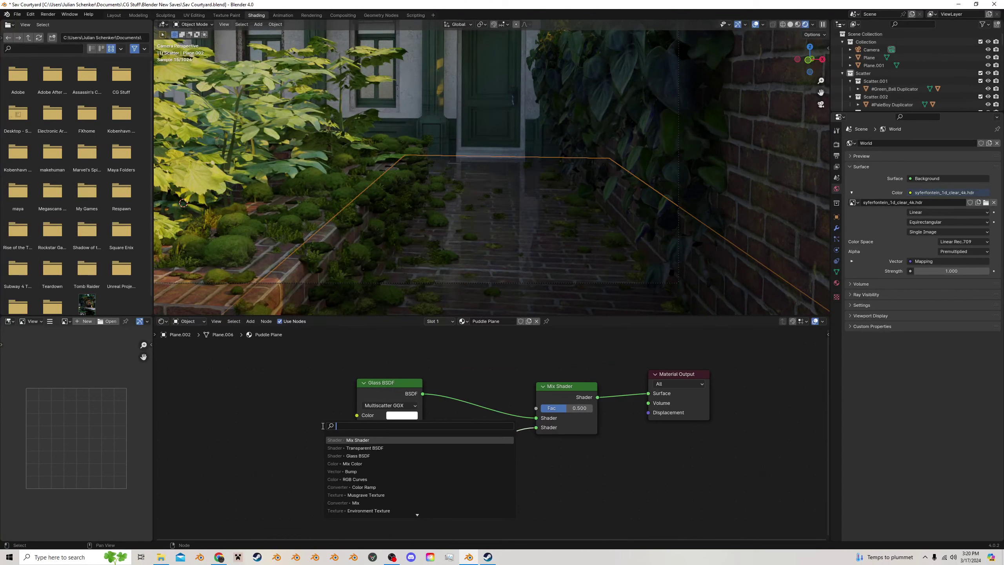
text(mus)
click(356, 440)
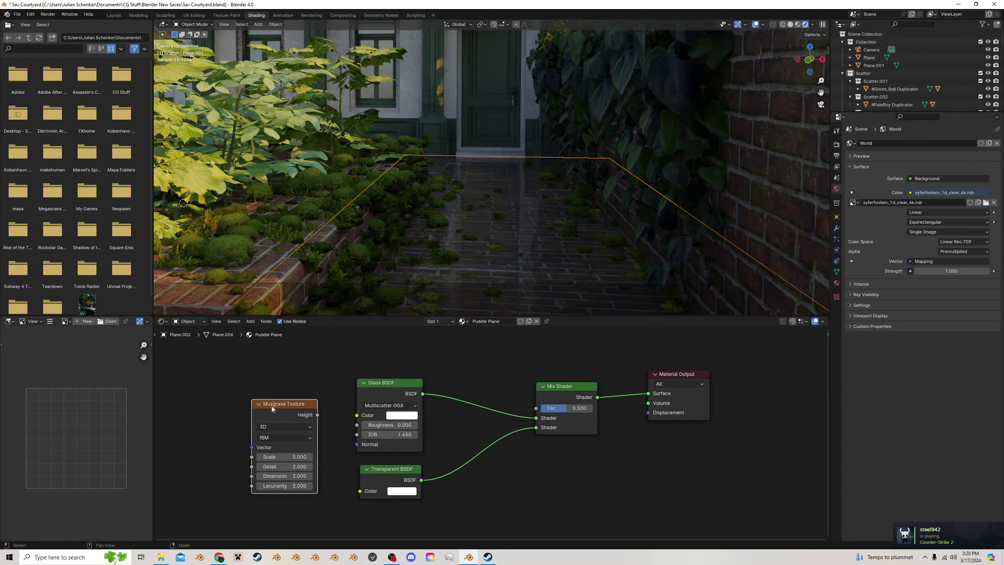
drag(358, 422, 544, 408)
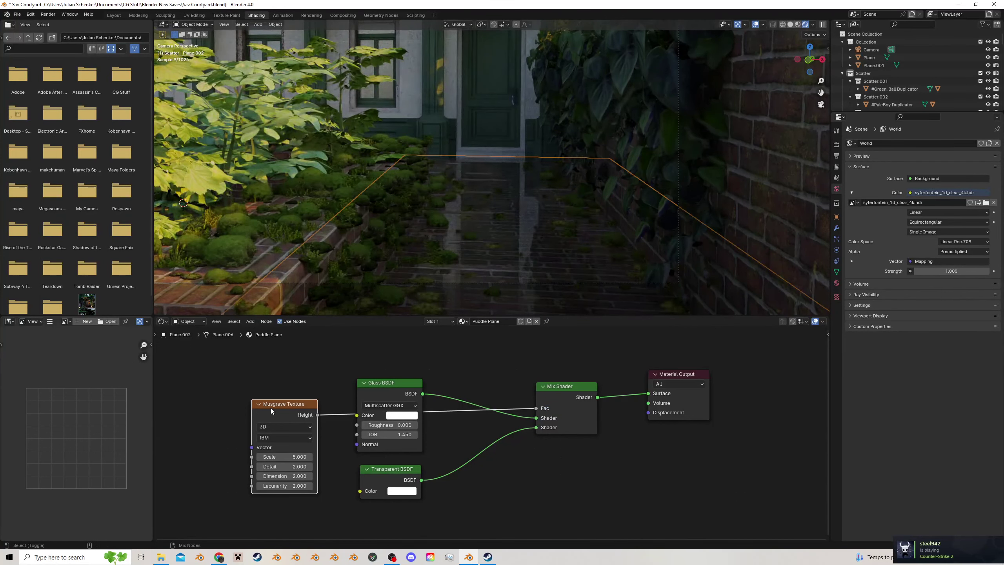
Preview the Musgrave Texture on the plane and set its Detail to 9.6 and Dimension to 1.4
ctrl+shift+click(584, 387)
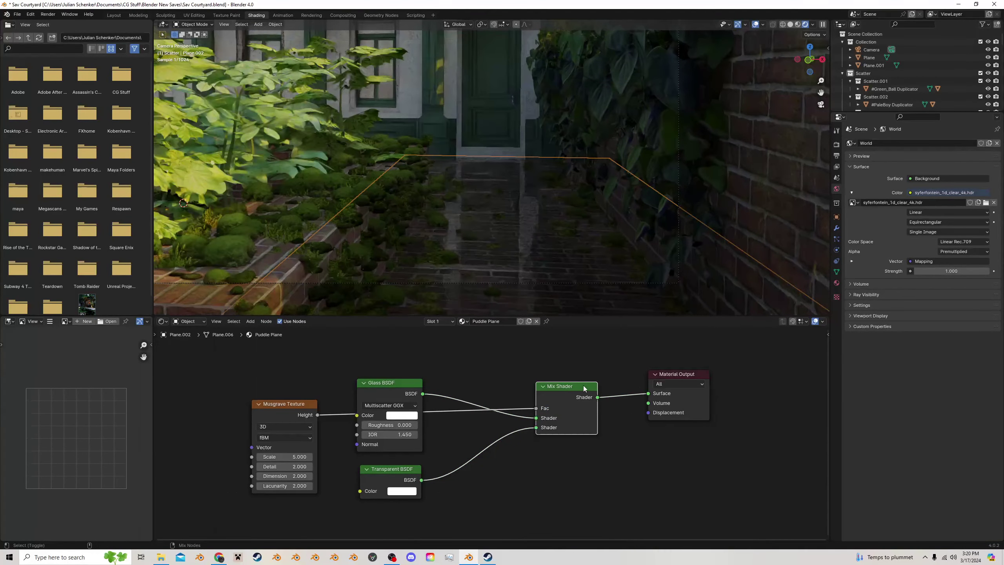
ctrl+shift+click(292, 411)
scroll(283, 492, up, 3)
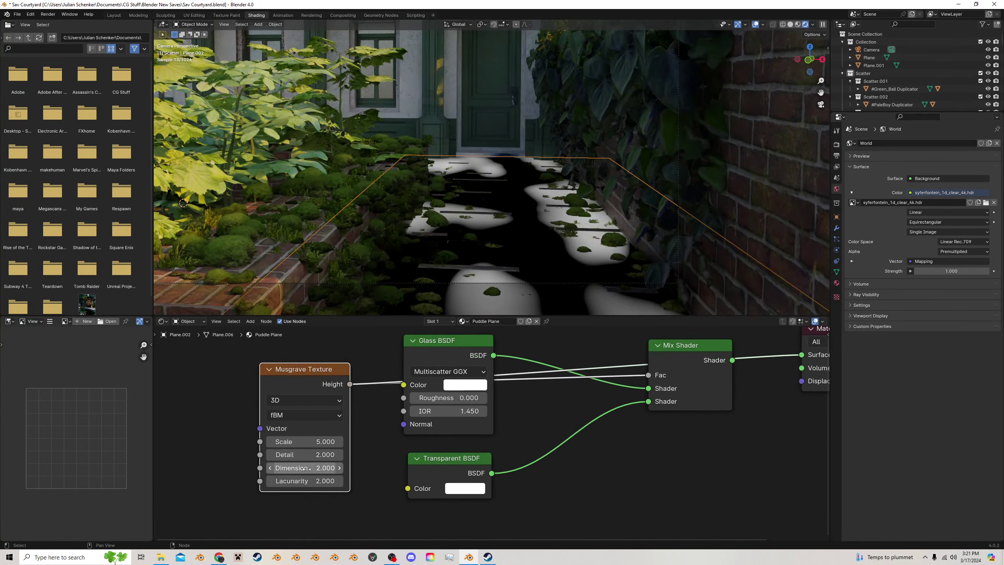
mouse_move(314, 468)
mouse_down()
mouse_move(288, 468)
mouse_move(316, 454)
mouse_up()
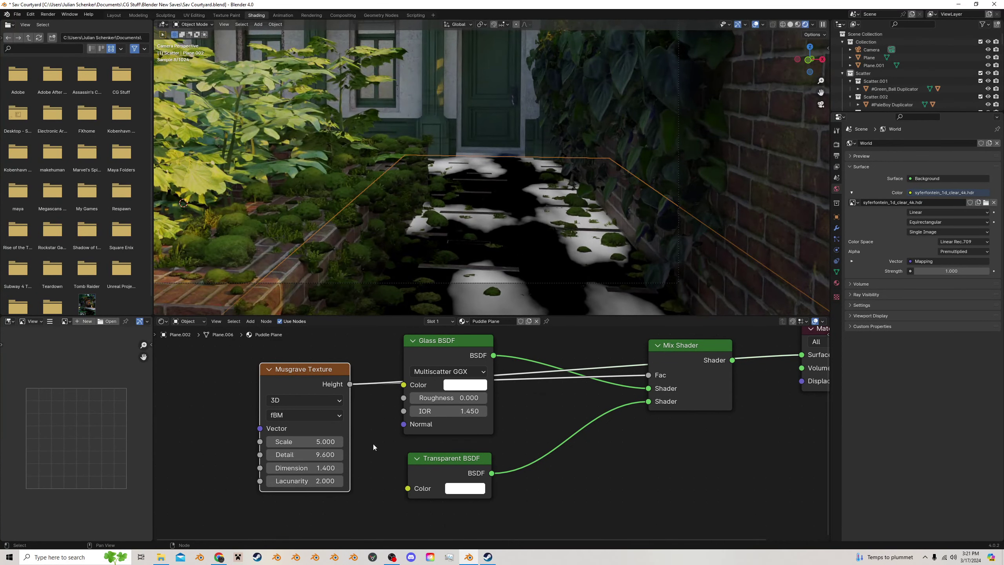
Set the Musgrave Texture's Scale to 1.2 for larger puddle patches along the path
middle_drag(304, 441, 252, 450)
drag(253, 450, 226, 451)
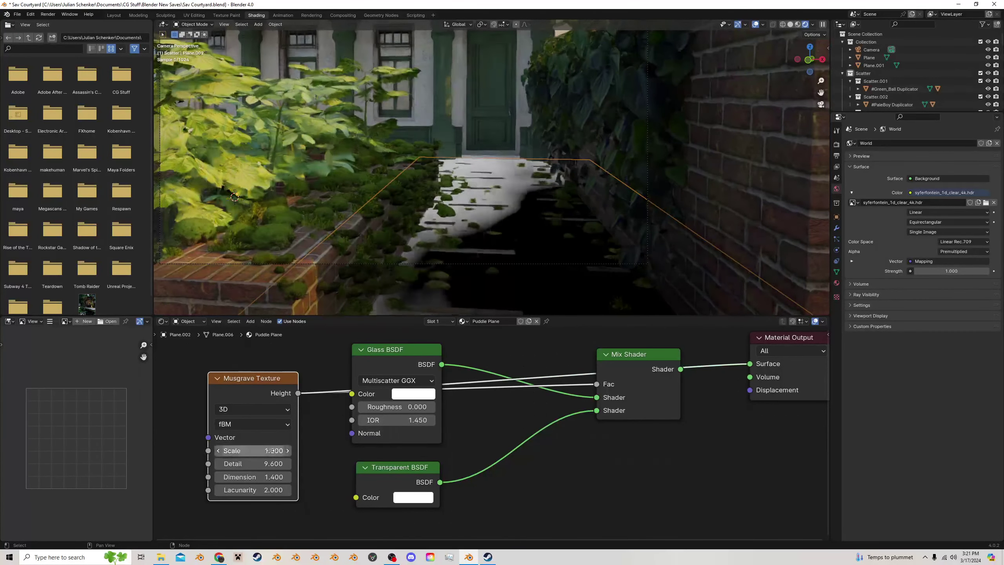
scroll(516, 250, down, 1)
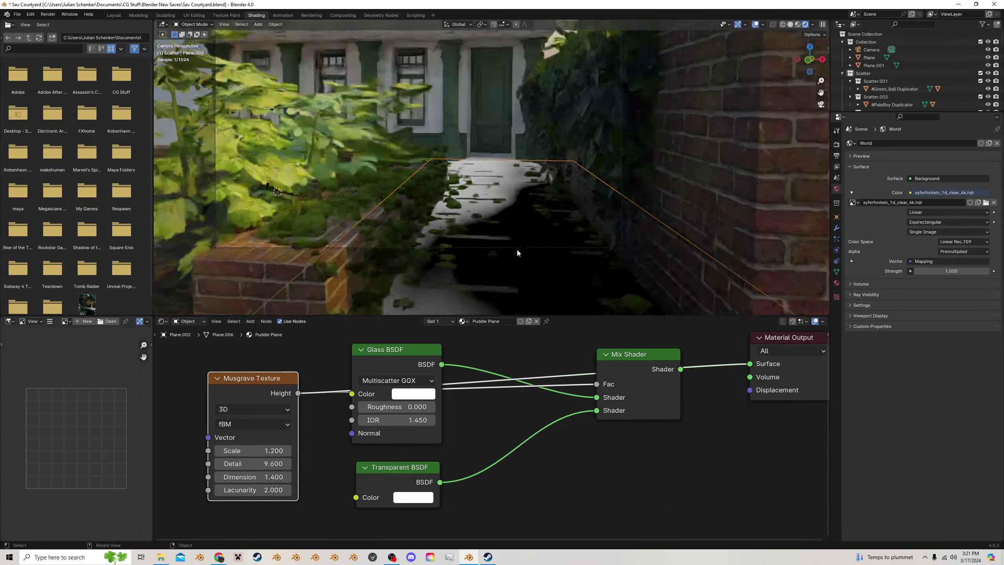
scroll(434, 423, down, 1)
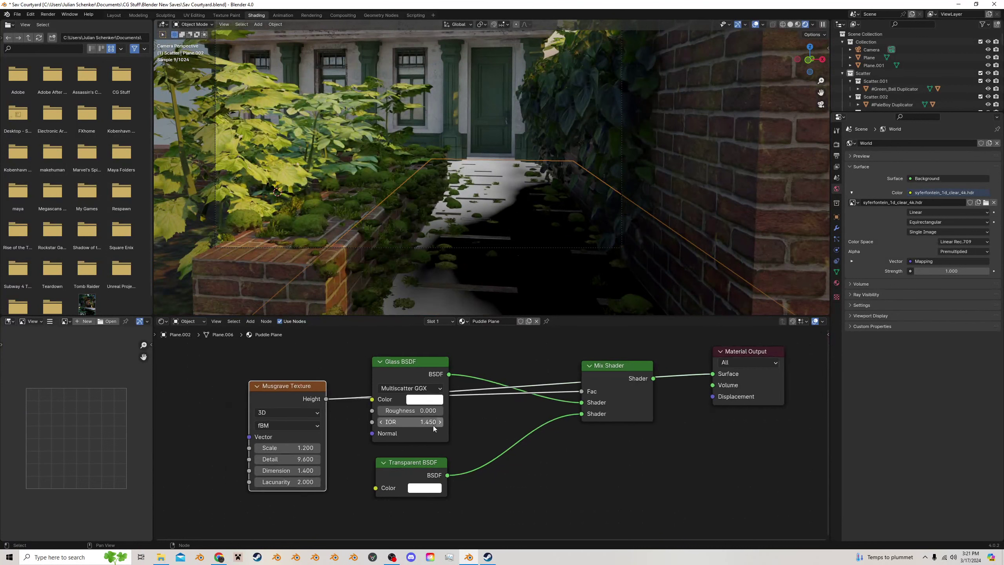
Route the Mix Shader back to the Material Output and view the combined puddle material on the path
middle_drag(488, 405, 387, 426)
ctrl+shift+click(527, 399)
scroll(566, 287, up, 1)
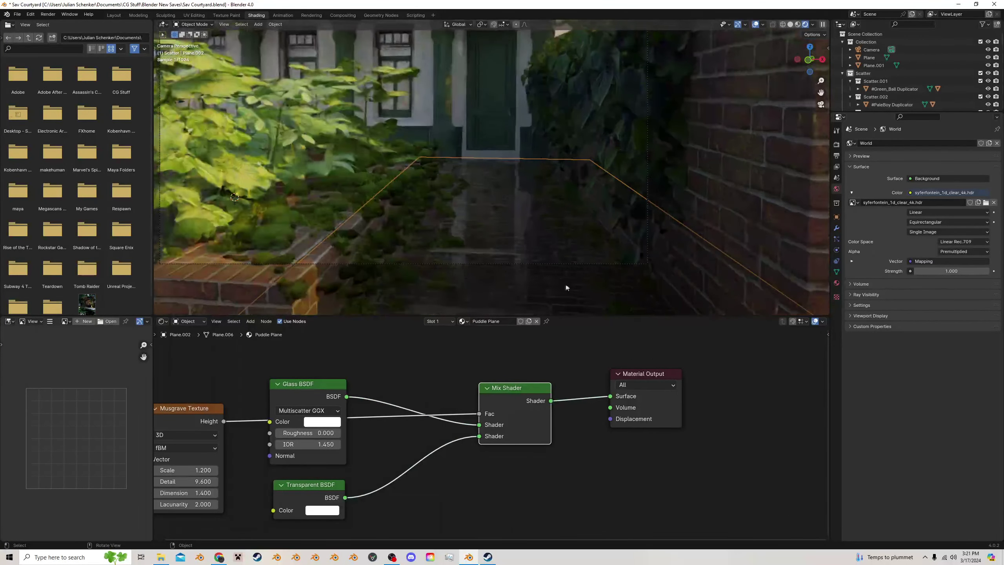
scroll(330, 403, down, 1)
Insert a Color Ramp node between the Musgrave Texture's Height output and the Mix Shader's Fac input
drag(241, 418, 181, 418)
key(shift+a)
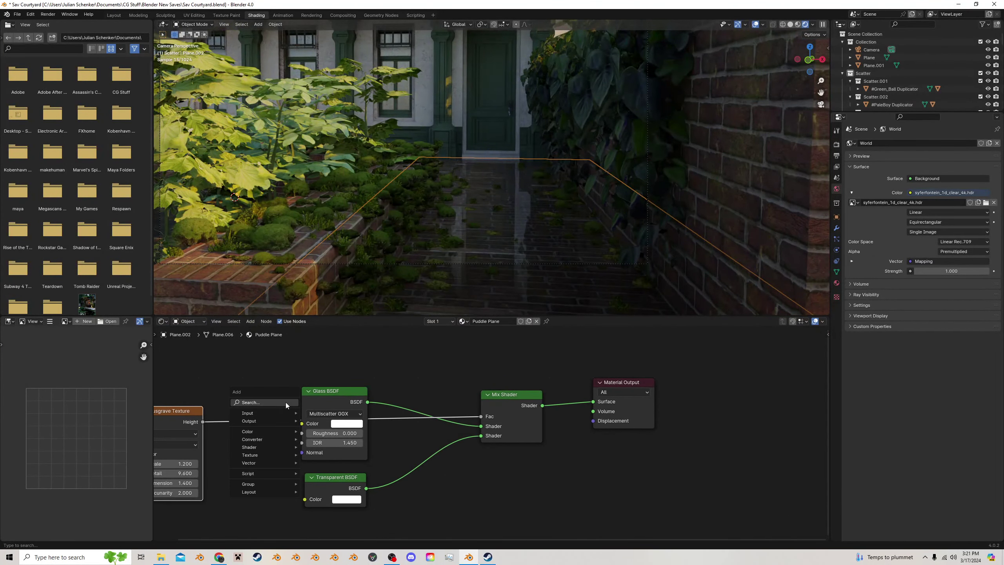
click(286, 402)
text(colo)
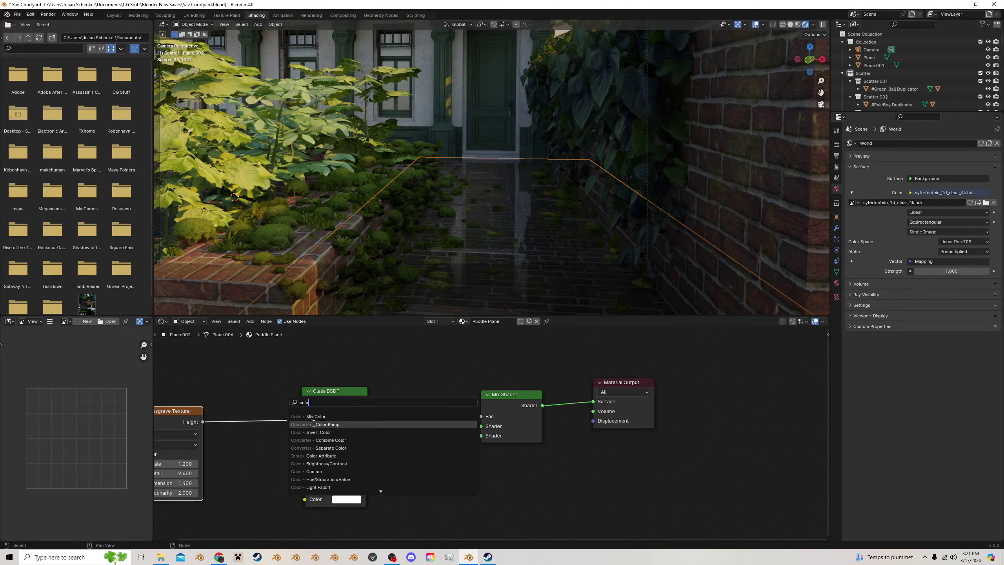
click(305, 424)
click(269, 411)
mouse_move(270, 410)
mouse_down()
mouse_move(288, 327)
mouse_move(287, 401)
mouse_move(255, 405)
mouse_up()
Set the Color Ramp's white stop to position 0.073 while previewing the mask, restore the Mix Shader output, and save the file
click(357, 402)
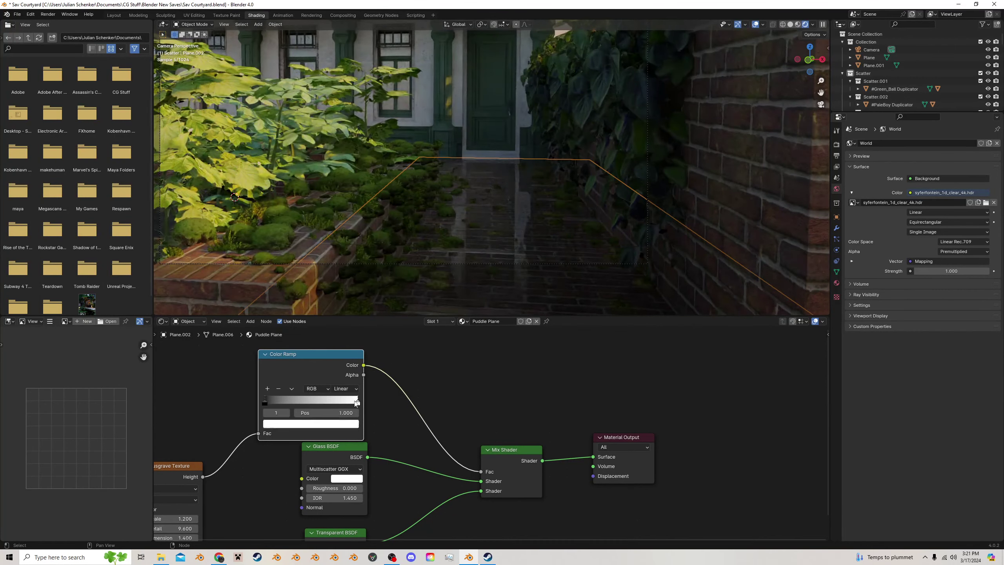
drag(356, 402, 274, 410)
scroll(482, 256, down, 1)
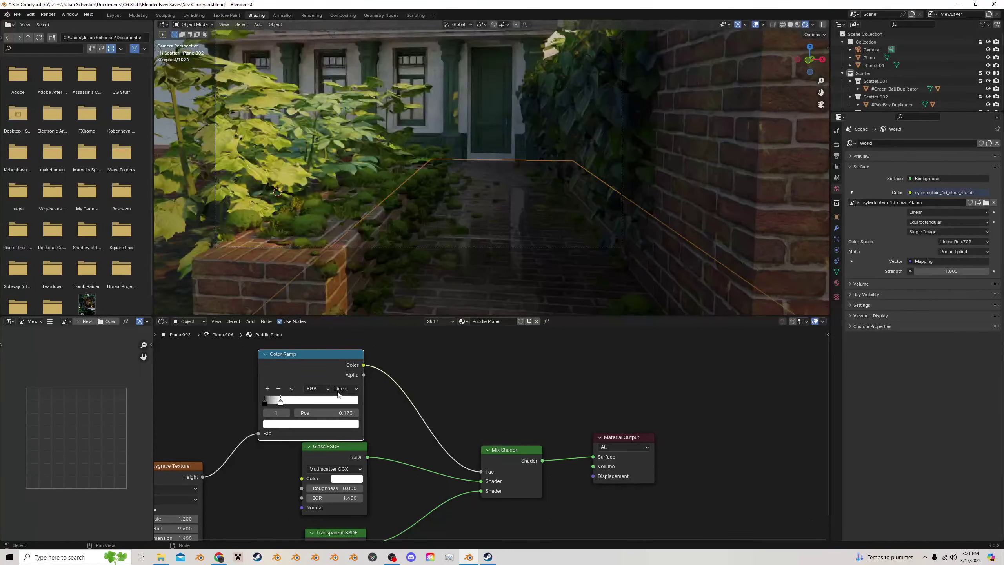
drag(299, 403, 290, 404)
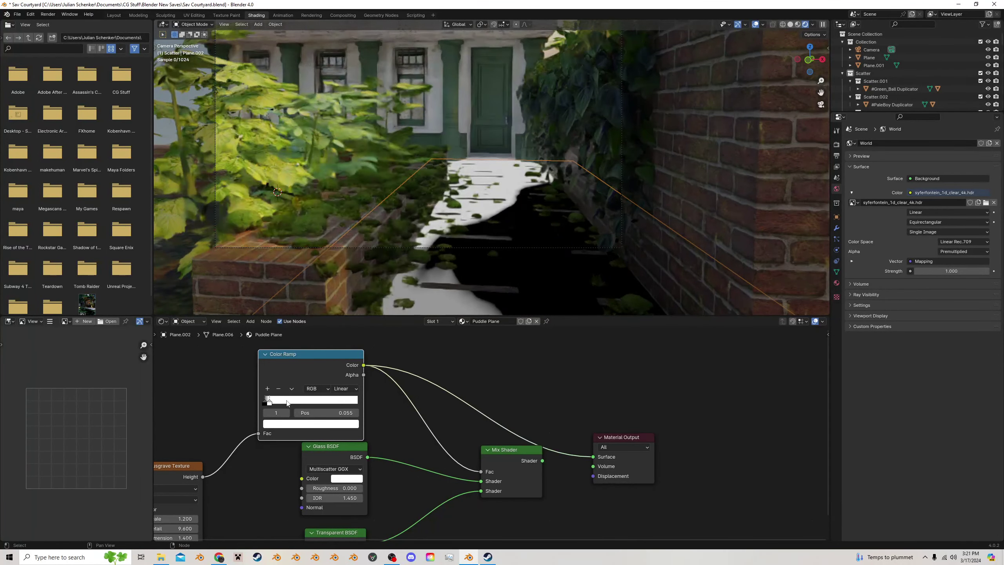
ctrl+shift+click(526, 460)
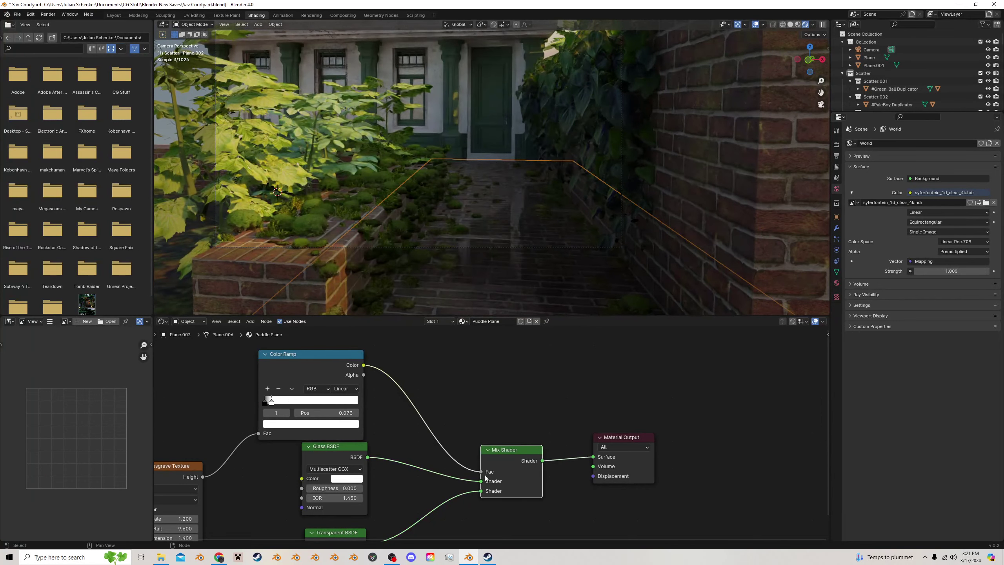
key(ctrl+s)
Set the Glass BSDF's Roughness to about 0.15 and save the file
mouse_move(340, 488)
mouse_down()
mouse_move(365, 488)
mouse_move(338, 488)
mouse_up()
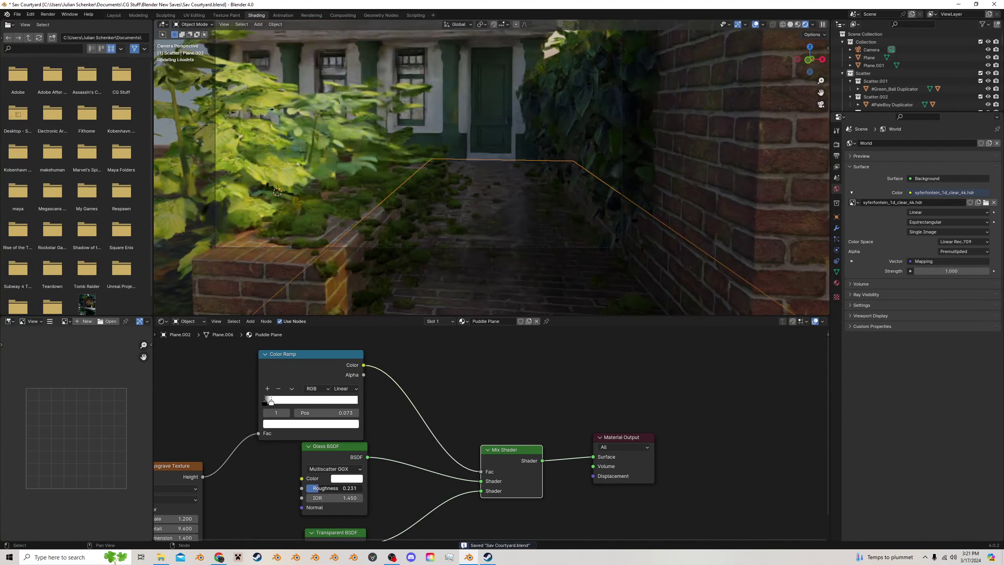
click(389, 470)
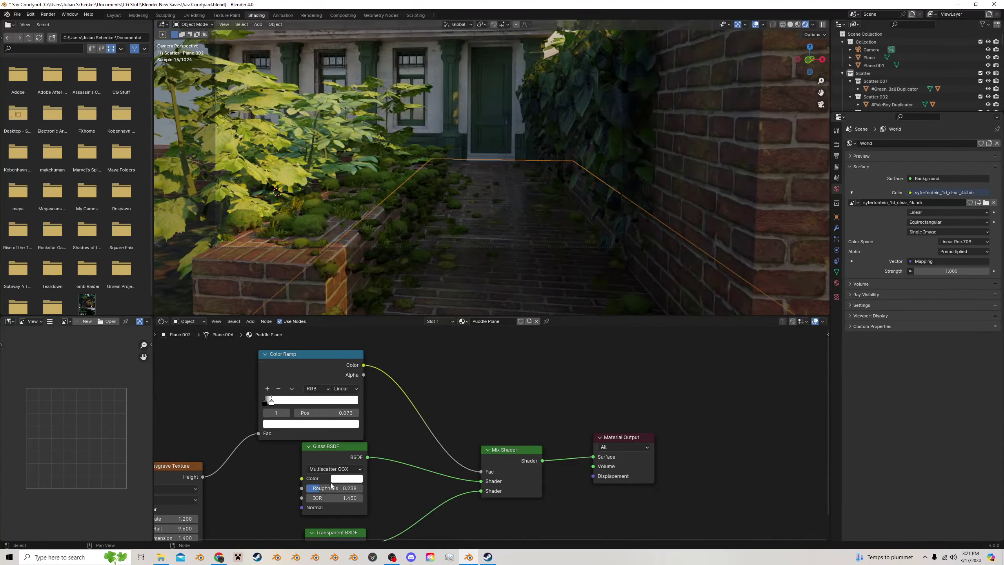
drag(338, 487, 334, 488)
key(ctrl+s)
scroll(548, 243, down, 1)
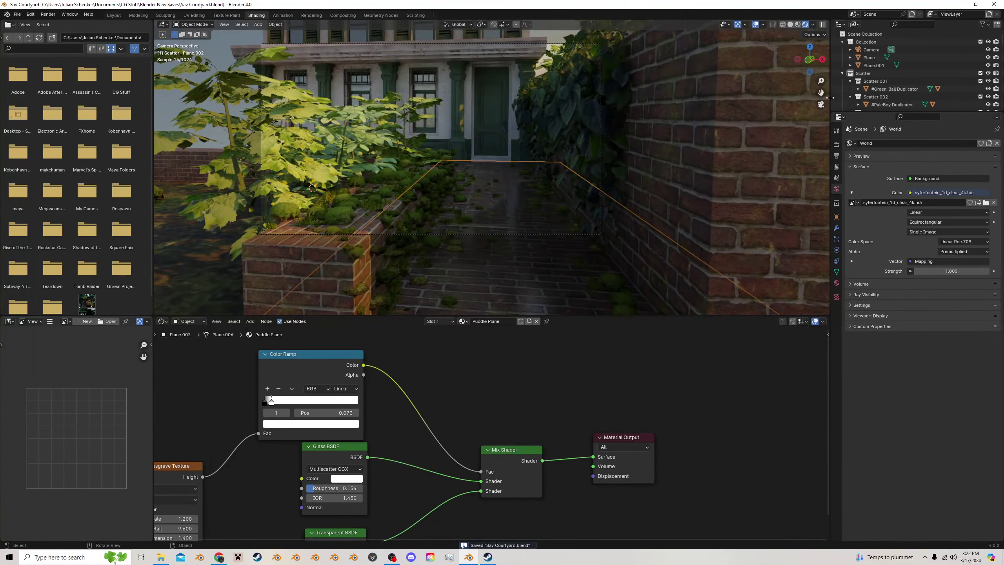
Search the asset library for "light" in the Layout workspace, and clear the search
shift+middle_drag(591, 103, 587, 161)
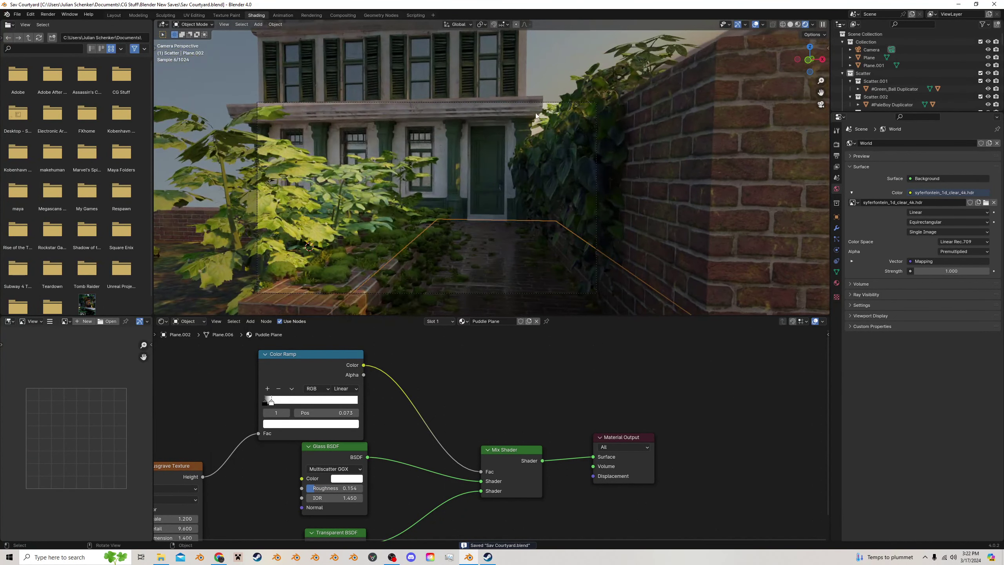
click(543, 104)
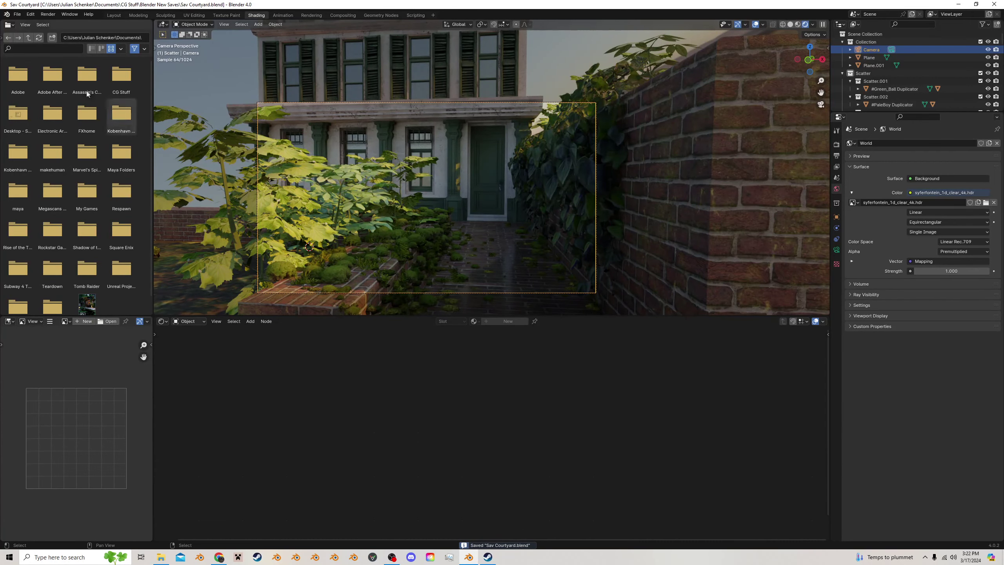
click(119, 16)
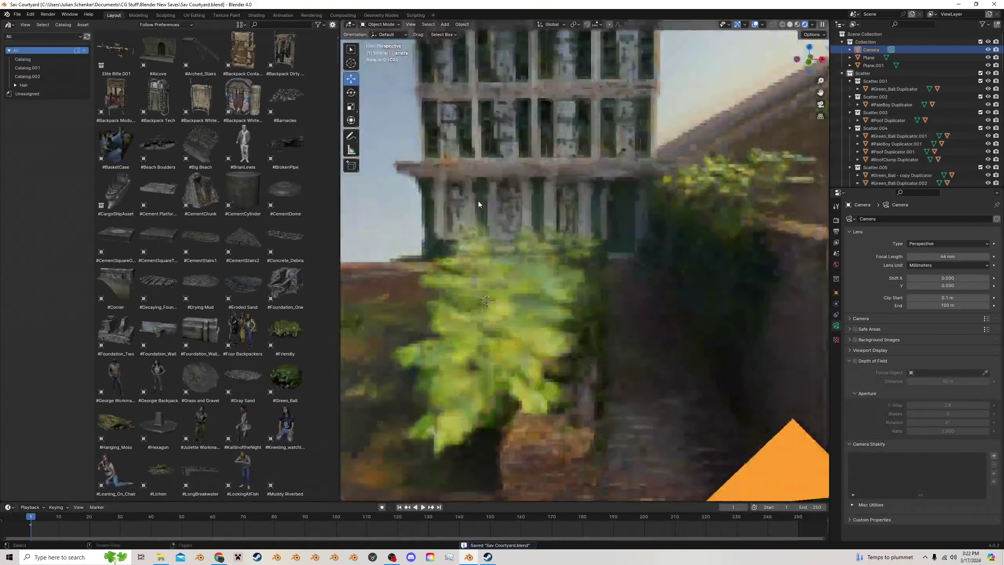
text(l)
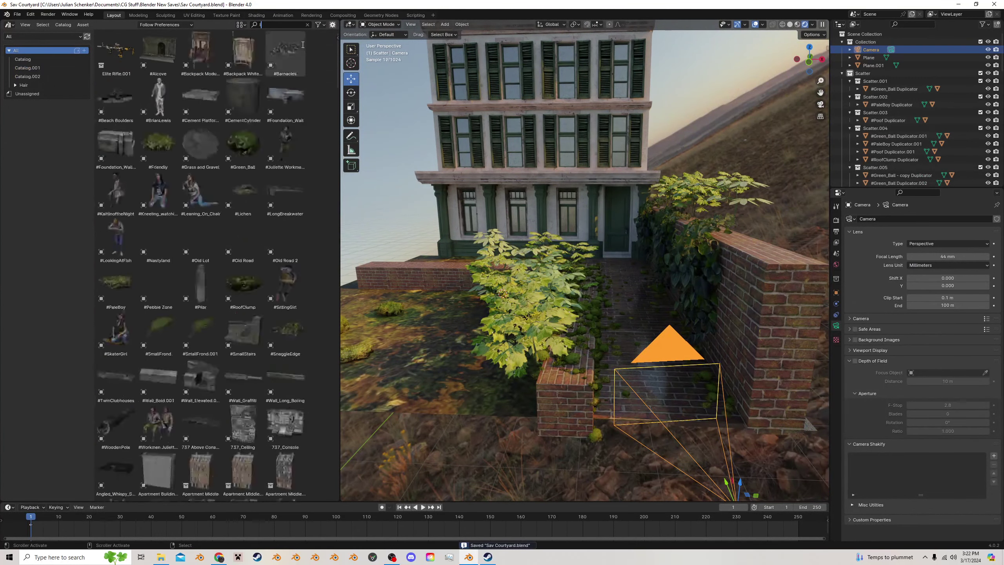
text(ight)
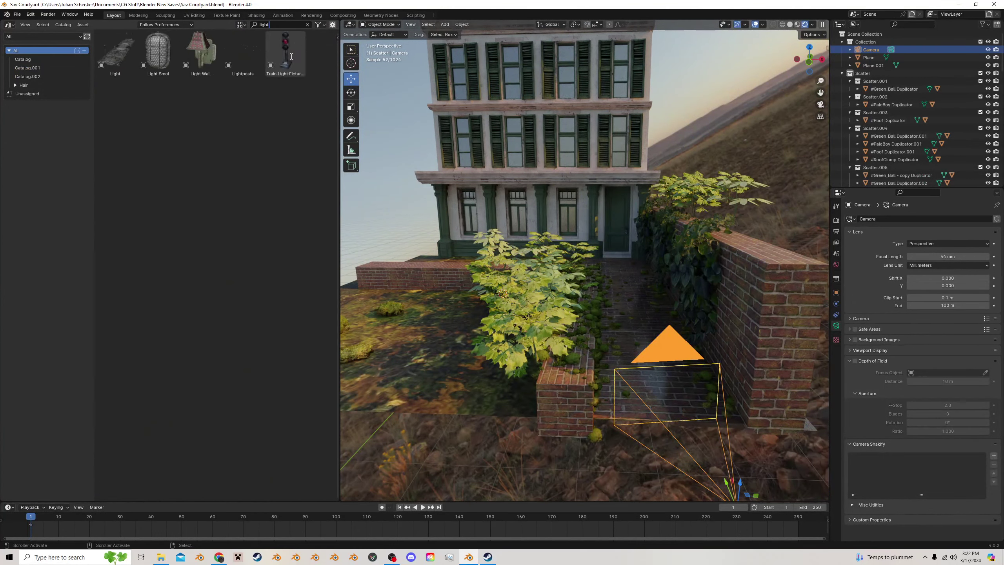
click(307, 25)
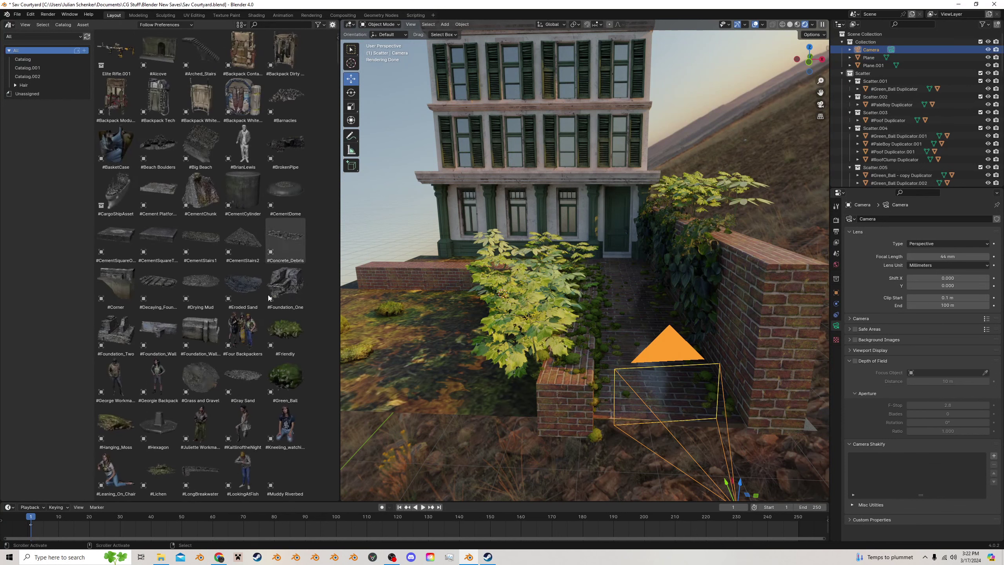
Switch to Chrome and examine the Pinterest photo of a garden path with wall lanterns, then return to Blender
click(219, 557)
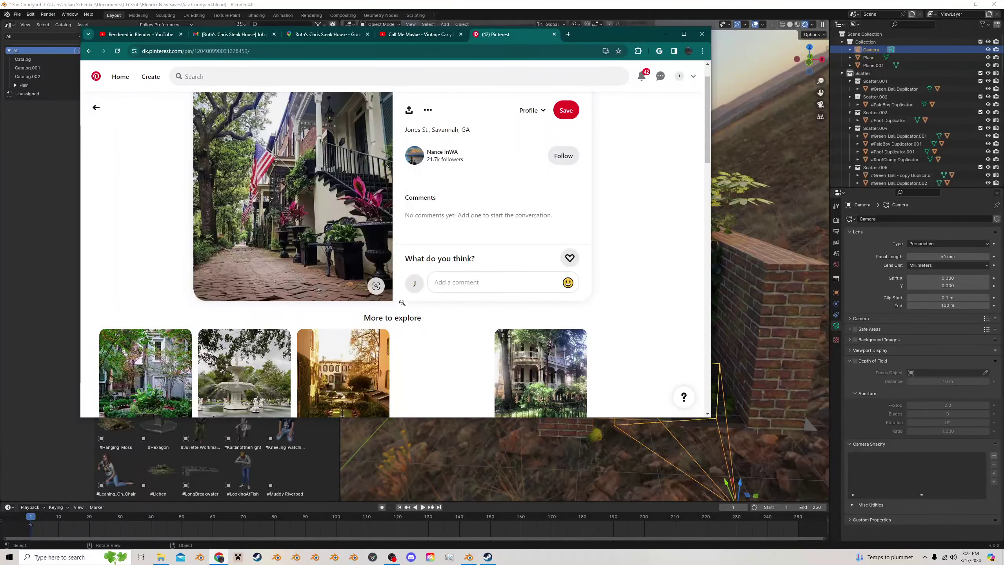
key(alt+Left)
scroll(425, 303, down, 5)
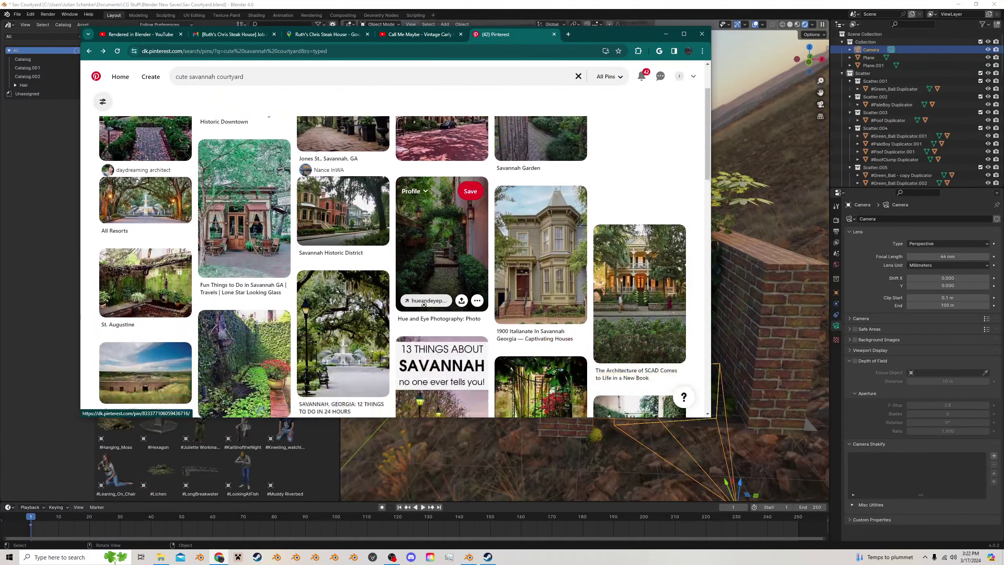
scroll(423, 304, up, 5)
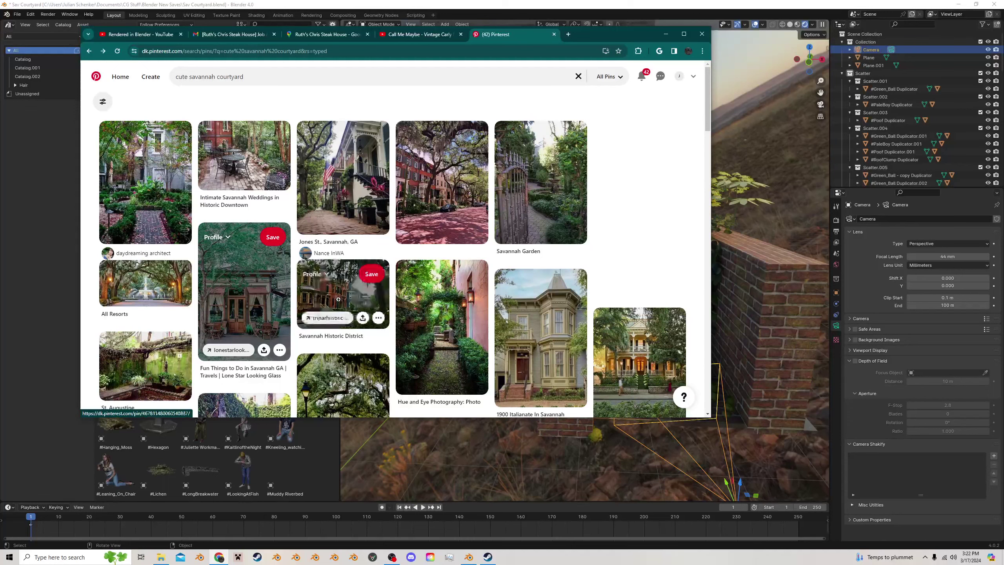
click(441, 316)
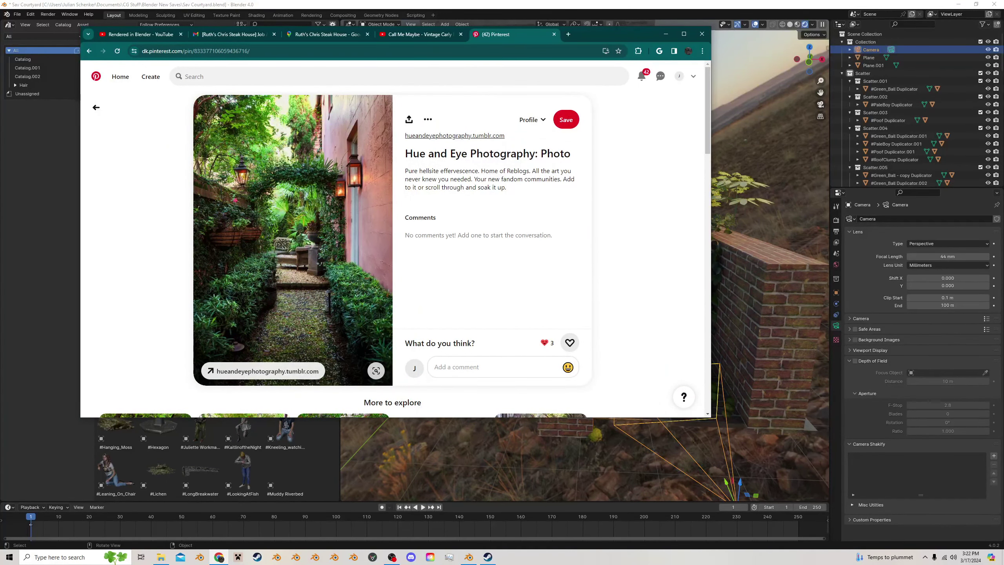
click(764, 3)
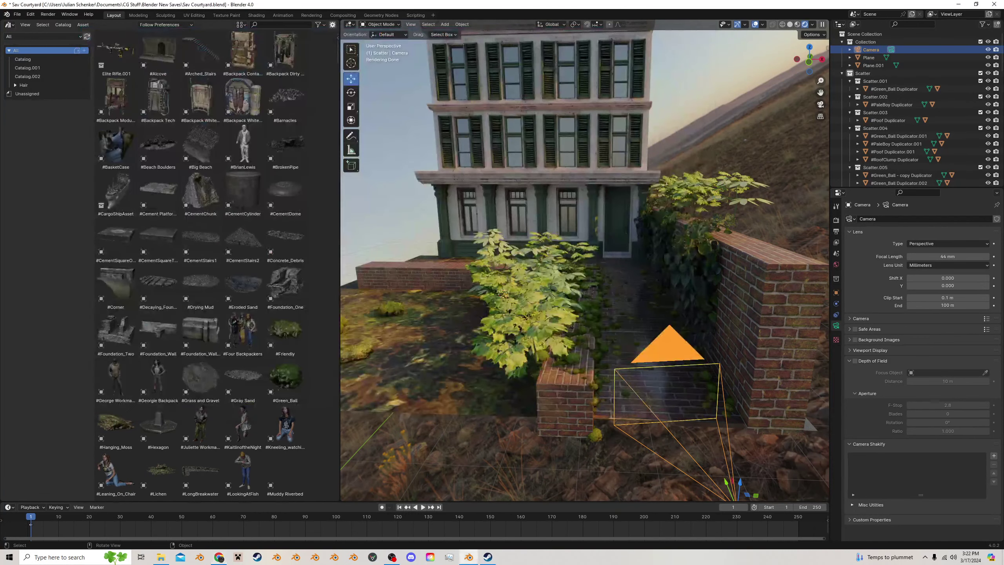
Save the file and expand the 3D viewport over the asset browser
scroll(656, 265, down, 6)
key(ctrl+s)
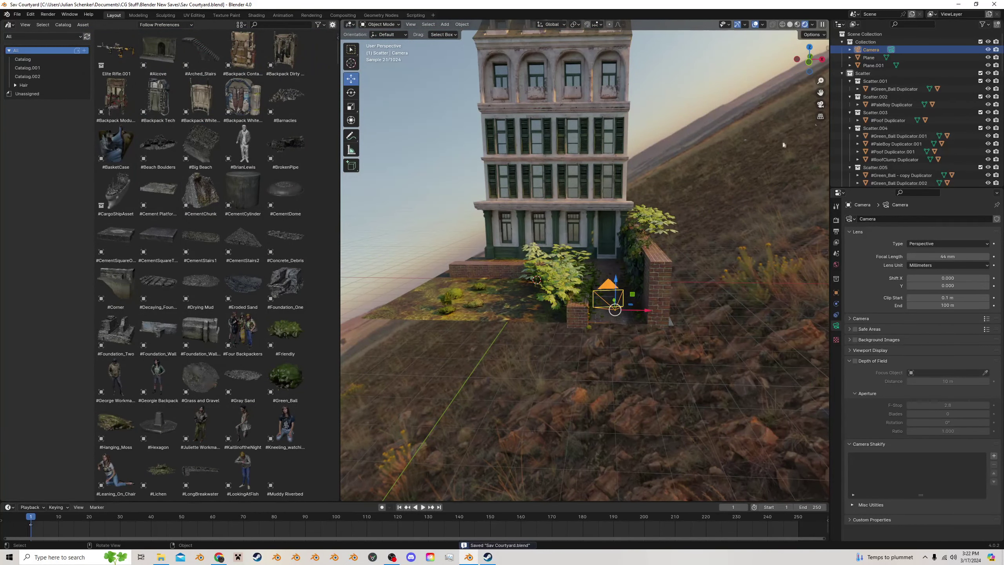
middle_drag(817, 97, 423, 154)
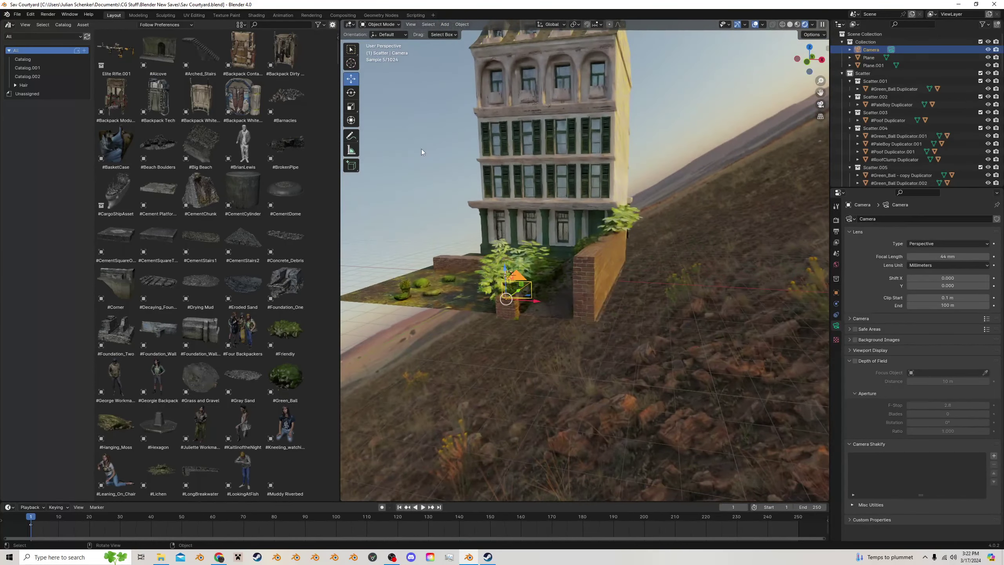
drag(342, 22, 312, 33)
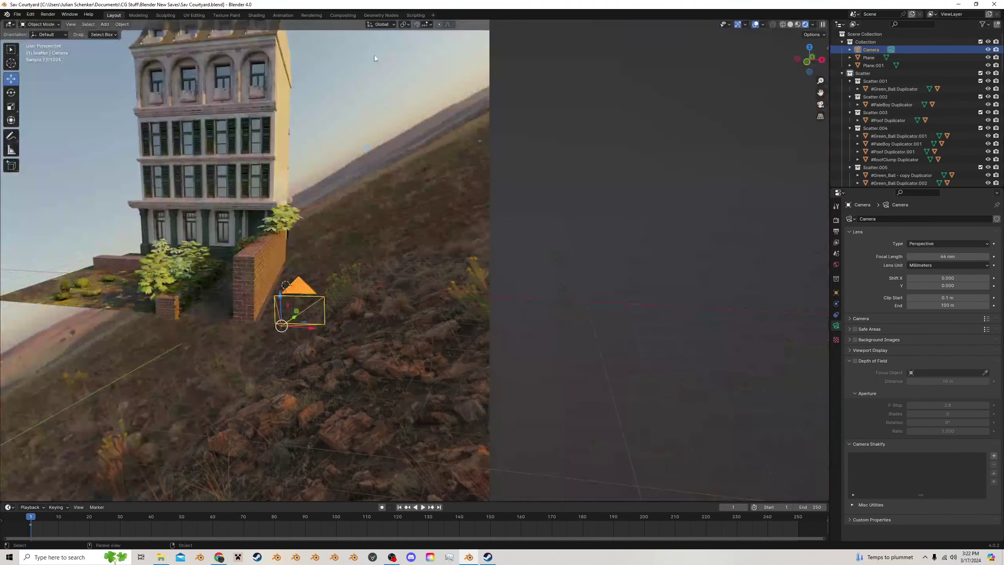
Create a new collection in the scene and rename it Lights
scroll(891, 118, down, 20)
right_click(865, 184)
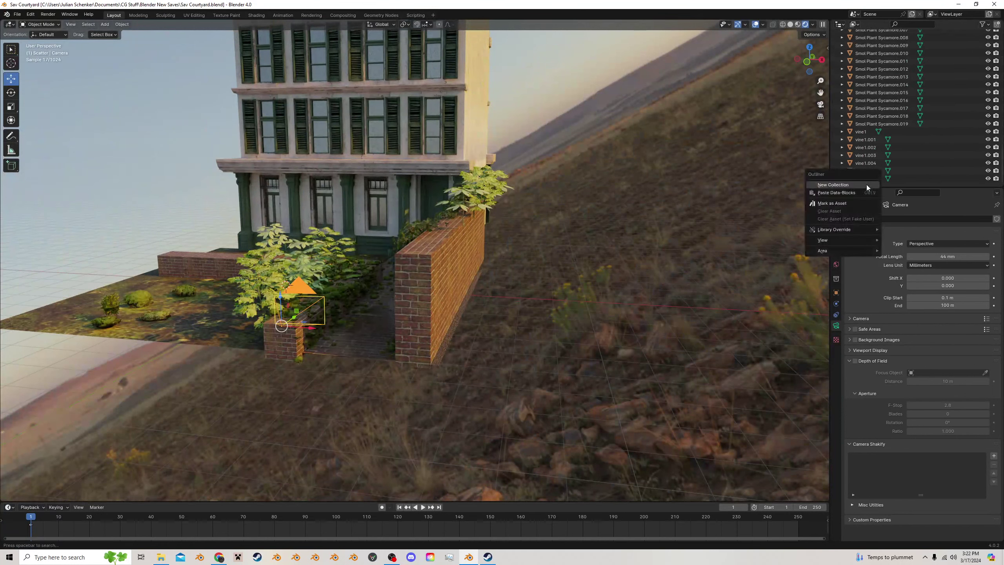
click(866, 185)
scroll(876, 166, up, 15)
scroll(878, 164, up, 4)
scroll(878, 161, down, 2)
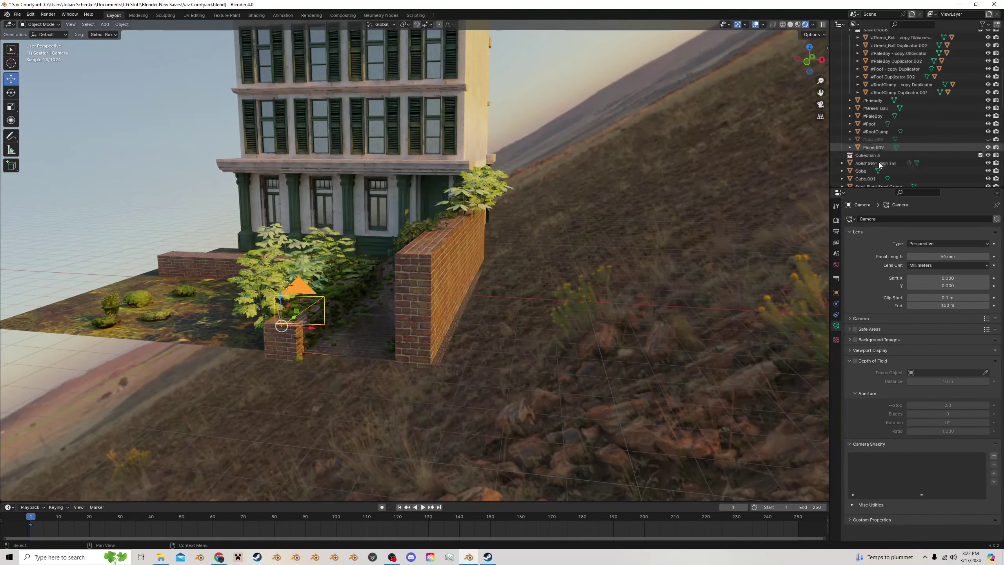
double_click(871, 143)
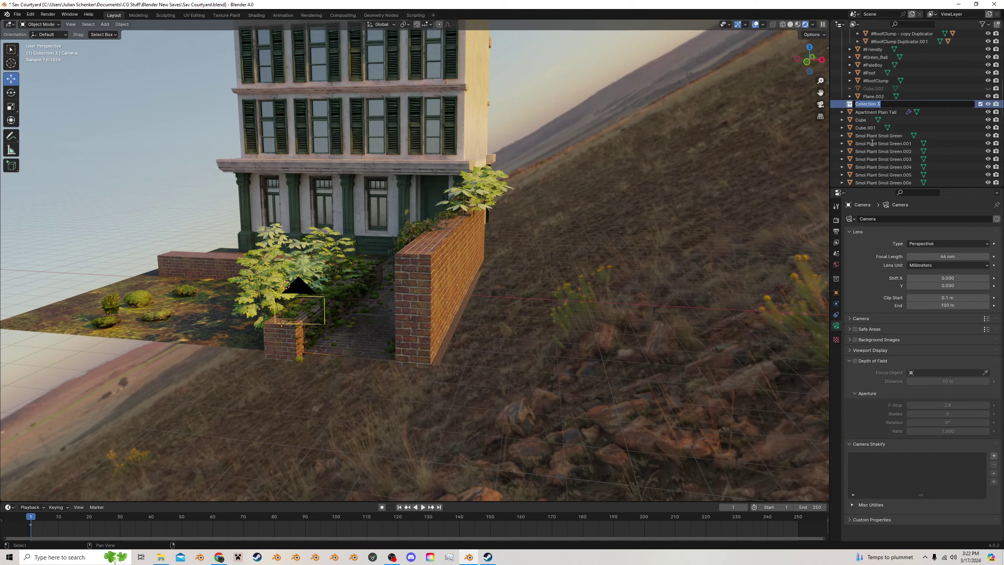
text(Lights)
key(Return)
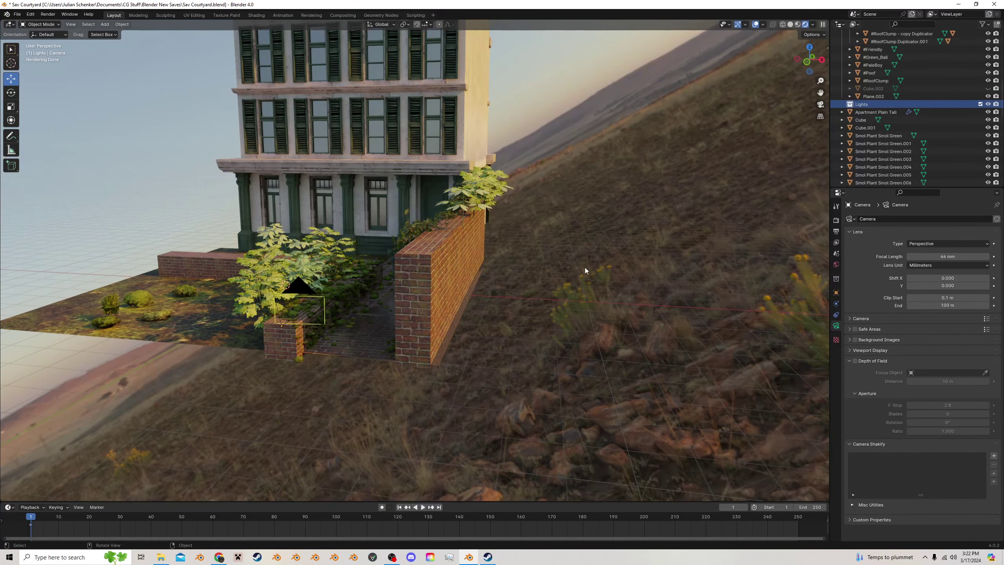
Add a 2 m cube to the Lights collection and raise it about 3.36 m along Z
key(shift+a)
mouse_move(528, 286)
click(581, 293)
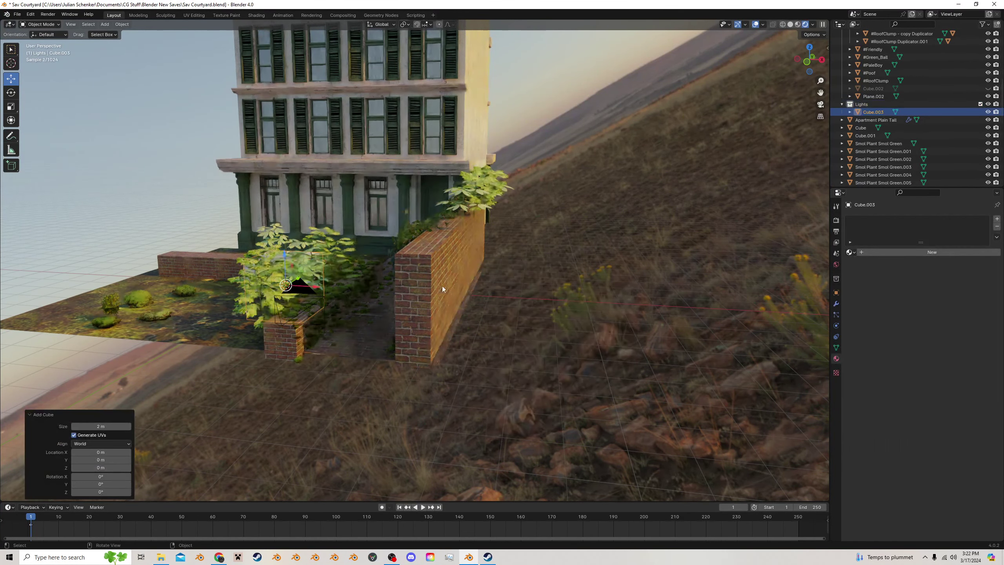
scroll(463, 280, up, 4)
scroll(403, 298, up, 3)
key(g)
key(z)
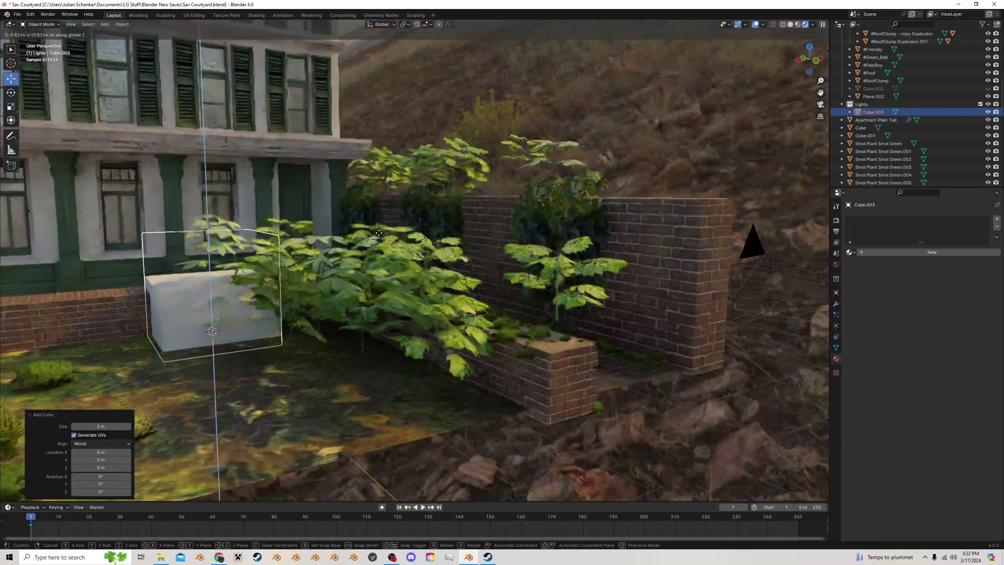
click(385, 119)
mouse_move(385, 119)
middle_down()
mouse_move(422, 140)
mouse_move(787, 39)
middle_up()
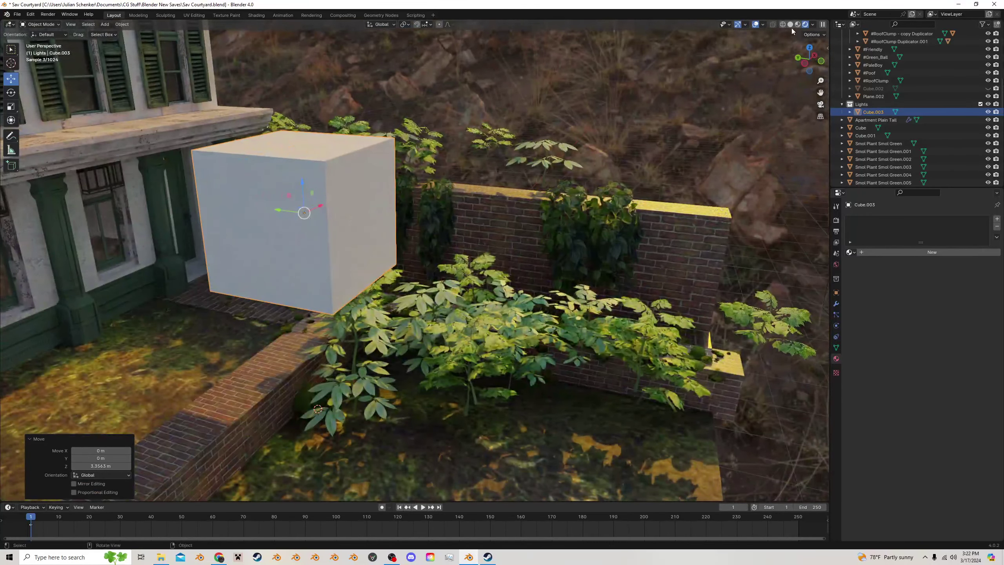
In solid shading, scale the cube's mesh to 0.247 in Edit Mode and lower it about 0.24 m
click(790, 24)
key(Tab)
key(s)
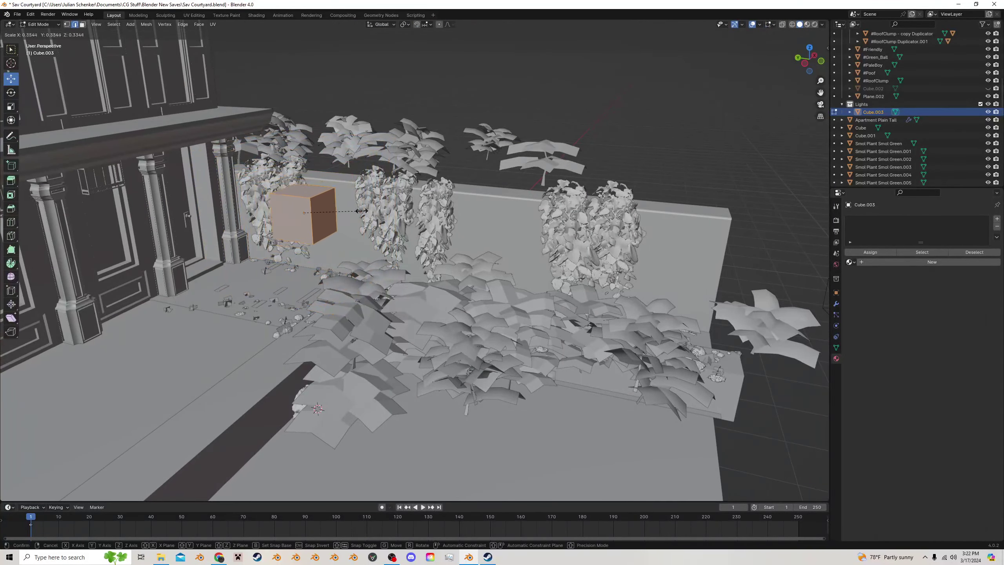
click(350, 209)
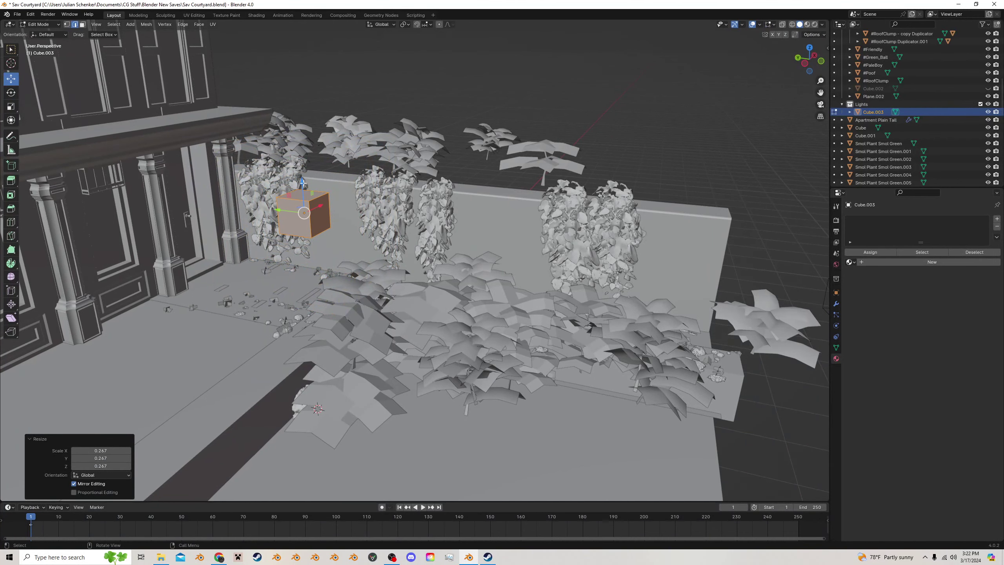
drag(303, 183, 303, 199)
middle_drag(358, 176, 363, 164)
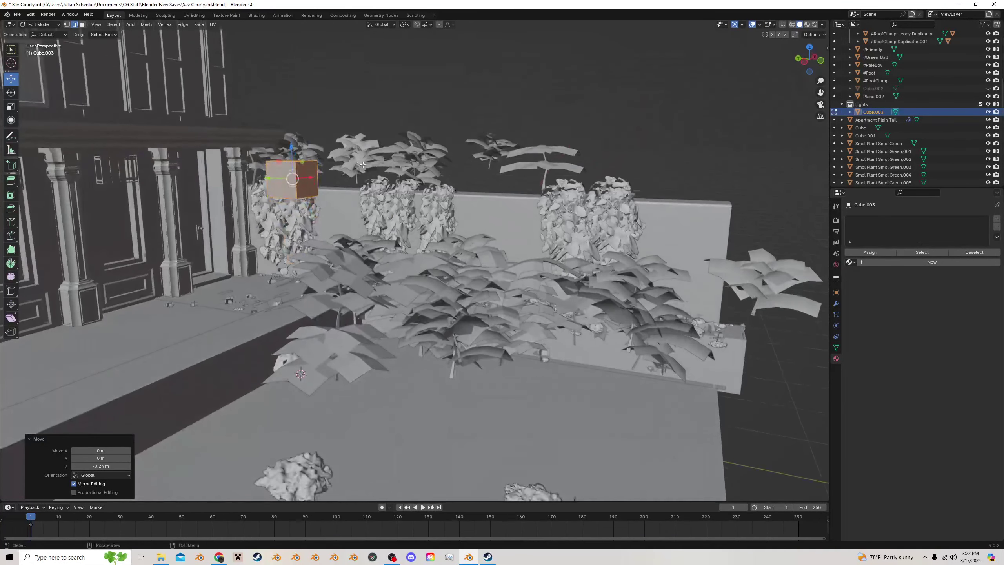
Shrink the cube's mesh further, stretch it along Z by about 2, and fine-tune its height for a tall lantern body
key(s)
click(340, 168)
key(s)
key(z)
click(299, 121)
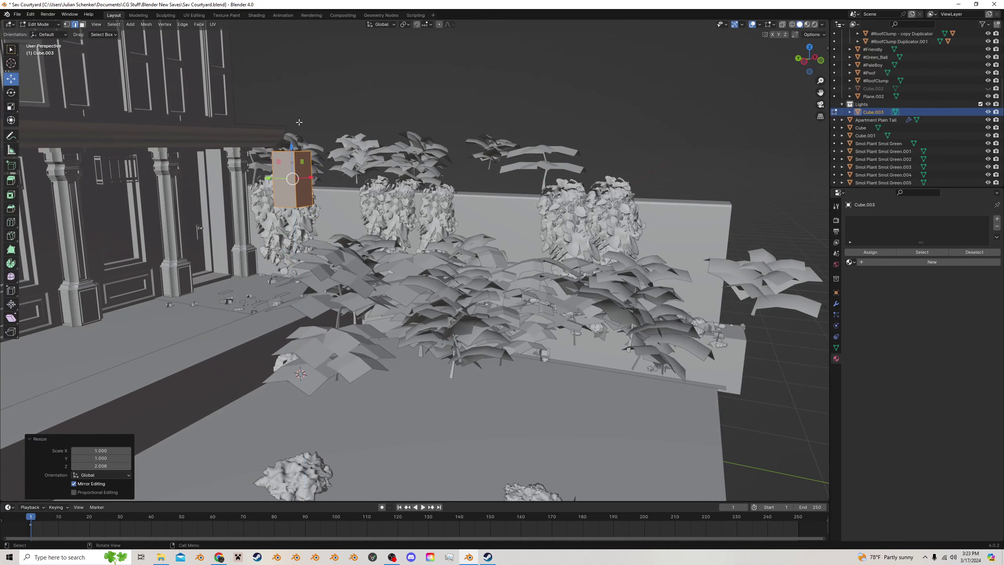
drag(290, 150, 291, 153)
key(s)
key(z)
click(316, 146)
middle_drag(320, 146, 332, 152)
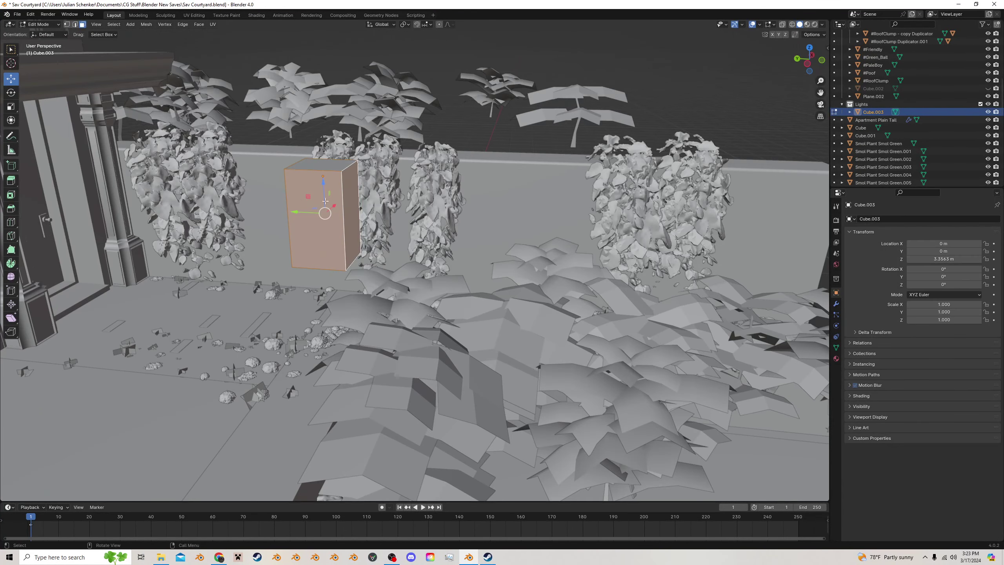
Inset the lantern's selected faces individually by about 0.038 m, then extrude them about 0.023 m inward along their normals
key(i)
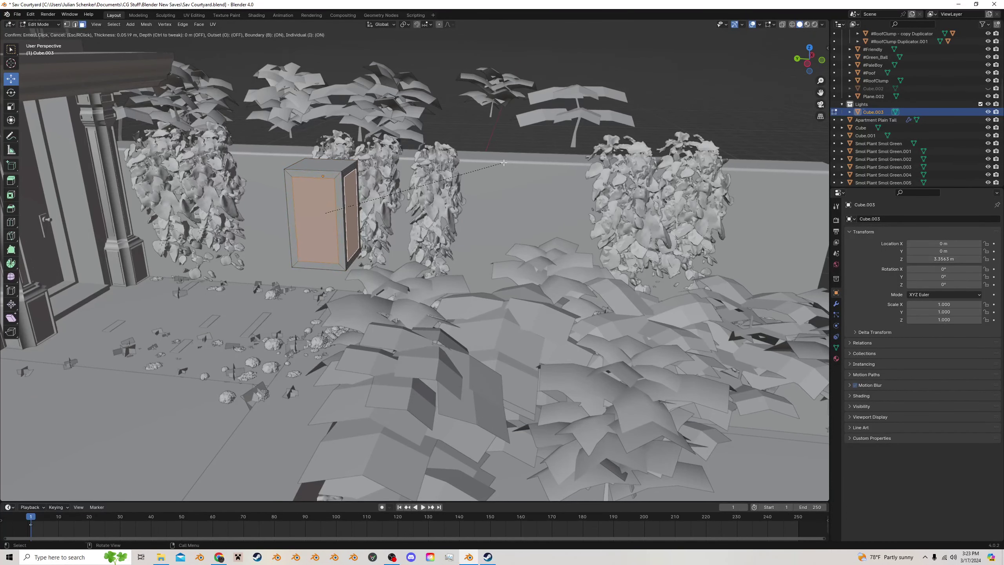
click(505, 162)
key(alt+e)
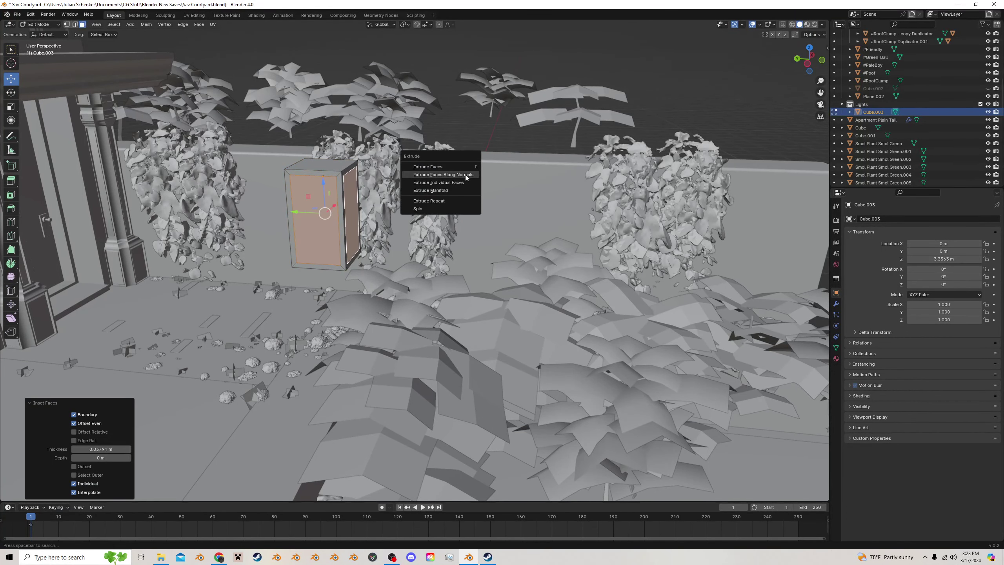
click(465, 175)
click(463, 176)
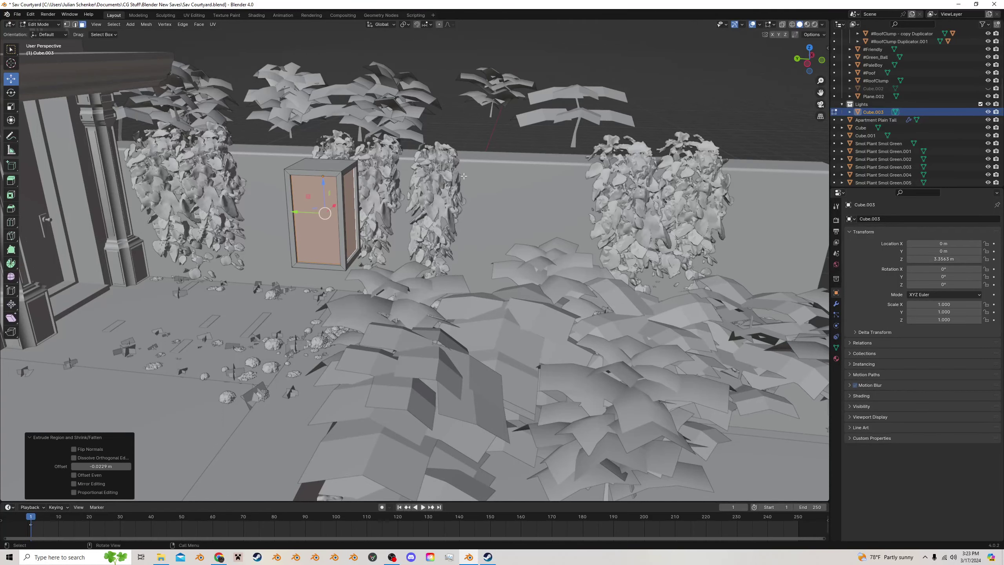
With X-ray on, try to select the four inner panel edges around the lantern's base in edge mode
mouse_move(459, 177)
middle_down()
mouse_move(465, 184)
mouse_move(450, 187)
middle_up()
scroll(453, 193, up, 5)
key(alt+z)
click(75, 25)
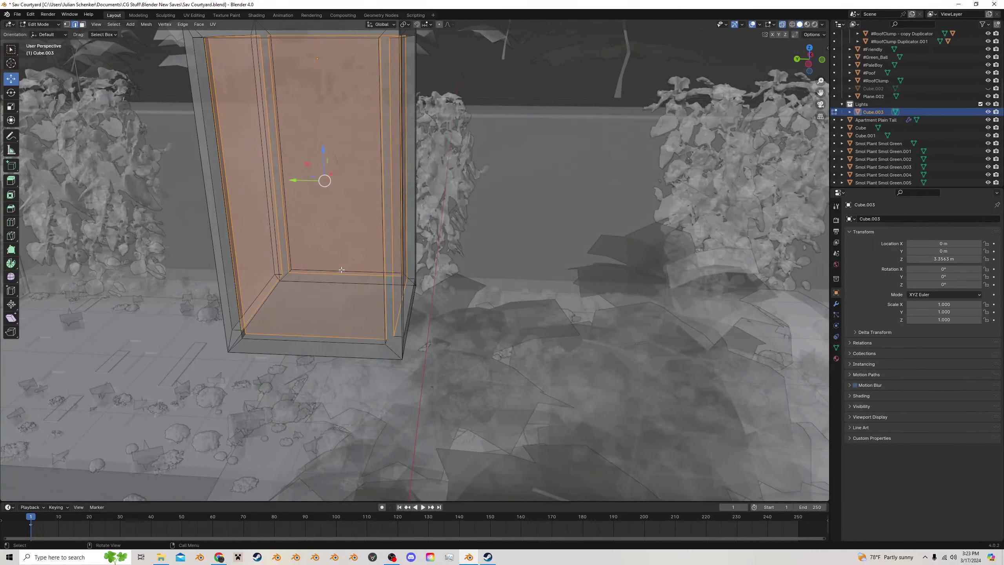
alt+click(331, 274)
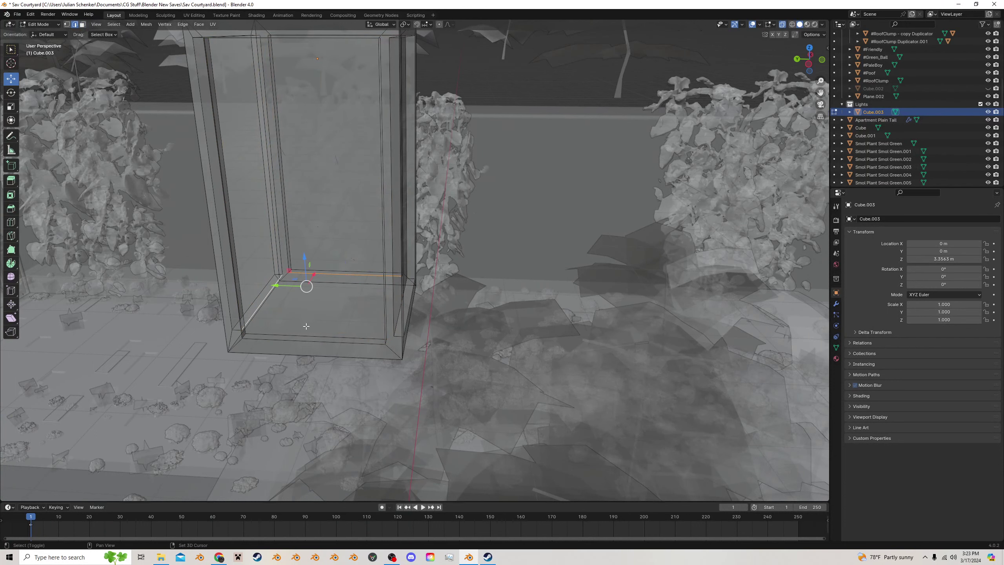
shift+click(340, 324)
shift+click(407, 292)
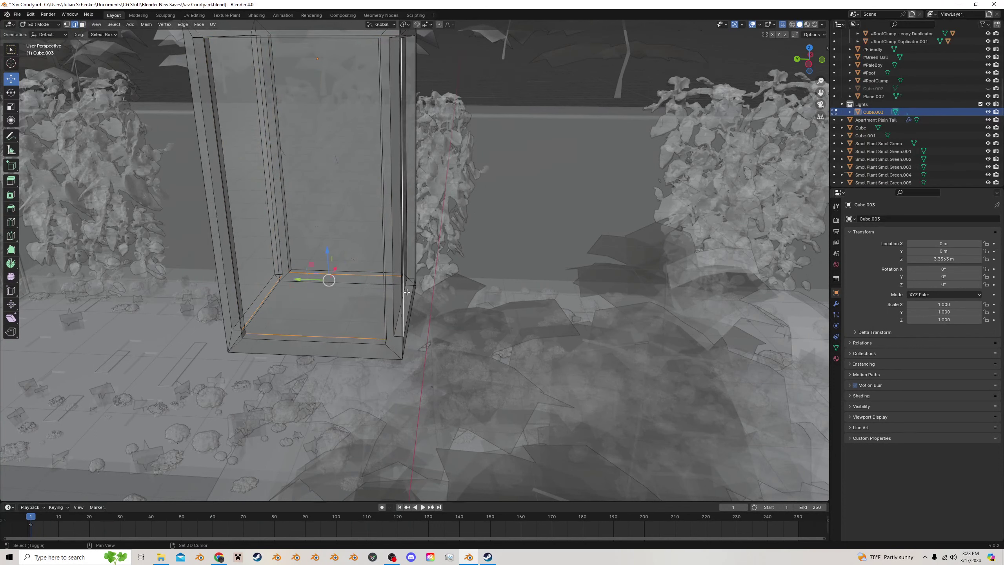
shift+click(405, 289)
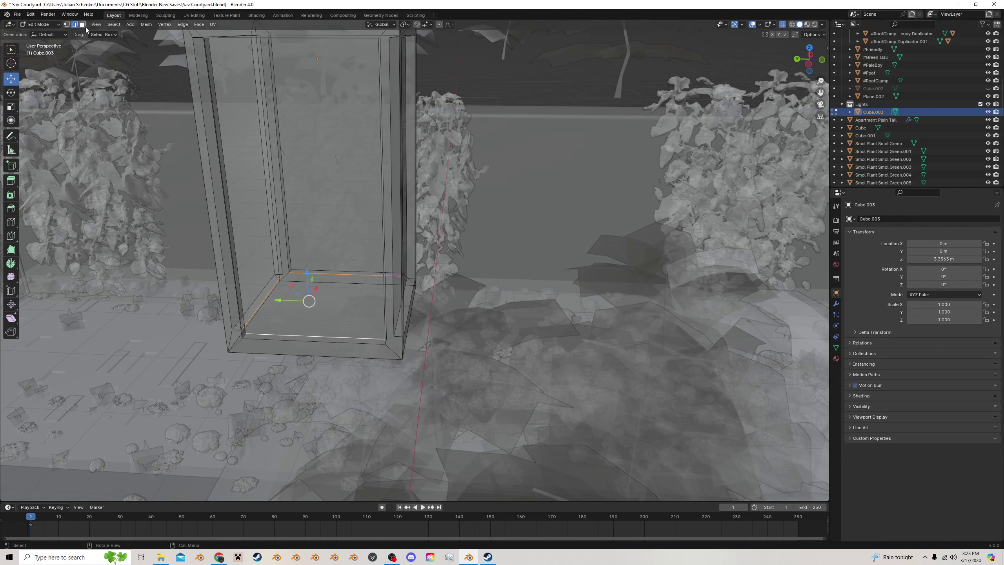
Duplicate the lantern's bottom face and raise the copy about 0.03 m along Z as an inner floor
click(333, 312)
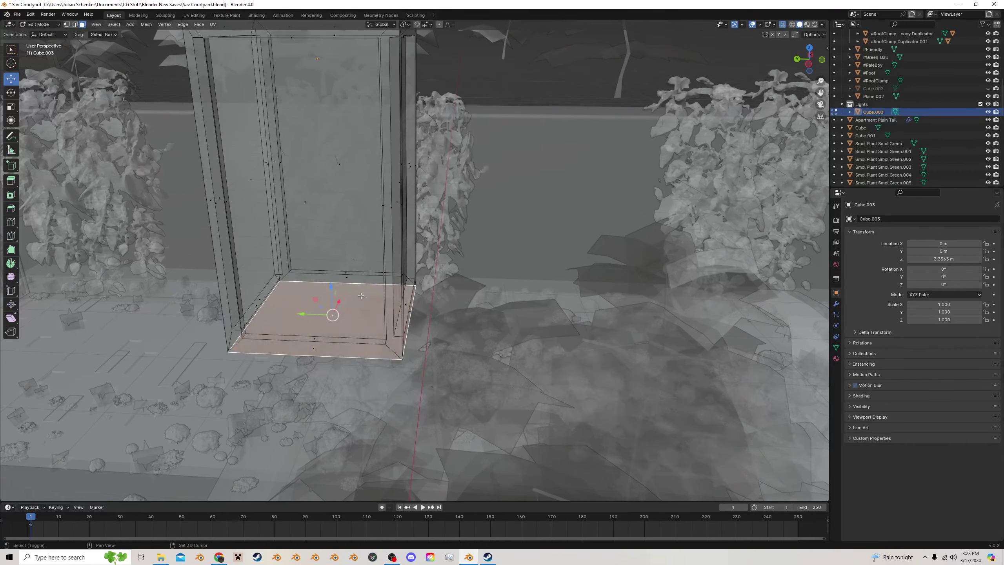
key(shift+d)
key(z)
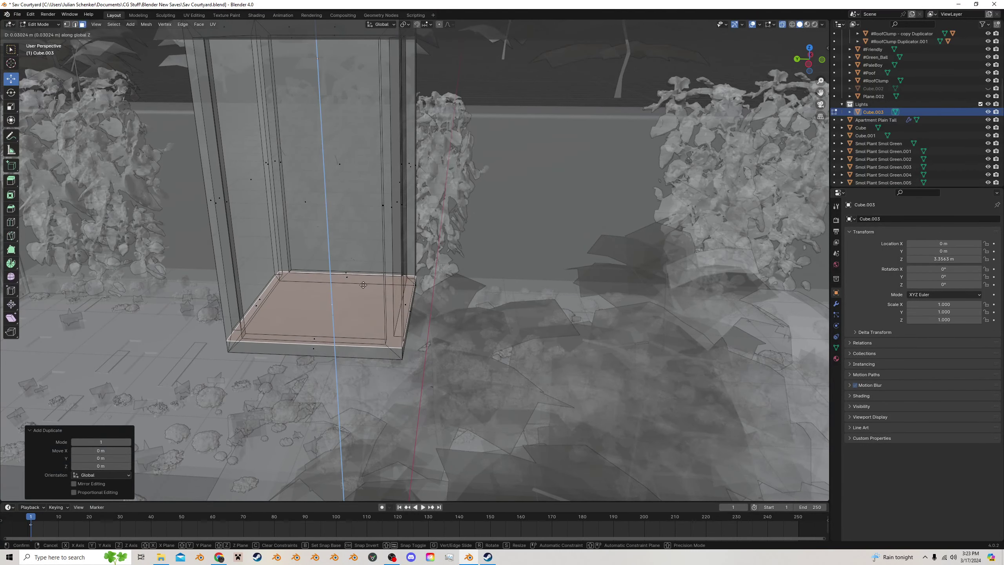
click(363, 285)
key(alt+z)
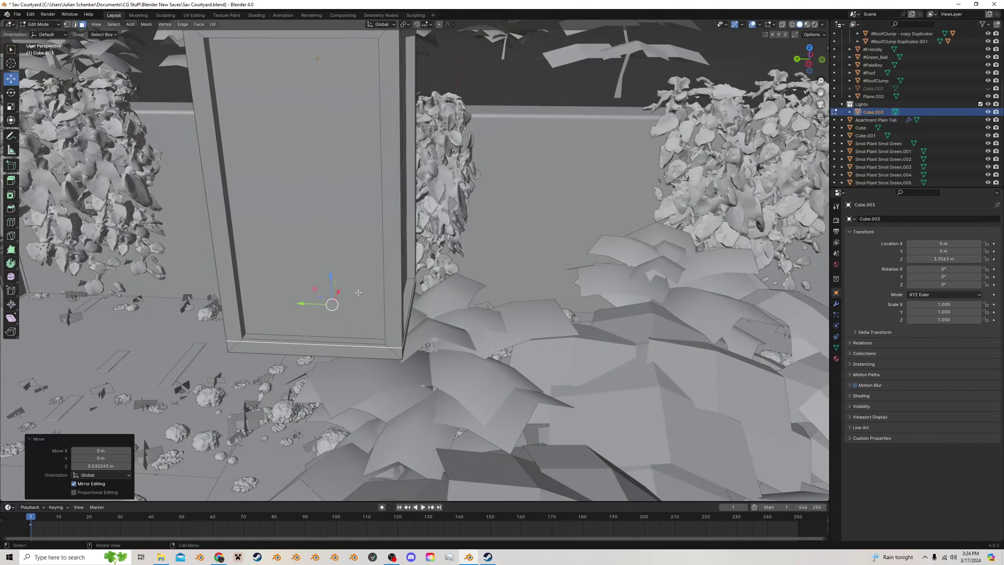
key(alt+z)
Inset the inner floor face about 0.16 m and extrude it about 0.157 m upward along its normal as a candle
key(i)
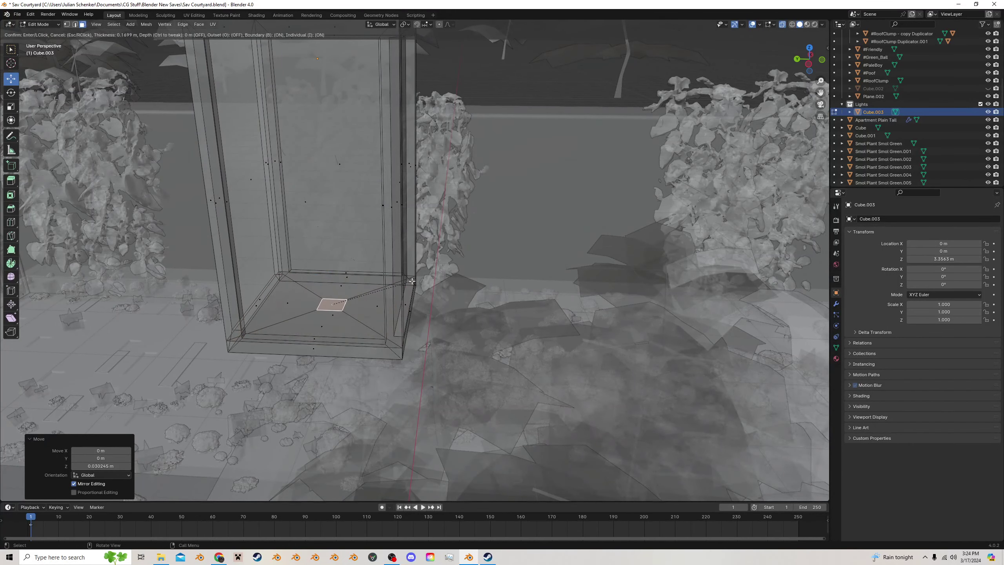
click(414, 281)
key(alt+e)
click(414, 282)
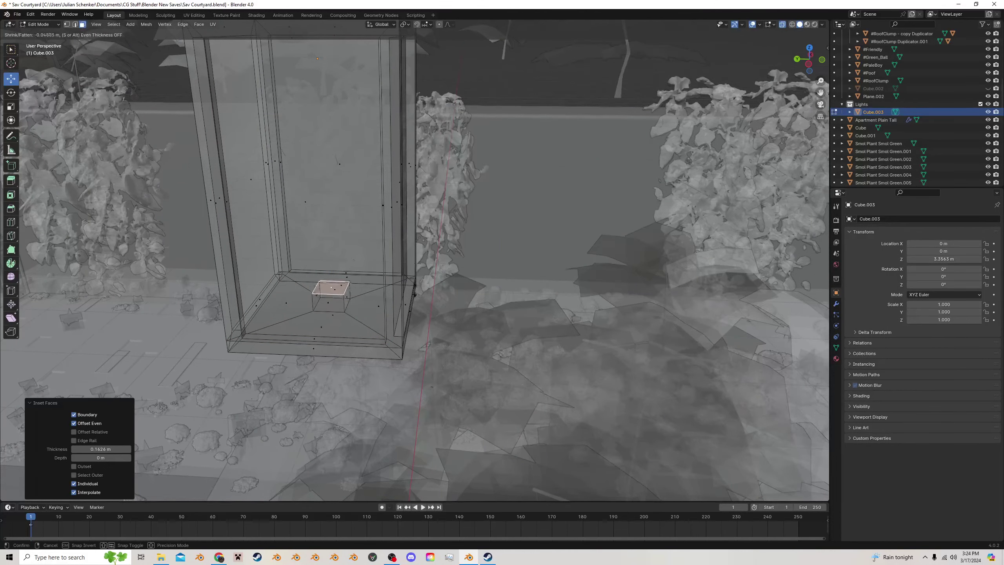
click(407, 307)
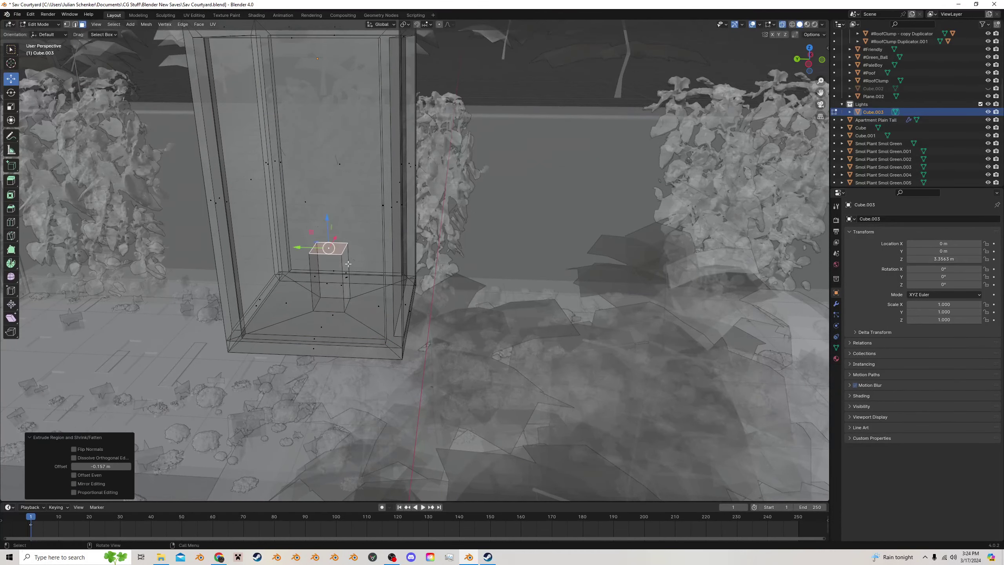
Inset the candle's top face slightly and extrude it about 0.06 m upward along its normal to form a narrower tip
key(i)
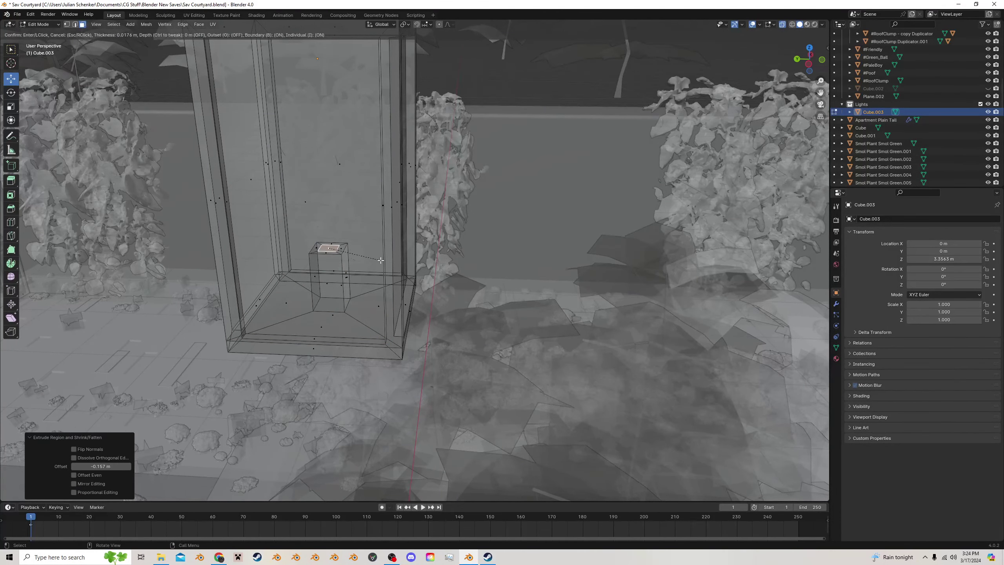
click(383, 263)
key(alt+e)
click(381, 265)
click(380, 269)
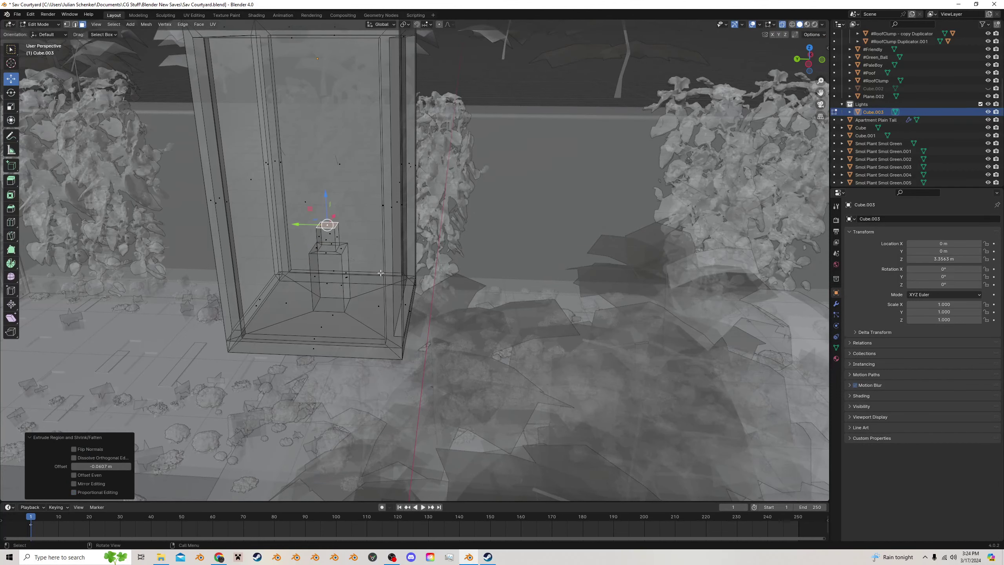
key(alt+z)
key(alt+z)
alt+click(333, 242)
alt+click(337, 230)
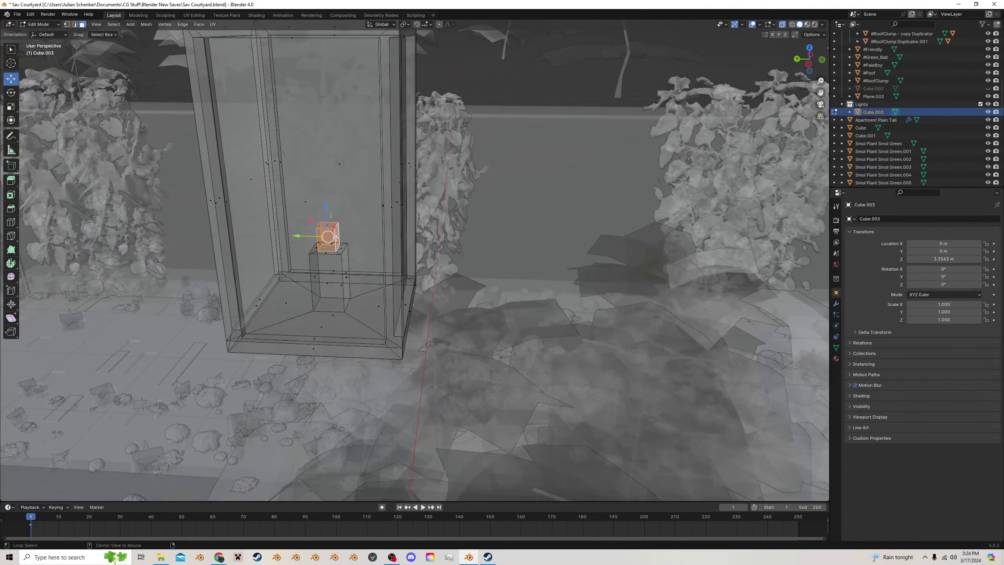
key(alt+z)
Shape a tapered roof by insetting the lantern's top face about 0.14 m, extruding it upward and scaling it to 0.618
scroll(349, 206, down, 3)
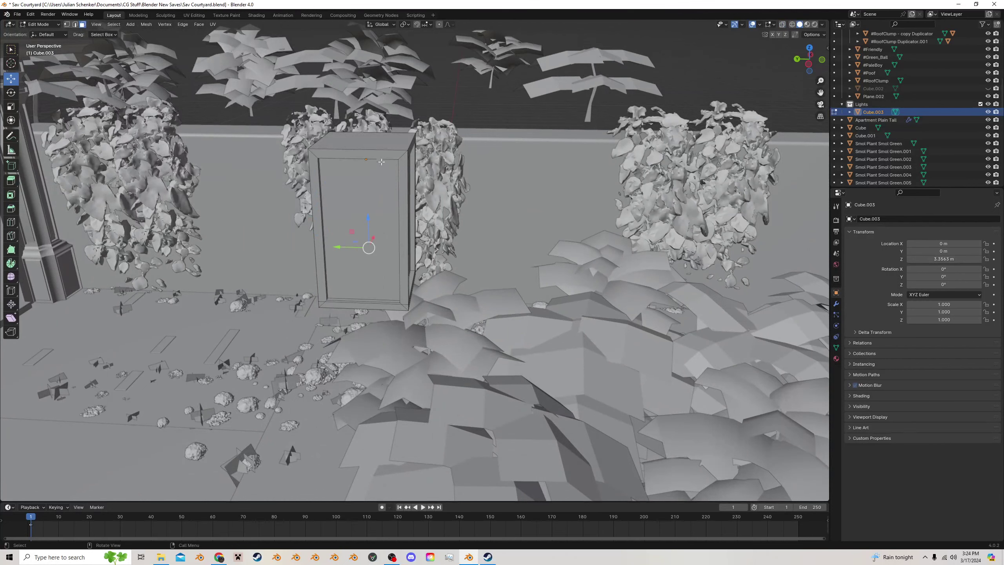
click(395, 142)
key(i)
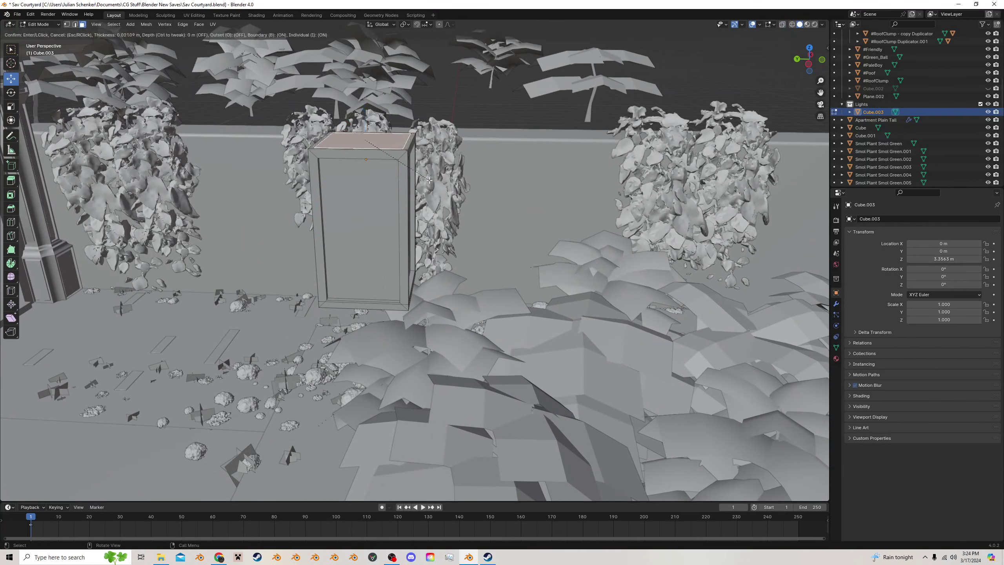
click(402, 157)
key(e)
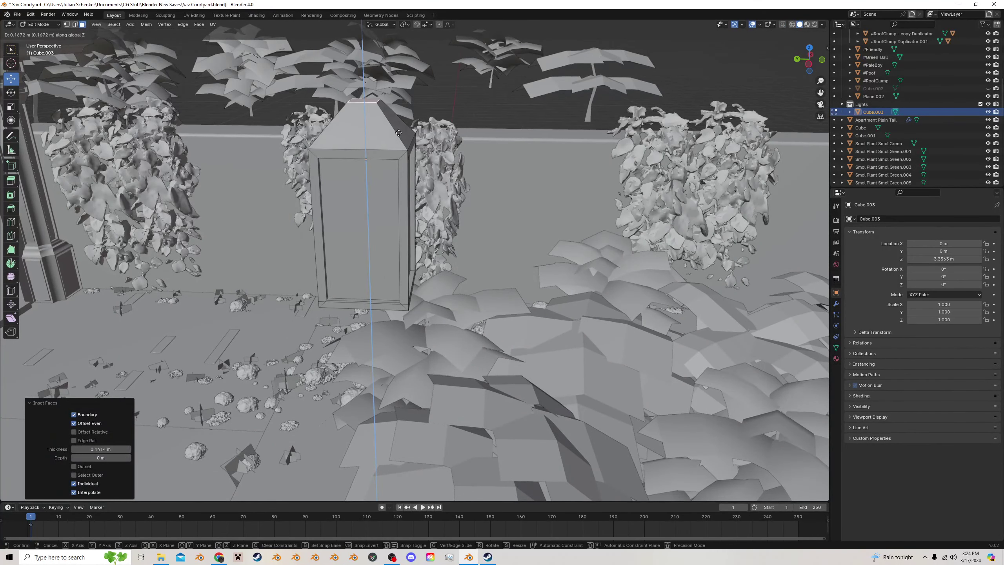
click(401, 136)
key(s)
click(399, 124)
Extrude the roof's small top face about 0.074 m along its normal to form a cap
middle_drag(399, 124, 300, 178)
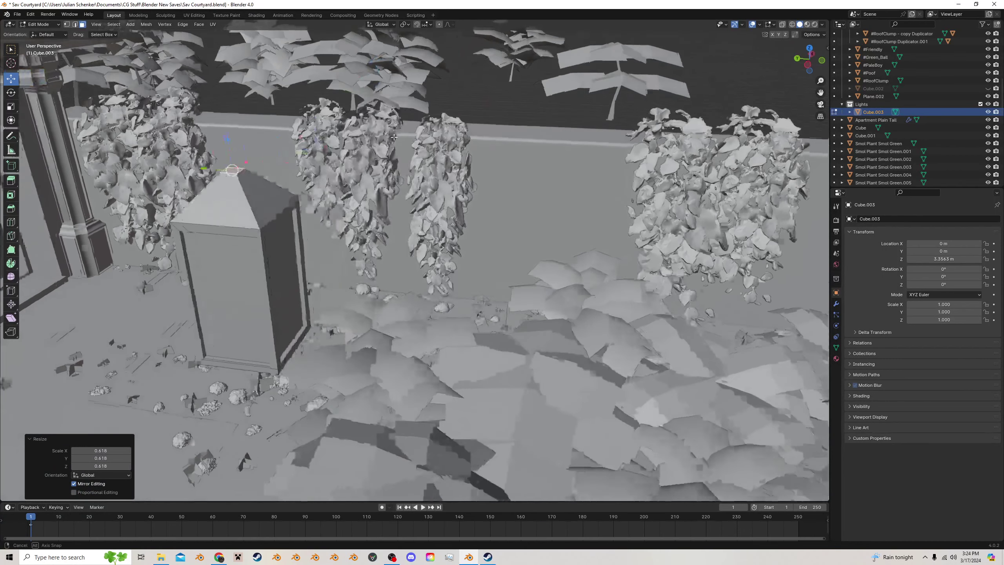
key(alt+e)
click(305, 192)
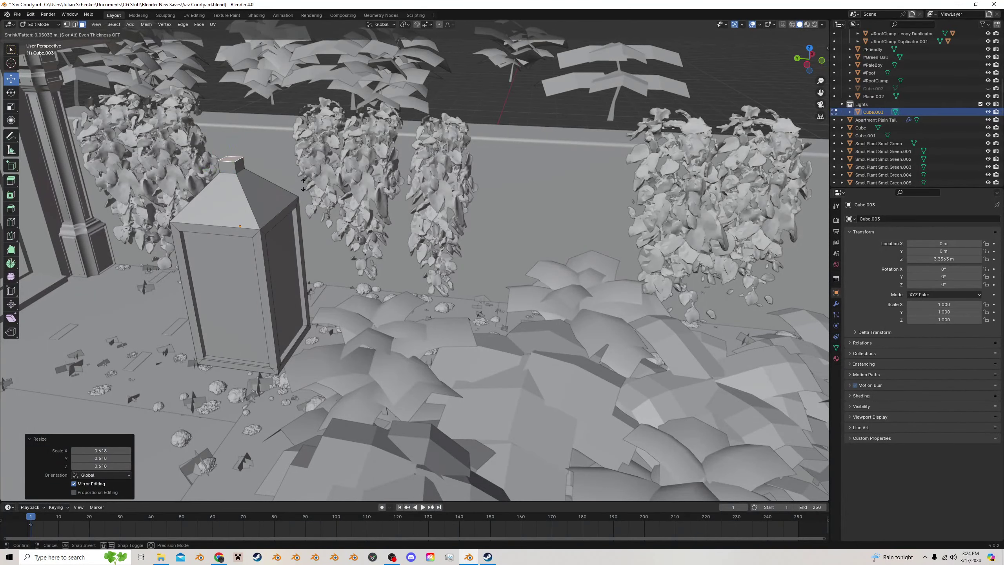
click(303, 182)
In front X-ray view, raise the lantern's base and candle about 0.175 m along Z to shorten the body
scroll(303, 182, down, 2)
middle_drag(303, 182, 239, 166)
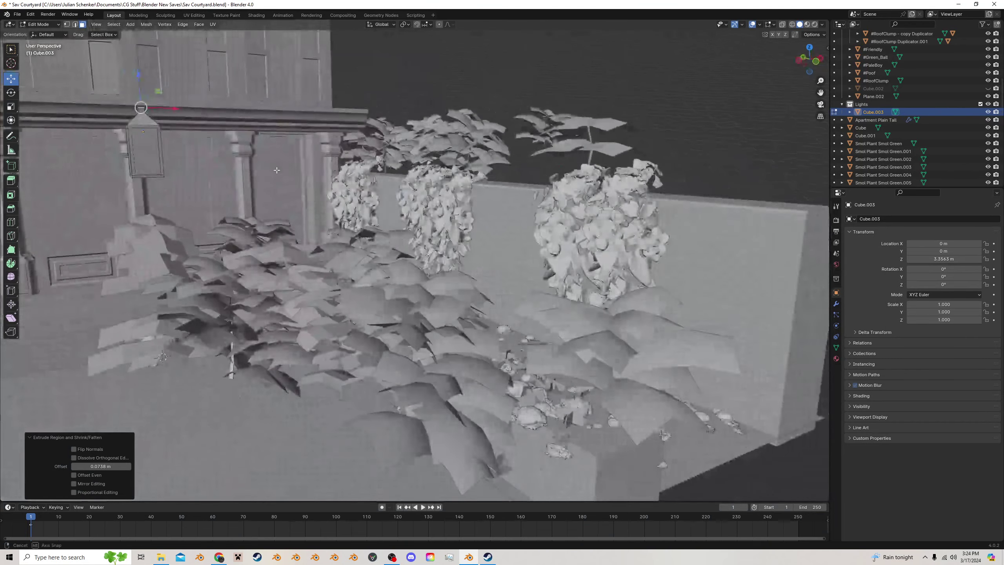
click(815, 60)
drag(820, 94, 1003, 188)
scroll(315, 232, up, 6)
key(alt+z)
drag(328, 234, 224, 297)
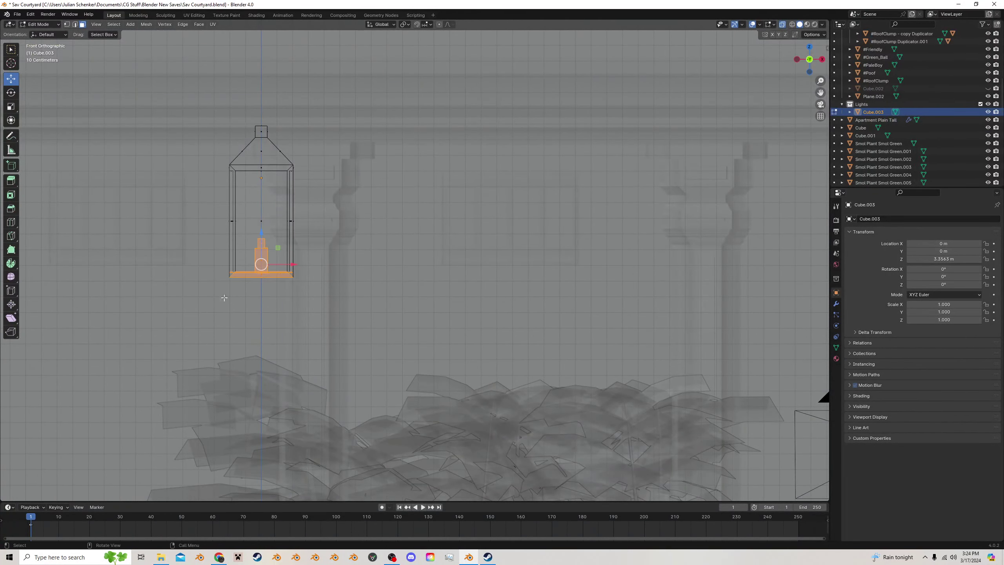
key(g)
key(z)
click(290, 220)
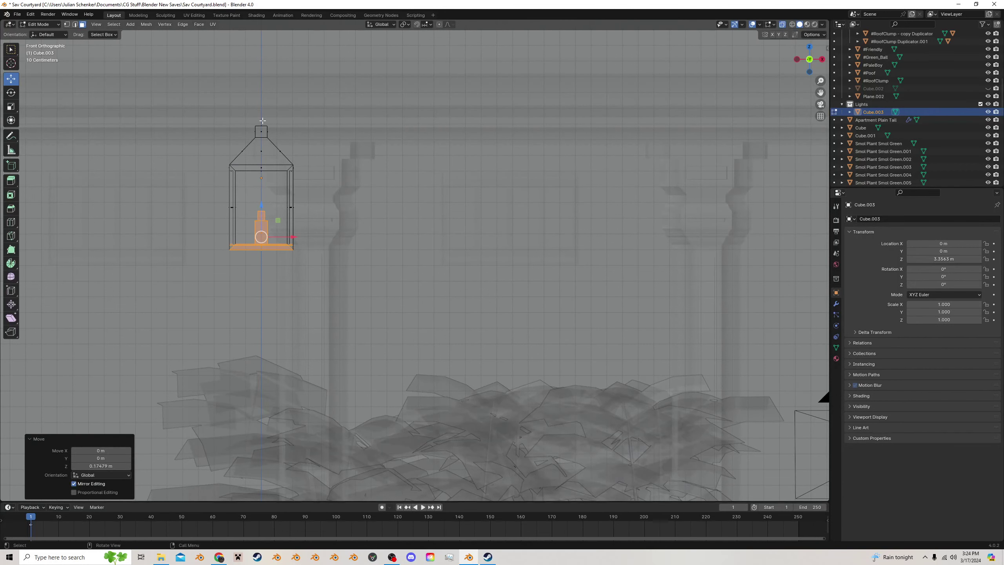
Raise the top face of the lantern's cap slightly along Z to make the cap taller
click(263, 122)
key(g)
key(z)
click(278, 116)
Duplicate the cap's side face, scale the copy to 0.7 and extrude it about 0.4 m outward as a mounting arm
click(267, 132)
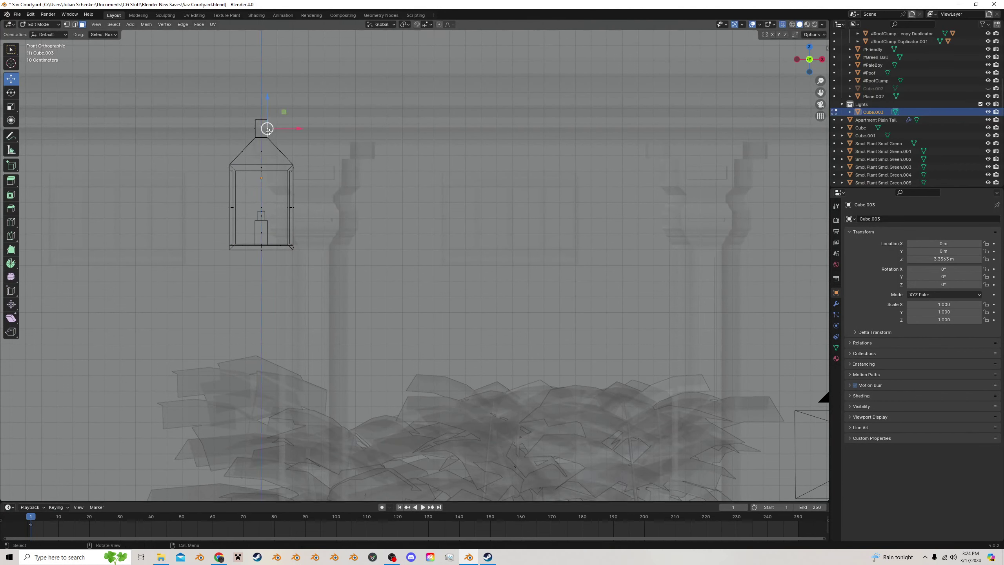
text(s.7)
key(Return)
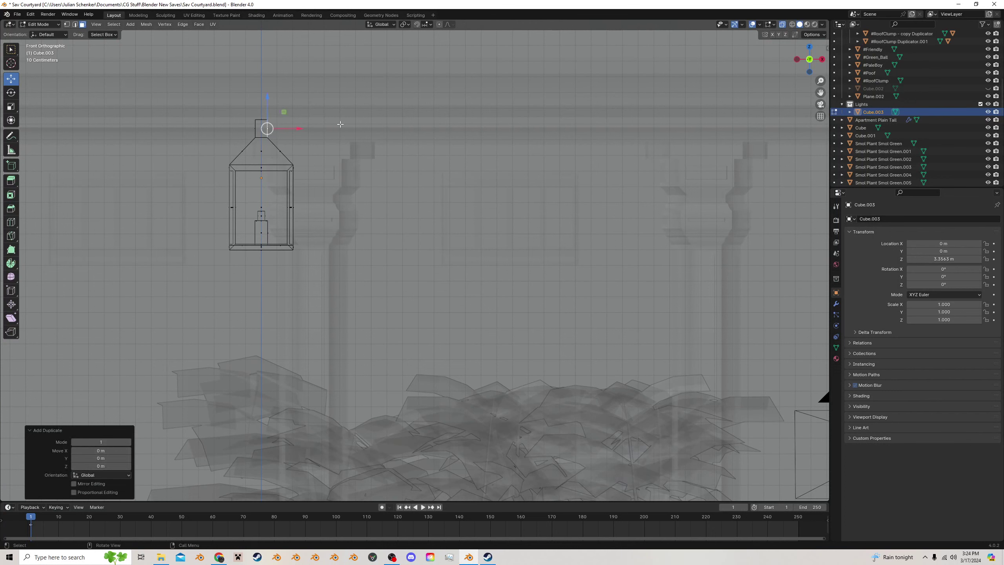
key(alt+e)
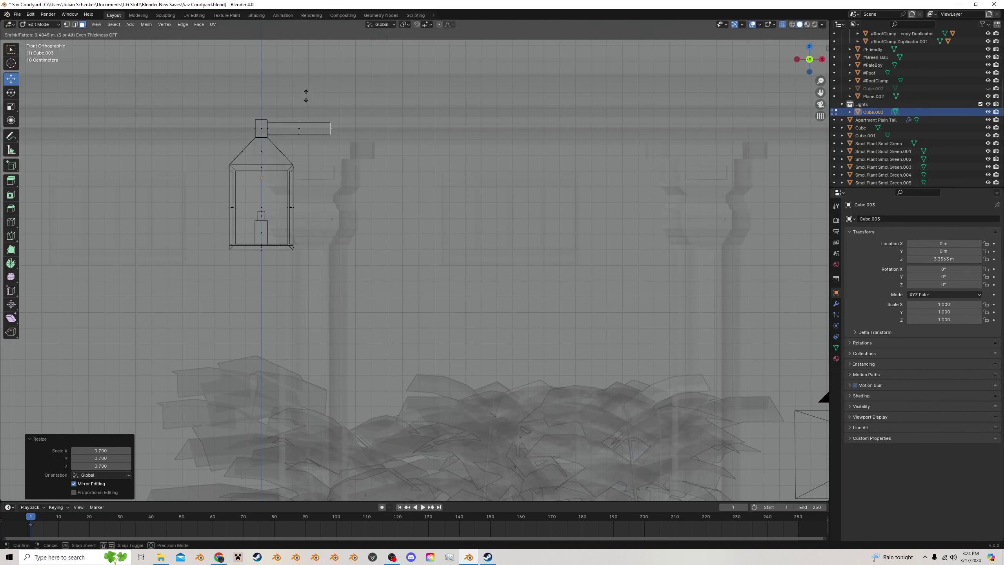
click(300, 121)
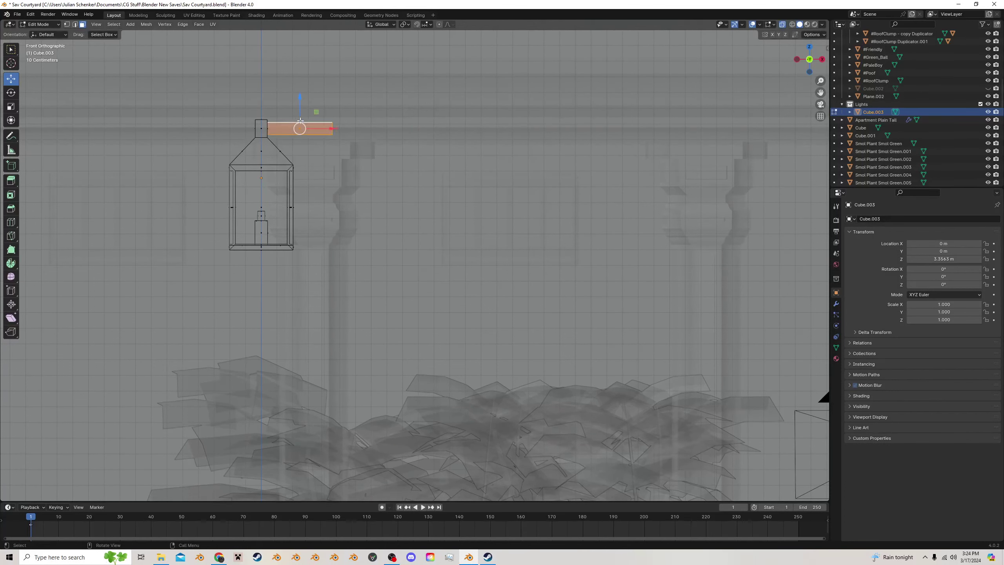
Thin the mounting arm by scaling it to about 0.55 along Z and narrowing it along Y
middle_drag(303, 83, 331, 111)
key(s)
key(z)
click(275, 116)
key(alt+z)
scroll(332, 111, down, 2)
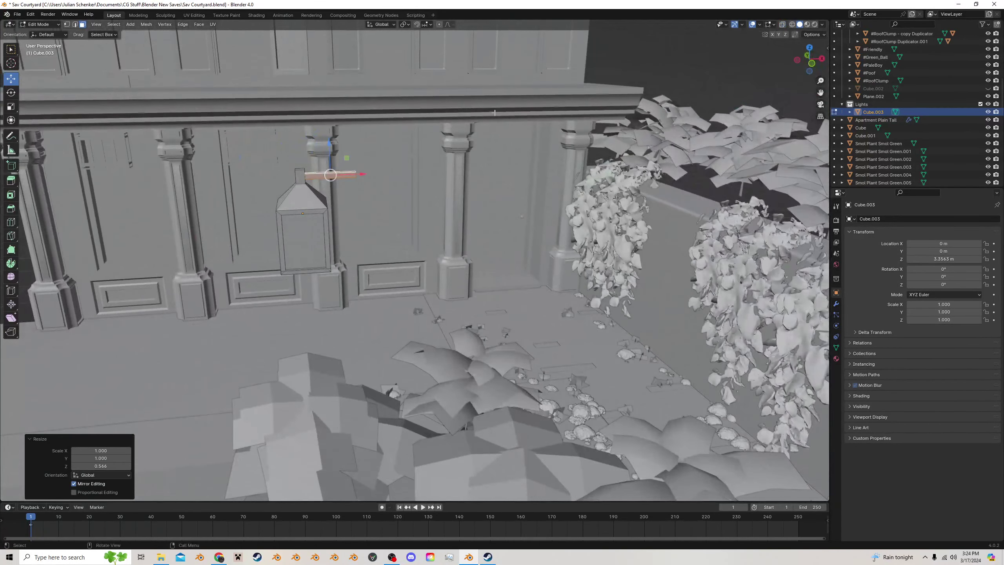
middle_drag(494, 112, 476, 204)
key(s)
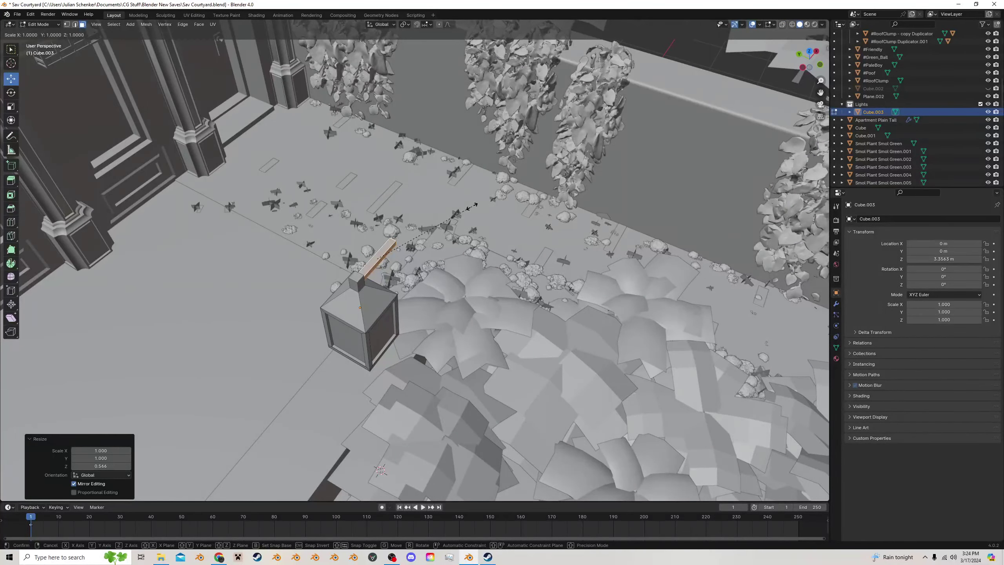
key(y)
click(468, 208)
Return the finished lantern mesh to Object Mode and save the courtyard file
key(Tab)
middle_drag(458, 205, 395, 120)
scroll(395, 120, down, 2)
key(ctrl+s)
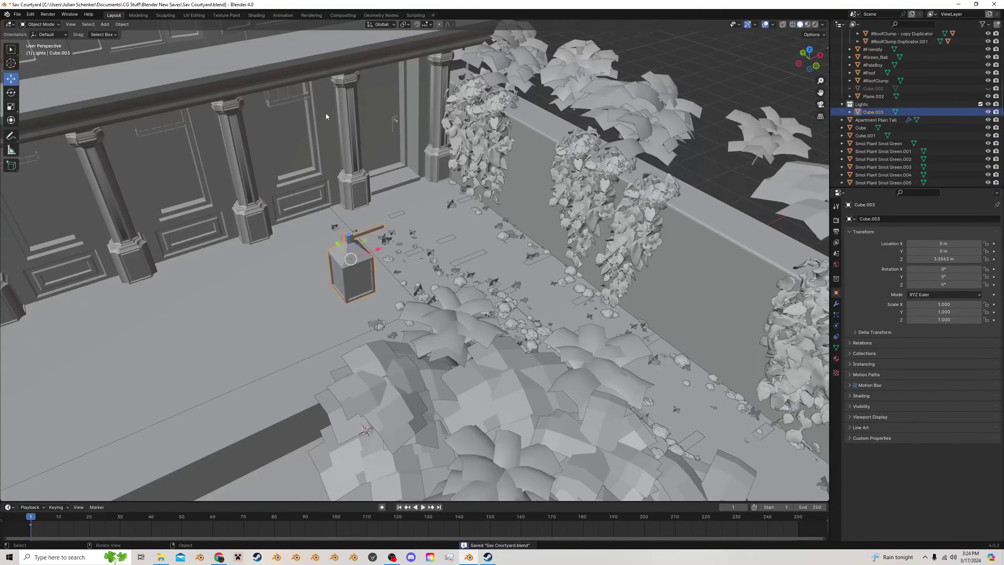
scroll(335, 185, up, 4)
key(Tab)
key(Tab)
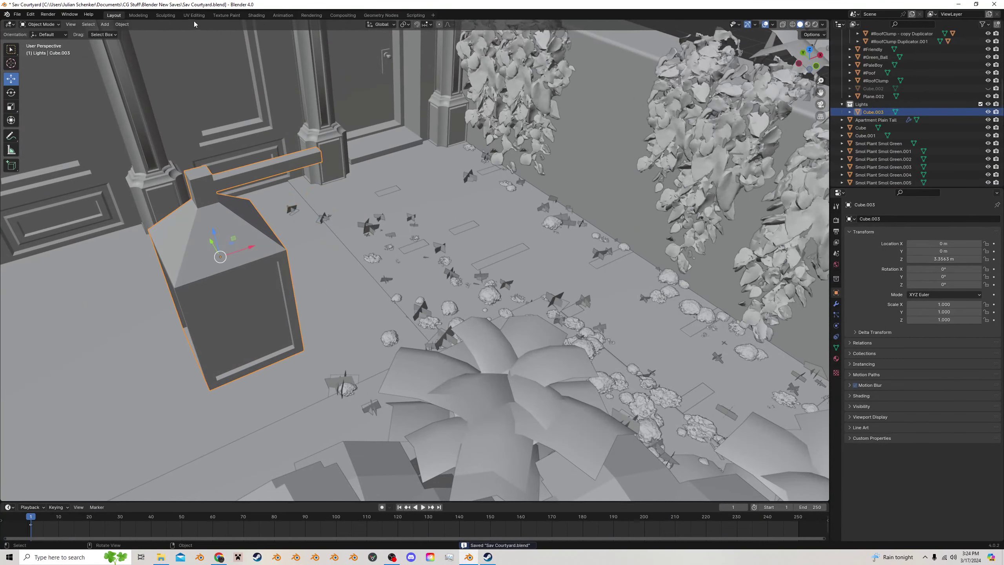
Switch to the Shading workspace, save the file, and give the lantern a new material with a dark grey base colour
click(264, 16)
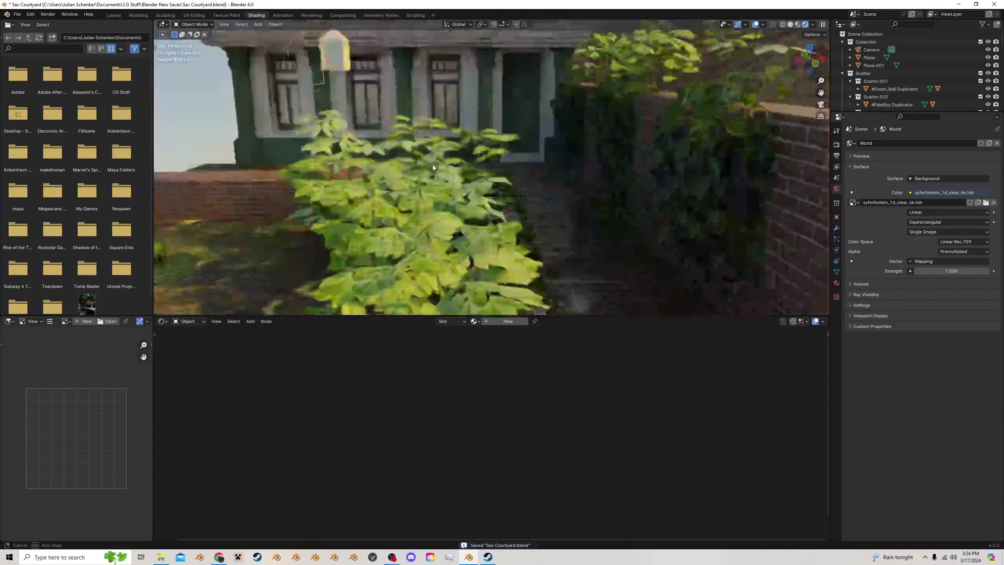
key(ctrl+s)
scroll(397, 200, up, 2)
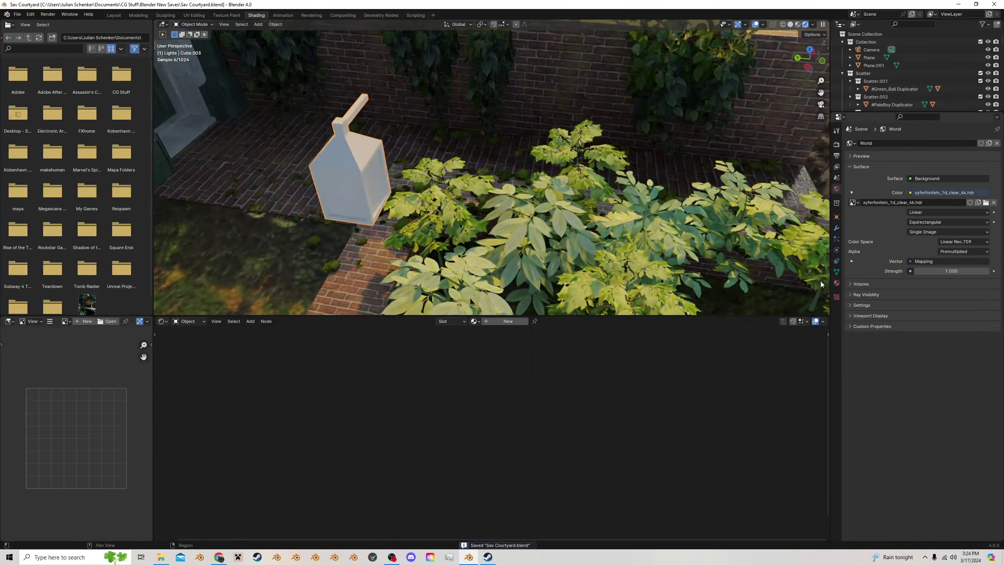
click(496, 322)
click(526, 458)
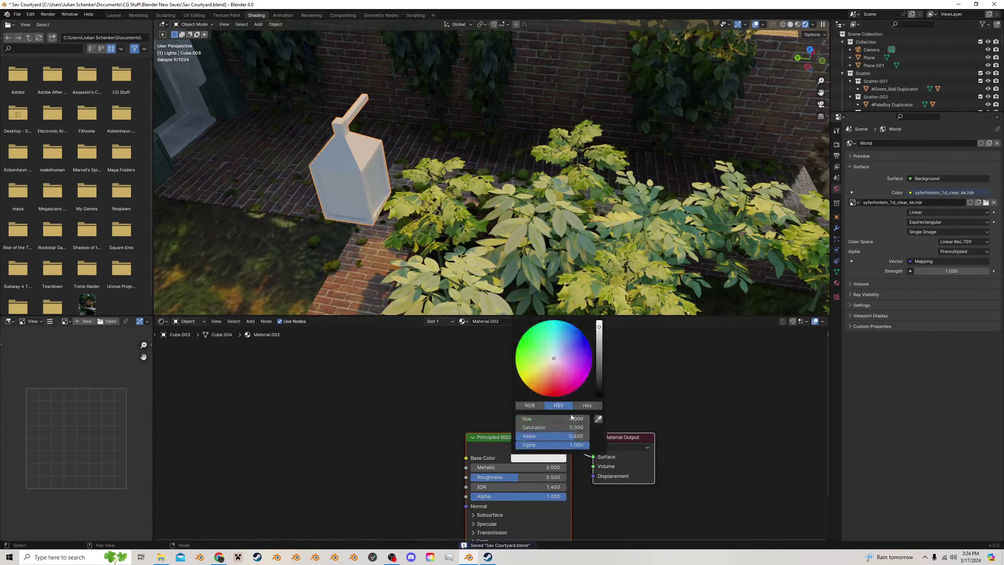
click(600, 371)
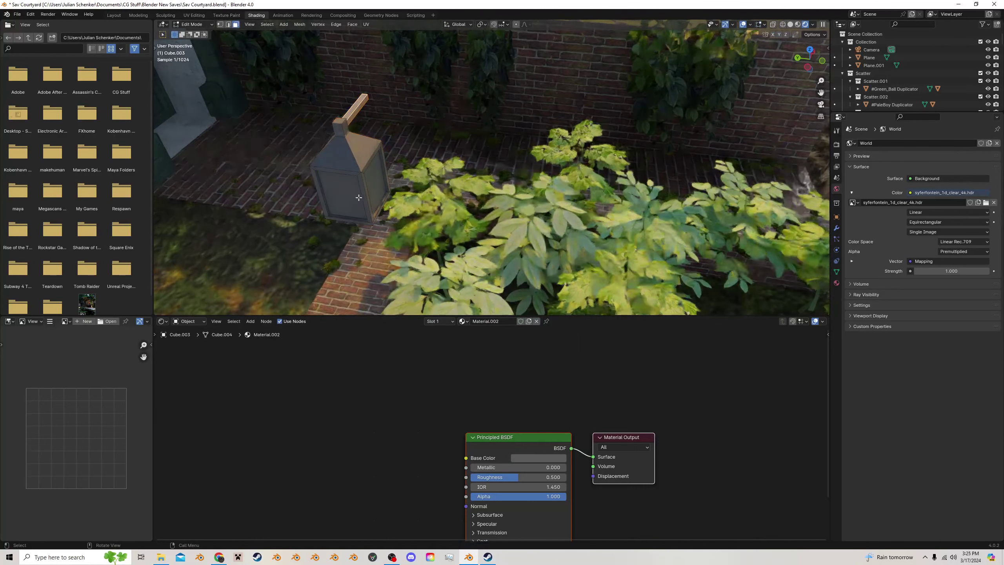
Select the lantern's pane faces, add a second material slot with a new material, and delete its Principled BSDF
key(Tab)
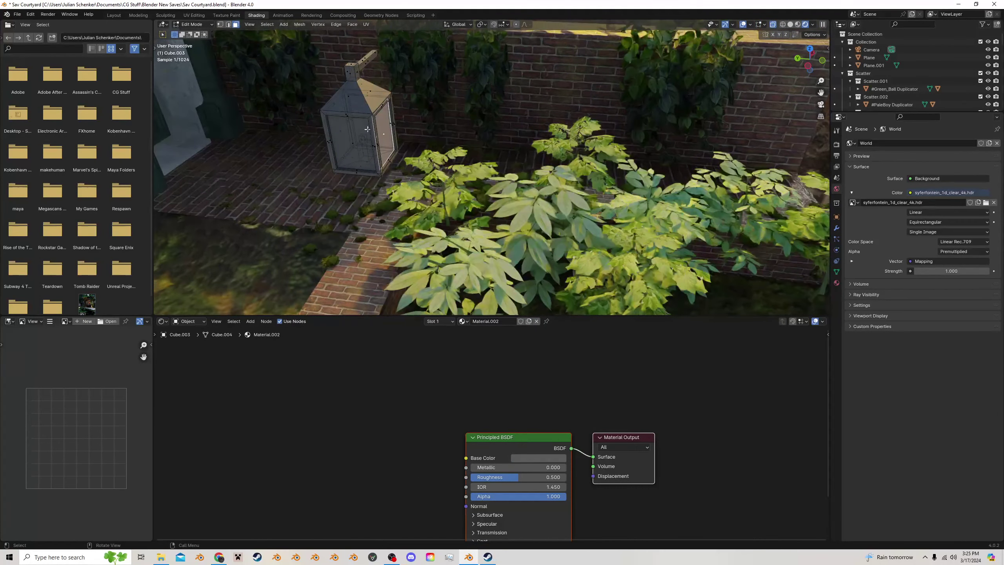
middle_drag(383, 132, 375, 89)
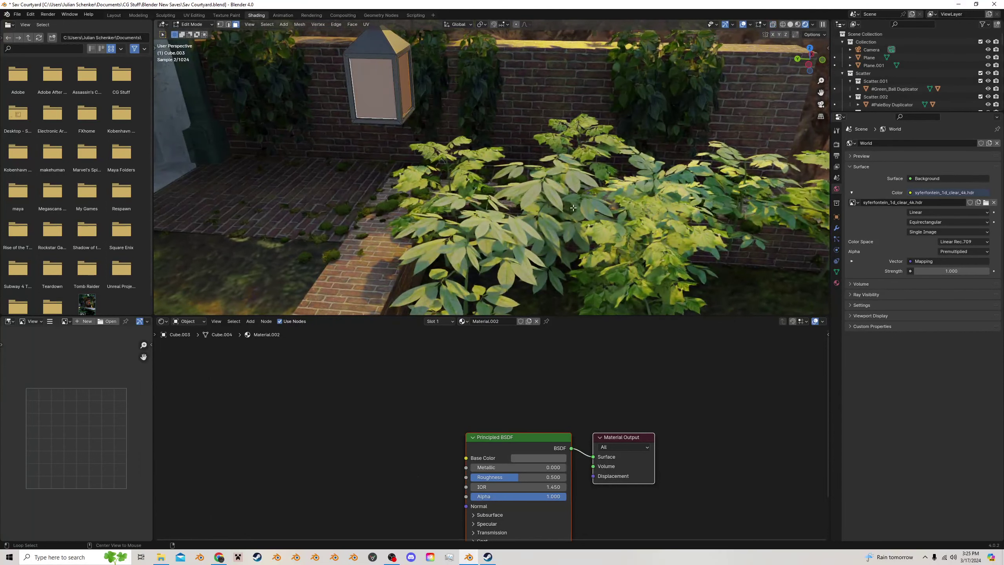
click(836, 282)
click(997, 143)
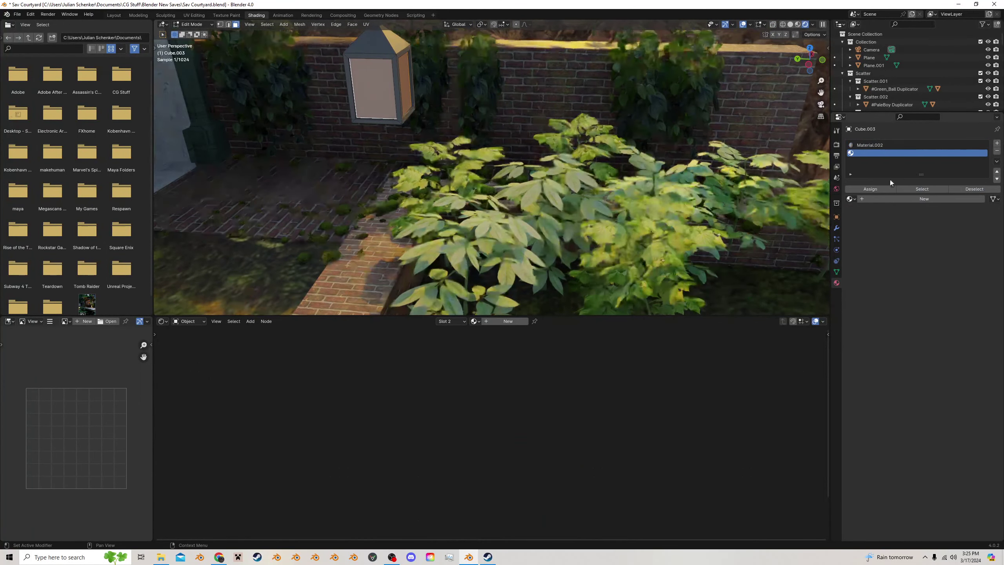
click(877, 198)
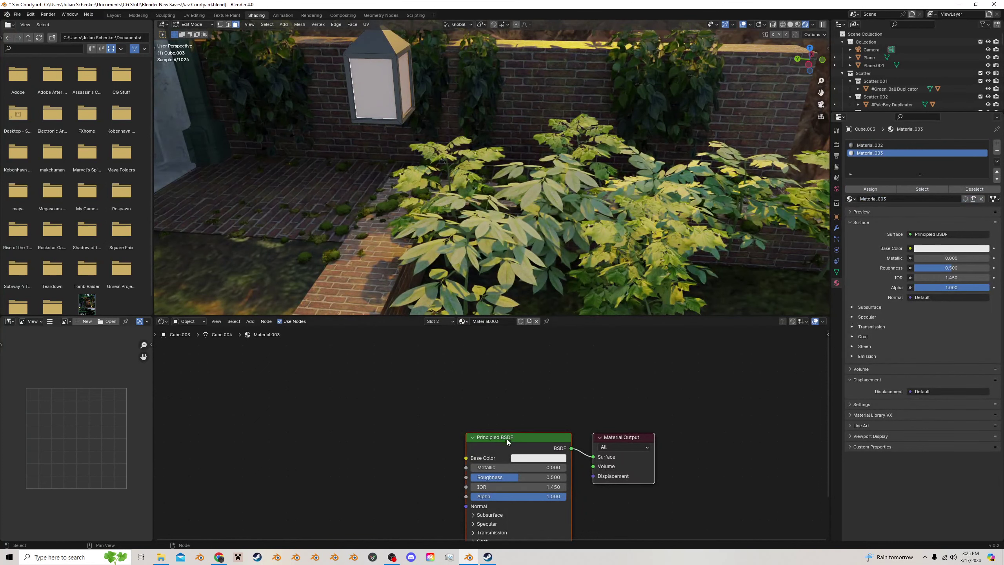
click(506, 439)
key(x)
key(shift+a)
text(g)
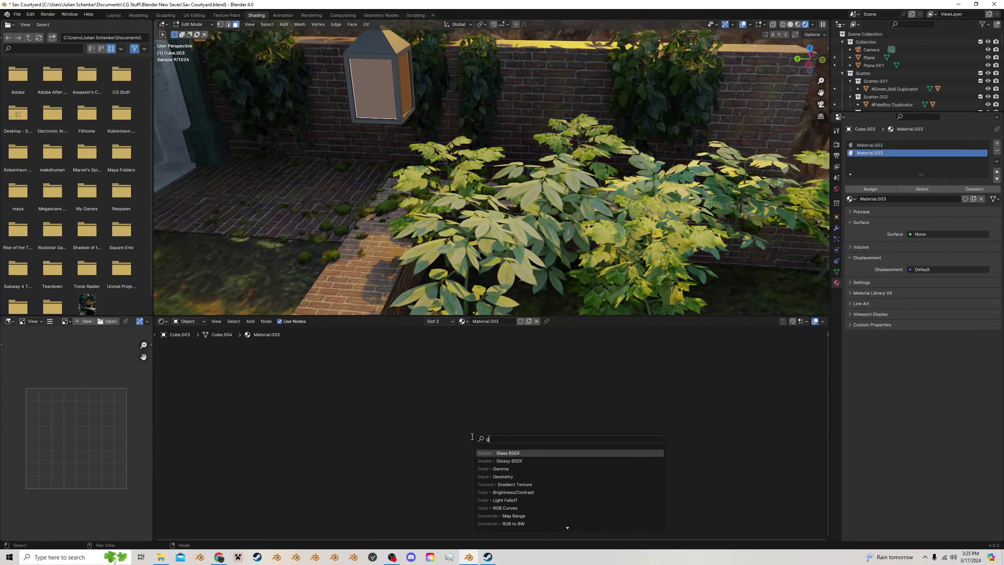
text(las)
click(489, 452)
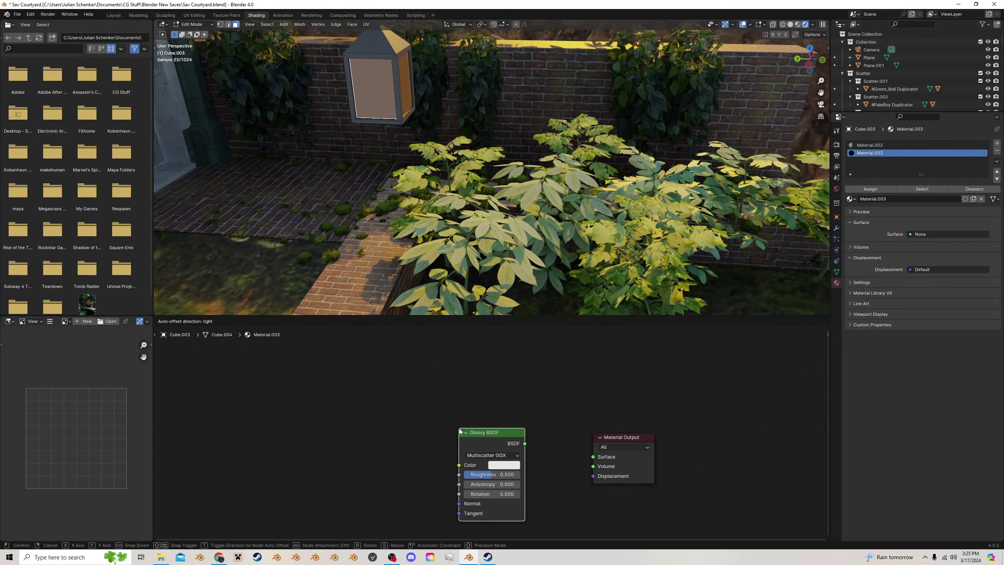
key(Escape)
Add a Glass BSDF, connect it to the Material Output's Surface, and assign this material to the selected lantern panes
key(shift+a)
text(glass)
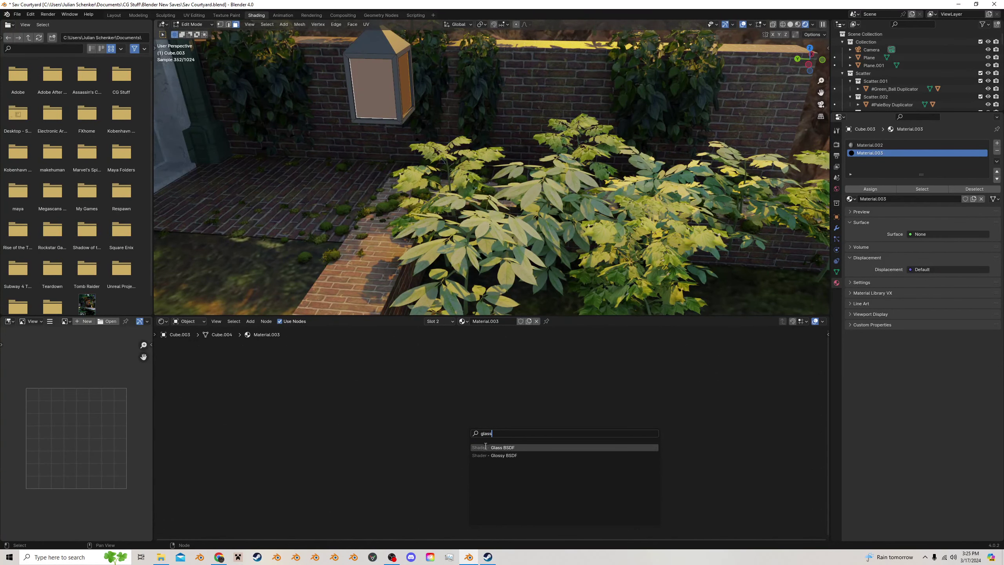
click(486, 446)
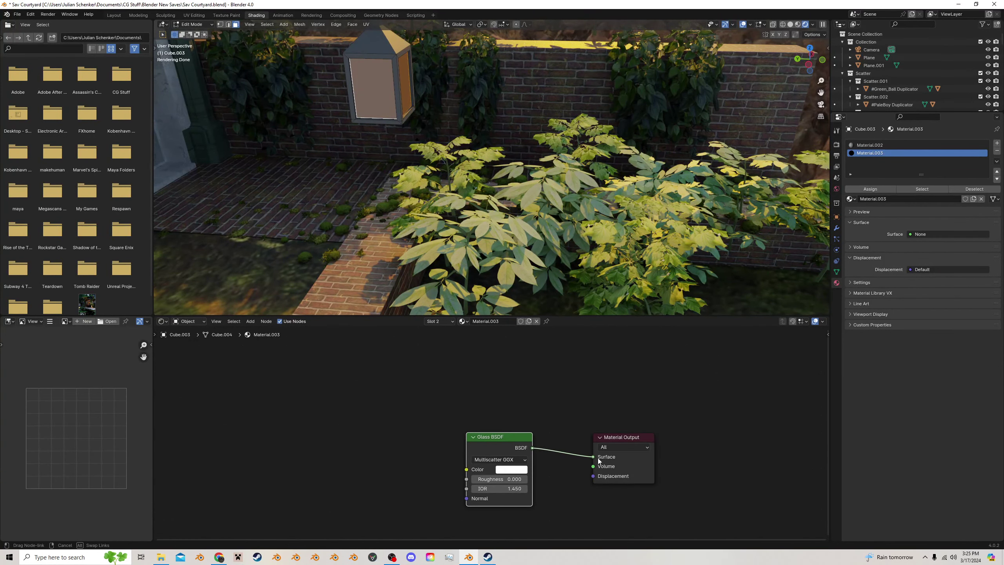
drag(598, 460, 598, 457)
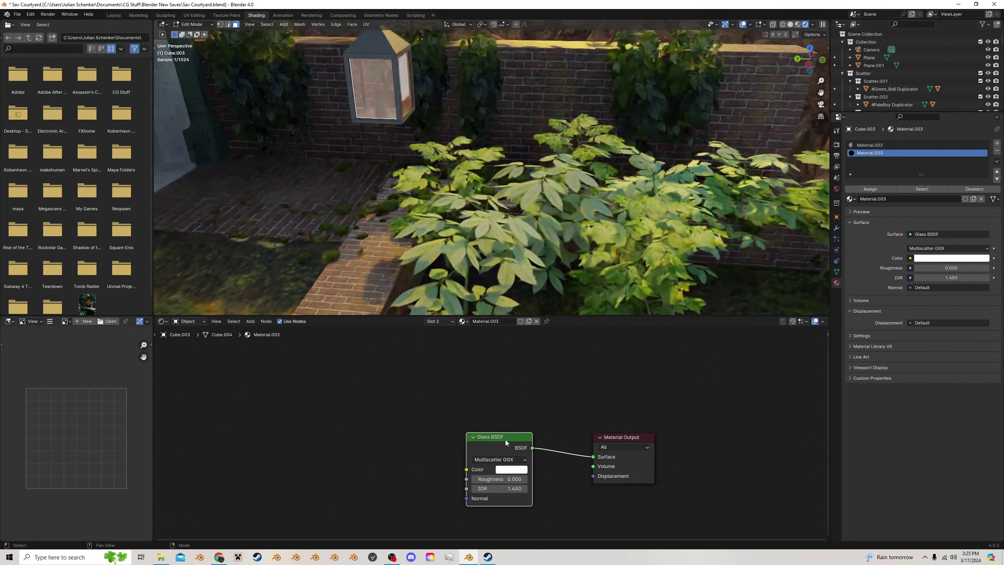
click(862, 191)
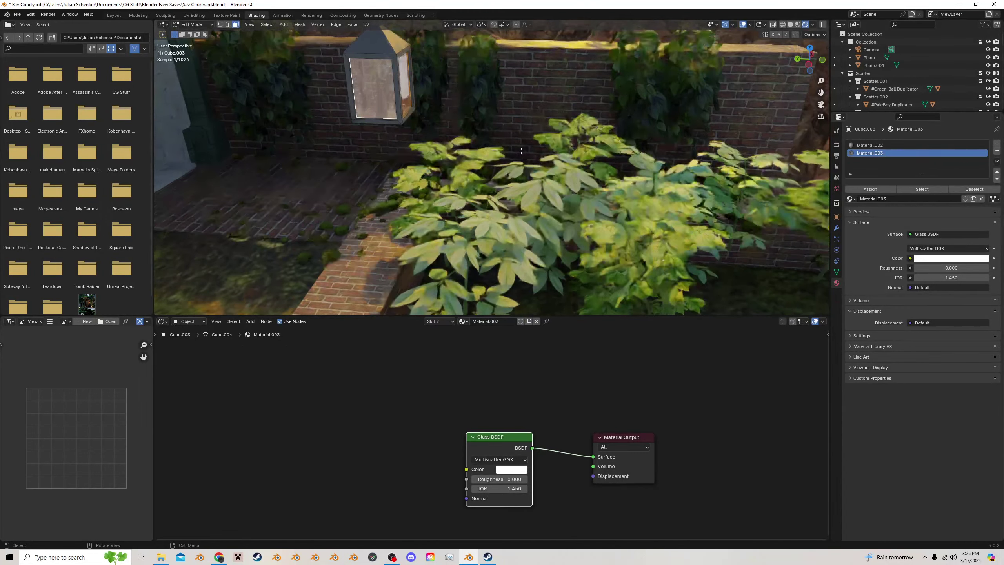
Select the small bulb mesh inside the lantern, assign it a third slot with a new material, and return to Object Mode
click(385, 88)
click(381, 86)
key(ctrl+l)
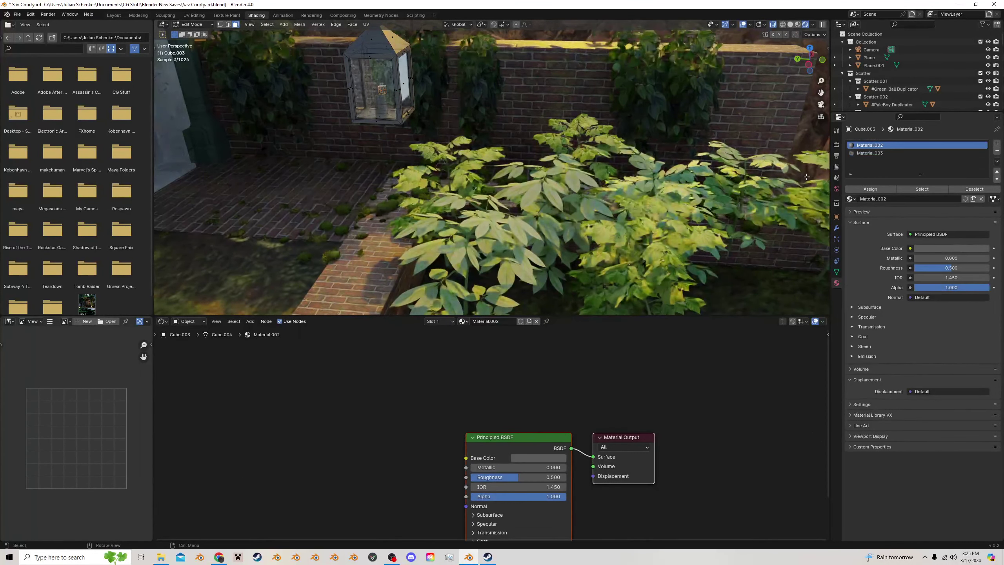
click(998, 143)
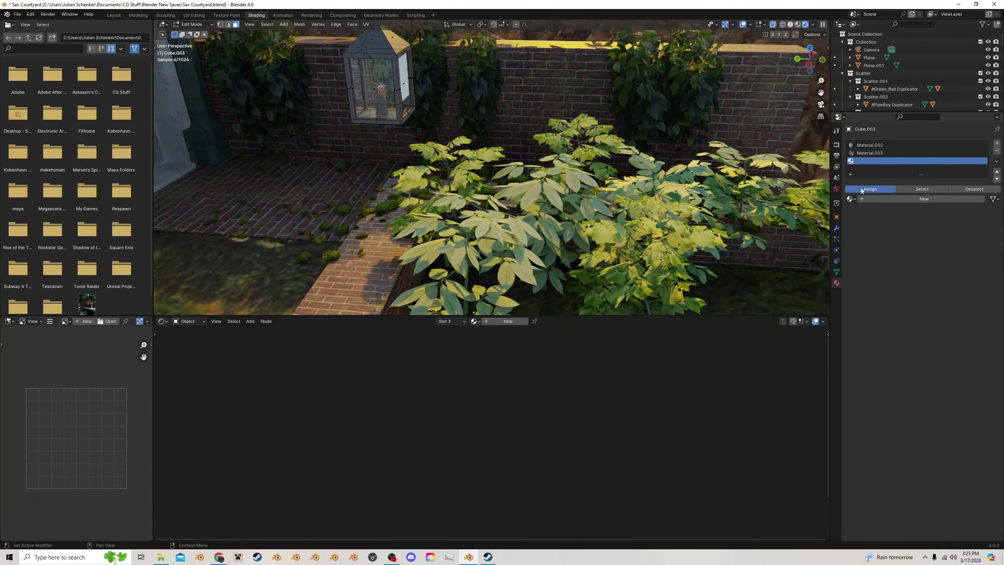
click(908, 199)
key(Tab)
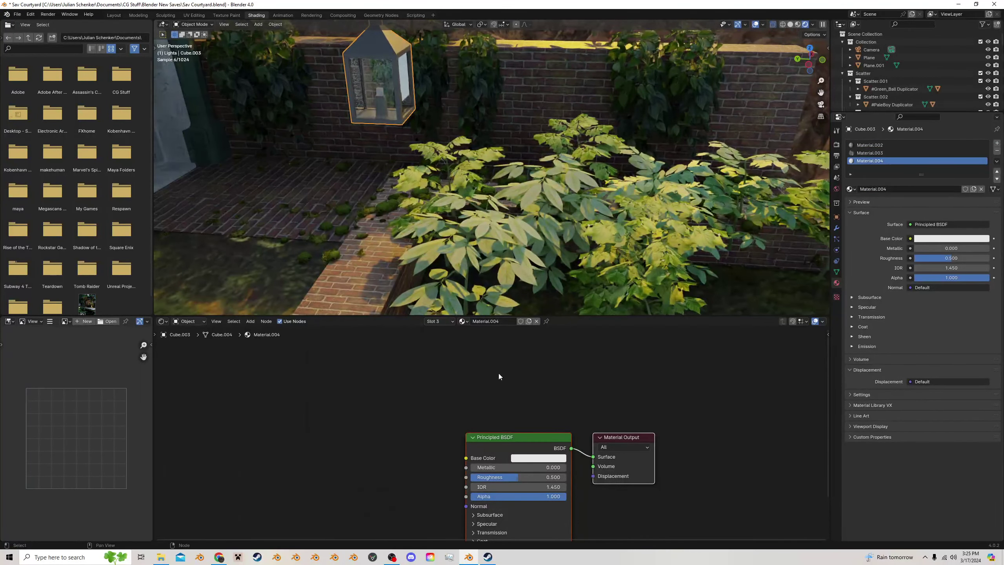
Replace the bulb material's Principled BSDF with an Emission shader connected to the Surface output
key(x)
key(shift+a)
text(emi)
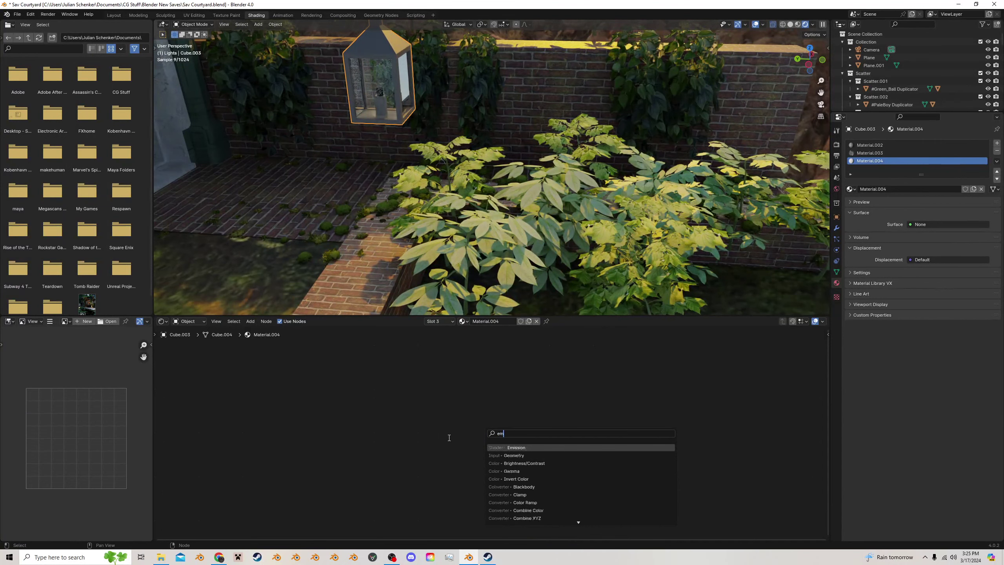
click(500, 447)
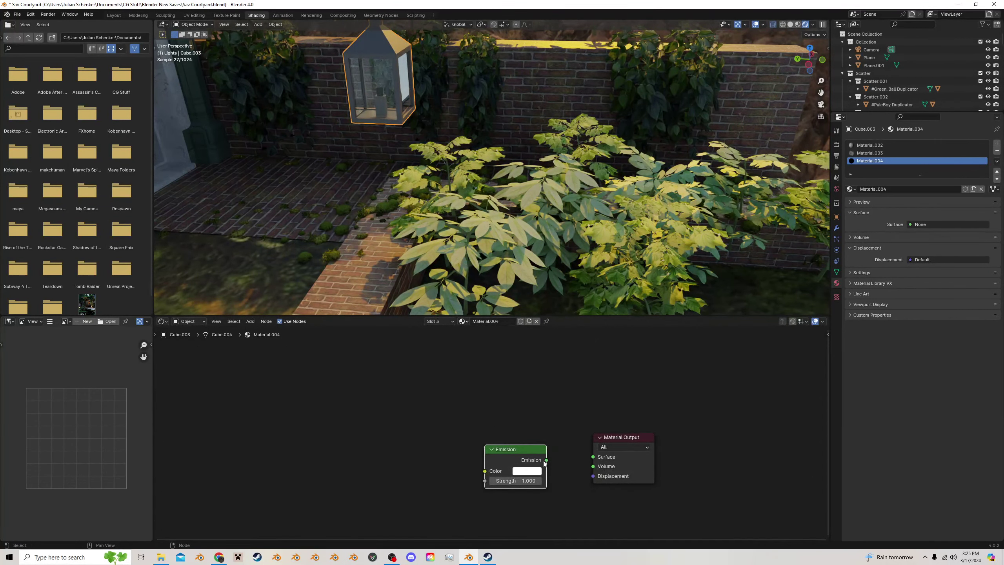
drag(510, 464, 463, 459)
Set the bulb's emission to a warm pale yellow with strength 5 and save the file
click(488, 468)
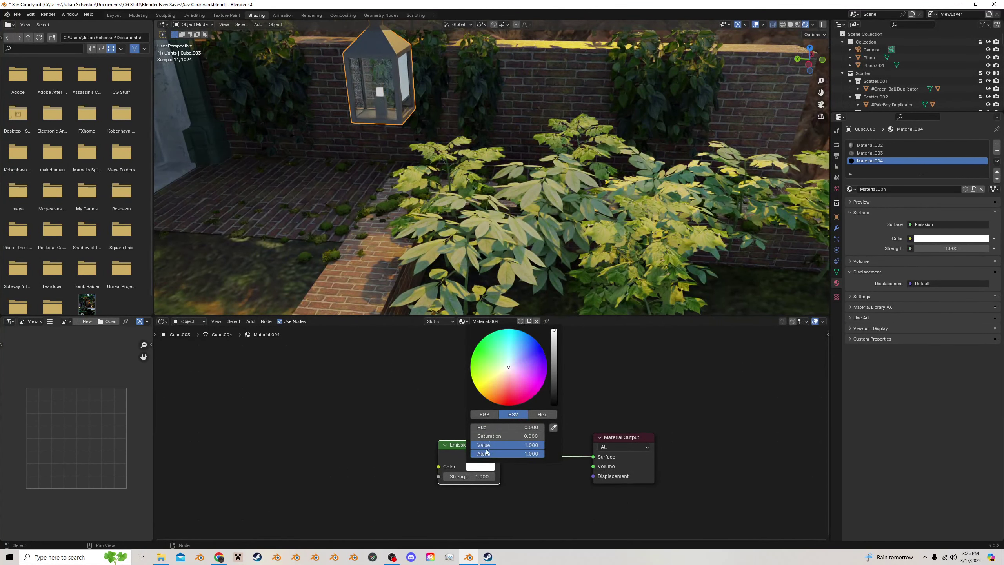
click(498, 383)
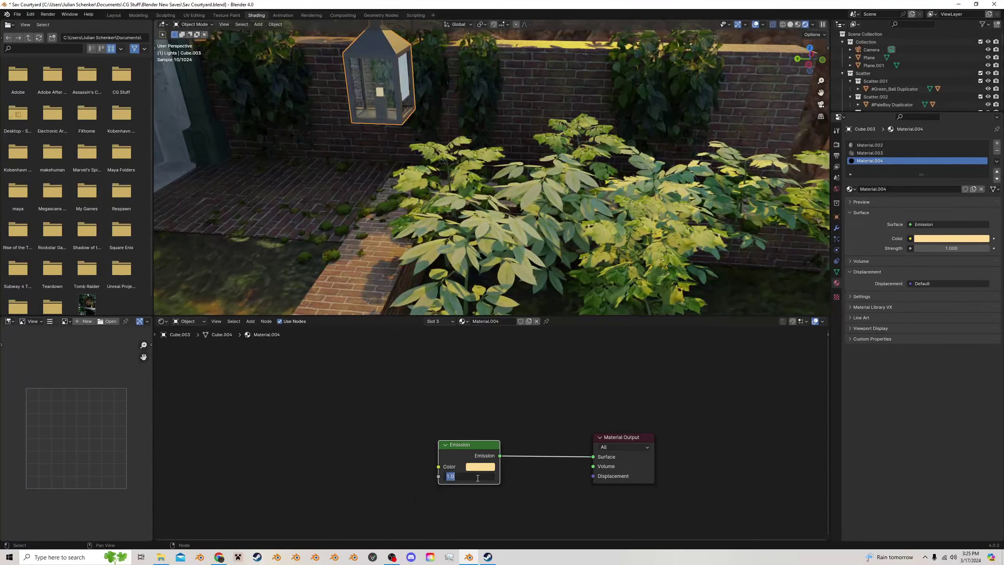
text(5)
key(Return)
key(ctrl+s)
Return to the Layout workspace and move the lantern in top view to the path's side wall near the house
middle_drag(379, 158, 129, 31)
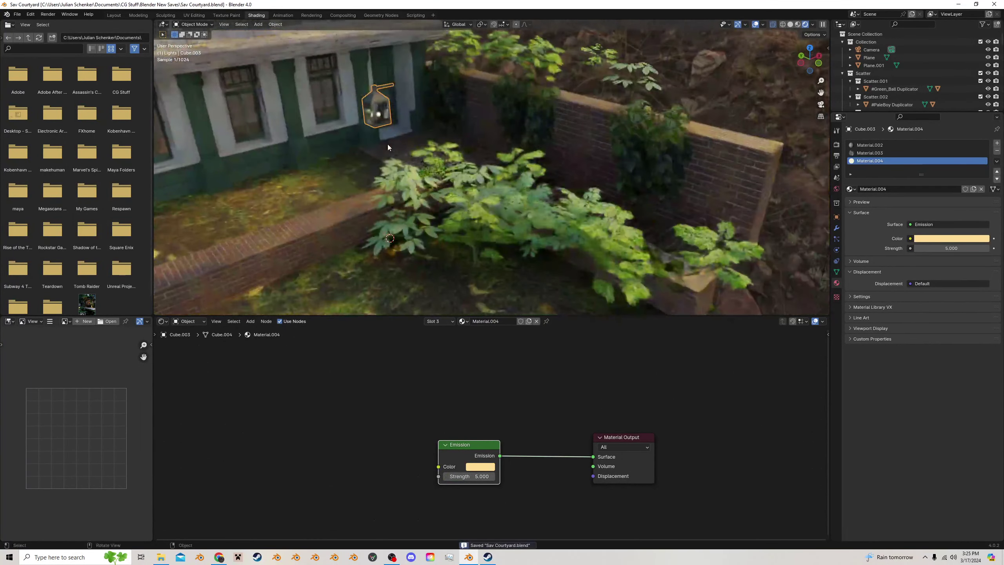
click(114, 15)
middle_drag(435, 198, 672, 119)
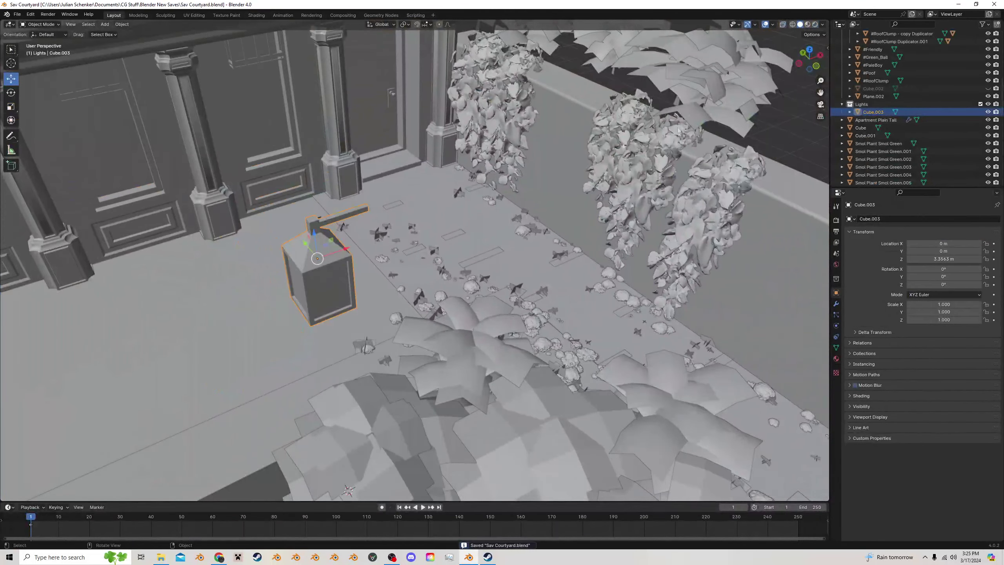
click(810, 51)
key(g)
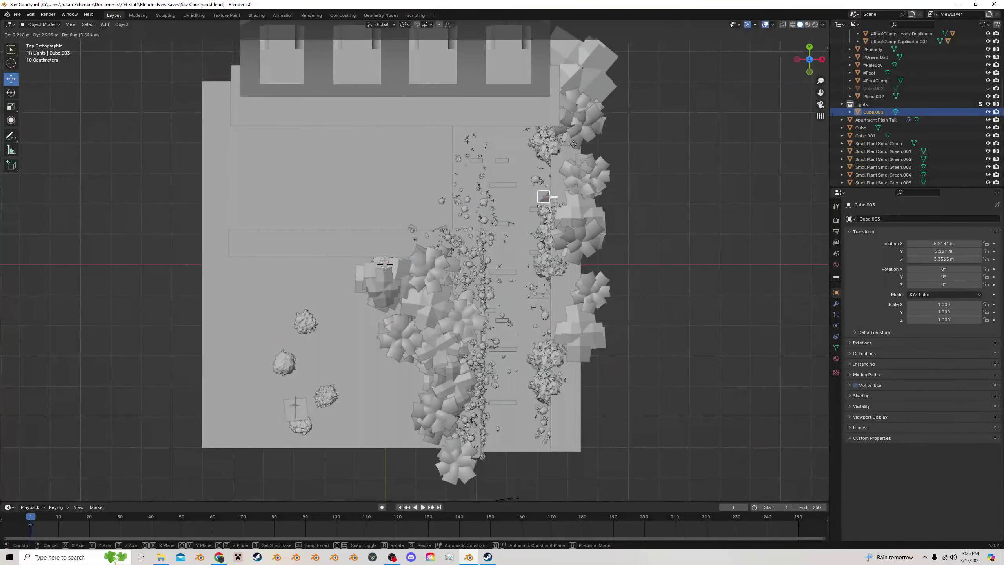
click(570, 131)
Lower the lantern along Z to about 2.03 m and shift it about -0.12 m along X against the brick wall
middle_drag(540, 194, 371, 215)
key(g)
key(z)
click(532, 159)
key(g)
key(x)
click(553, 242)
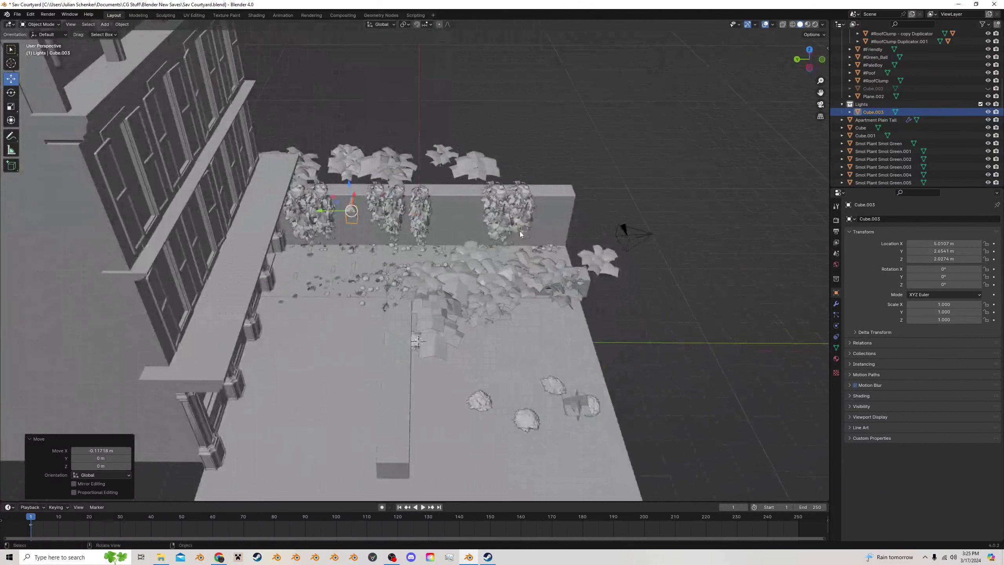
Make a linked duplicate of the lantern, move it about -4.12 m along Y on the wall, and lower it very slightly
key(alt+d)
right_click(372, 215)
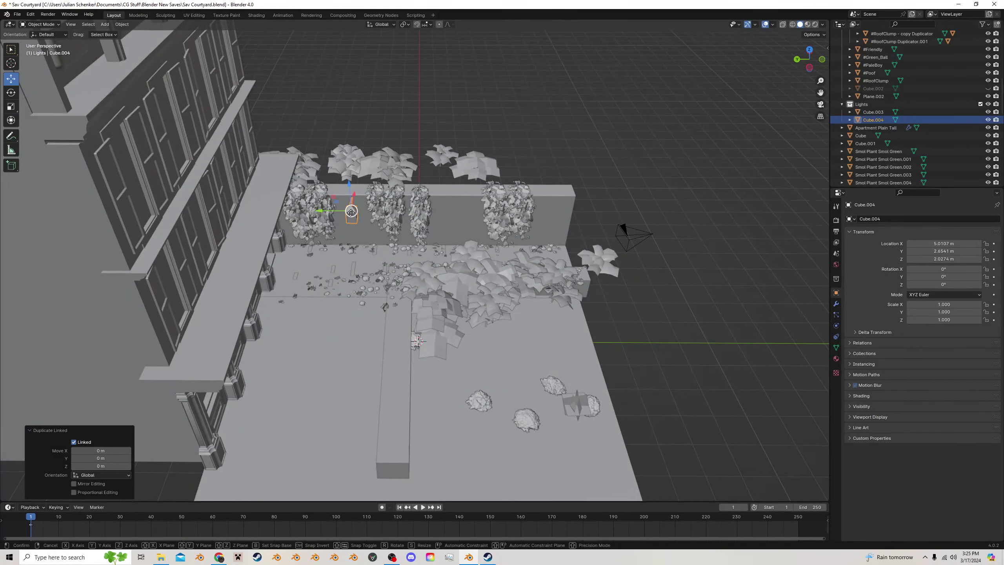
key(g)
key(y)
click(456, 217)
key(g)
key(z)
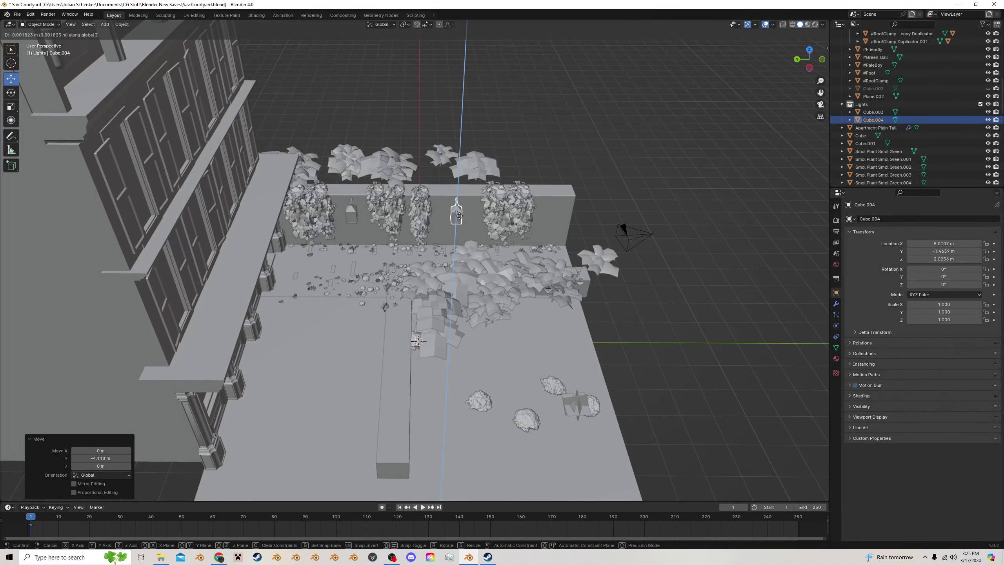
click(457, 217)
Make a linked duplicate of the second lantern and move it about -4.33 m along Y to the wall's far end
key(alt+d)
right_click(458, 217)
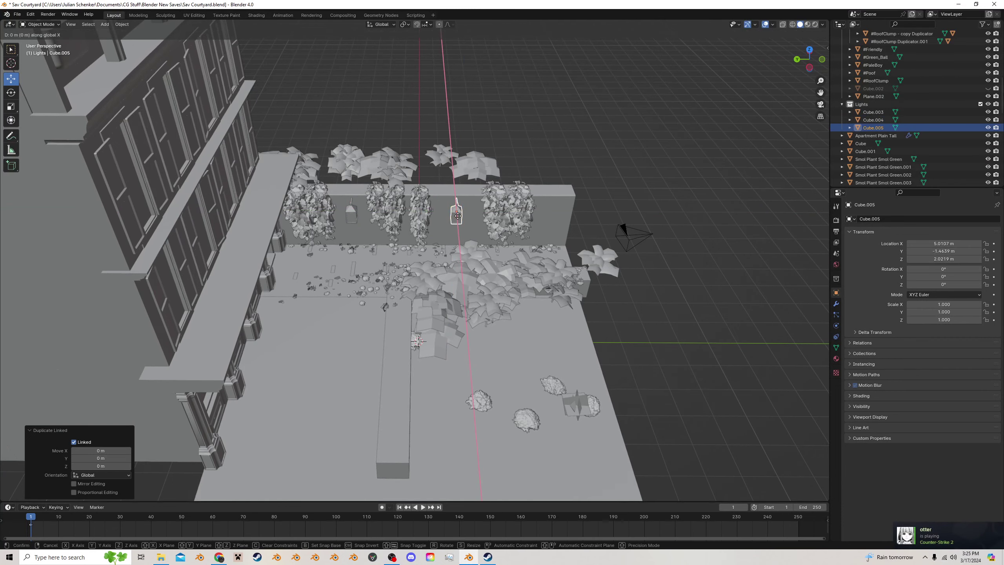
key(g)
key(y)
click(568, 222)
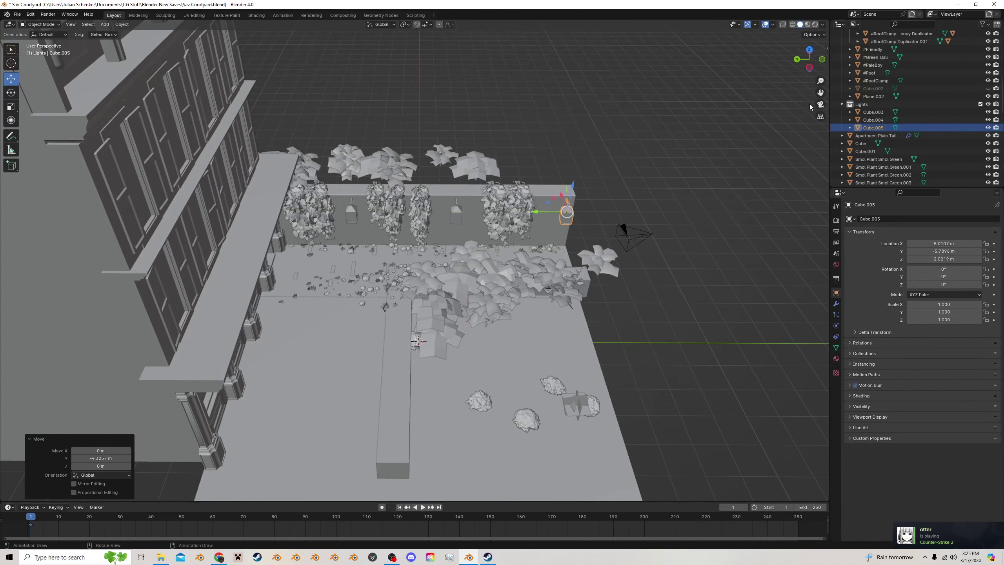
Save the file and show the scene through the camera in rendered shading
click(820, 104)
key(ctrl+s)
key(z)
click(607, 163)
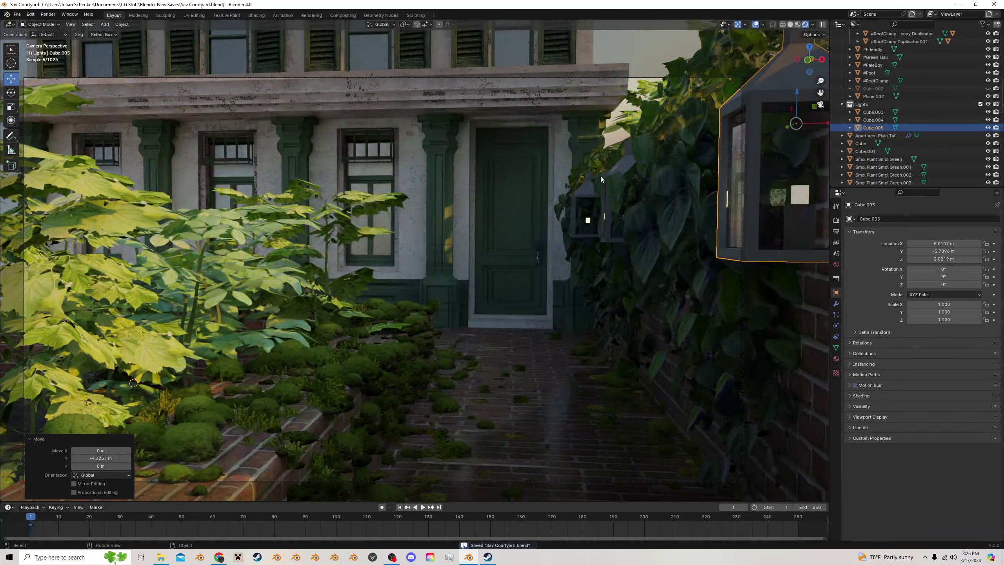
Make a linked duplicate of the lantern nearest the door and offset it in top view about -1.72 m X and 0.6 m Y
click(575, 189)
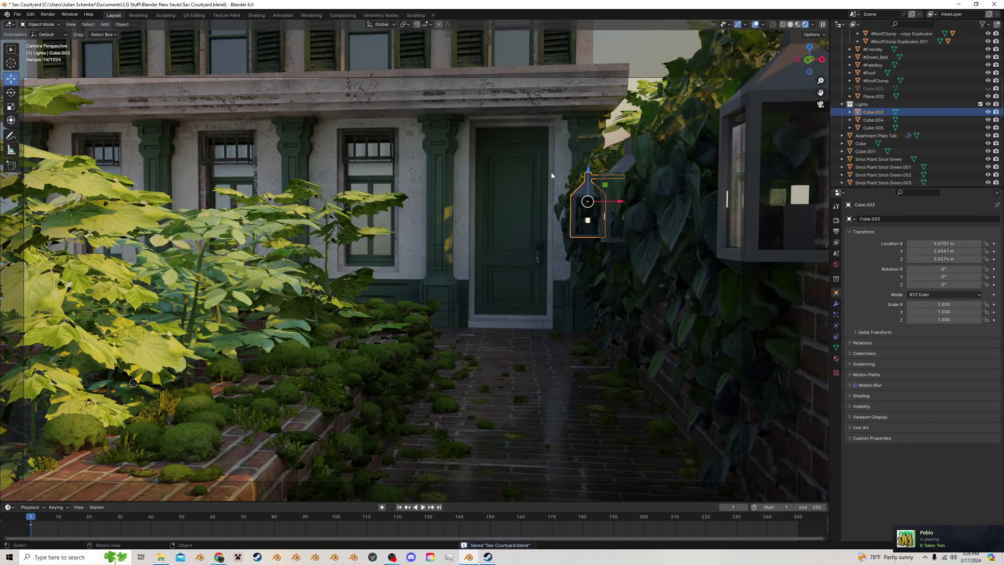
middle_drag(552, 174, 575, 205)
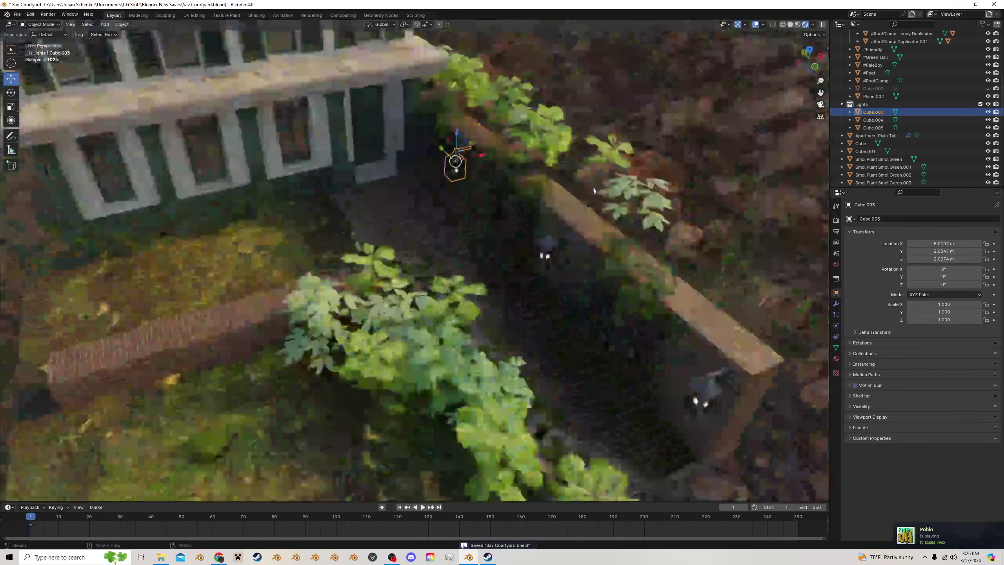
click(809, 50)
key(alt+d)
click(534, 170)
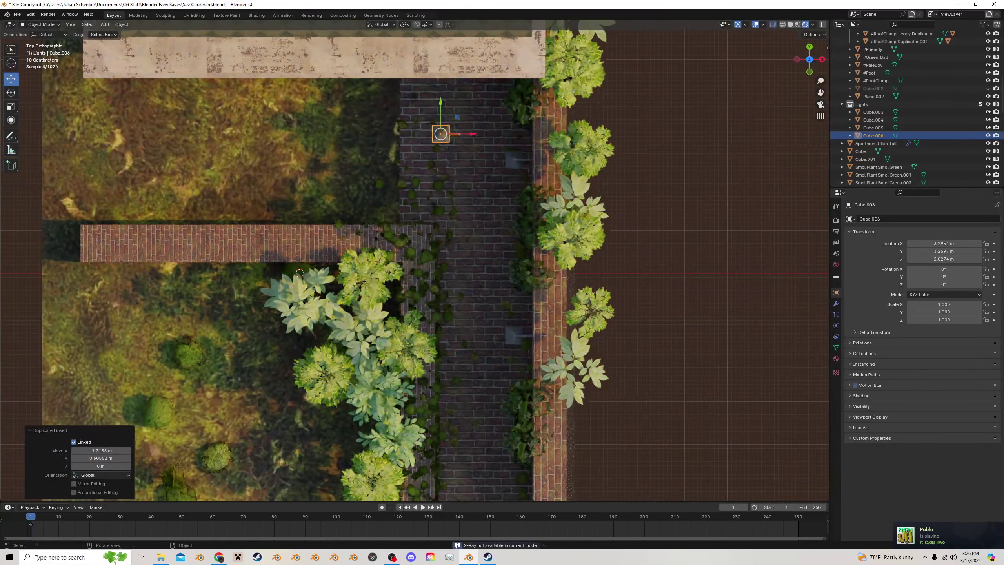
Rotate the new lantern about 90° around Z and move it about 1.1 m along Y to the house facade
key(r)
click(464, 76)
key(g)
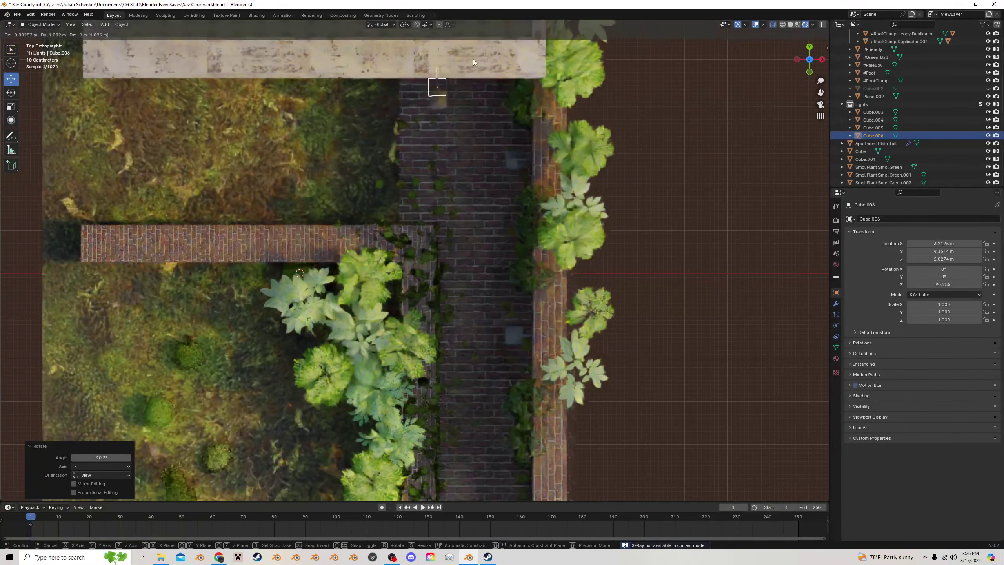
click(470, 54)
middle_drag(502, 132, 588, 59)
middle_drag(403, 161, 421, 156)
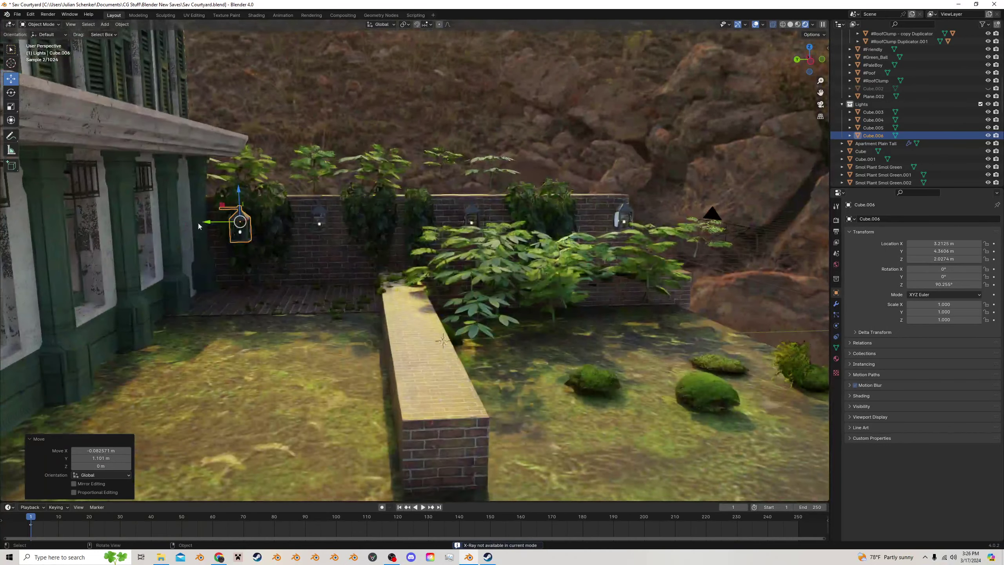
Move the facade lantern about 1.06 m along Y, 0.62 m up and -0.37 m along X, then save in camera view
drag(198, 222, 151, 221)
drag(192, 191, 191, 163)
middle_drag(193, 176, 437, 164)
drag(439, 177, 423, 178)
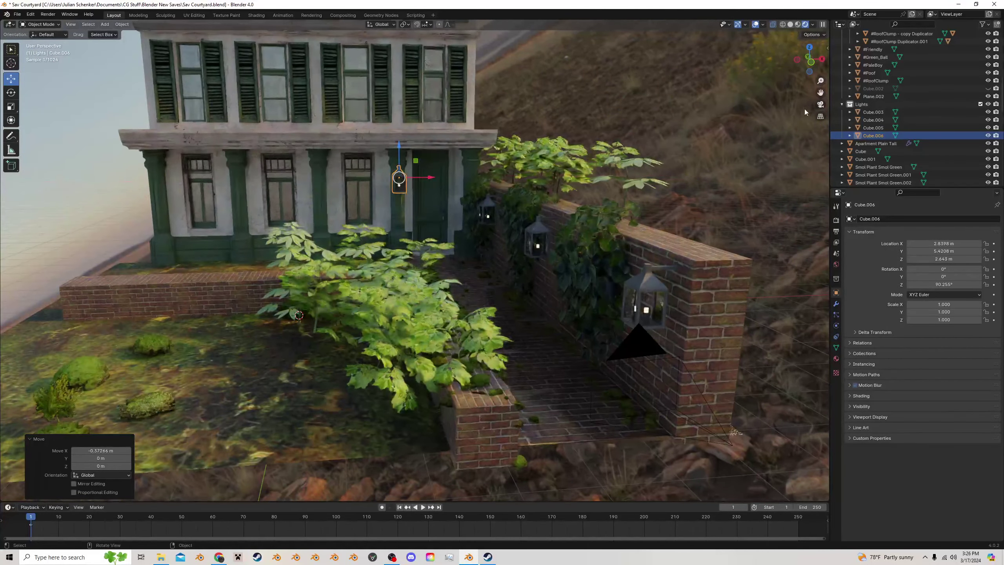
key(KP_0)
key(ctrl+s)
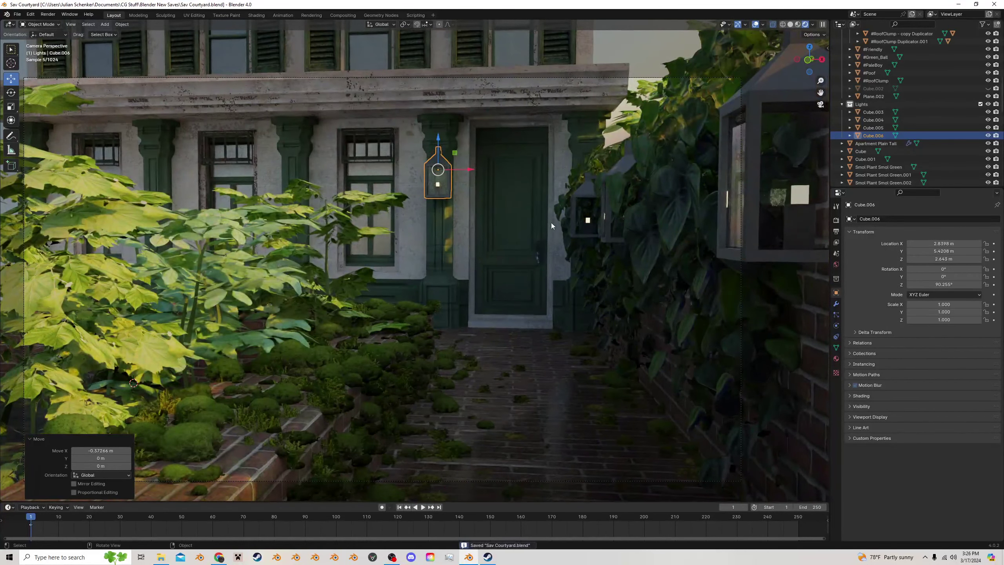
Unhide the fog volume cube in the camera view and save the file
scroll(550, 223, down, 2)
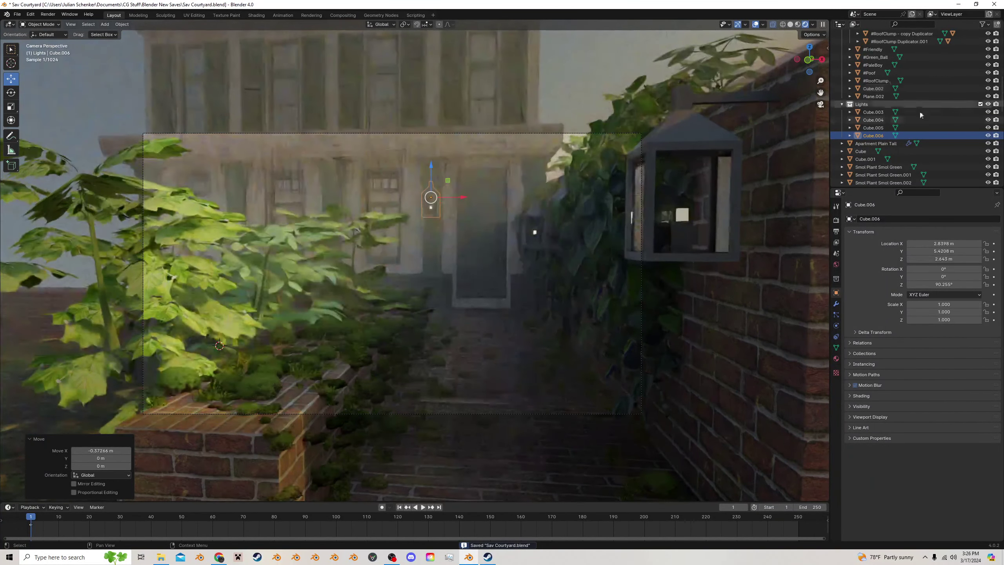
click(572, 134)
key(ctrl+s)
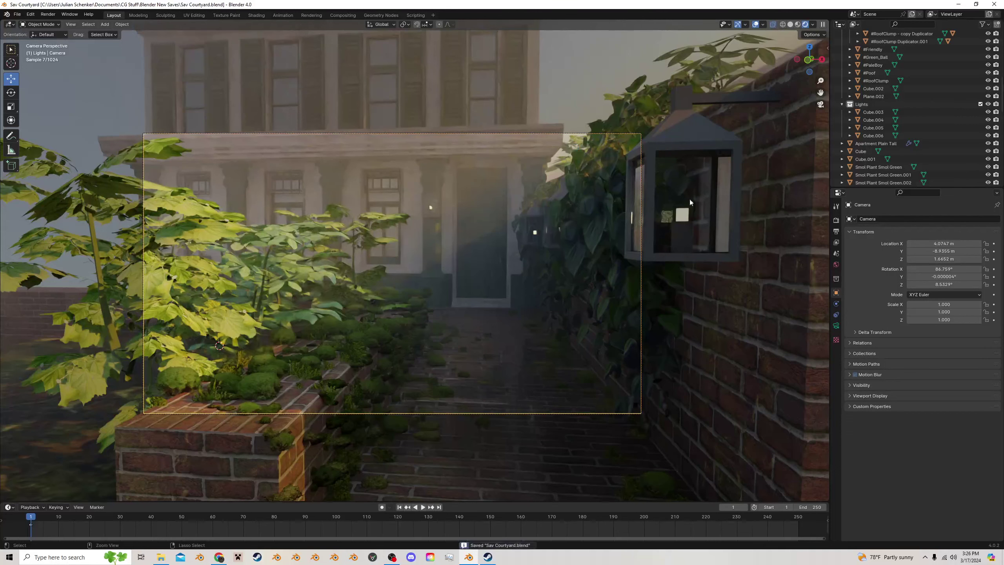
Change the emission colour of the nearest lantern's Material.004 to a deeper orange and save the file
click(696, 211)
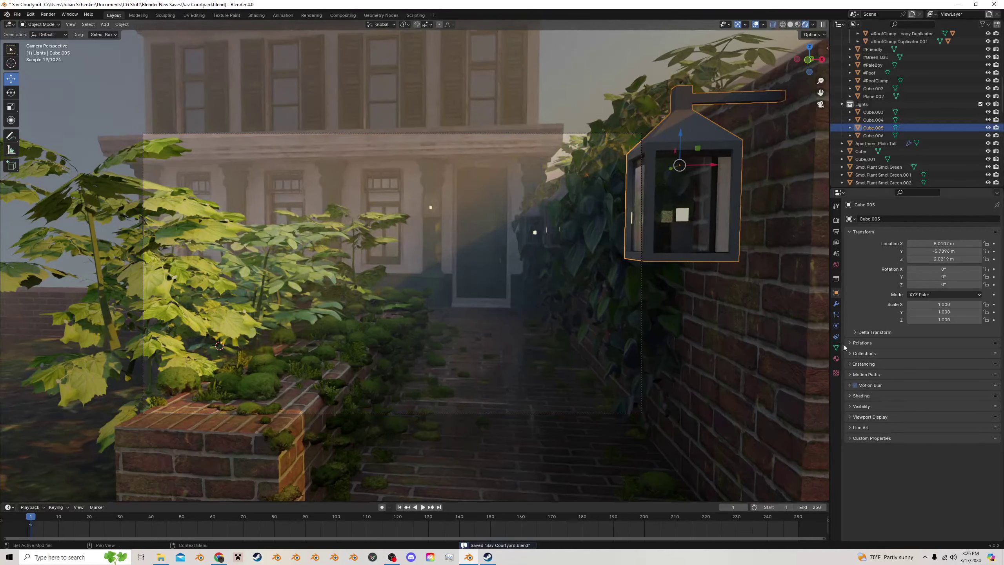
click(837, 361)
click(934, 315)
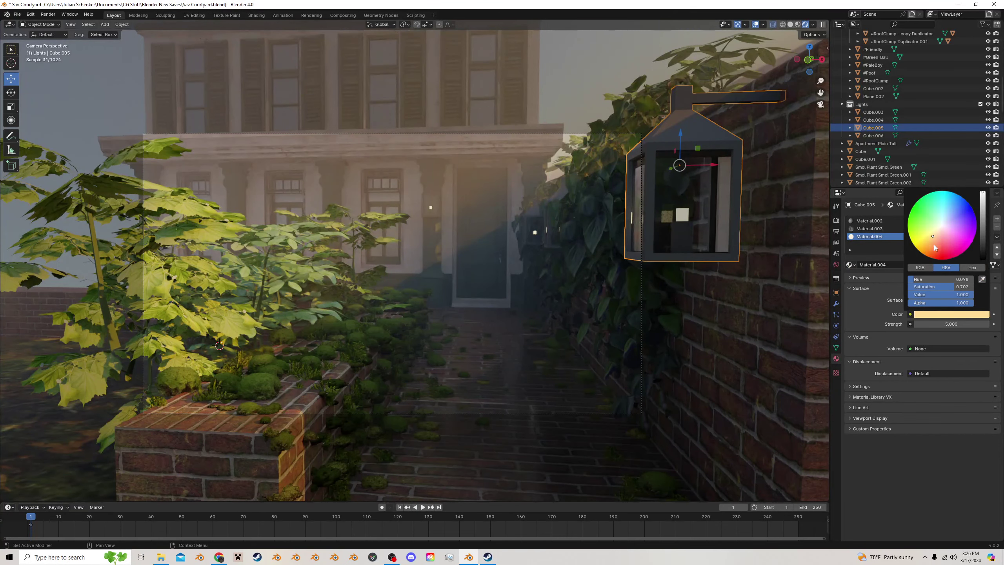
click(930, 243)
key(ctrl+s)
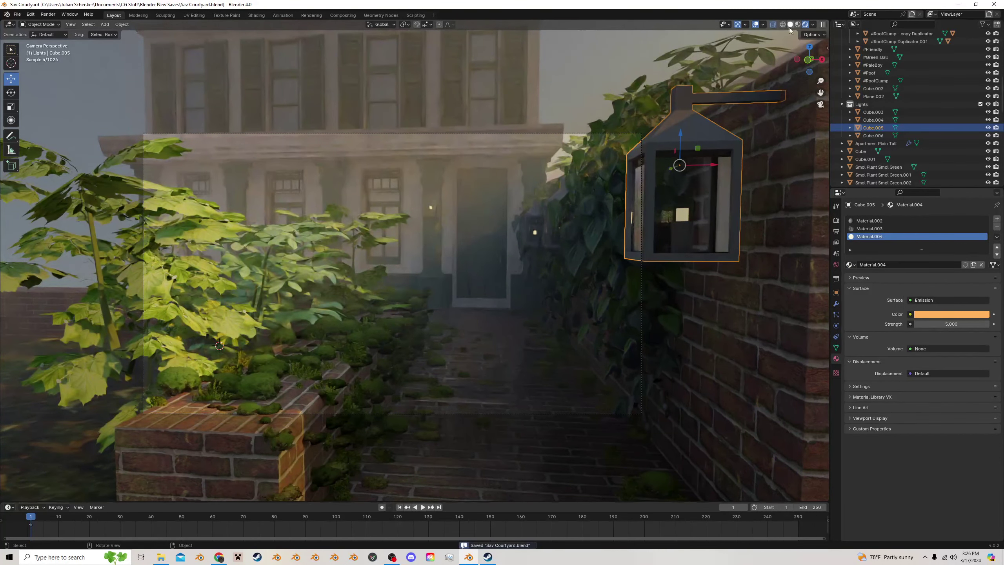
Hide the fog volume cube and add a point light to the courtyard scene
click(563, 105)
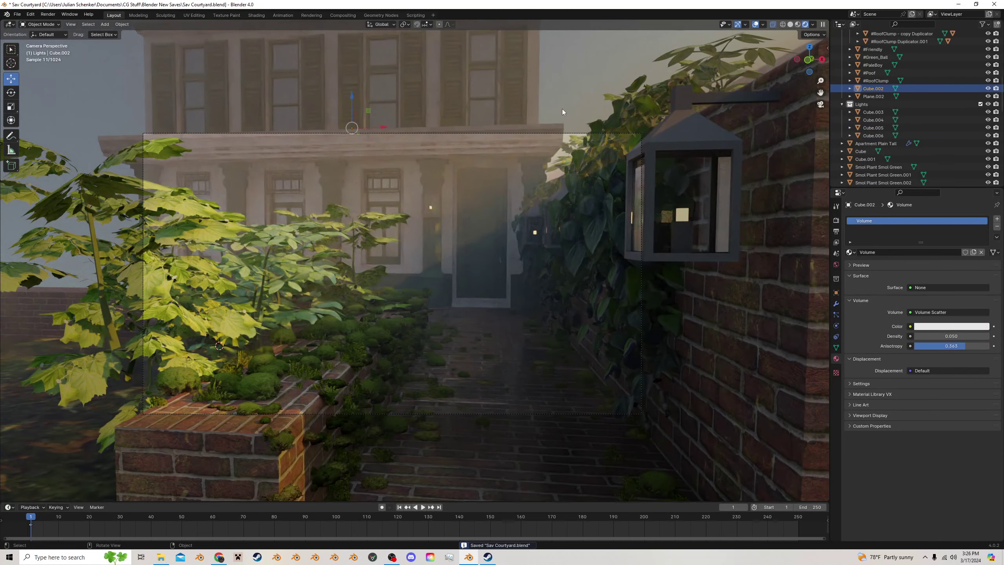
key(h)
middle_drag(425, 189, 514, 222)
scroll(513, 221, down, 10)
key(shift+a)
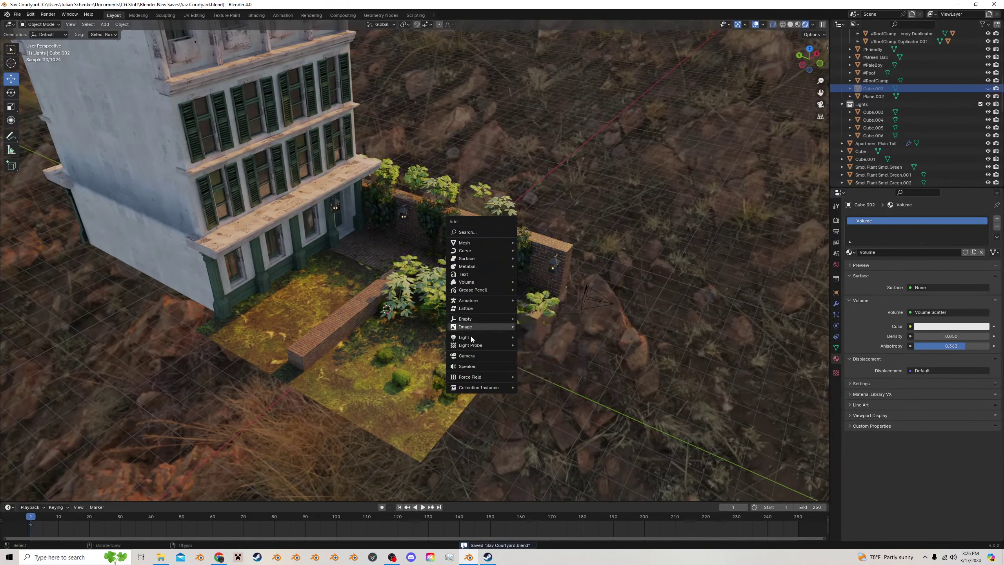
mouse_move(473, 338)
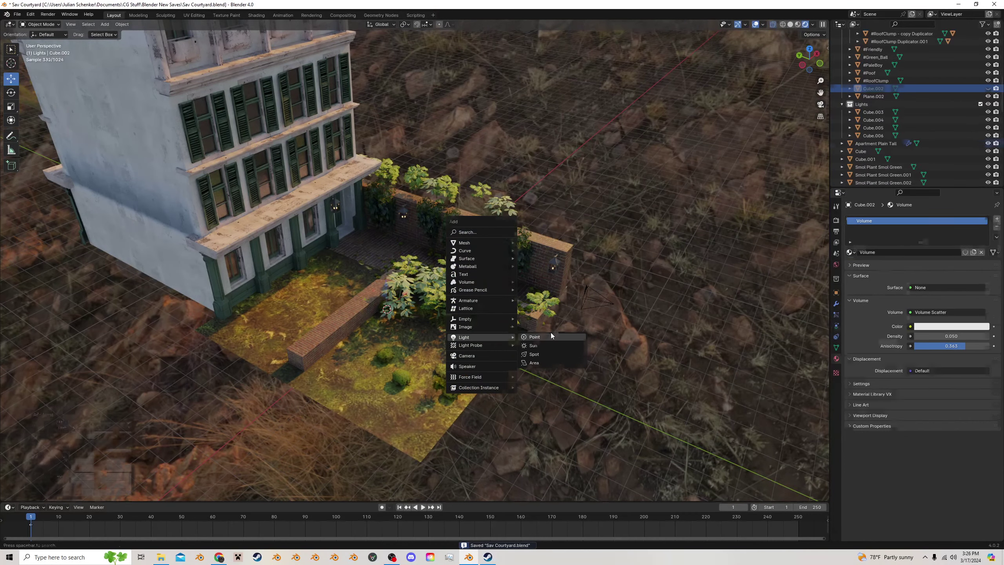
click(550, 335)
Move the point light in top view to the lantern nearest the door and raise it about 1.82 m along Z
click(810, 50)
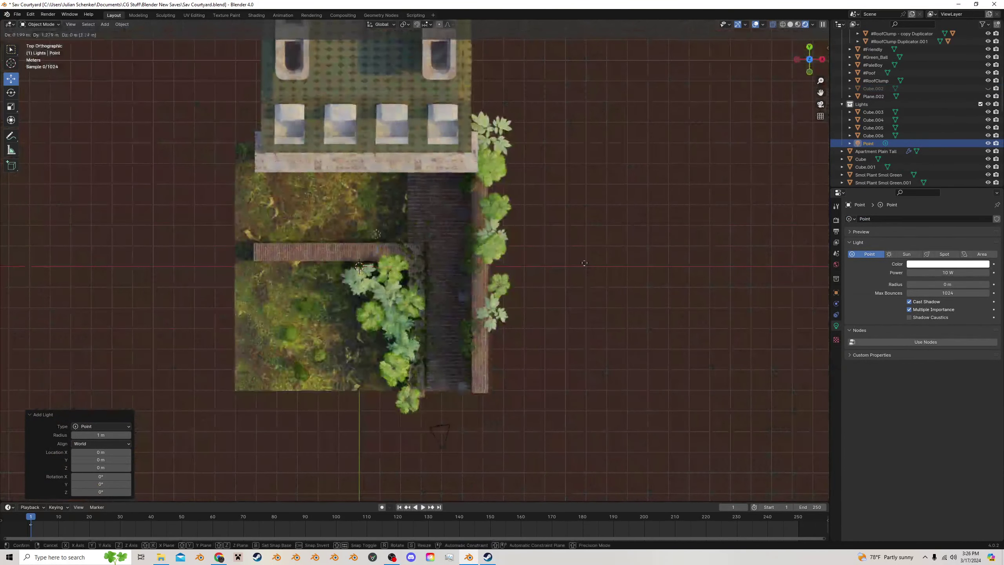
key(g)
click(658, 250)
middle_drag(555, 317, 539, 217)
key(g)
key(z)
click(564, 223)
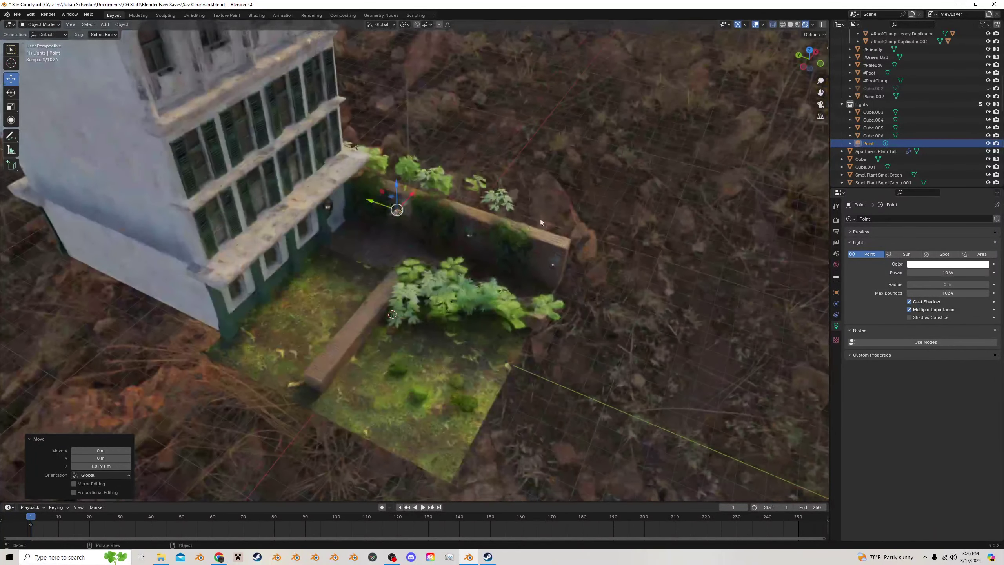
Make linked duplicates of the point light for the other two wall lanterns, offset about -4.09 m and -4.36 m along Y
click(810, 49)
key(alt+d)
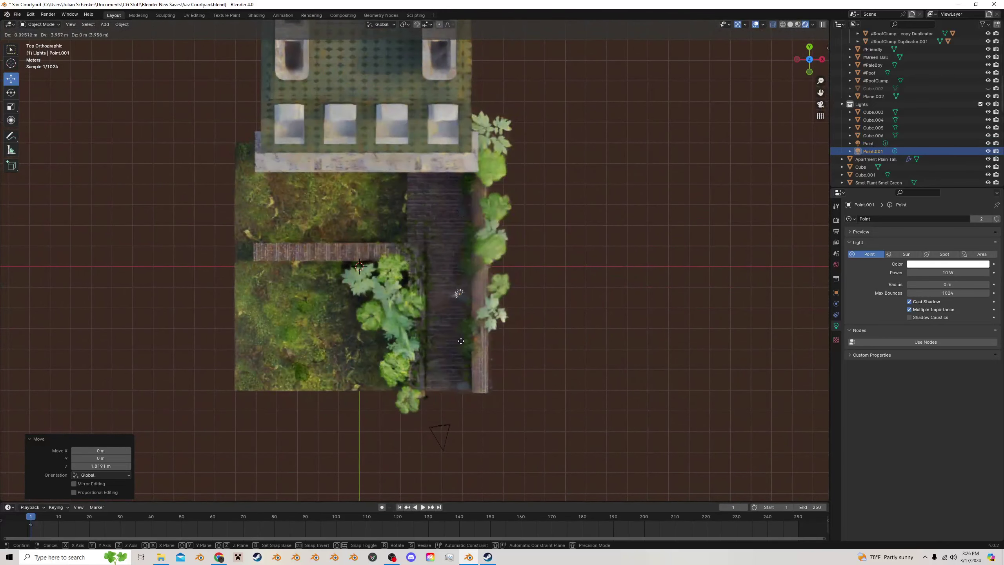
click(463, 343)
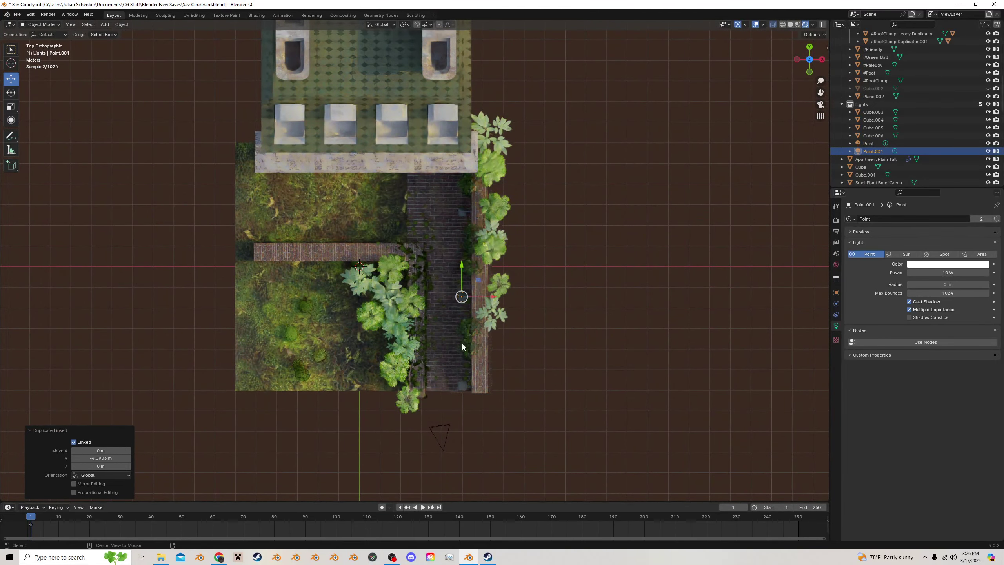
key(alt+d)
click(460, 425)
Make a linked duplicate of the last point light, offset about -1.33 m X and 9.93 m Y towards the facade
key(alt+d)
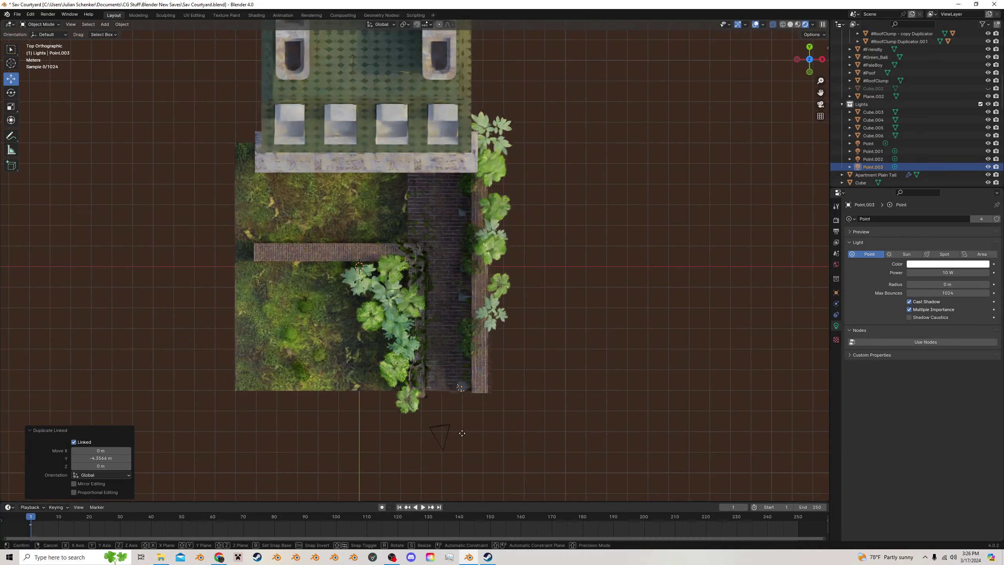
click(435, 227)
key(alt+z)
scroll(455, 241, up, 3)
middle_drag(454, 221, 455, 160)
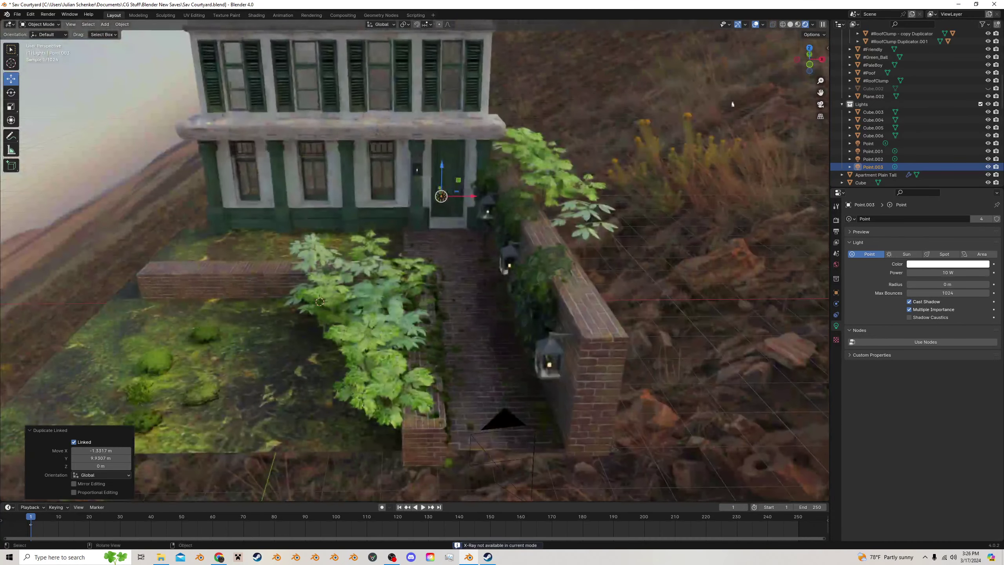
Move the new light into the facade lantern, about -0.79 m along X, 0.63 m along Z and 1.25 m along Y
click(810, 66)
key(g)
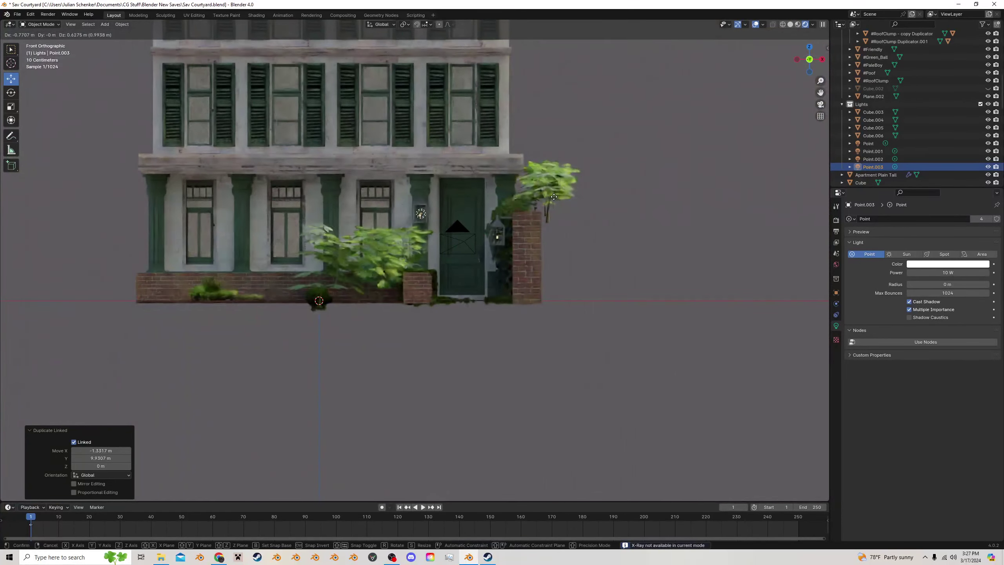
click(553, 196)
middle_drag(553, 196, 632, 221)
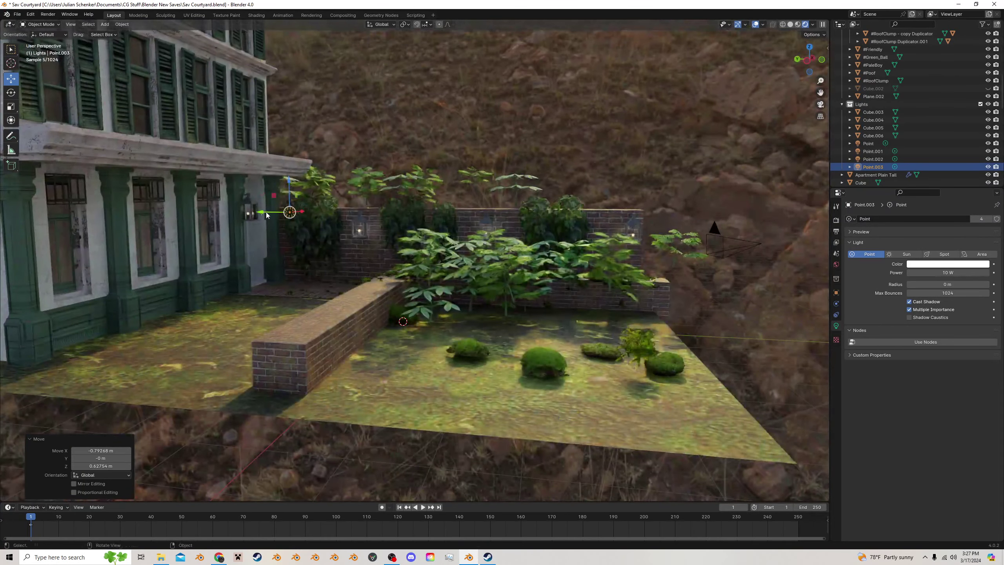
key(g)
key(y)
click(223, 211)
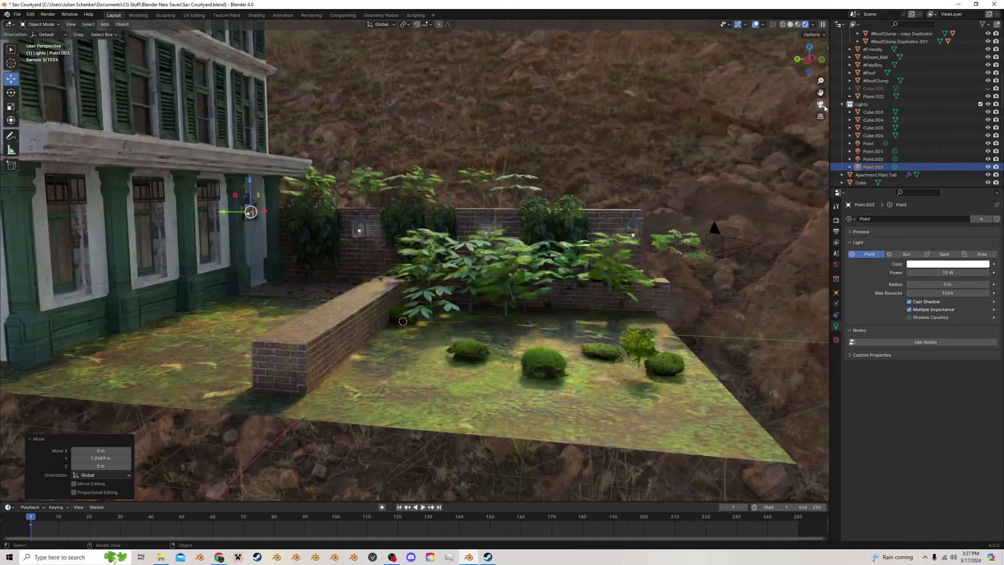
Return to the rendered camera view, unhide the fog volume cube and save the file
key(KP_0)
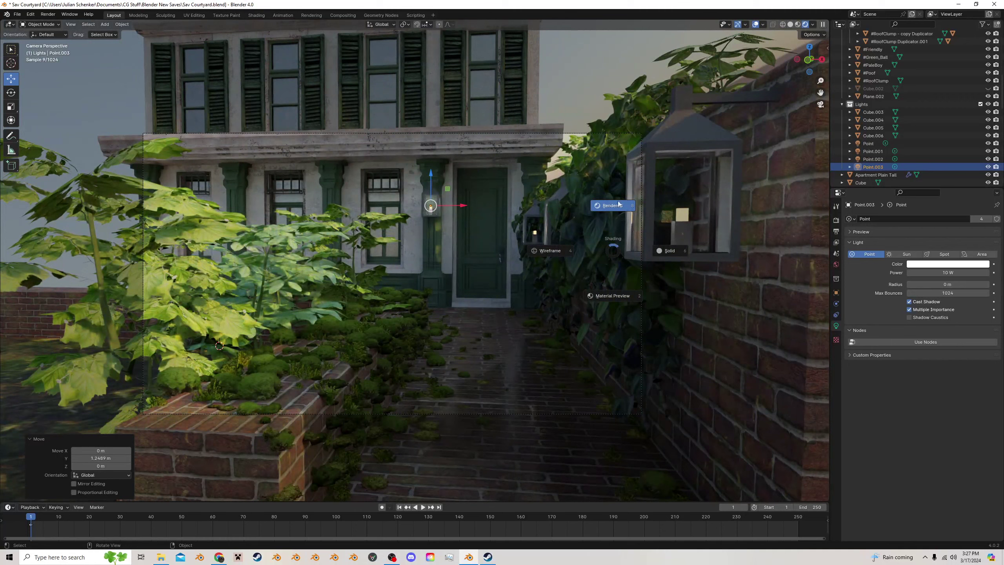
click(987, 88)
key(ctrl+s)
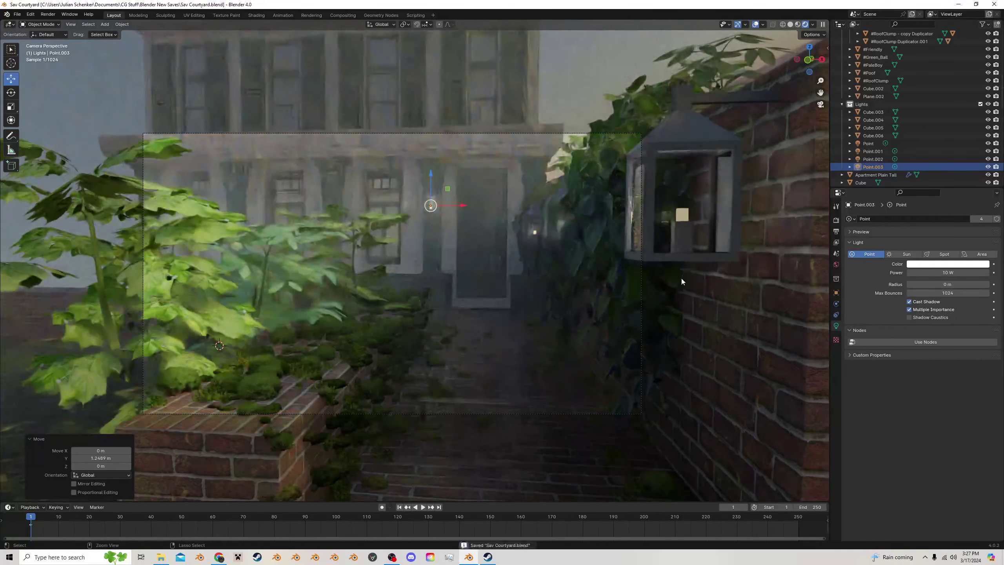
Set the linked point lights to an orange colour and 175.5 W power, and save the file
click(948, 264)
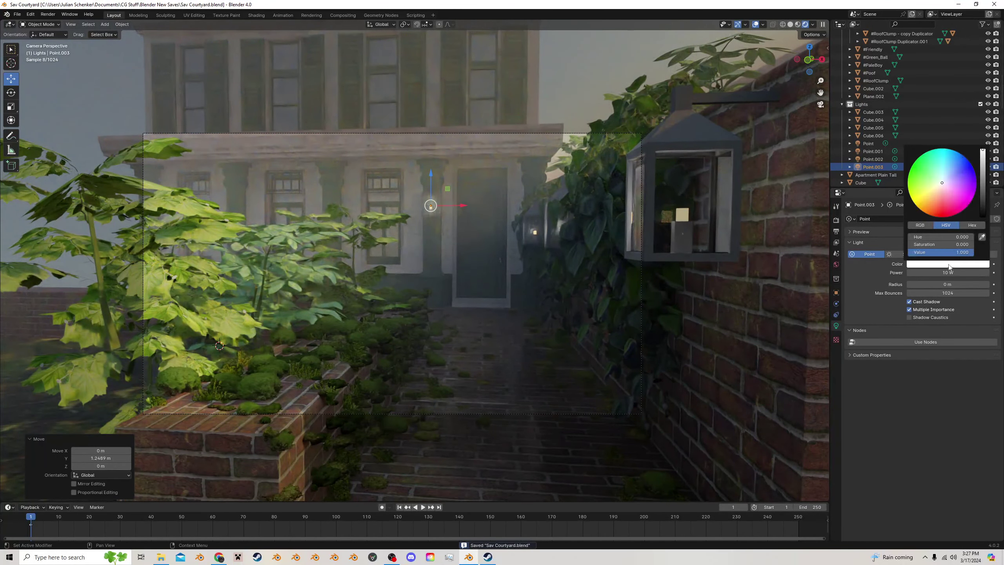
drag(934, 197, 933, 203)
mouse_move(929, 273)
mouse_down()
mouse_move(990, 273)
mouse_move(943, 276)
mouse_up()
key(ctrl+s)
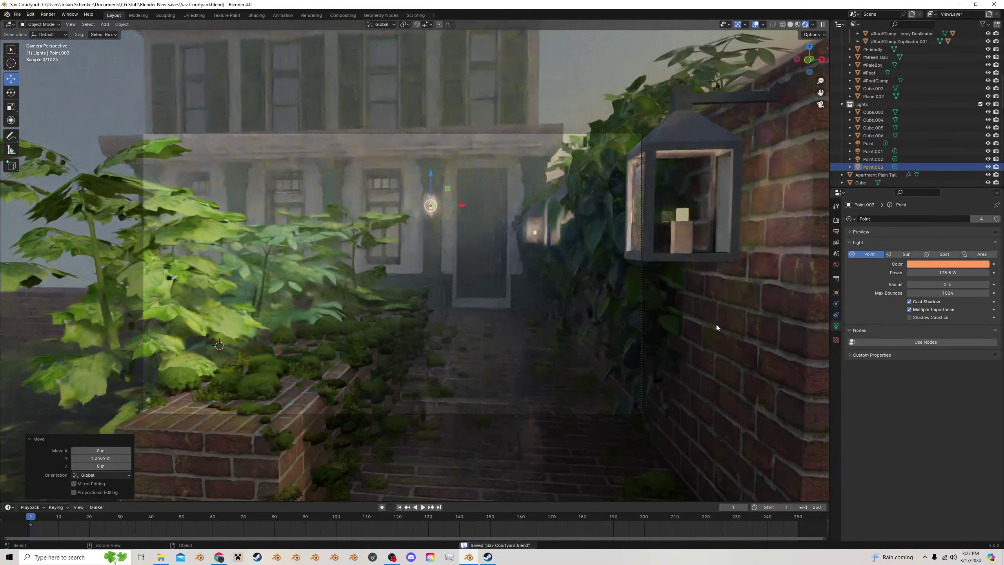